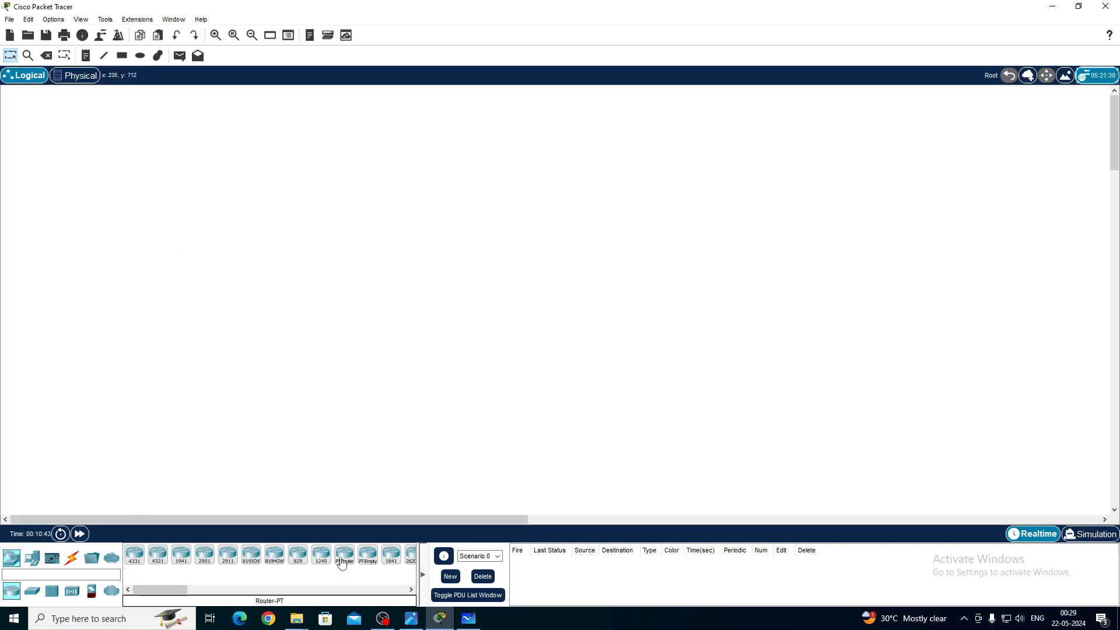
Place two PT-Router devices side by side in the workspace with a 2950-24 switch beneath each one
{"action": "left_click_drag", "start_coordinate": [344, 555], "coordinate": [416, 204]}
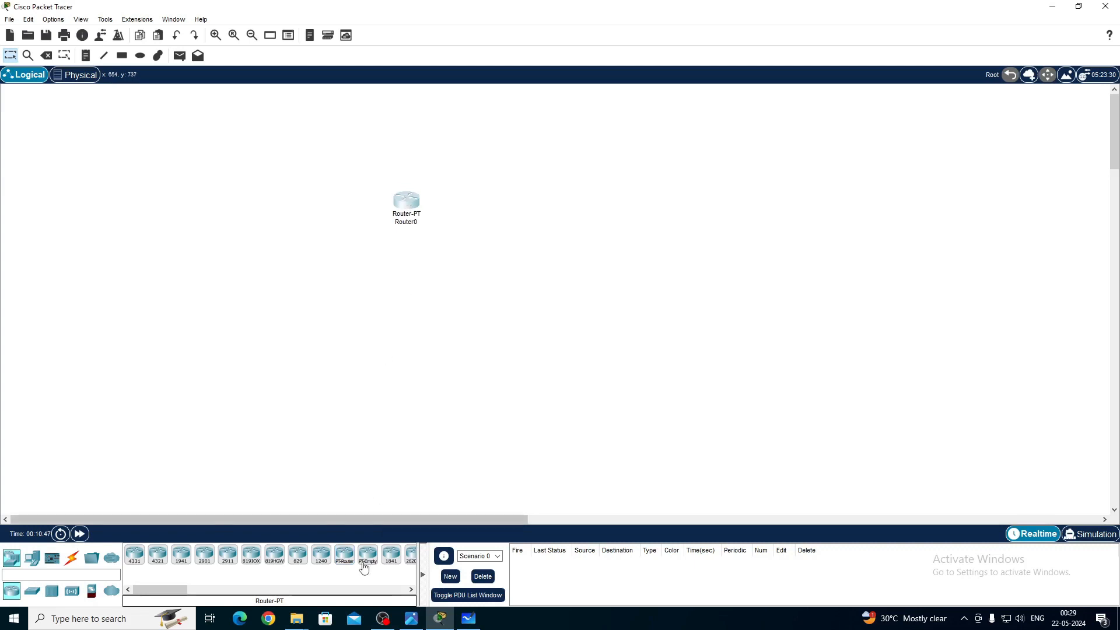
{"action": "left_click_drag", "start_coordinate": [344, 555], "coordinate": [644, 206]}
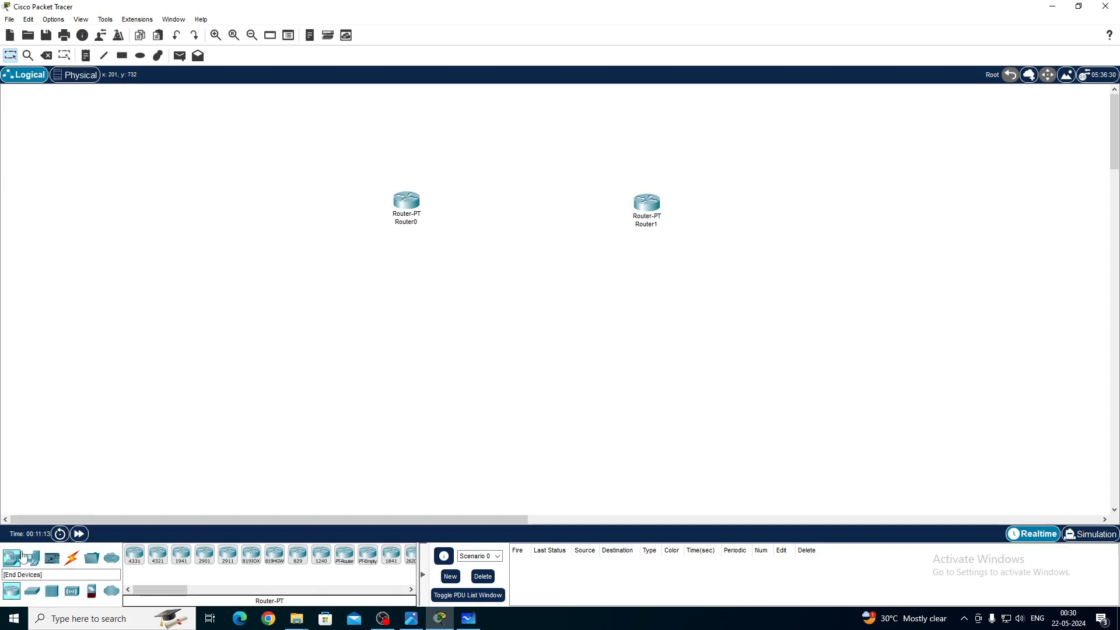
{"action": "left_click", "coordinate": [33, 592]}
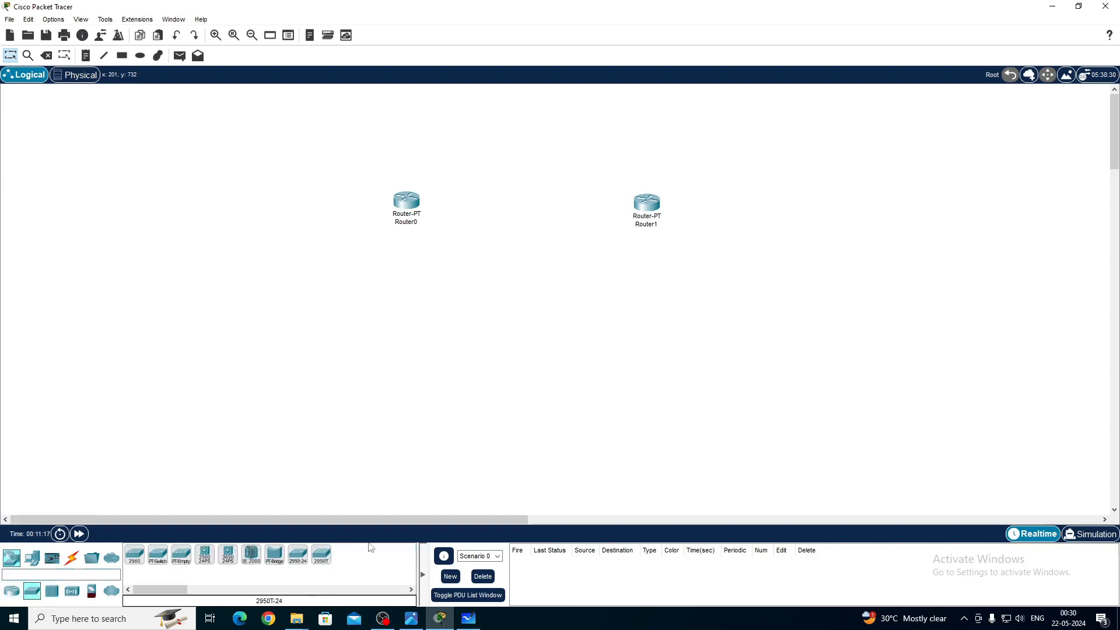
{"action": "left_click", "coordinate": [297, 559]}
{"action": "left_click", "coordinate": [407, 301]}
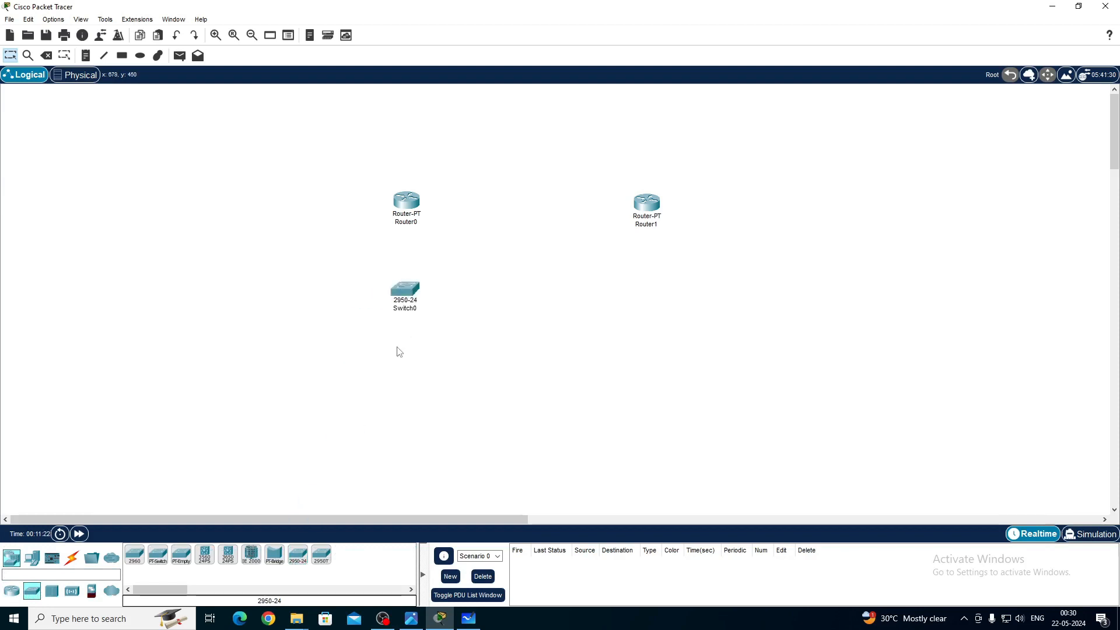
{"action": "left_click", "coordinate": [297, 559]}
{"action": "left_click", "coordinate": [639, 307]}
{"action": "left_click_drag", "start_coordinate": [639, 308], "coordinate": [647, 287]}
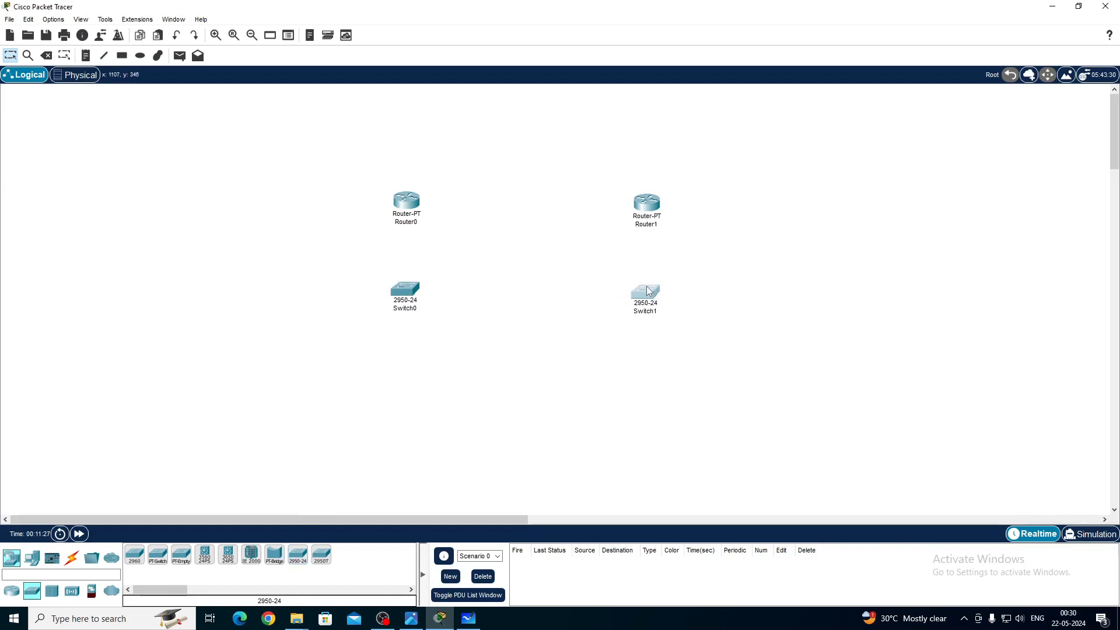
{"action": "left_click", "coordinate": [708, 259]}
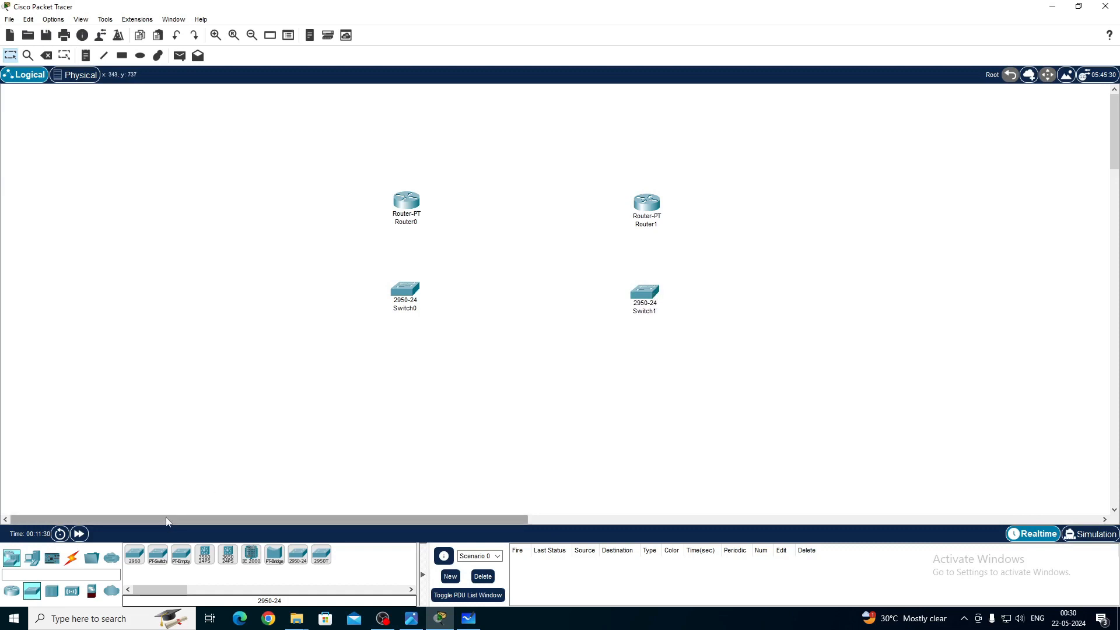
Place three PCs in an arc beneath Switch0
{"action": "left_click", "coordinate": [33, 558]}
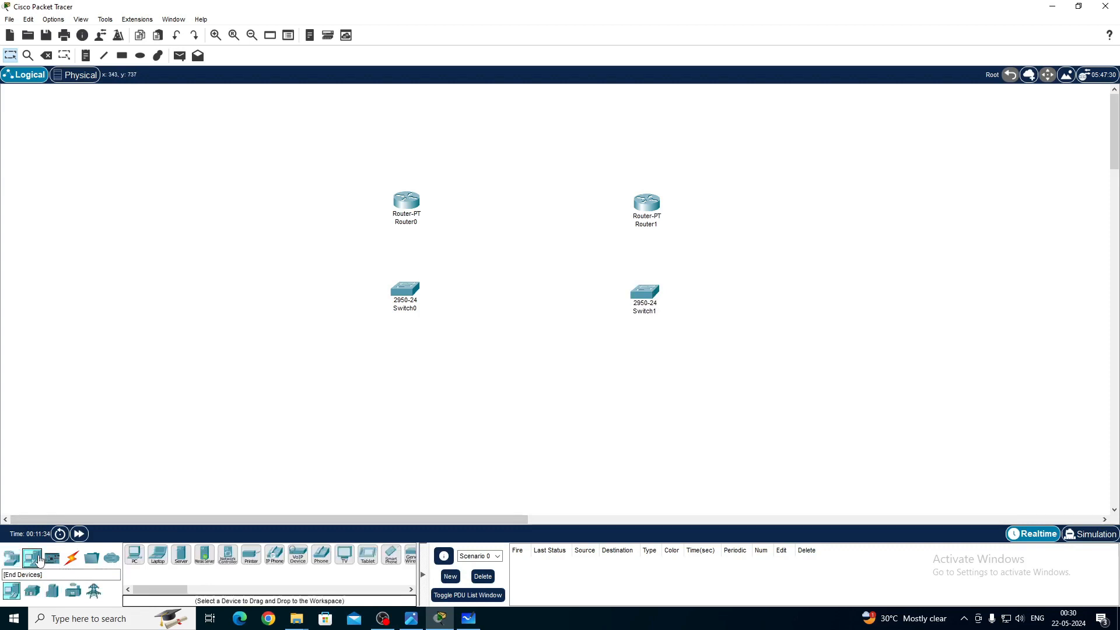
{"action": "left_click", "coordinate": [134, 554]}
{"action": "left_click", "coordinate": [338, 389]}
{"action": "left_click_drag", "start_coordinate": [338, 389], "coordinate": [323, 374]}
{"action": "left_click", "coordinate": [133, 554]}
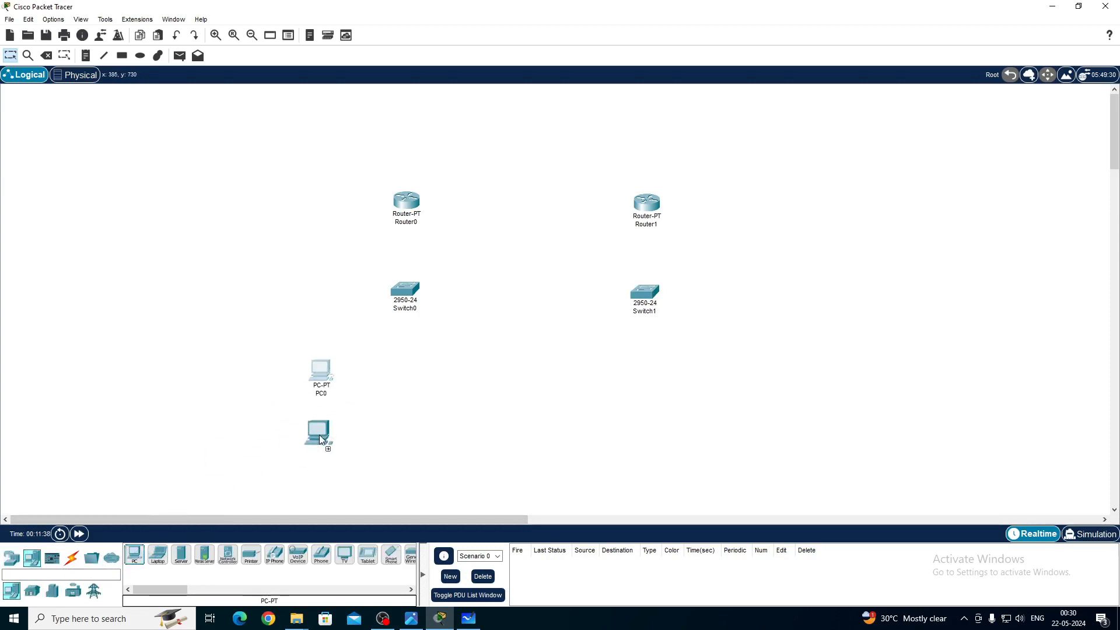
{"action": "left_click", "coordinate": [407, 393]}
{"action": "left_click_drag", "start_coordinate": [408, 393], "coordinate": [403, 413]}
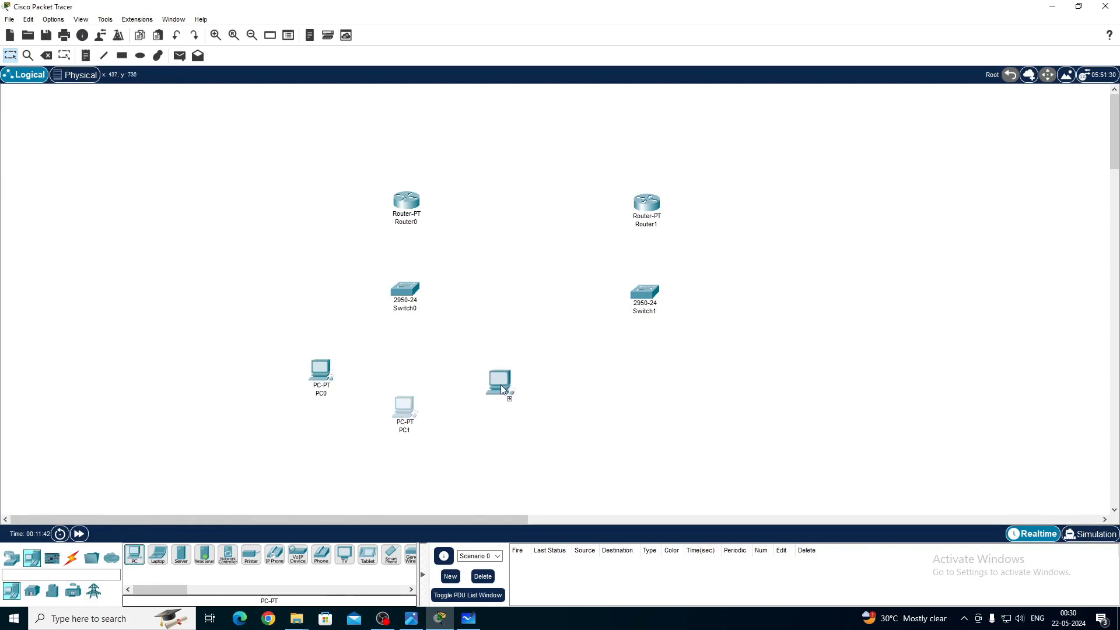
{"action": "left_click", "coordinate": [485, 370]}
{"action": "left_click_drag", "start_coordinate": [486, 371], "coordinate": [490, 369]}
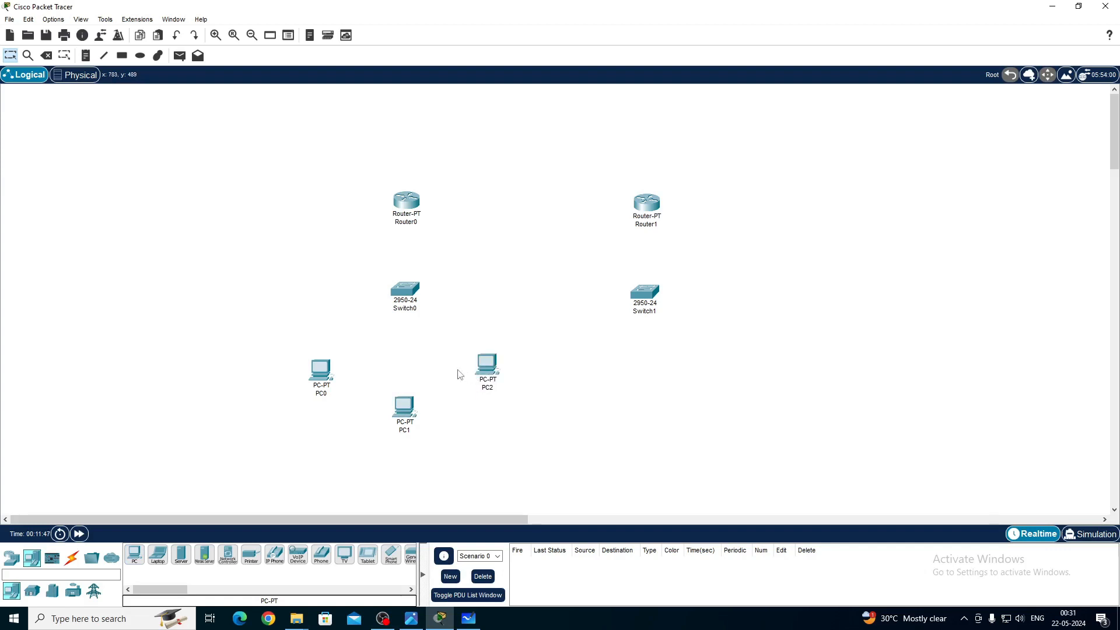
Place three more PCs beneath Switch1 and arrange them in an arc matching the other group
{"action": "left_click", "coordinate": [134, 555]}
{"action": "left_click_drag", "start_coordinate": [592, 375], "coordinate": [558, 362]}
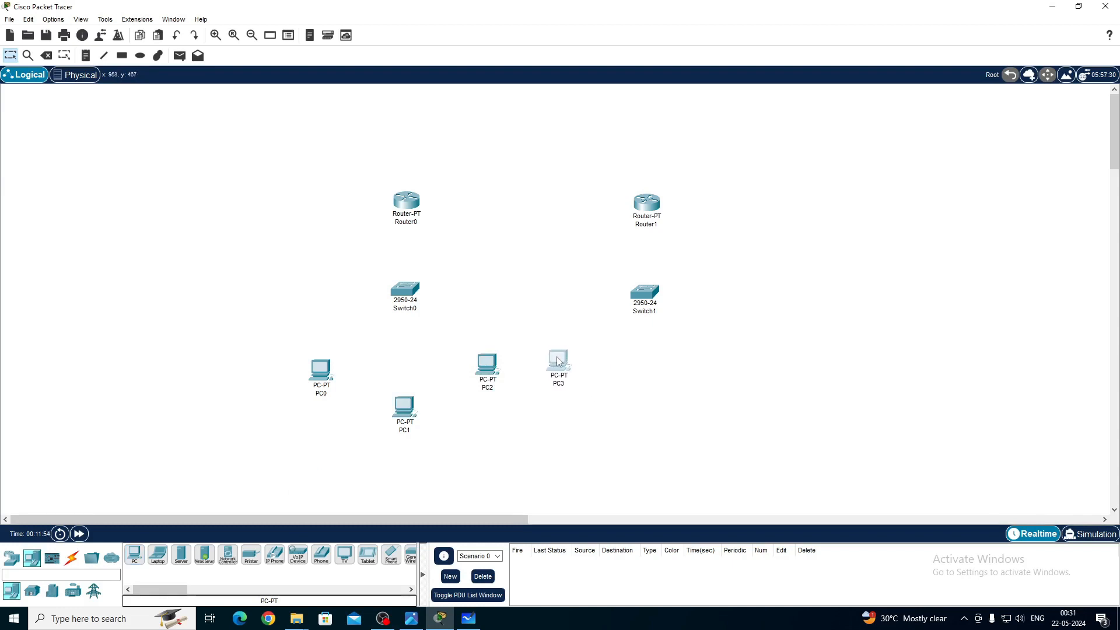
{"action": "left_click", "coordinate": [134, 555]}
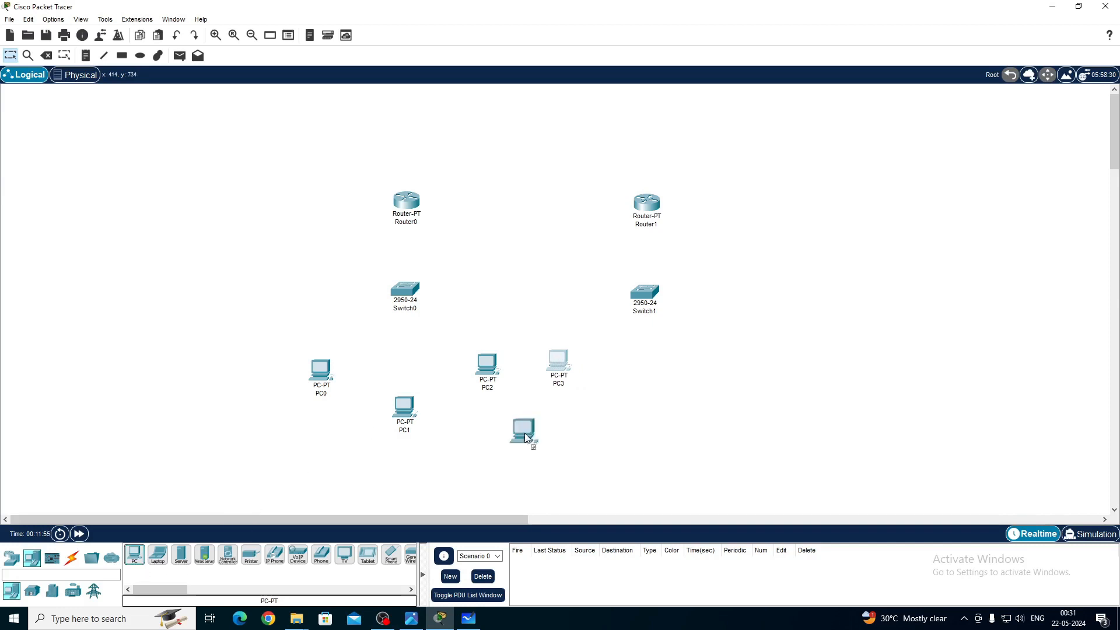
{"action": "left_click", "coordinate": [645, 412]}
{"action": "left_click_drag", "start_coordinate": [640, 402], "coordinate": [643, 400]}
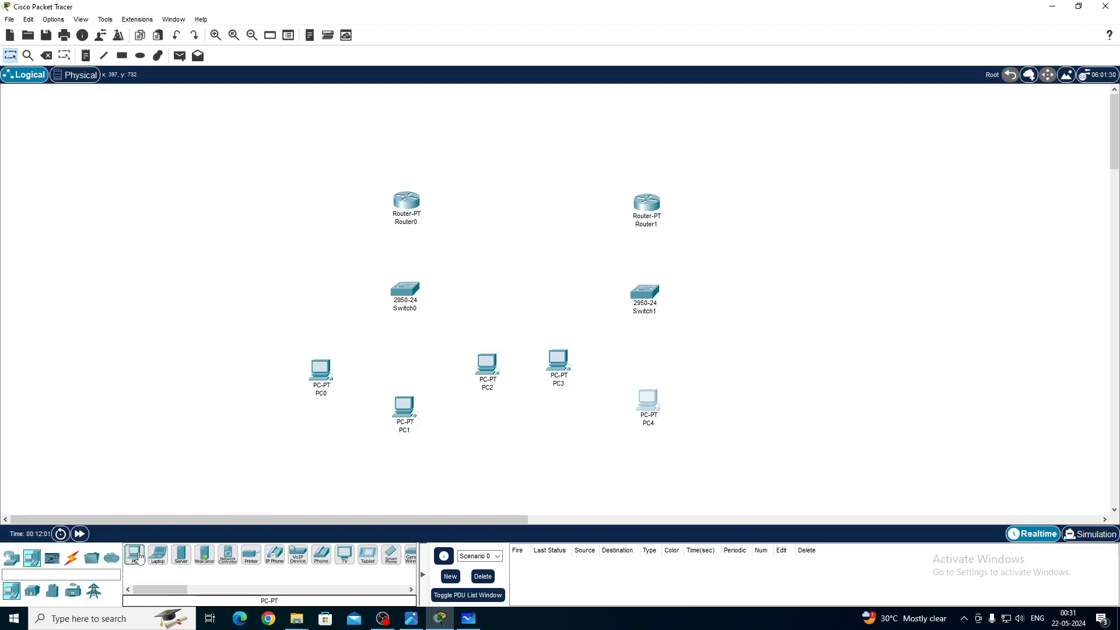
{"action": "left_click", "coordinate": [729, 358]}
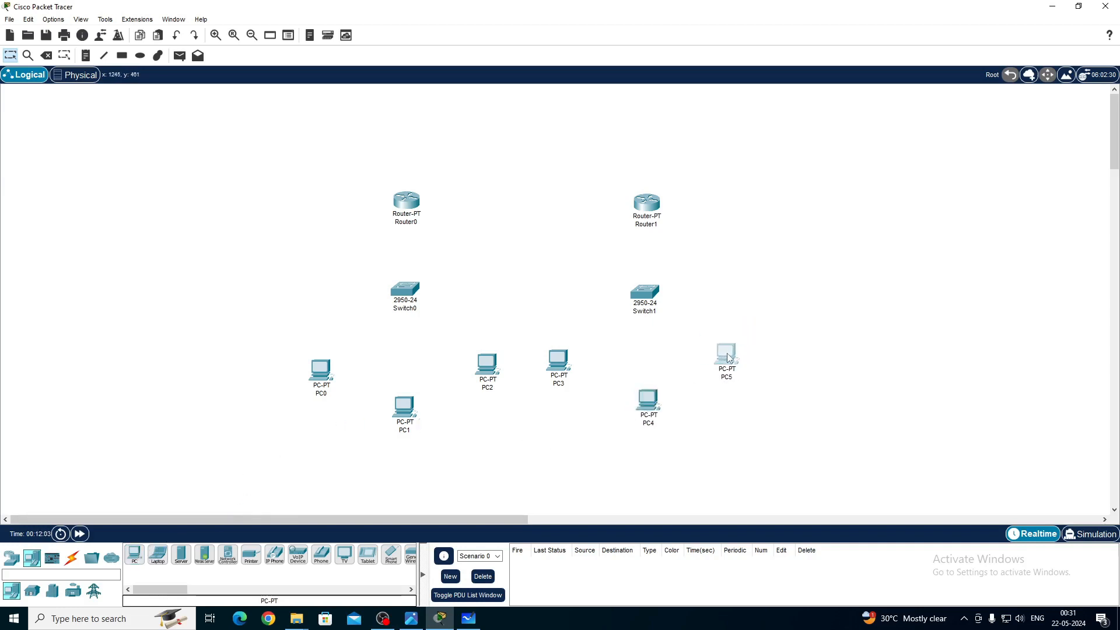
{"action": "left_click_drag", "start_coordinate": [729, 358], "coordinate": [729, 352]}
{"action": "left_click", "coordinate": [737, 293]}
{"action": "left_click_drag", "start_coordinate": [651, 397], "coordinate": [649, 403]}
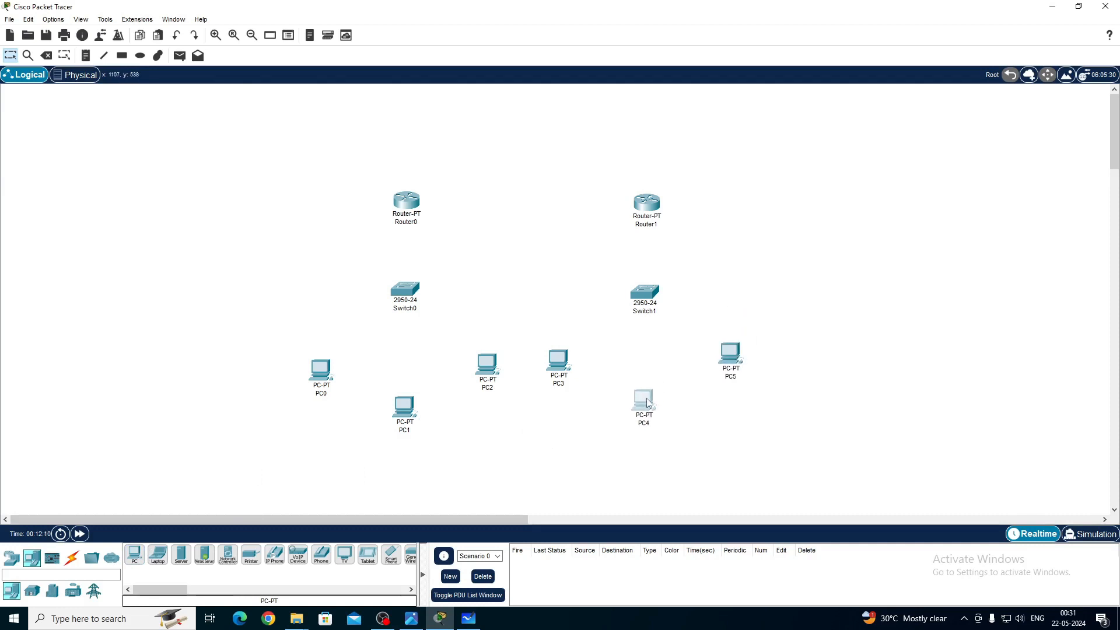
{"action": "left_click_drag", "start_coordinate": [734, 358], "coordinate": [734, 363]}
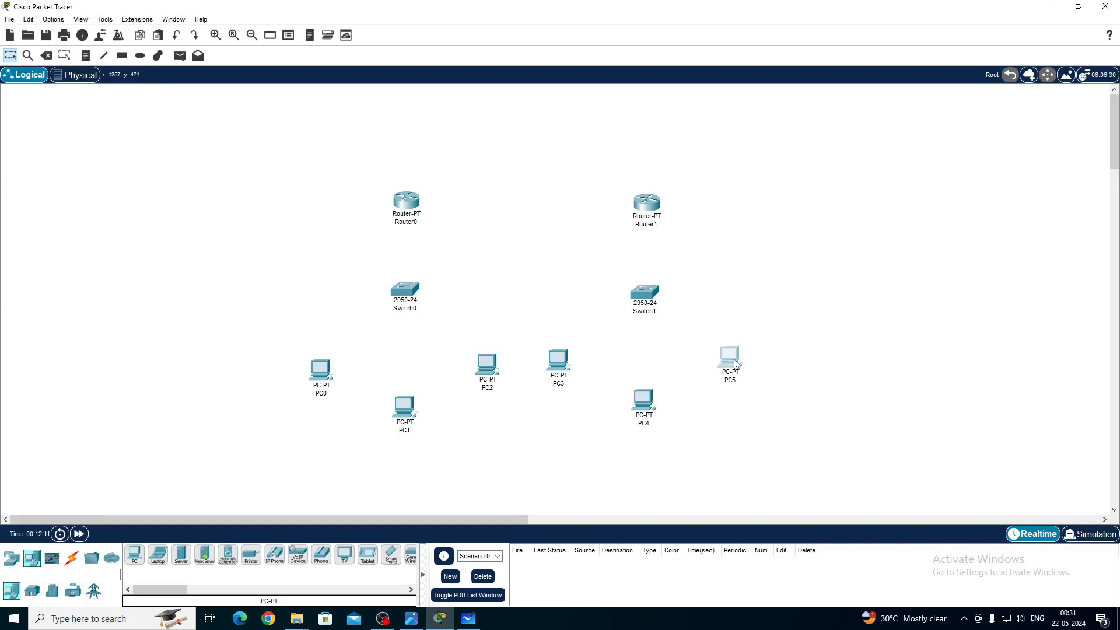
{"action": "left_click", "coordinate": [738, 288]}
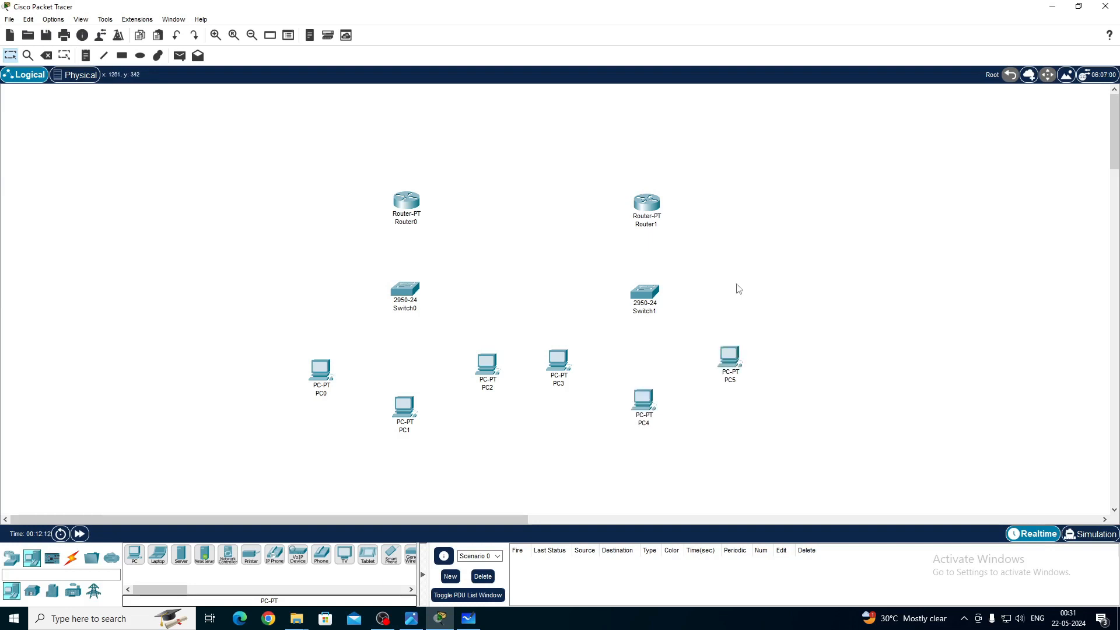
Connect PC0's FastEthernet0 to Switch0's FastEthernet0/1 with a copper straight-through cable
{"action": "left_click", "coordinate": [74, 560]}
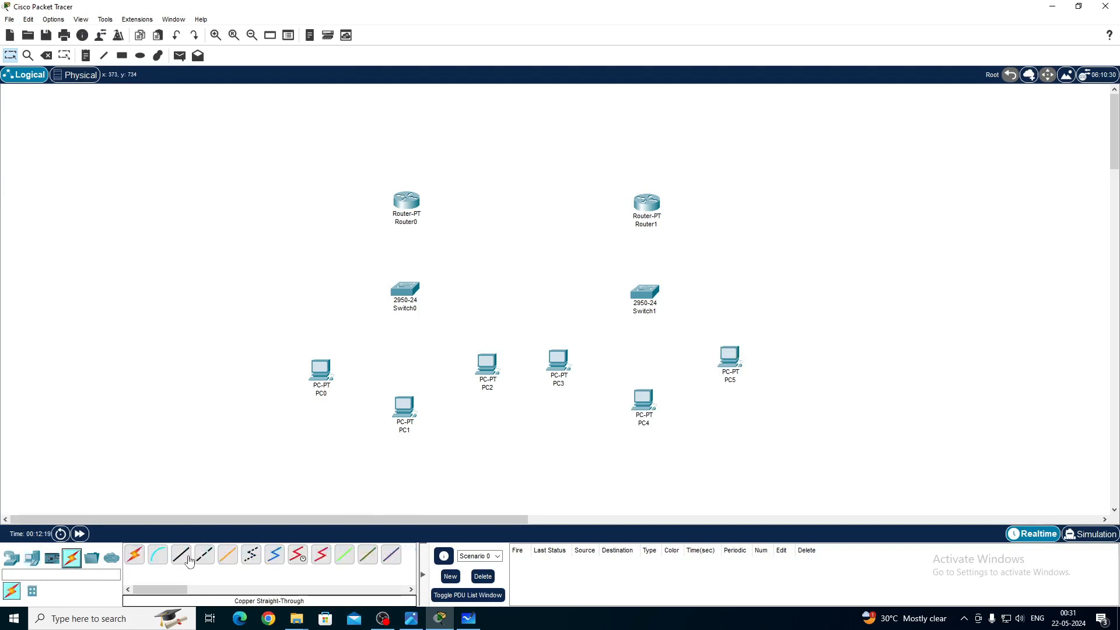
{"action": "left_click", "coordinate": [182, 556]}
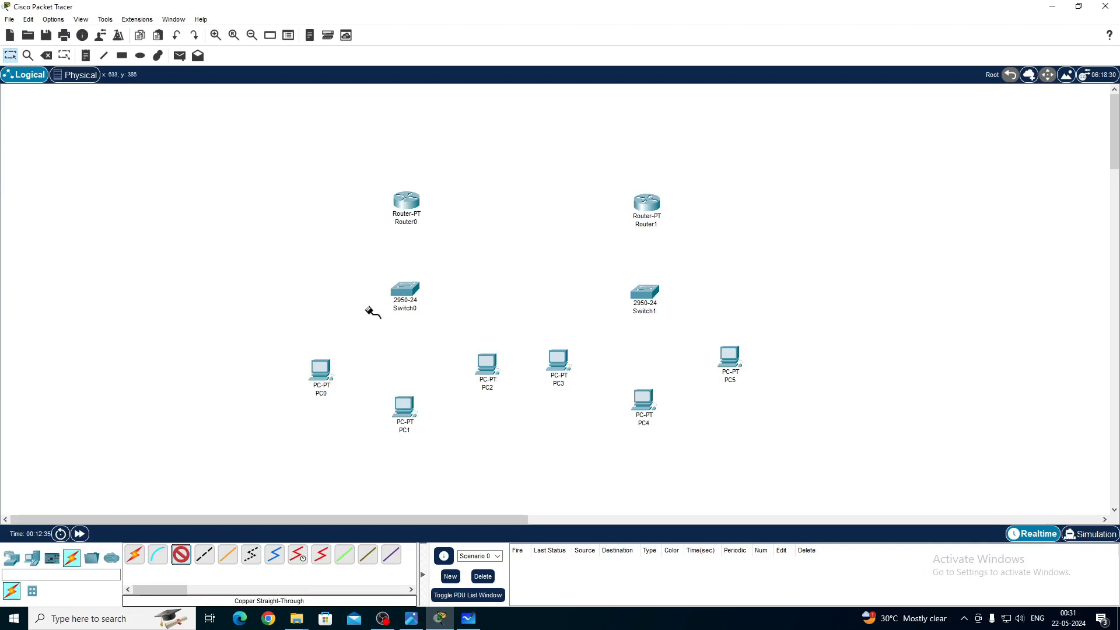
{"action": "left_click", "coordinate": [325, 372]}
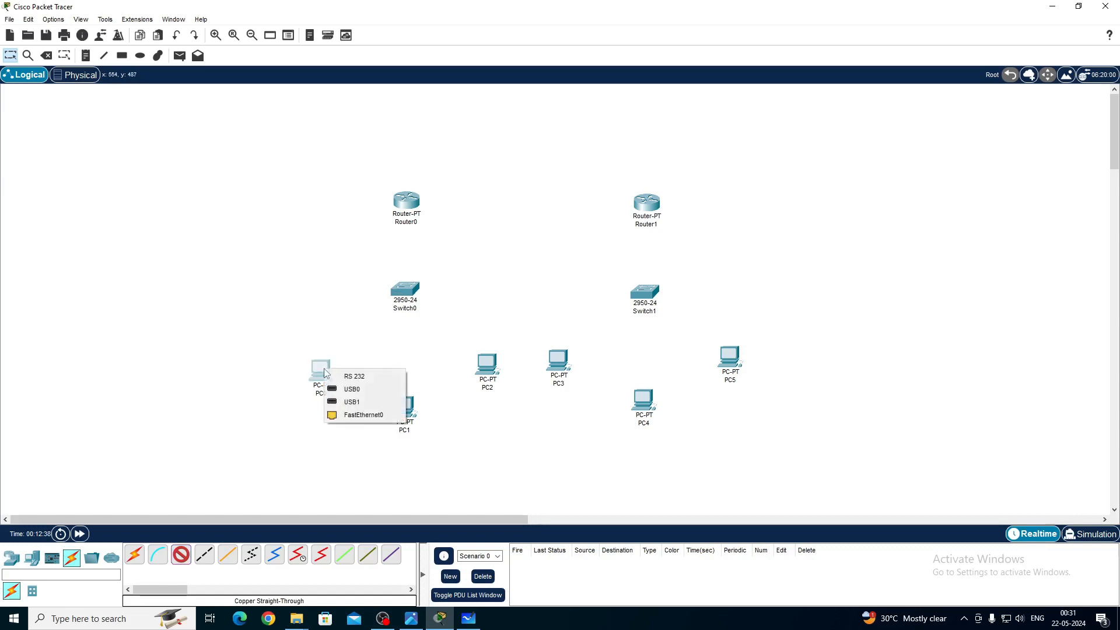
{"action": "left_click", "coordinate": [360, 415]}
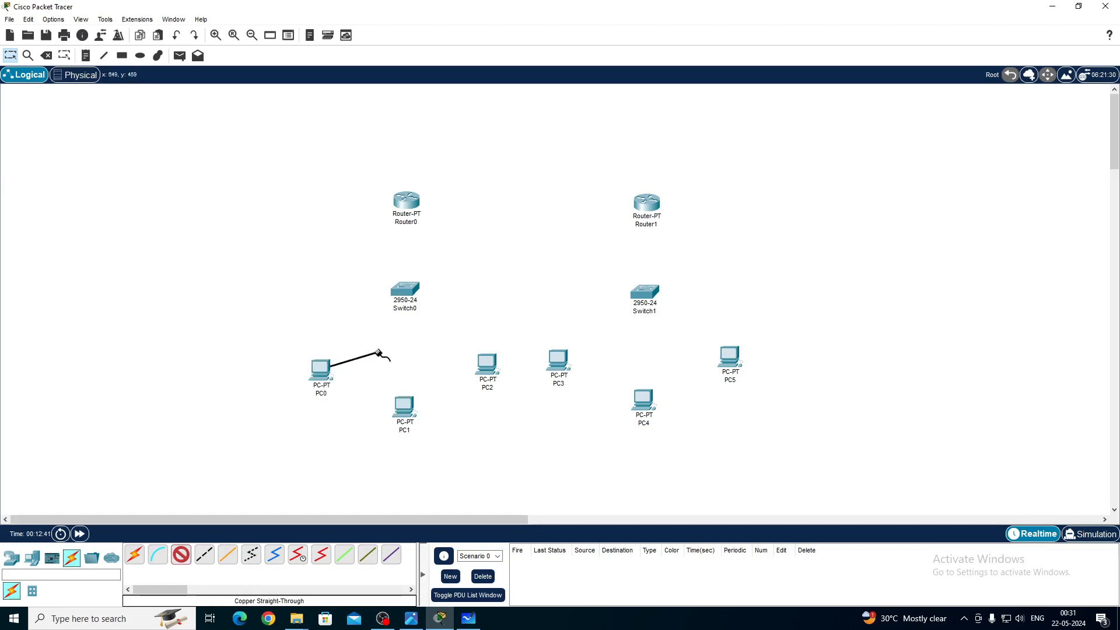
{"action": "left_click", "coordinate": [401, 291]}
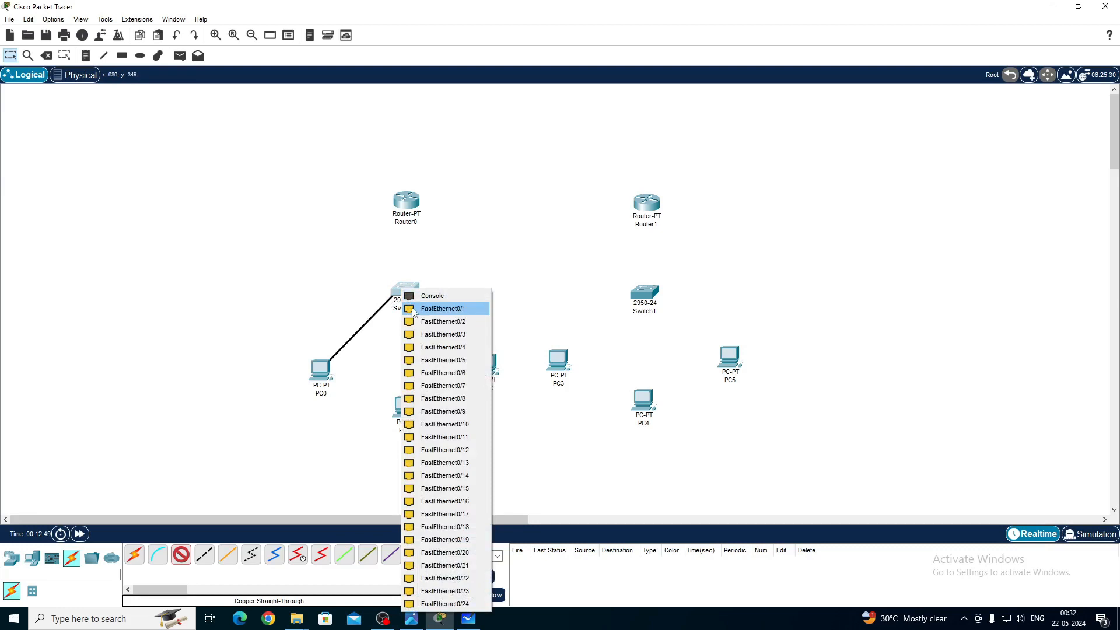
{"action": "left_click", "coordinate": [412, 308]}
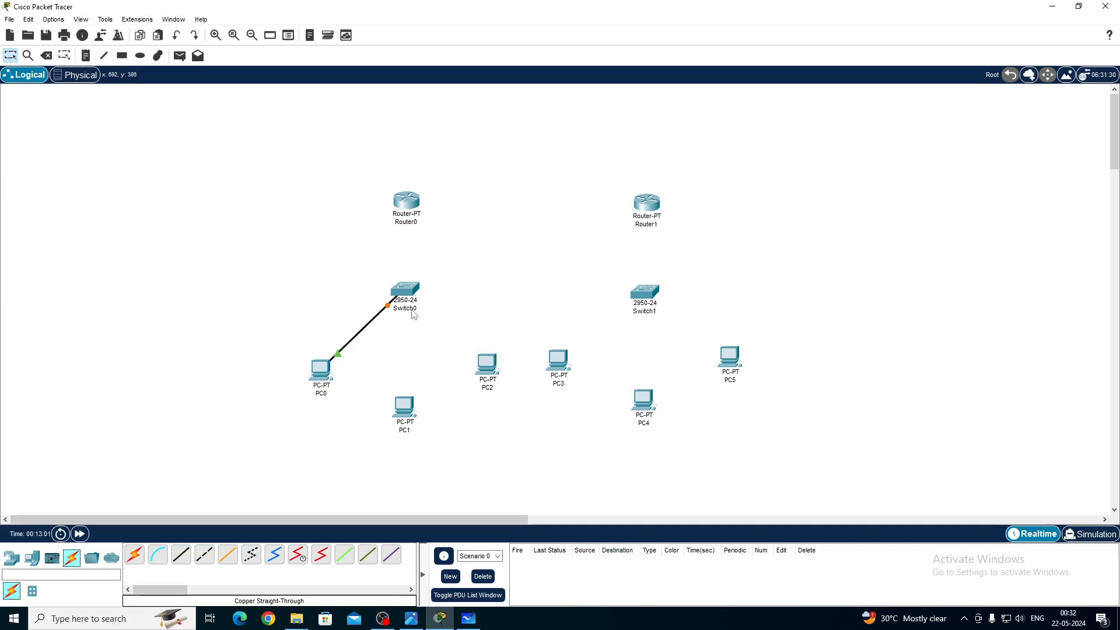
Connect PC1 and PC2 from FastEthernet0 to Switch0's FastEthernet0/2 and FastEthernet0/3 with copper straight-through cables
{"action": "left_click", "coordinate": [181, 554]}
{"action": "left_click", "coordinate": [404, 408]}
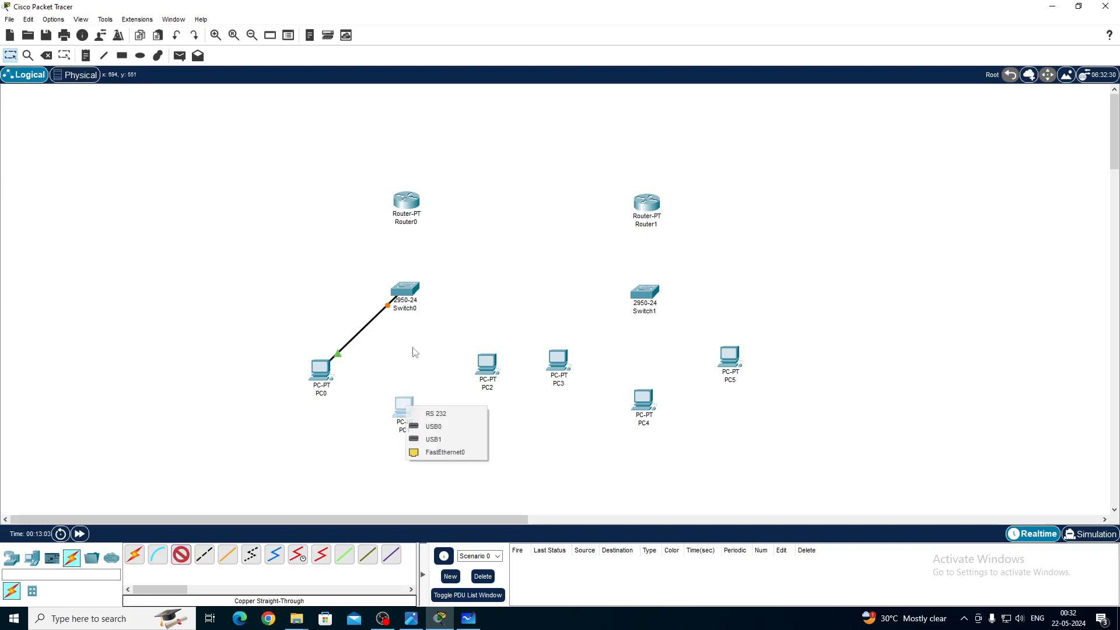
{"action": "left_click", "coordinate": [449, 452]}
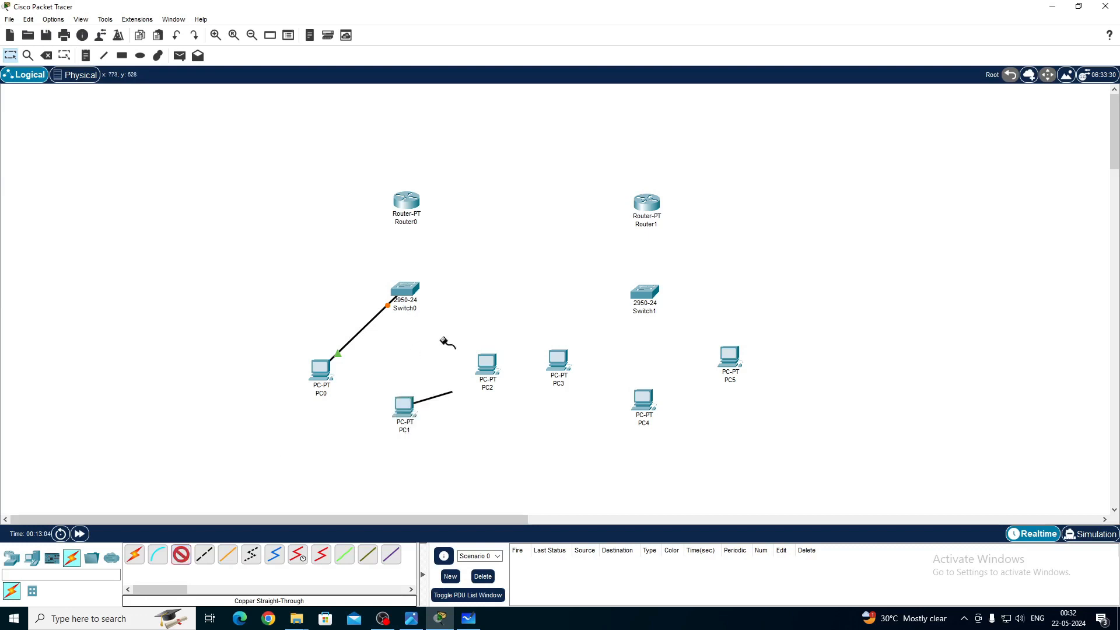
{"action": "left_click", "coordinate": [406, 289]}
{"action": "left_click", "coordinate": [440, 308]}
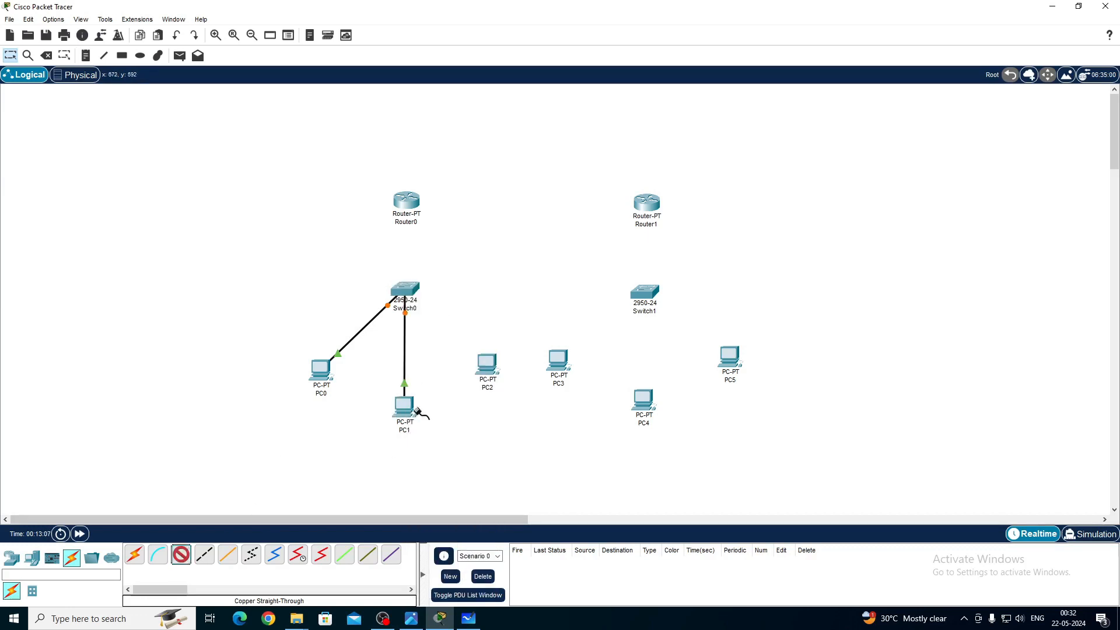
{"action": "left_click", "coordinate": [486, 362]}
{"action": "left_click", "coordinate": [514, 403]}
{"action": "left_click", "coordinate": [405, 288]}
{"action": "left_click", "coordinate": [437, 328]}
Connect PC3's FastEthernet0 to Switch1's FastEthernet0/1 with a copper straight-through cable
{"action": "left_click", "coordinate": [557, 357]}
{"action": "left_click", "coordinate": [583, 399]}
{"action": "left_click", "coordinate": [644, 292]}
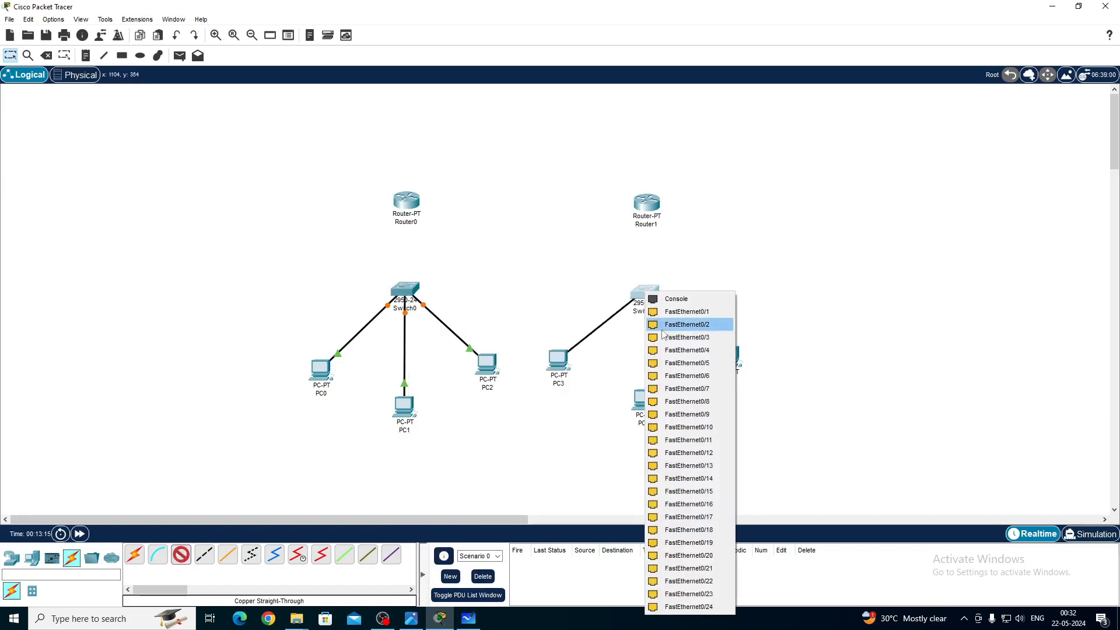
{"action": "left_click", "coordinate": [670, 313]}
Connect PC4 and PC5 from FastEthernet0 to Switch1's FastEthernet0/2 and FastEthernet0/3 with copper straight-through cables
{"action": "left_click", "coordinate": [182, 554]}
{"action": "left_click", "coordinate": [639, 399]}
{"action": "left_click", "coordinate": [665, 445]}
{"action": "left_click", "coordinate": [645, 292]}
{"action": "left_click", "coordinate": [672, 324]}
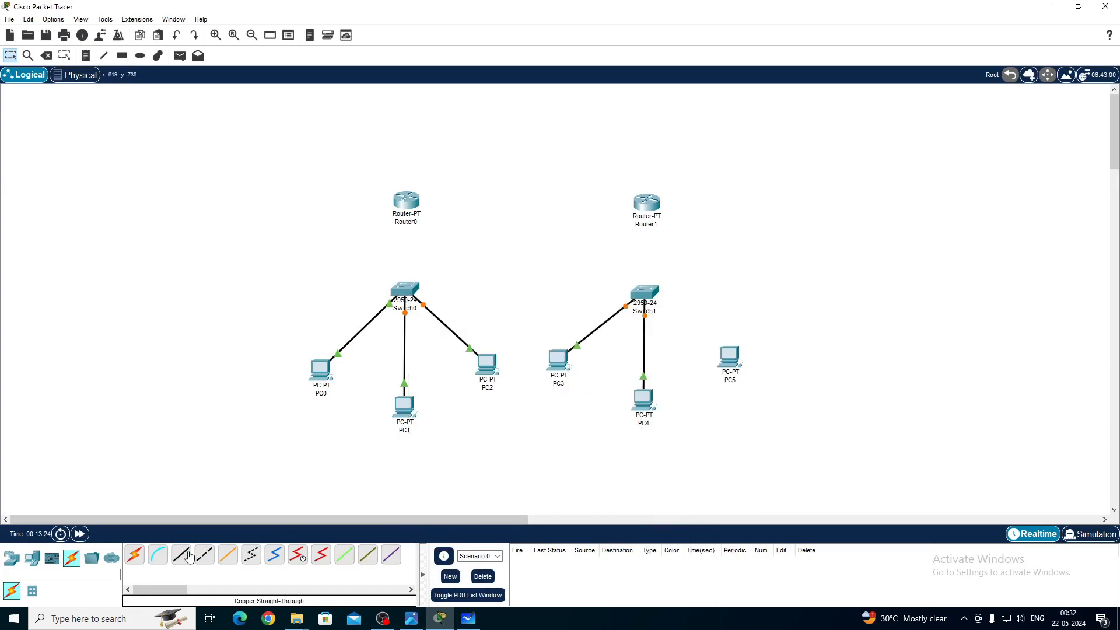
{"action": "left_click", "coordinate": [189, 555]}
{"action": "left_click", "coordinate": [645, 292]}
{"action": "left_click", "coordinate": [671, 336]}
{"action": "left_click", "coordinate": [729, 357]}
{"action": "left_click", "coordinate": [755, 400]}
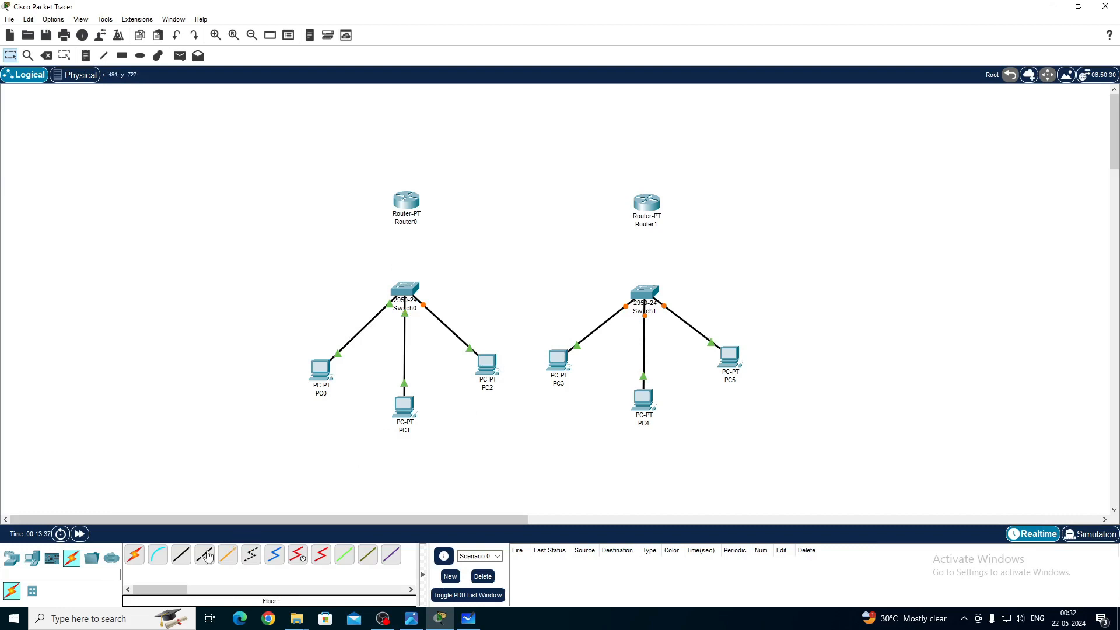
Connect Router0's FastEthernet0/0 to Switch0's FastEthernet0/4 with a copper straight-through cable
{"action": "left_click", "coordinate": [181, 554]}
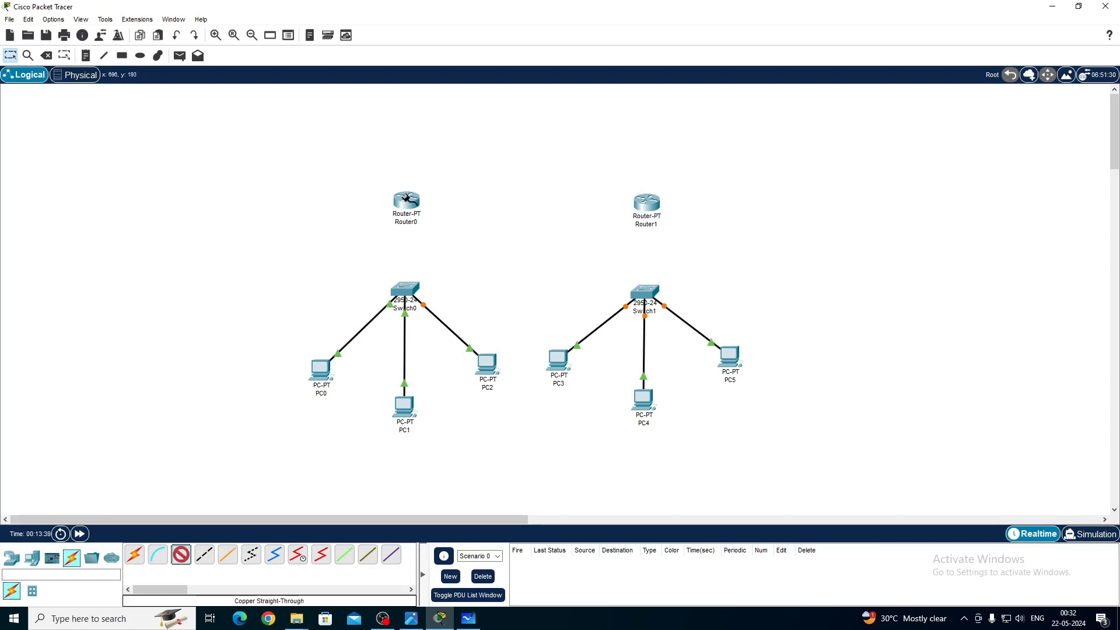
{"action": "left_click", "coordinate": [407, 199]}
{"action": "left_click", "coordinate": [446, 233]}
{"action": "left_click", "coordinate": [406, 290]}
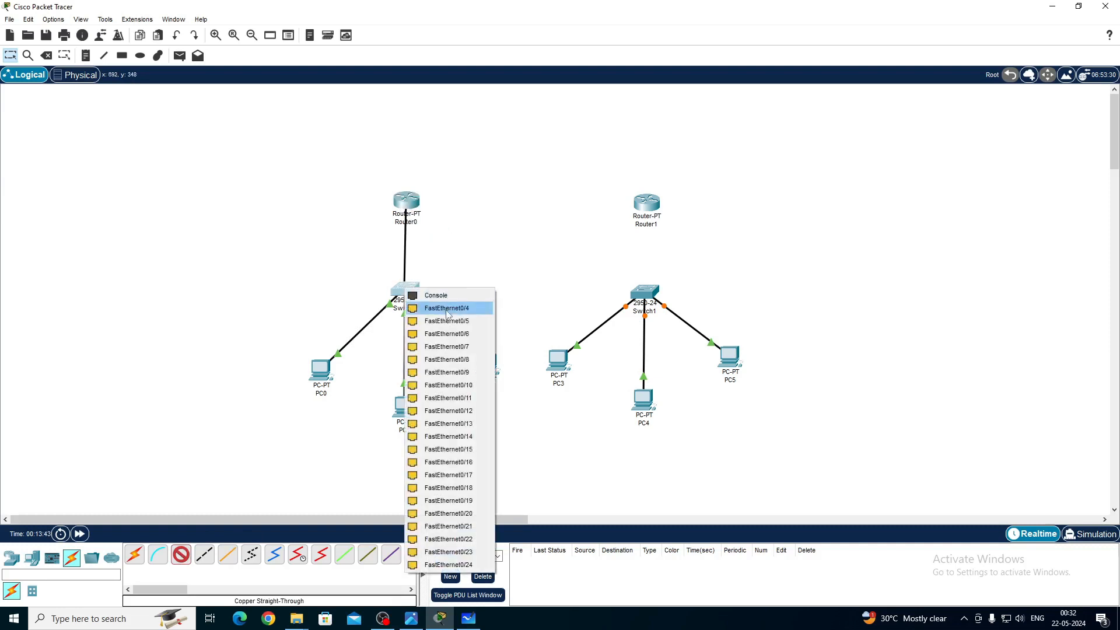
{"action": "left_click", "coordinate": [447, 310]}
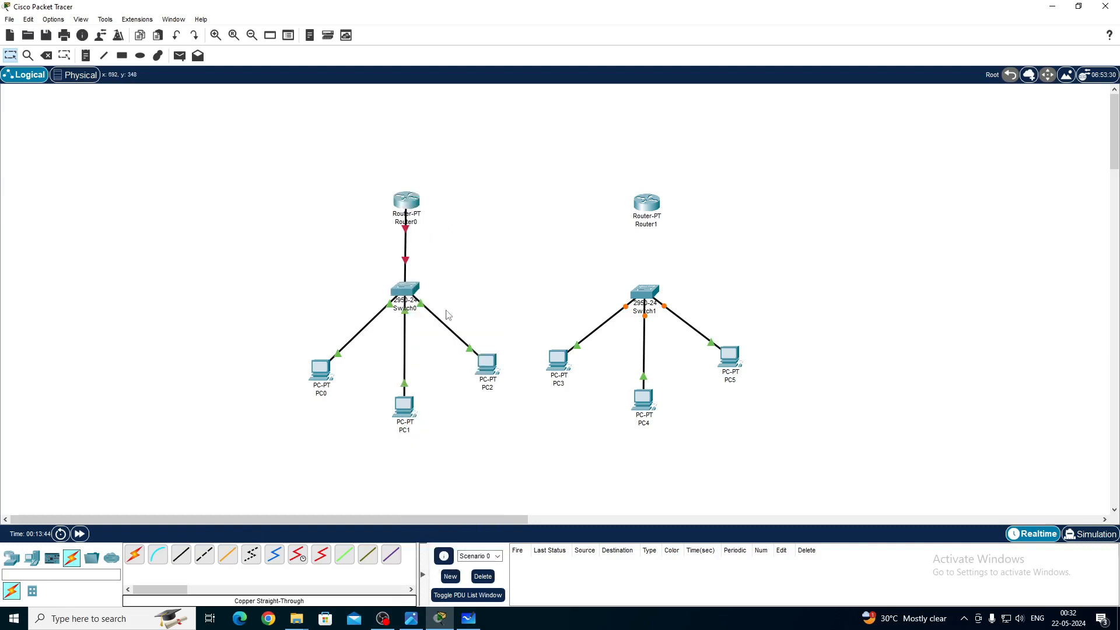
Connect Router1's FastEthernet1/0 to Switch1's FastEthernet0/4 with a copper straight-through cable
{"action": "left_click", "coordinate": [180, 552]}
{"action": "left_click", "coordinate": [658, 205]}
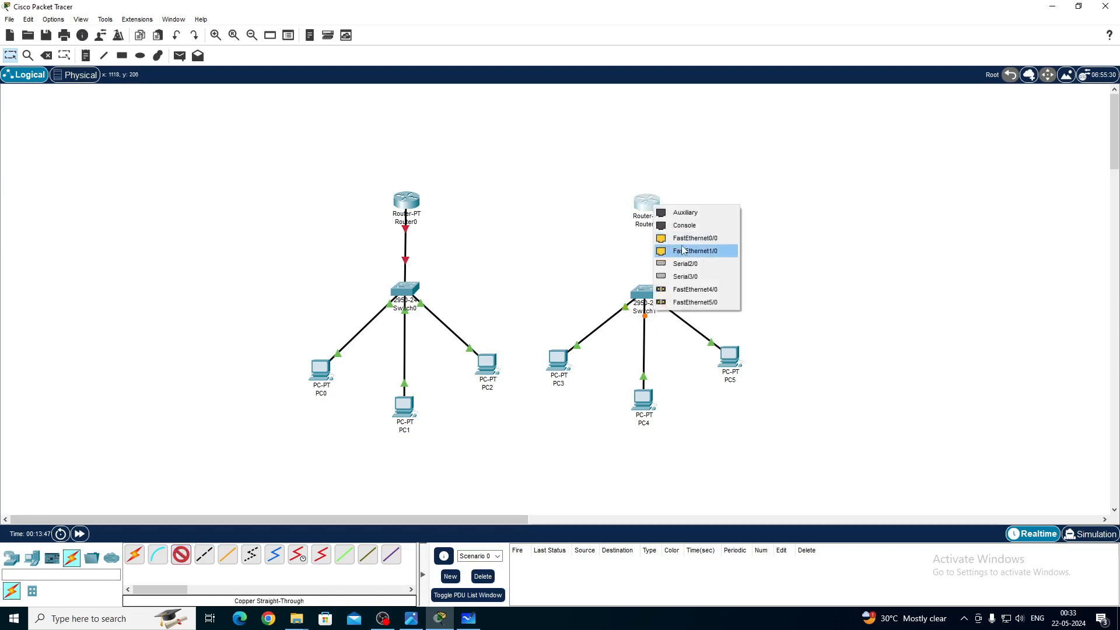
{"action": "left_click", "coordinate": [683, 251]}
{"action": "left_click", "coordinate": [648, 295]}
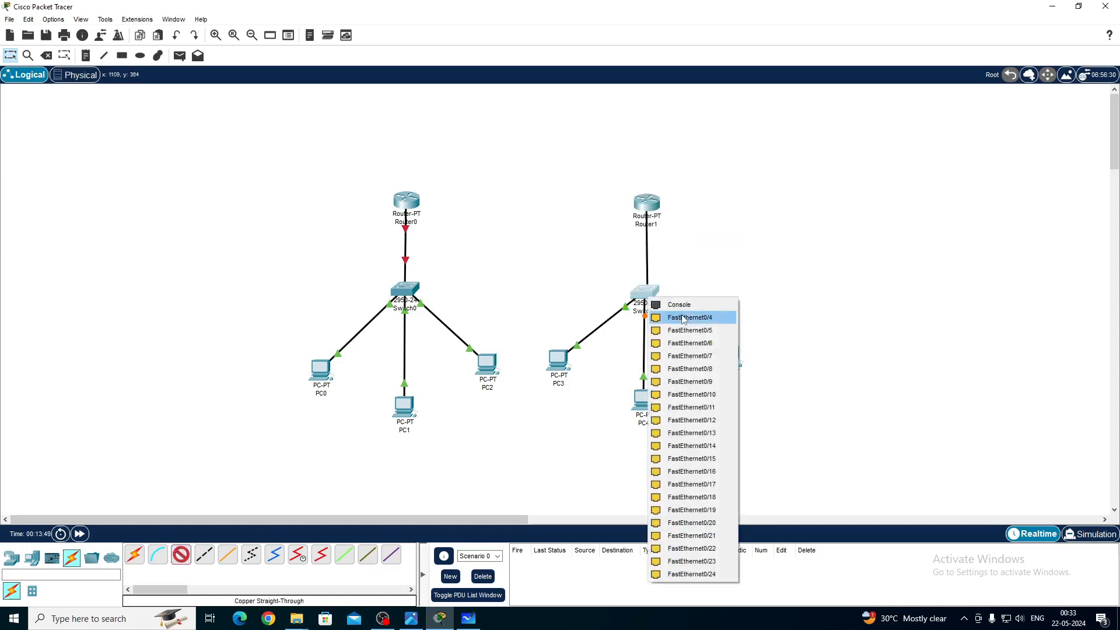
{"action": "left_click", "coordinate": [684, 318]}
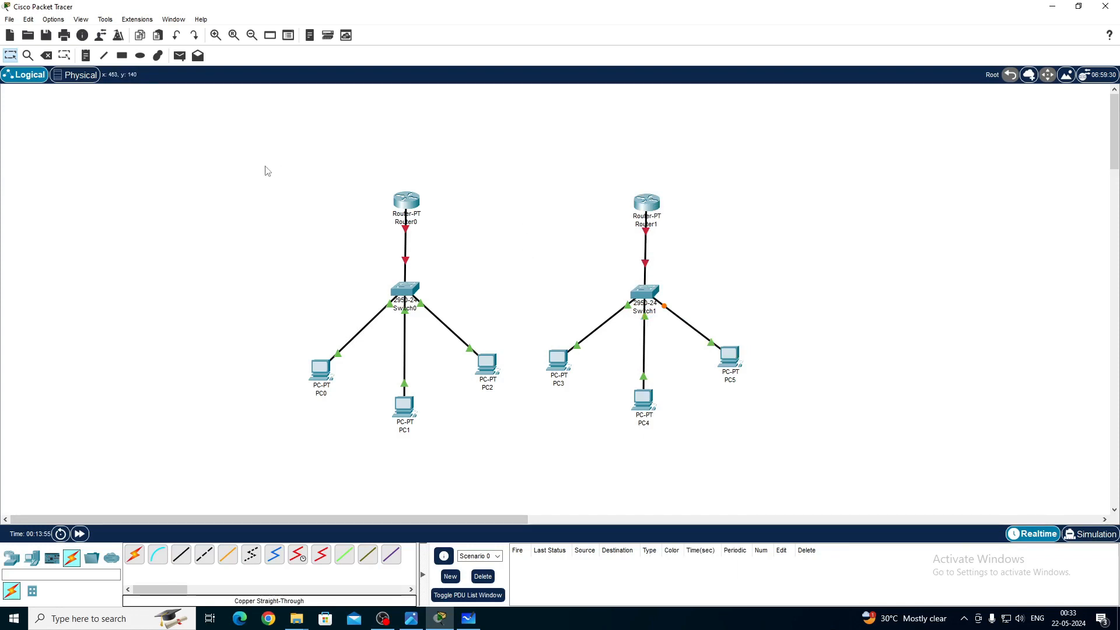
{"action": "left_click_drag", "start_coordinate": [264, 165], "coordinate": [507, 470]}
{"action": "left_click_drag", "start_coordinate": [292, 156], "coordinate": [508, 450]}
{"action": "left_click_drag", "start_coordinate": [546, 178], "coordinate": [754, 462]}
{"action": "left_click_drag", "start_coordinate": [556, 365], "coordinate": [558, 367]}
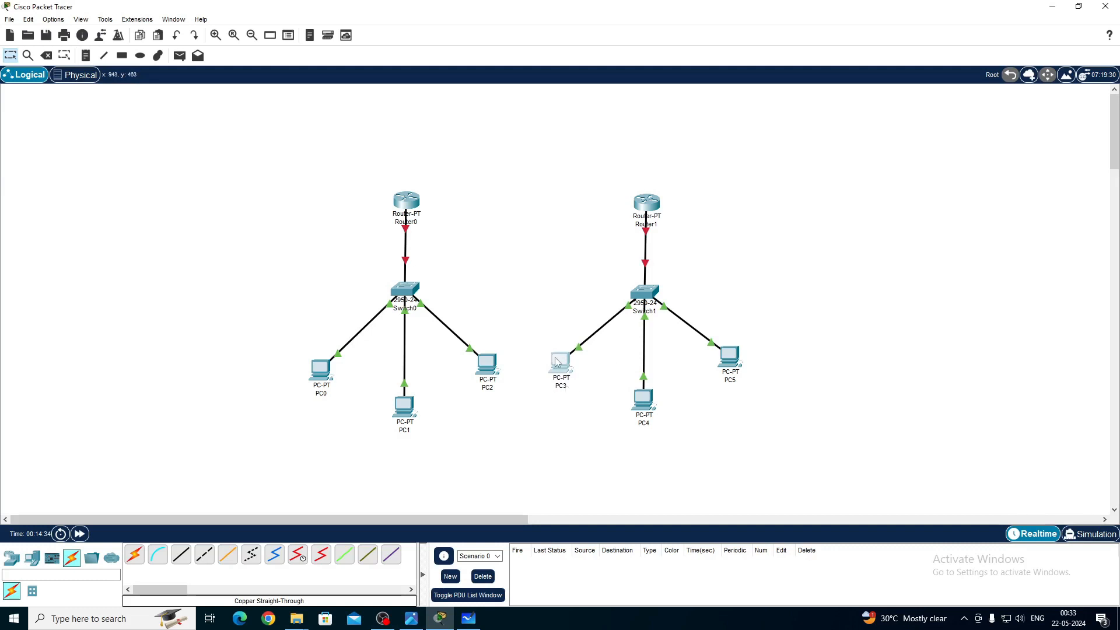
{"action": "left_click_drag", "start_coordinate": [557, 361], "coordinate": [552, 357]}
{"action": "left_click", "coordinate": [530, 305]}
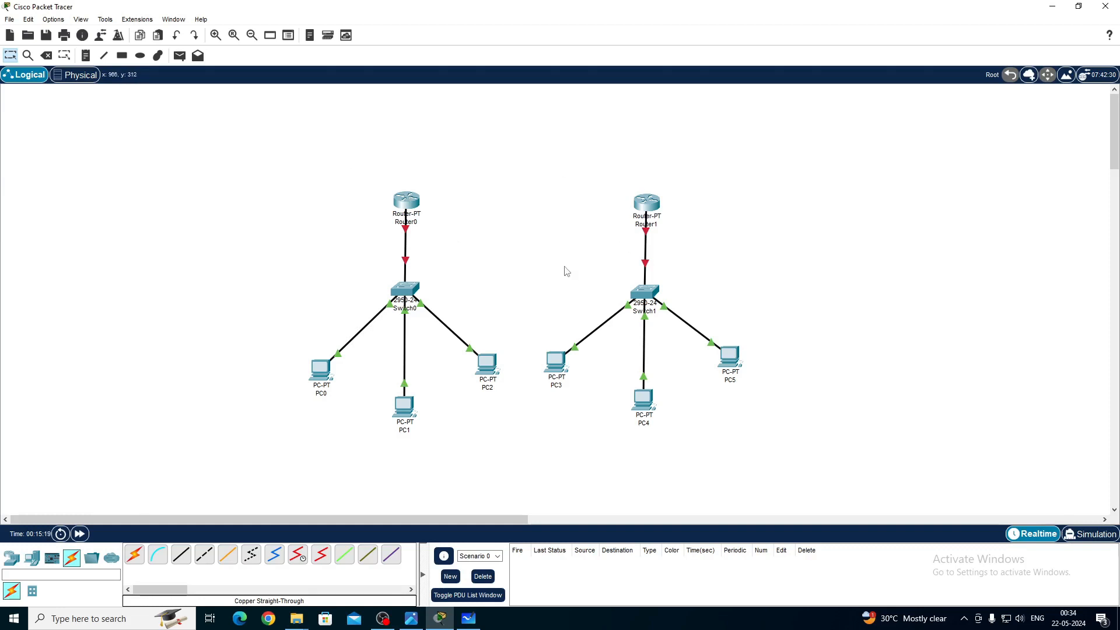
Place a PT-Router between Router0 and Router1, and link Router0's Serial2/0 to its Serial2/0 with a Serial DTE cable
{"action": "left_click", "coordinate": [12, 558]}
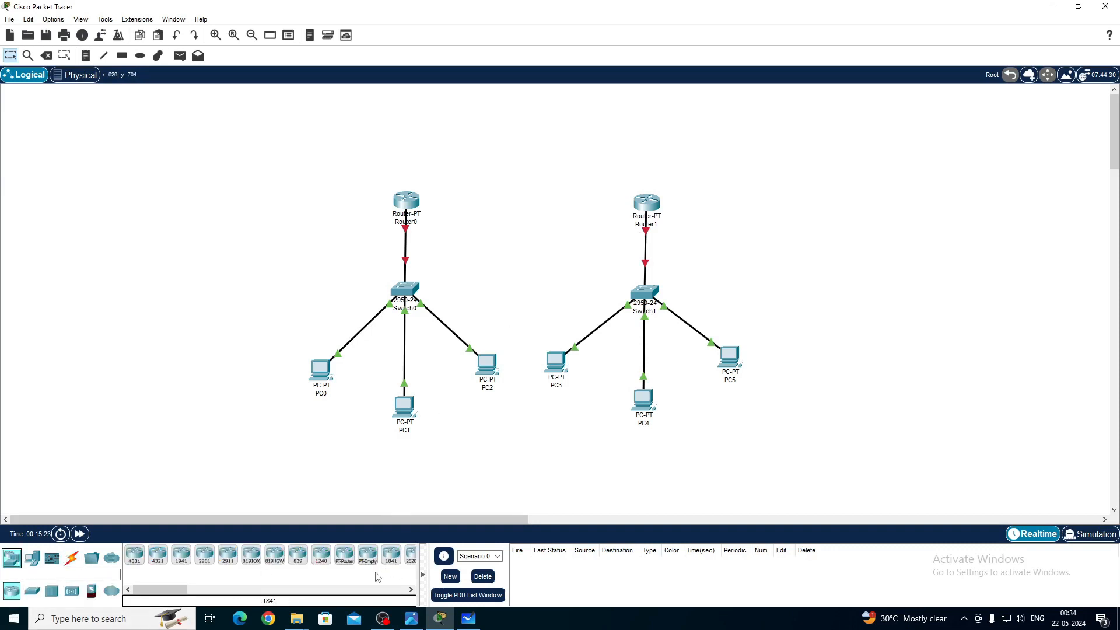
{"action": "left_click_drag", "start_coordinate": [349, 563], "coordinate": [526, 263]}
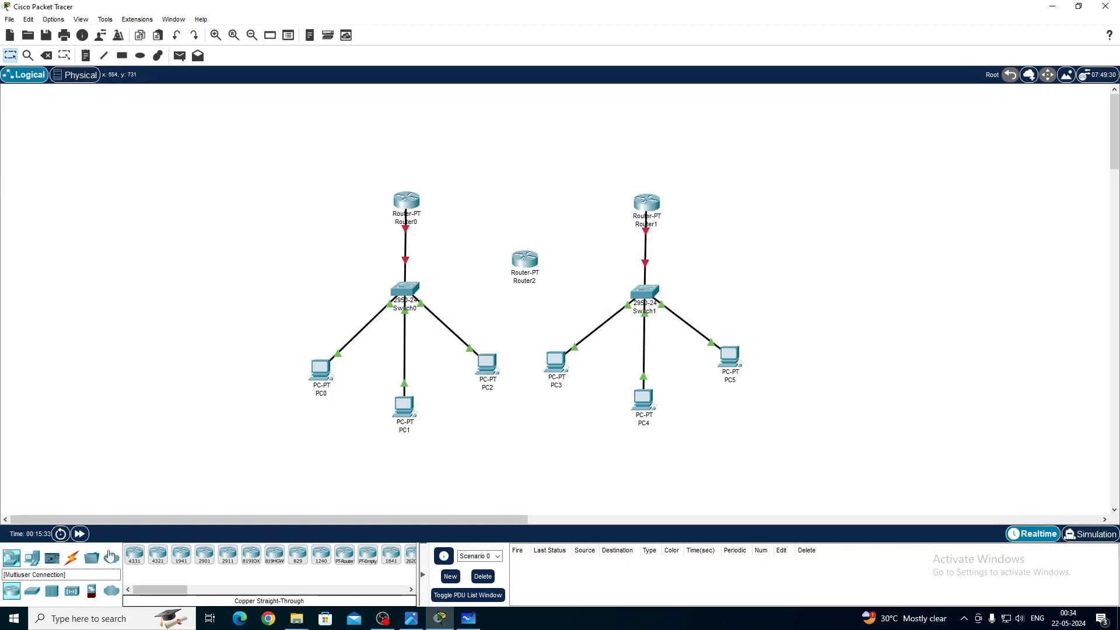
{"action": "left_click", "coordinate": [72, 557]}
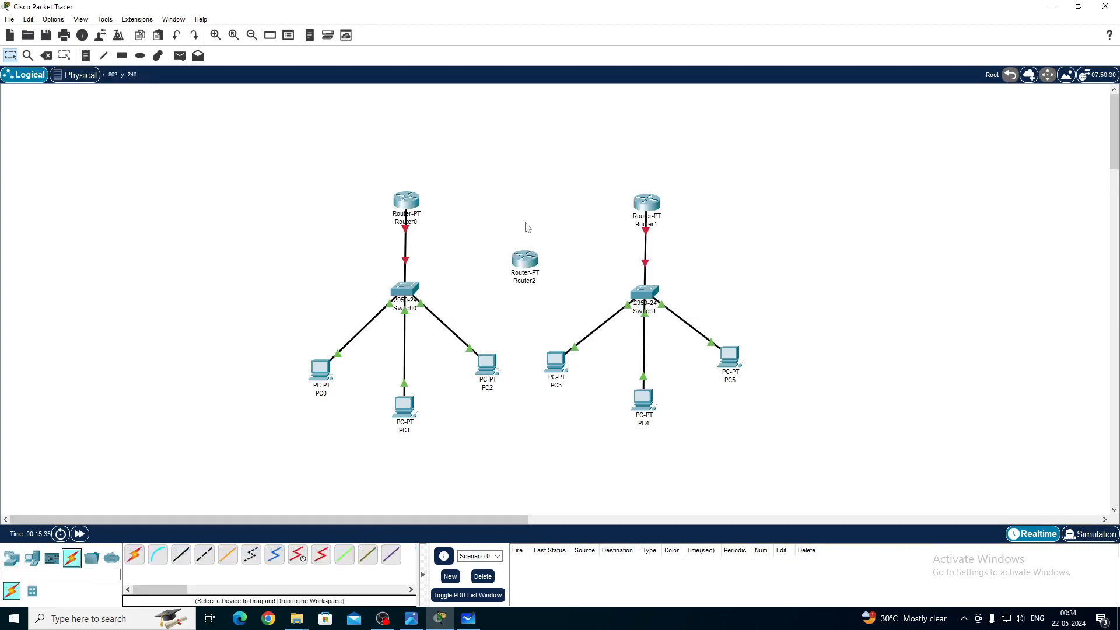
{"action": "left_click", "coordinate": [320, 556]}
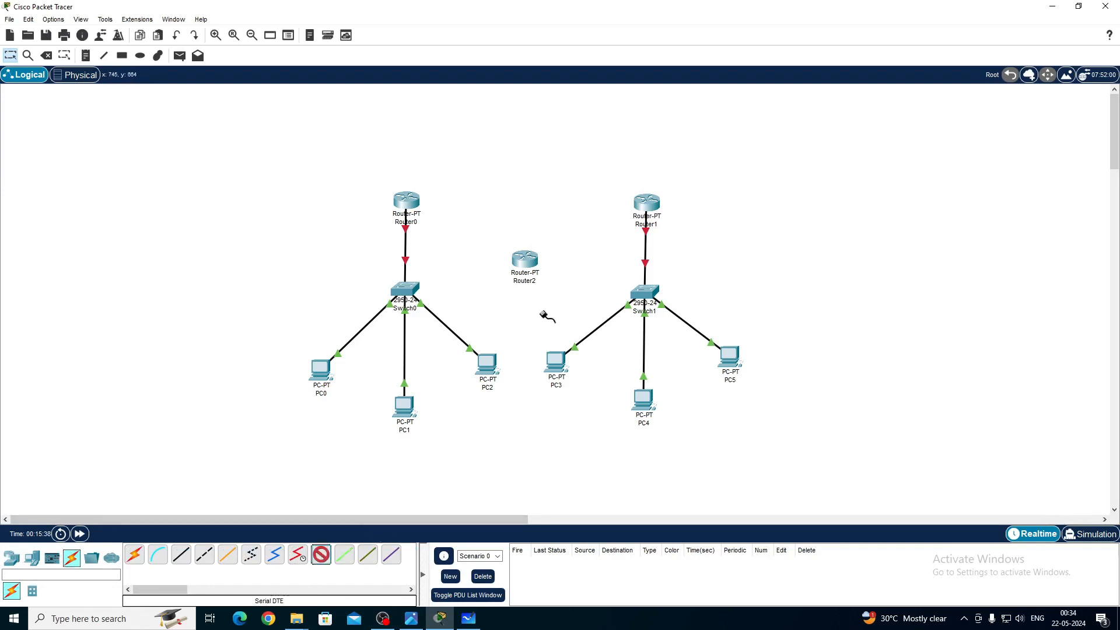
{"action": "left_click", "coordinate": [408, 204]}
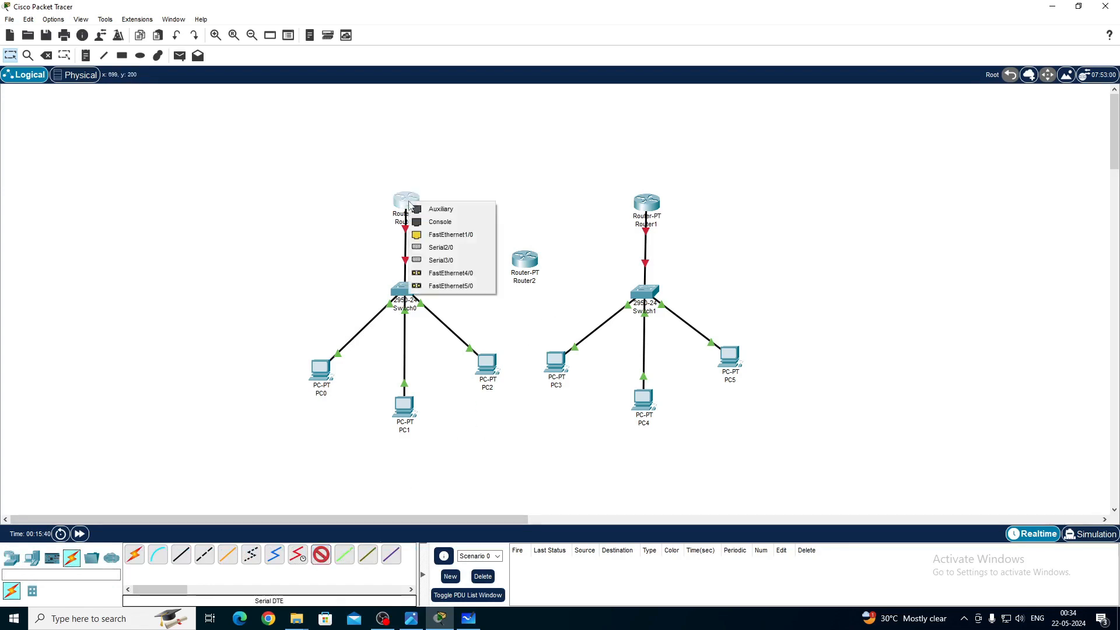
{"action": "left_click", "coordinate": [455, 247]}
{"action": "left_click", "coordinate": [524, 259]}
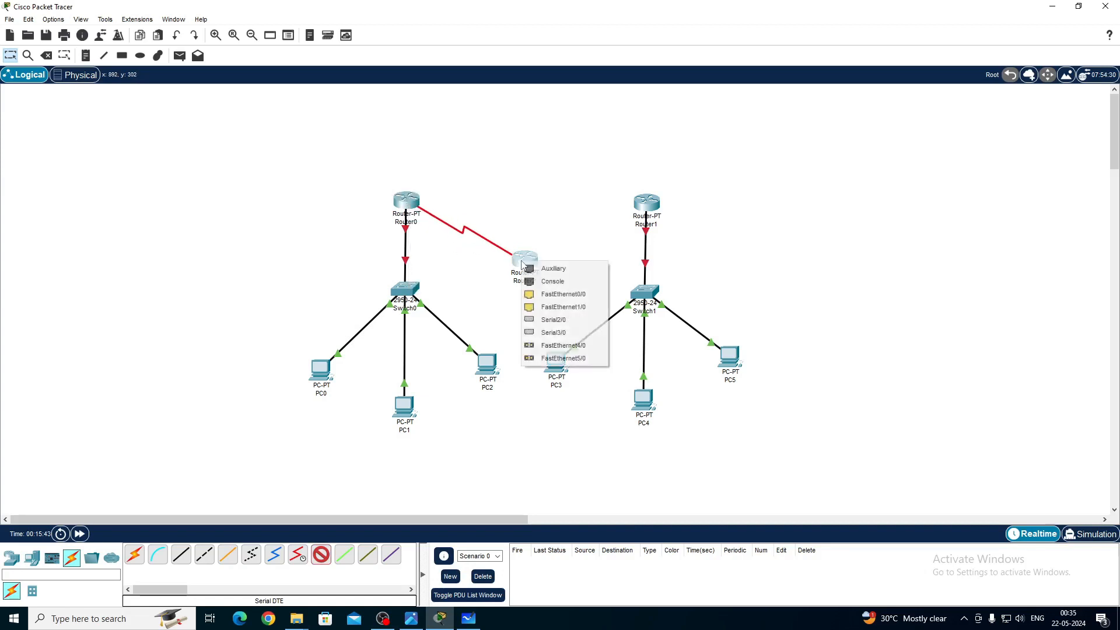
{"action": "left_click", "coordinate": [565, 321]}
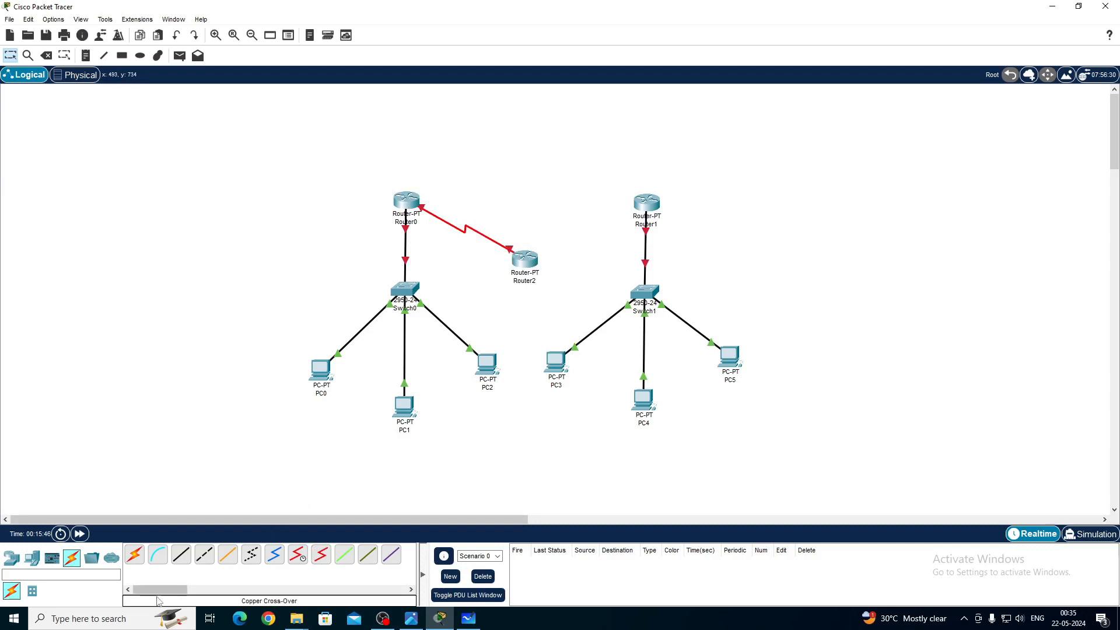
Connect Router2's Serial3/0 to Router1's Serial3/0 with a Serial DTE cable
{"action": "left_click", "coordinate": [321, 554]}
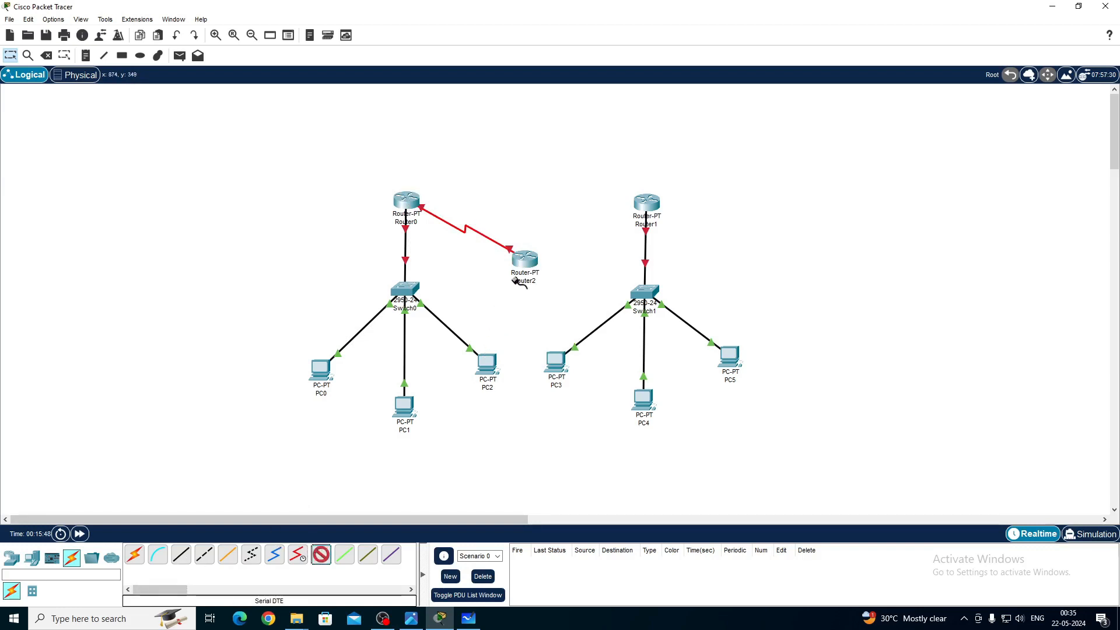
{"action": "left_click", "coordinate": [524, 259]}
{"action": "left_click", "coordinate": [599, 317]}
{"action": "left_click", "coordinate": [641, 202]}
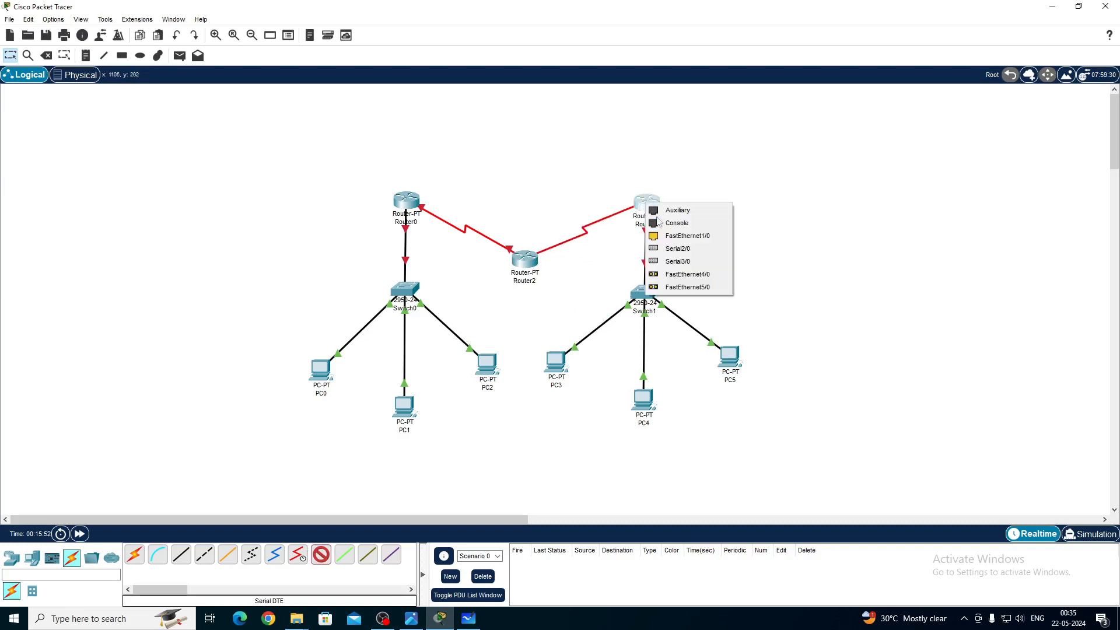
{"action": "left_click", "coordinate": [697, 266]}
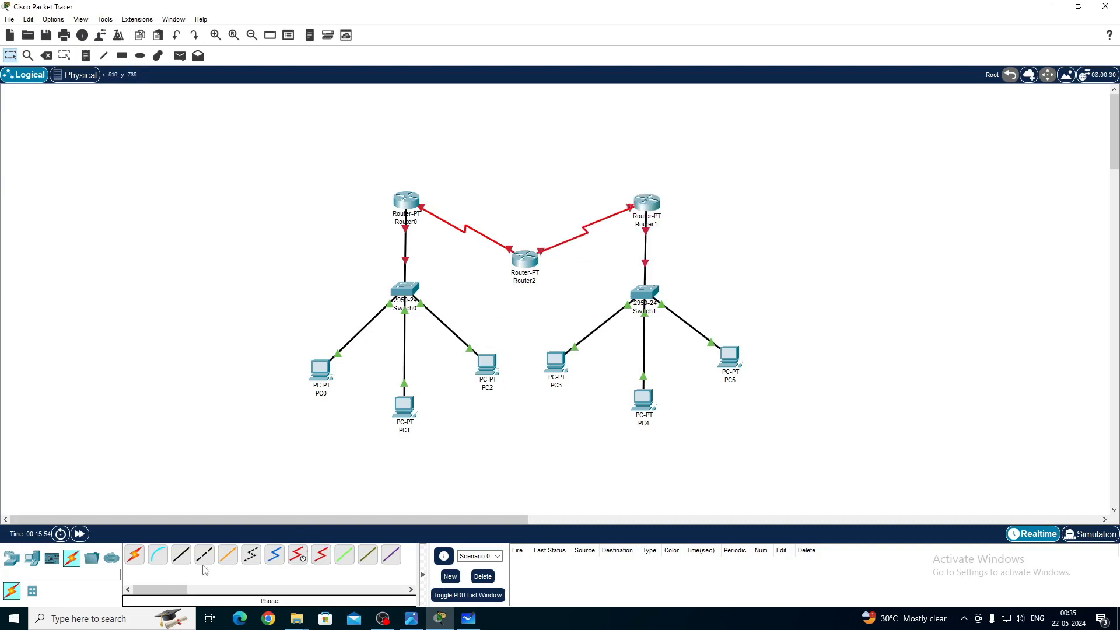
Connect Router0's Serial3/0 to Router1's Serial2/0 with a Serial DTE cable
{"action": "left_click", "coordinate": [320, 552]}
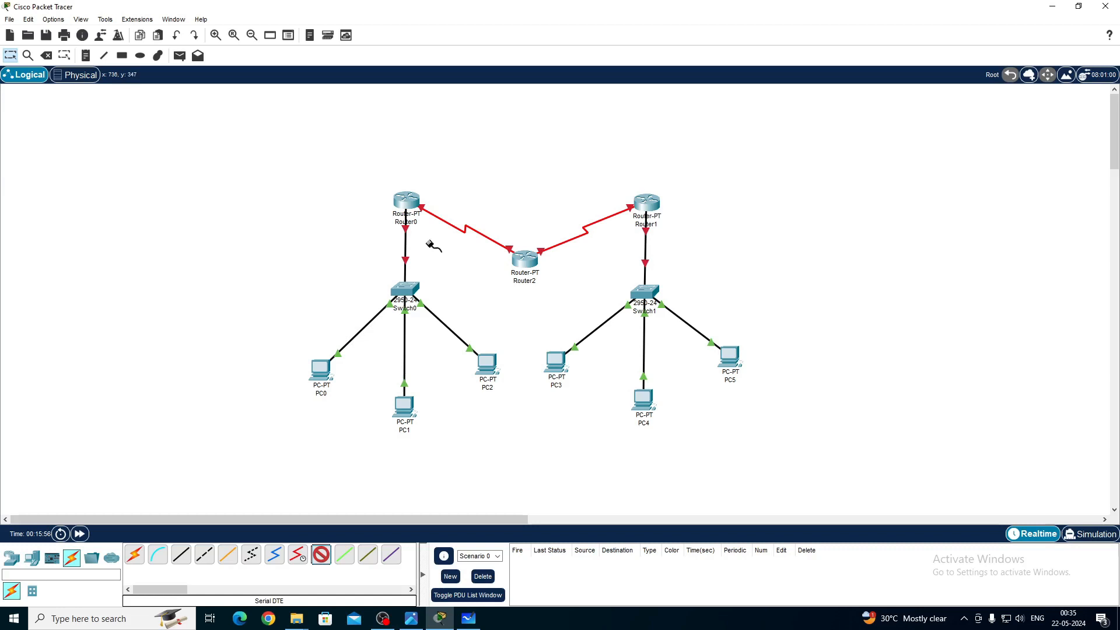
{"action": "left_click", "coordinate": [411, 202]}
{"action": "left_click", "coordinate": [464, 254]}
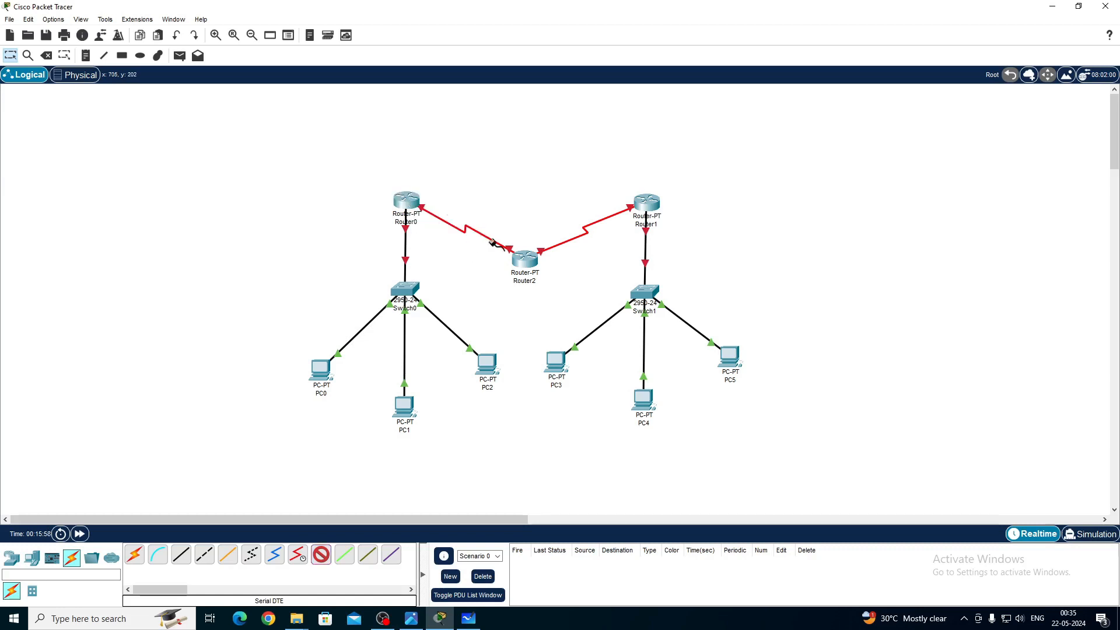
{"action": "left_click", "coordinate": [647, 203]}
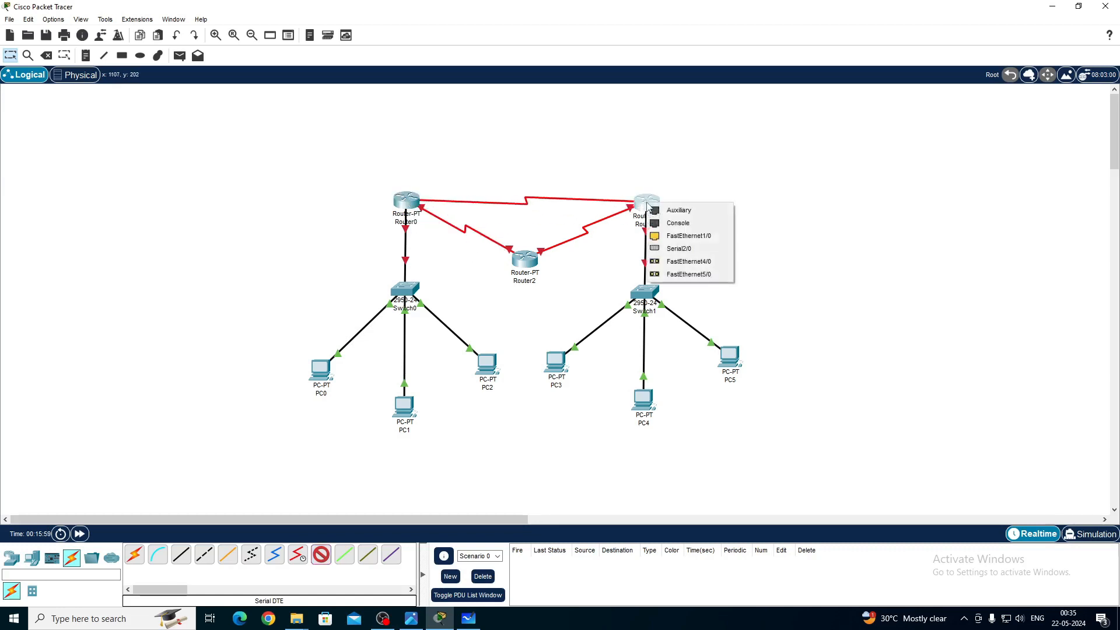
{"action": "left_click", "coordinate": [679, 249]}
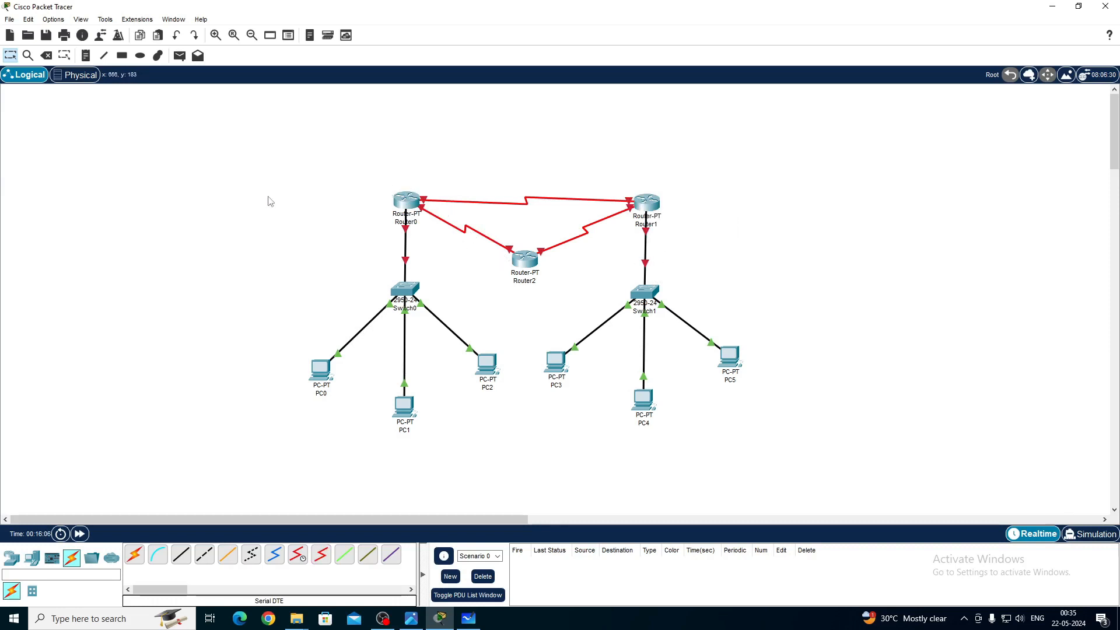
{"action": "left_click_drag", "start_coordinate": [249, 167], "coordinate": [507, 446]}
{"action": "left_click_drag", "start_coordinate": [538, 156], "coordinate": [757, 470]}
{"action": "left_click_drag", "start_coordinate": [527, 263], "coordinate": [524, 263]}
{"action": "left_click", "coordinate": [541, 284]}
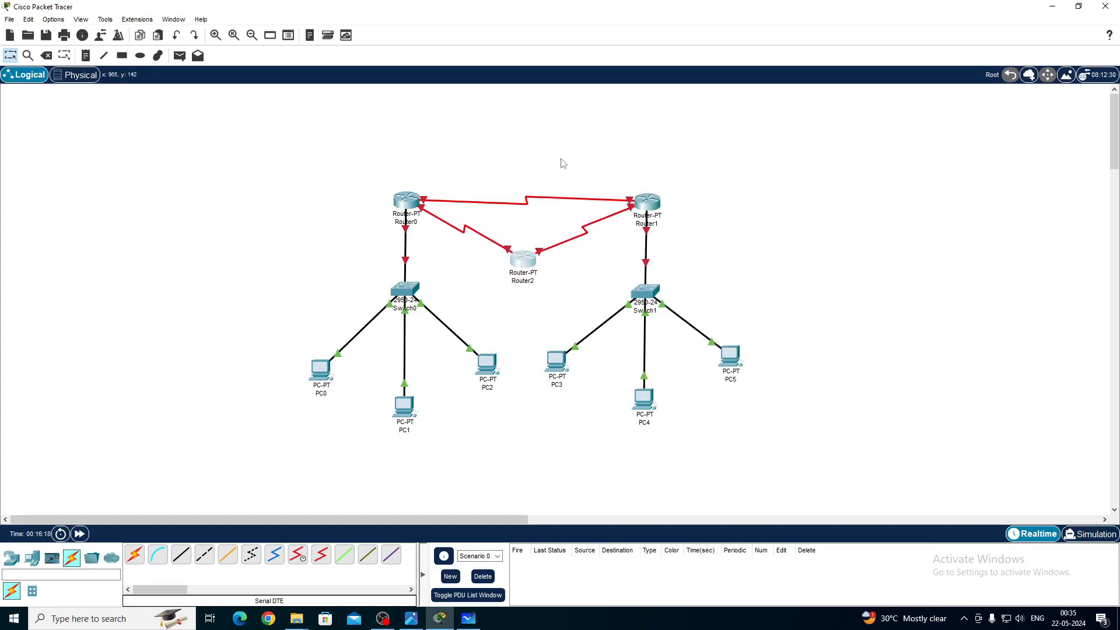
{"action": "left_click_drag", "start_coordinate": [552, 152], "coordinate": [774, 461]}
{"action": "left_click_drag", "start_coordinate": [301, 129], "coordinate": [503, 444]}
{"action": "left_click", "coordinate": [543, 190]}
{"action": "left_click_drag", "start_coordinate": [547, 151], "coordinate": [765, 465]}
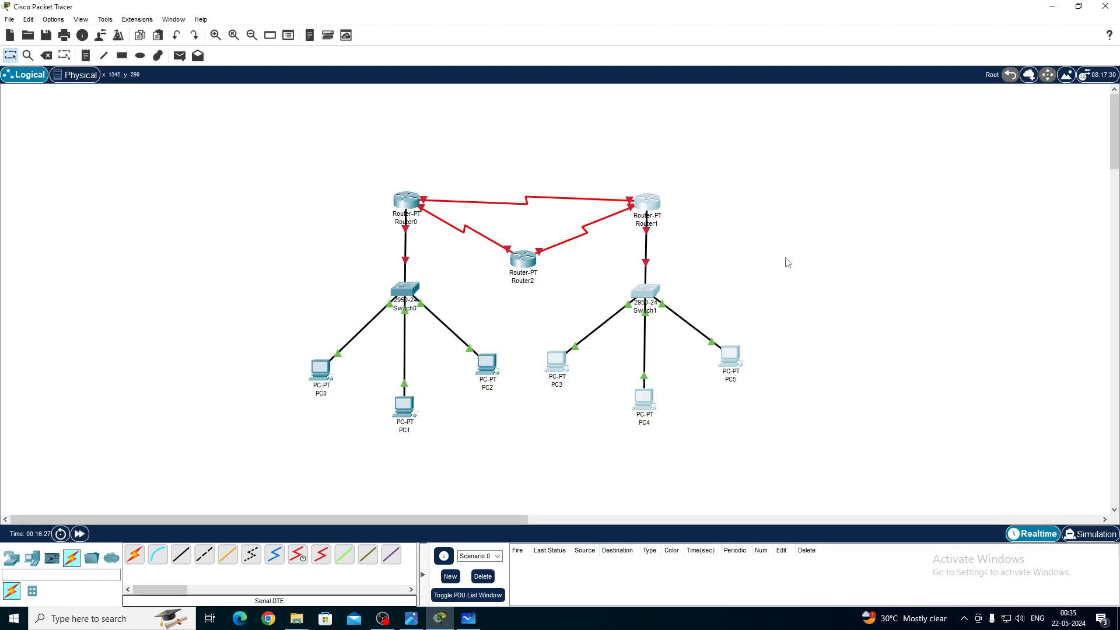
{"action": "left_click", "coordinate": [785, 260]}
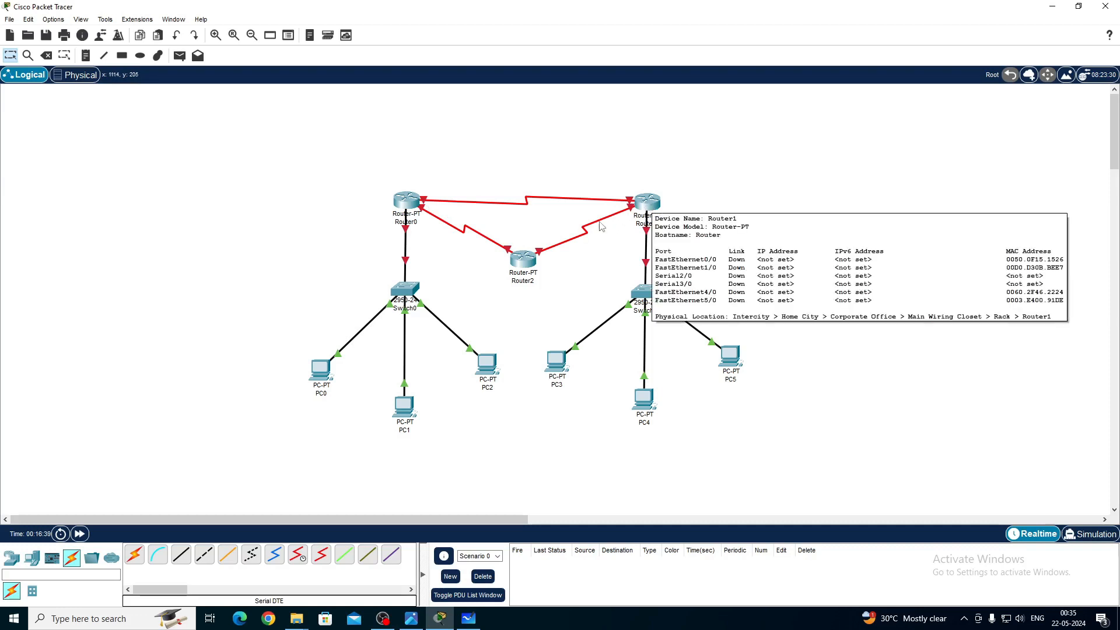
{"action": "left_click_drag", "start_coordinate": [274, 151], "coordinate": [506, 429]}
{"action": "left_click_drag", "start_coordinate": [546, 168], "coordinate": [791, 465]}
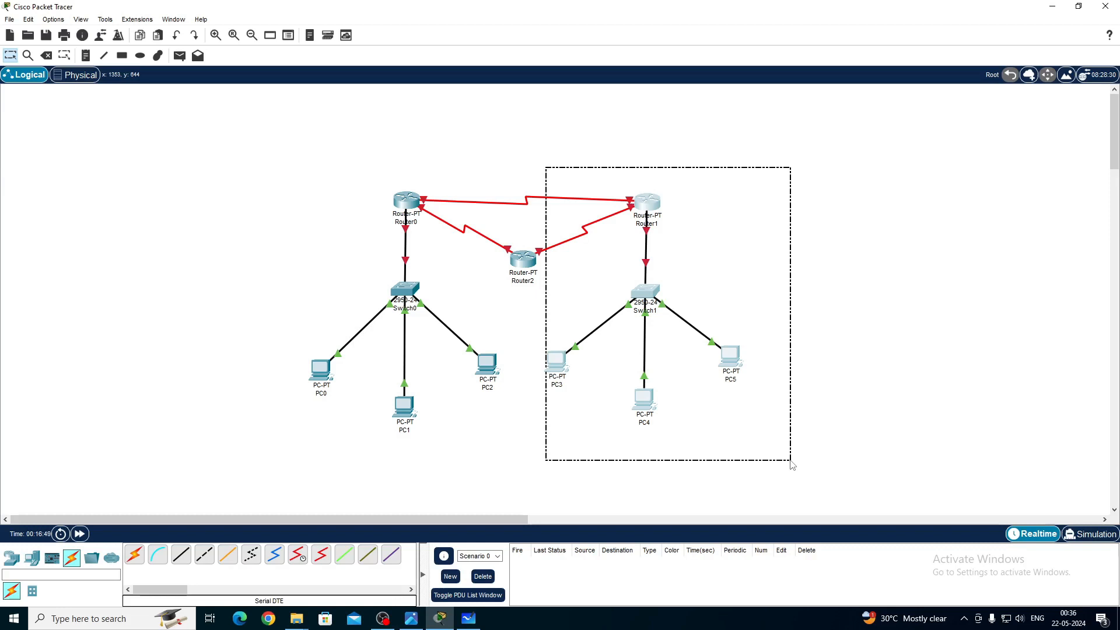
{"action": "left_click_drag", "start_coordinate": [792, 465], "coordinate": [788, 458]}
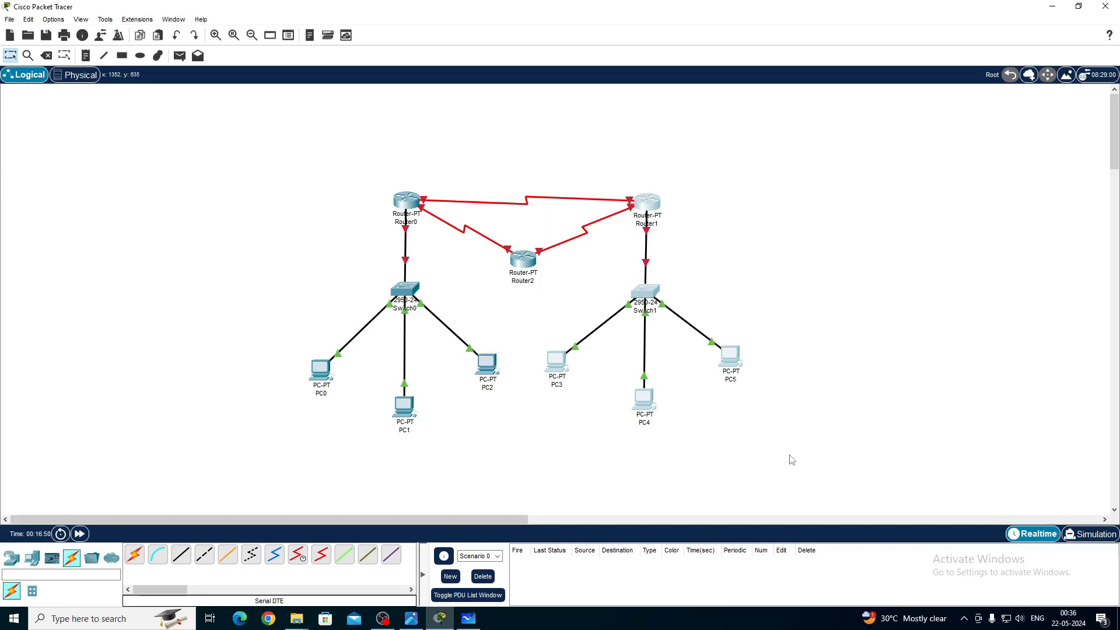
{"action": "left_click", "coordinate": [751, 295]}
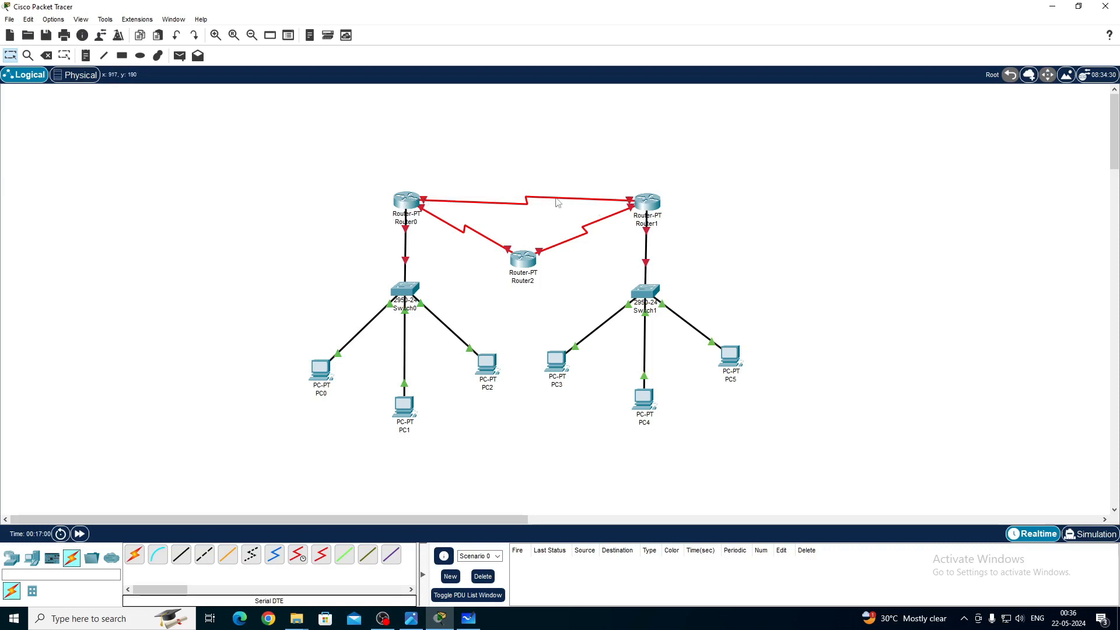
Spread the two networks apart by moving Router0, Switch0 and their PCs left and Router1, Switch1 and their PCs right
{"action": "mouse_move", "coordinate": [645, 207]}
{"action": "mouse_move", "coordinate": [402, 204]}
{"action": "mouse_move", "coordinate": [634, 196]}
{"action": "left_click_drag", "start_coordinate": [245, 169], "coordinate": [502, 448]}
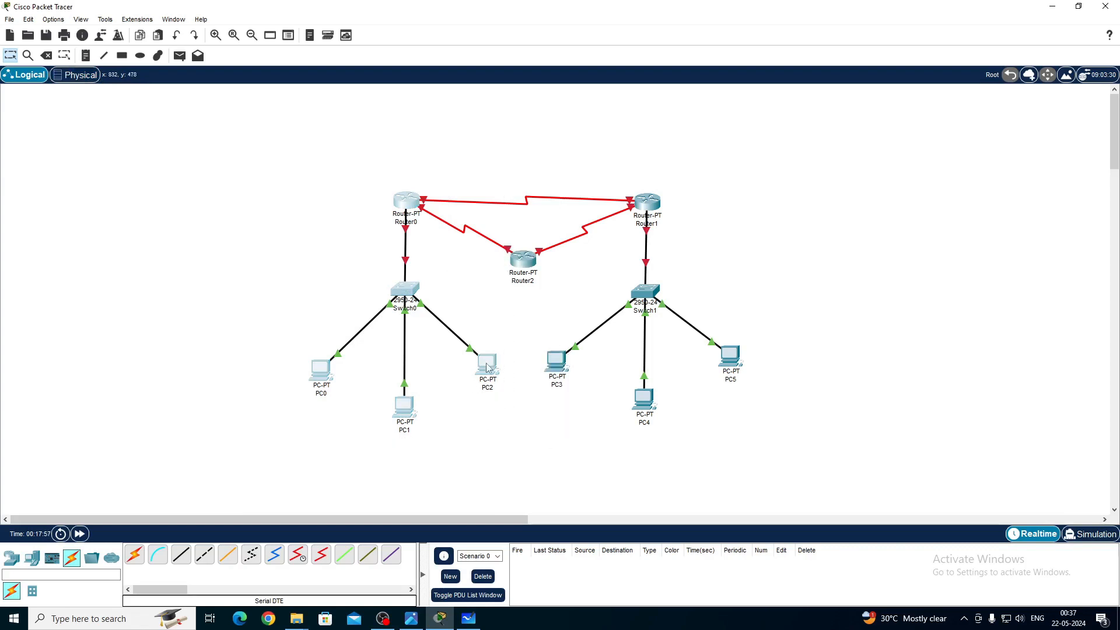
{"action": "left_click_drag", "start_coordinate": [486, 363], "coordinate": [445, 367]}
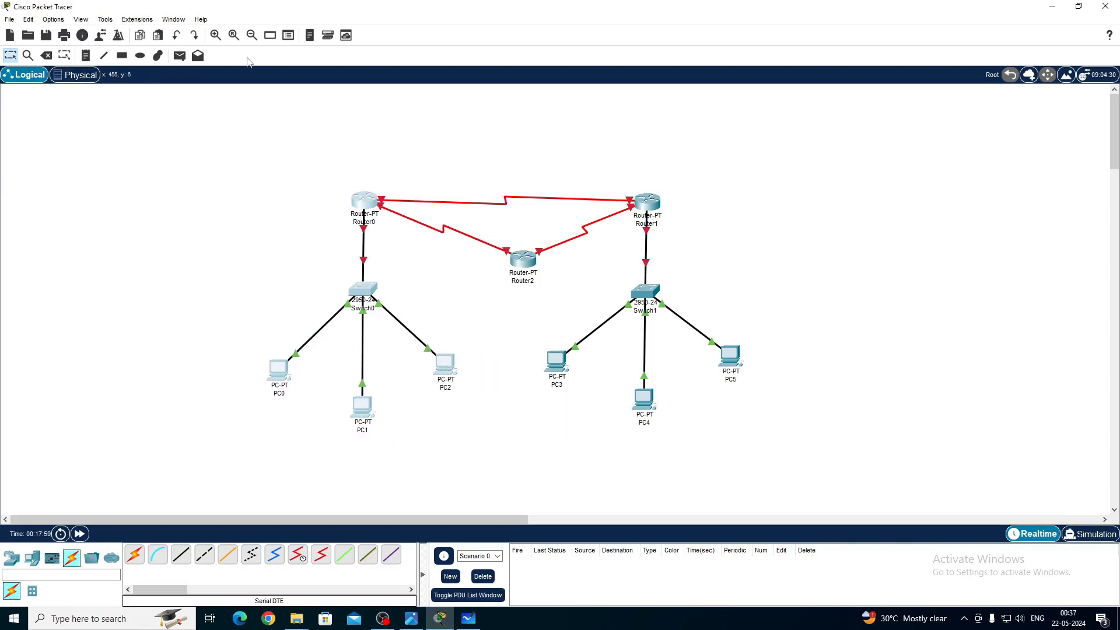
{"action": "left_click", "coordinate": [555, 171]}
{"action": "left_click_drag", "start_coordinate": [554, 172], "coordinate": [750, 449]}
{"action": "left_click_drag", "start_coordinate": [741, 361], "coordinate": [787, 360]}
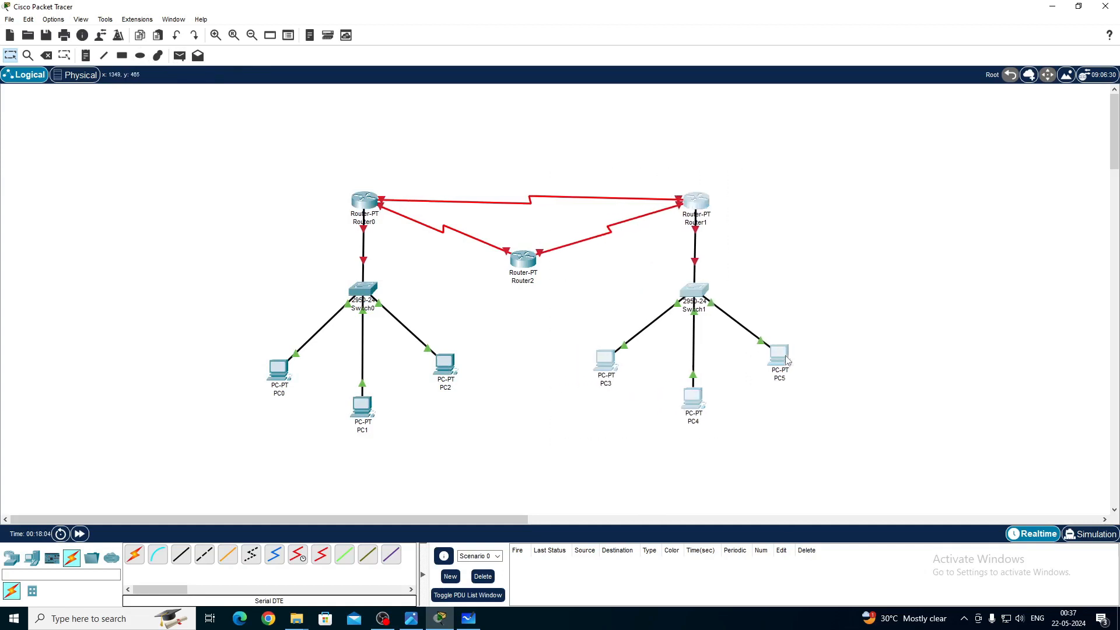
{"action": "left_click", "coordinate": [603, 360]}
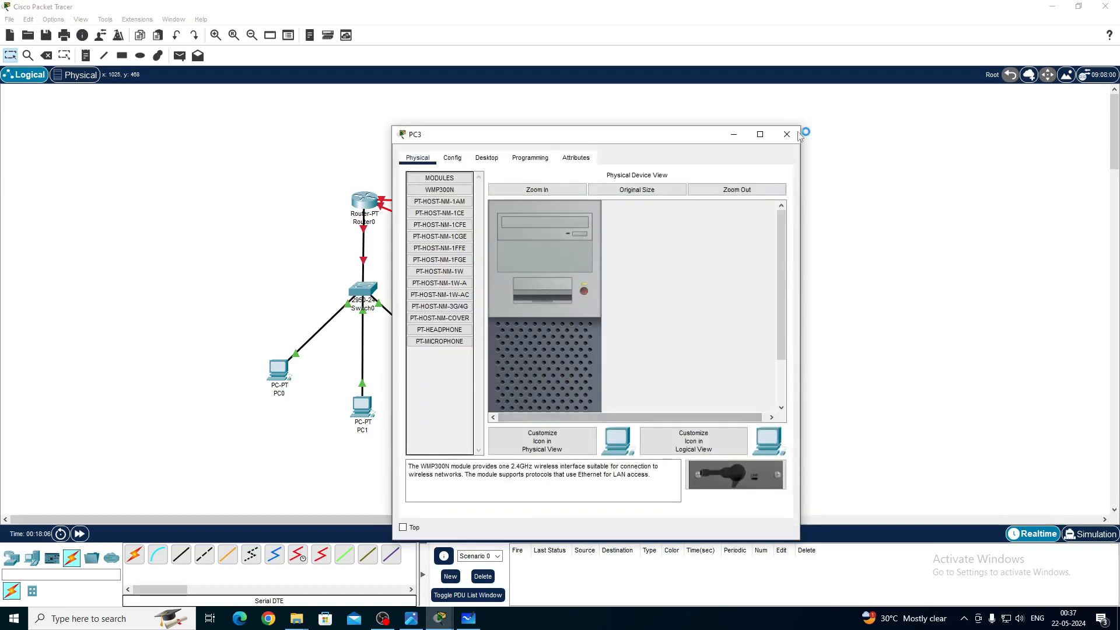
{"action": "left_click", "coordinate": [782, 135]}
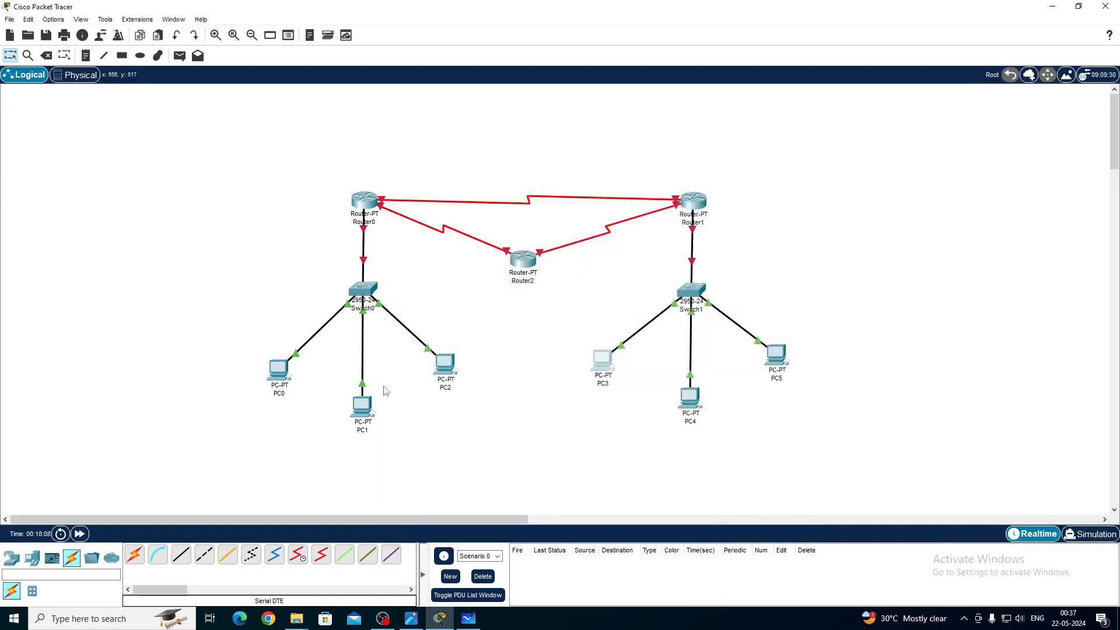
Place a note reading 192.168.1.0 beside the Router0 network, above PC0, and copy its text
{"action": "left_click", "coordinate": [86, 56]}
{"action": "left_click", "coordinate": [246, 261]}
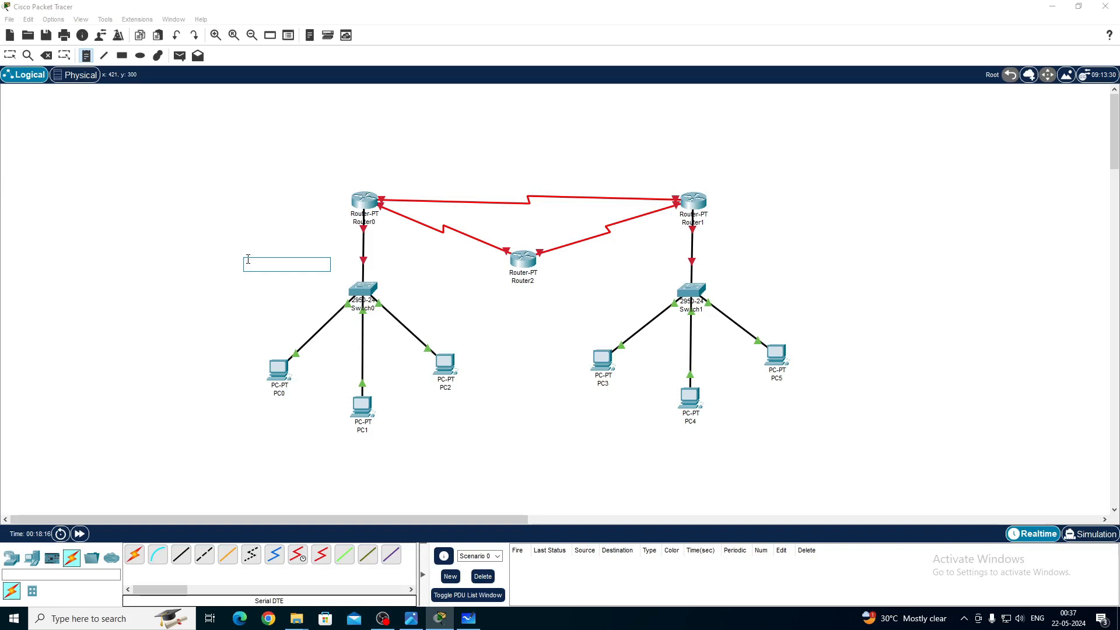
{"action": "type", "text": "192.168.1.0"}
{"action": "key", "text": "ctrl+a"}
{"action": "key", "text": "ctrl+c"}
{"action": "left_click", "coordinate": [307, 245]}
Place a note reading 192.168.2.0 beside the Router1 network, above PC5, reusing the copied address
{"action": "left_click", "coordinate": [770, 268]}
{"action": "left_click", "coordinate": [767, 264]}
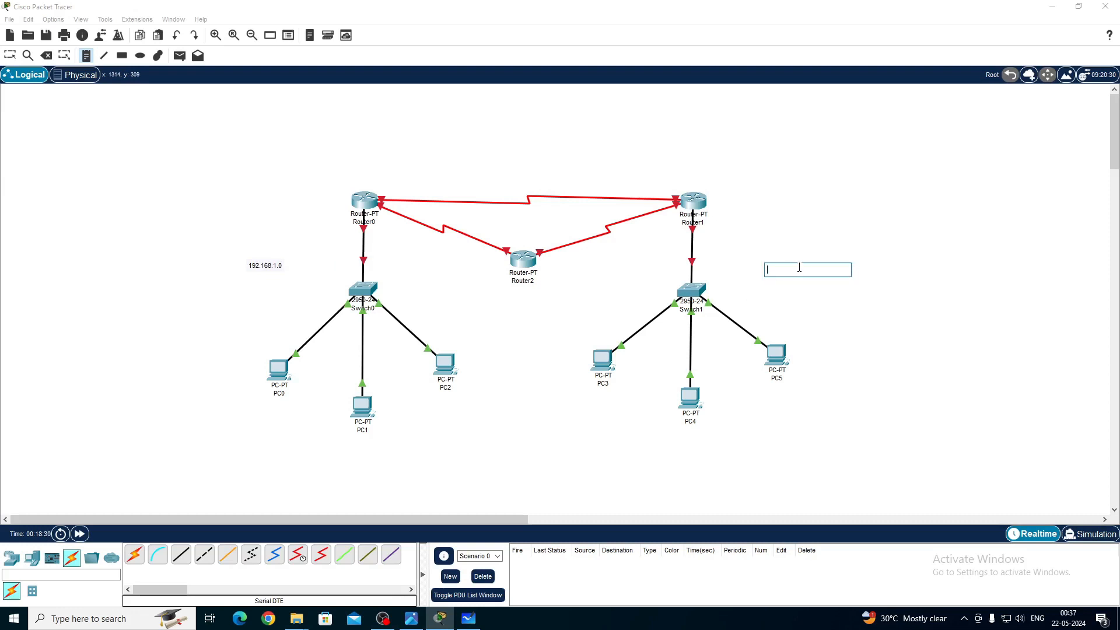
{"action": "key", "text": "ctrl+v"}
{"action": "key", "text": "BackSpace"}
{"action": "key", "text": "BackSpace"}
{"action": "key", "text": "BackSpace"}
{"action": "type", "text": "2.0"}
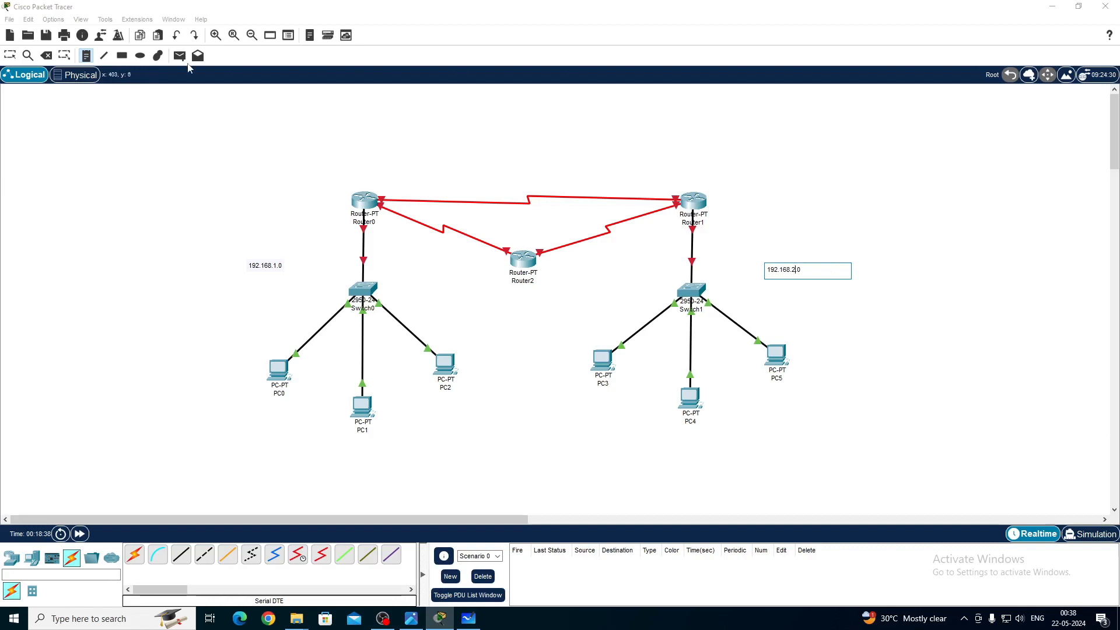
{"action": "left_click", "coordinate": [14, 55]}
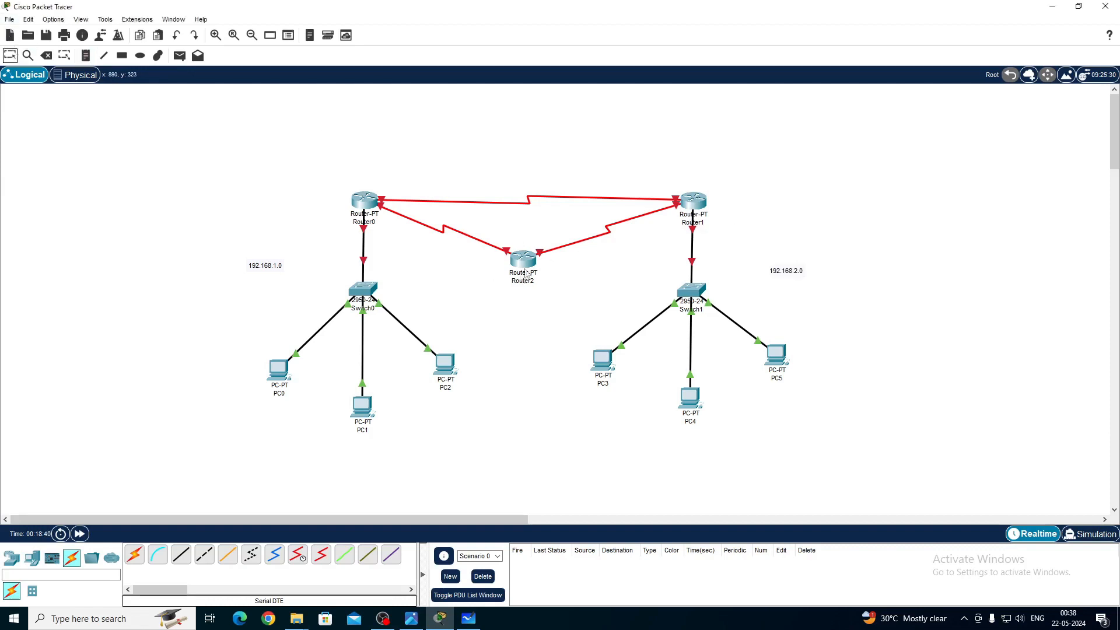
Move Router2 slightly lower, keeping it midway between Router0 and Router1
{"action": "left_click_drag", "start_coordinate": [524, 269], "coordinate": [521, 287]}
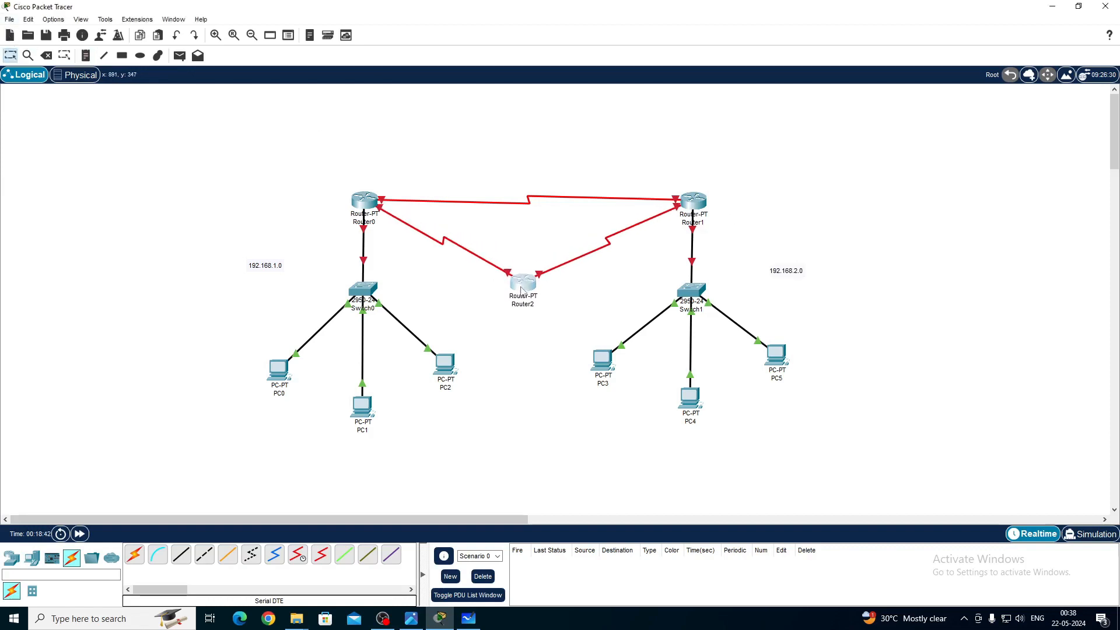
{"action": "left_click", "coordinate": [539, 129]}
{"action": "left_click_drag", "start_coordinate": [741, 237], "coordinate": [823, 308]}
{"action": "left_click_drag", "start_coordinate": [236, 162], "coordinate": [479, 452]}
{"action": "left_click_drag", "start_coordinate": [581, 148], "coordinate": [817, 437]}
{"action": "left_click", "coordinate": [524, 175]}
Place a note reading 10.0.0.0 above the serial link between Router0 and Router1
{"action": "left_click", "coordinate": [86, 55]}
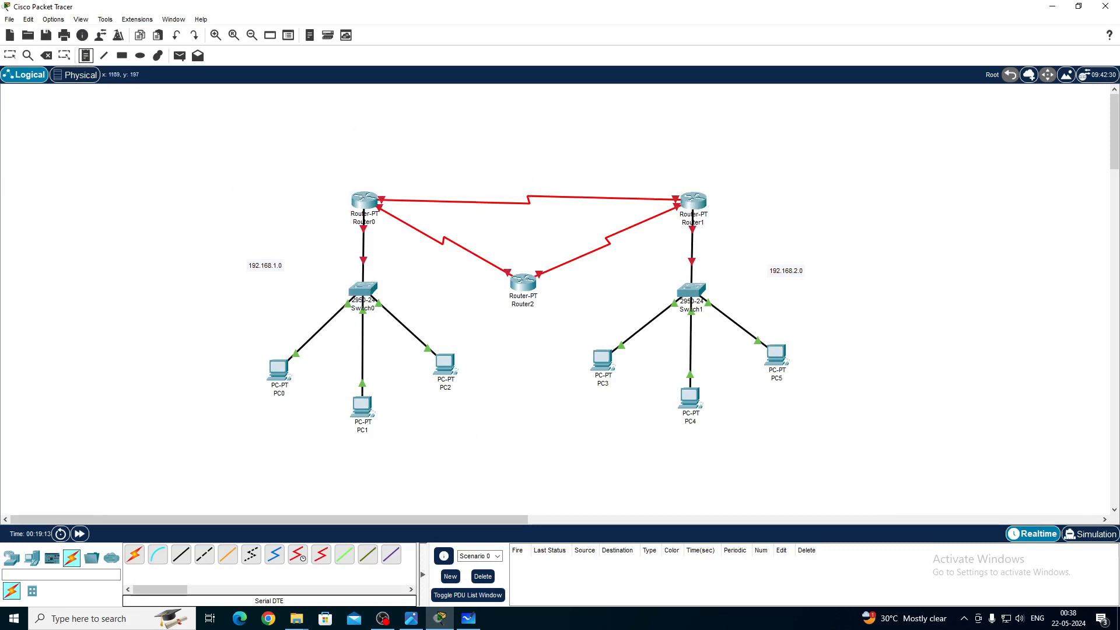
{"action": "left_click", "coordinate": [493, 142]}
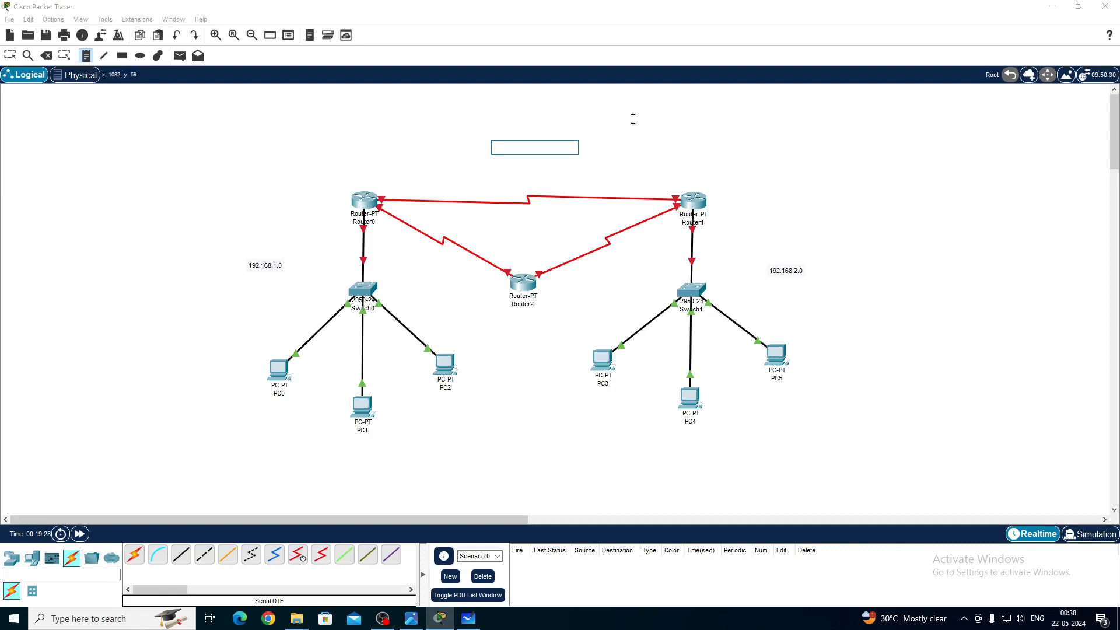
{"action": "type", "text": "10"}
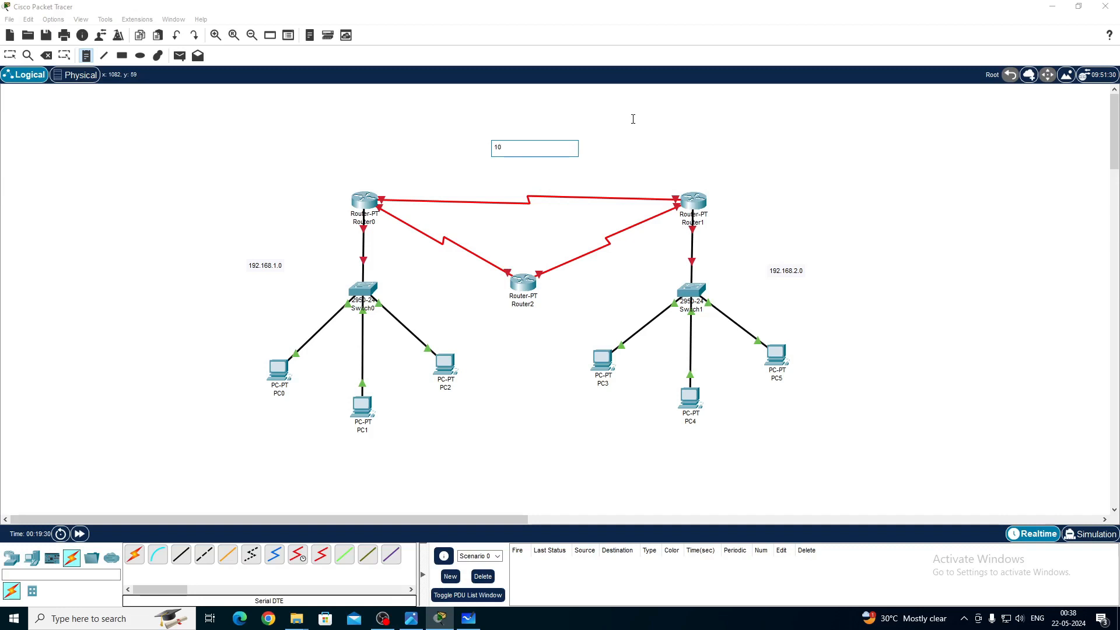
{"action": "type", "text": ".0.0.0"}
Place notes reading 20.0.0.0 below the Router0–Router2 link and 30.0.0.0 below the Router1–Router2 link
{"action": "left_click", "coordinate": [397, 262]}
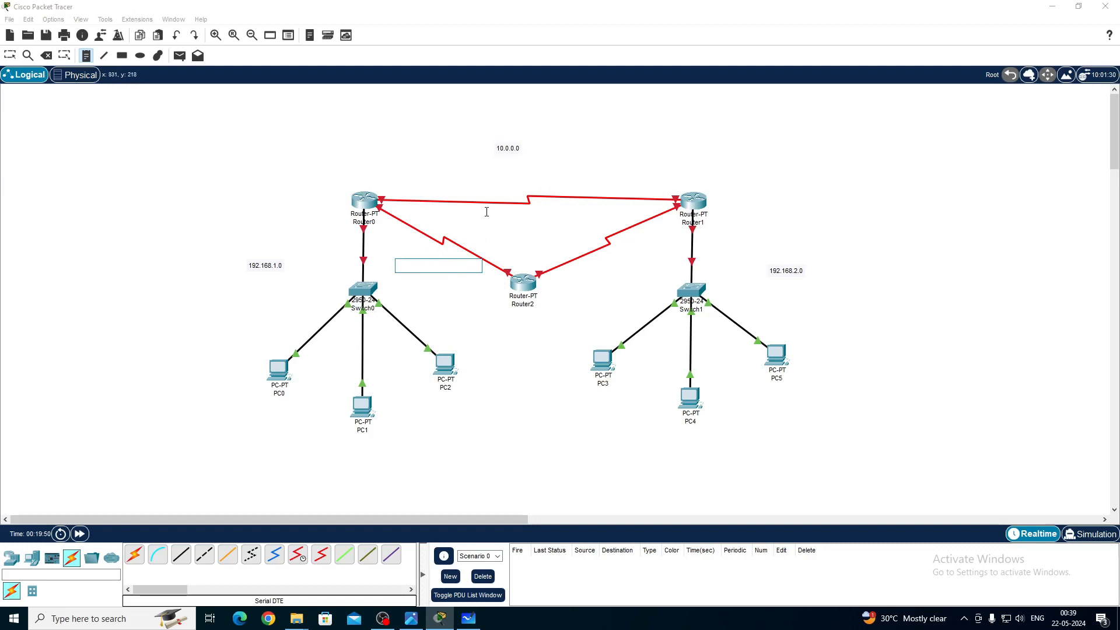
{"action": "type", "text": "20.0.0.0"}
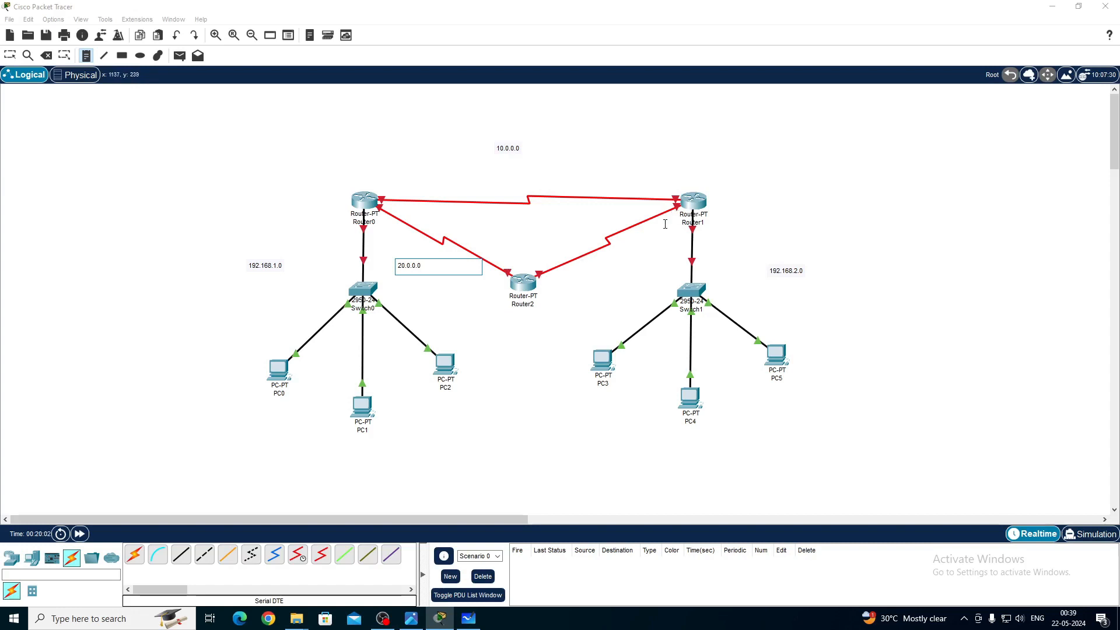
{"action": "left_click", "coordinate": [599, 260]}
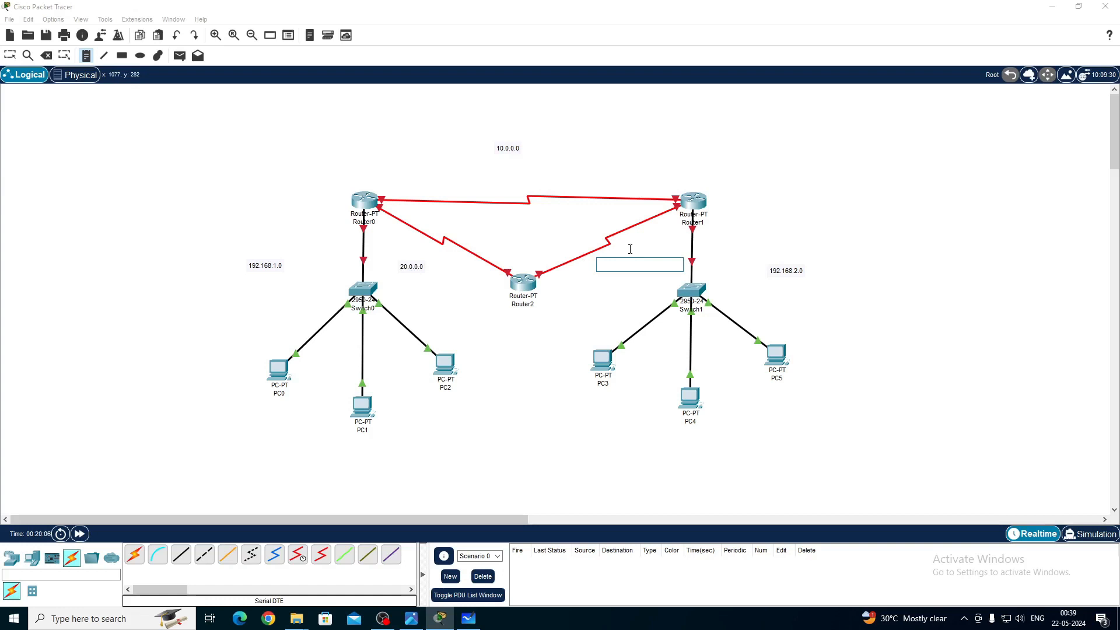
{"action": "type", "text": "30.0.0.0"}
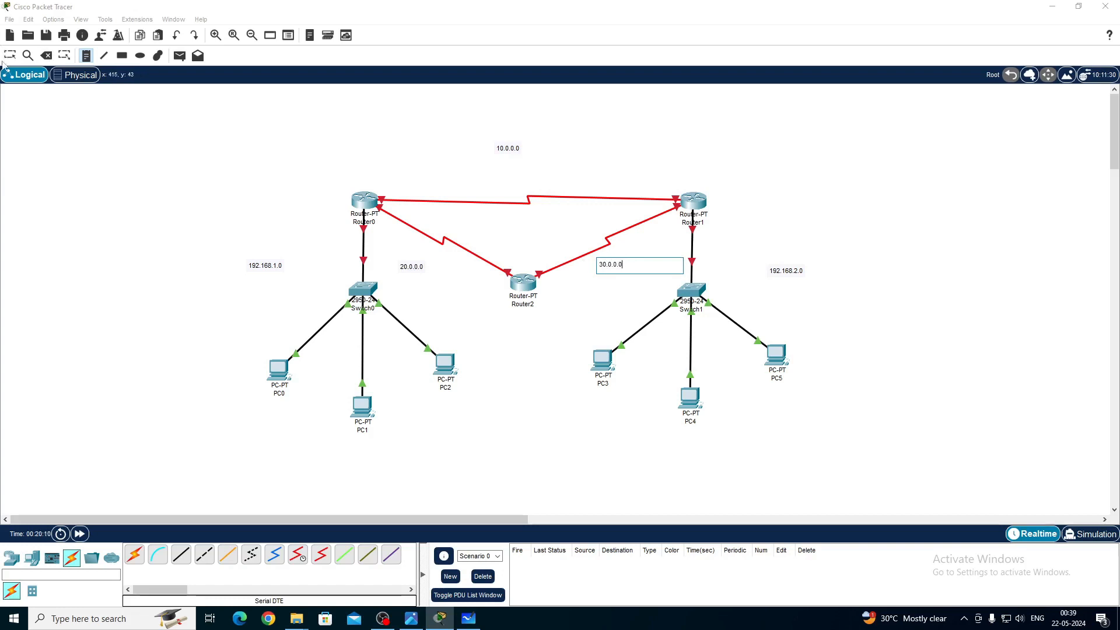
{"action": "left_click", "coordinate": [630, 249]}
Move the 20.0.0.0, 10.0.0.0 and 30.0.0.0 notes closer to the middle of their serial links
{"action": "left_click_drag", "start_coordinate": [402, 273], "coordinate": [422, 265]}
{"action": "left_click_drag", "start_coordinate": [506, 152], "coordinate": [524, 167]}
{"action": "left_click_drag", "start_coordinate": [622, 270], "coordinate": [631, 264]}
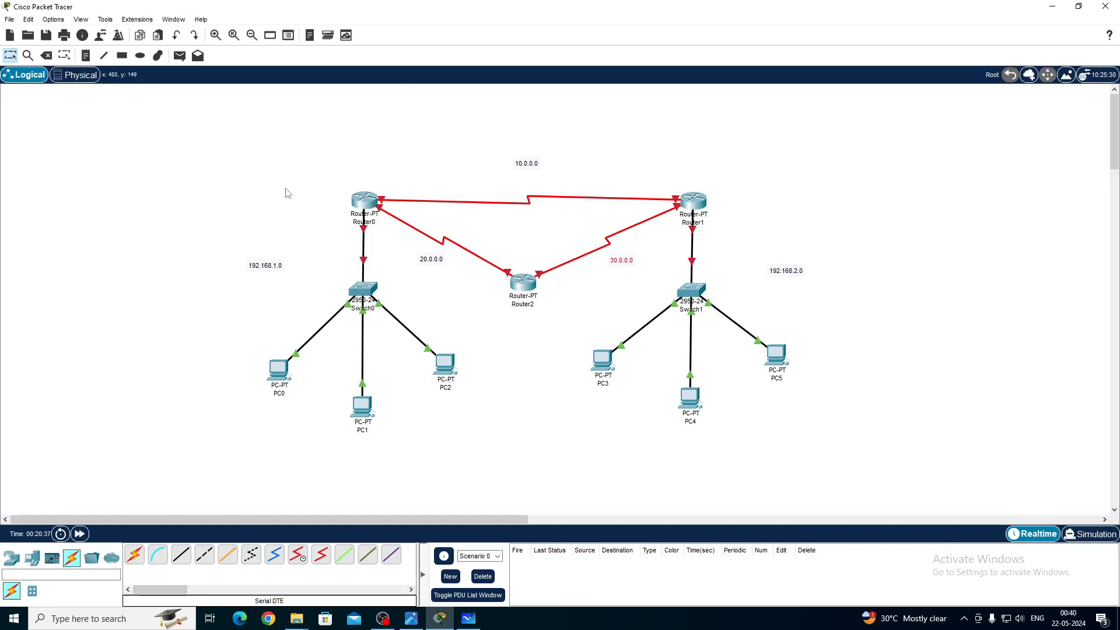
{"action": "mouse_move", "coordinate": [357, 200]}
{"action": "left_click_drag", "start_coordinate": [474, 159], "coordinate": [228, 453]}
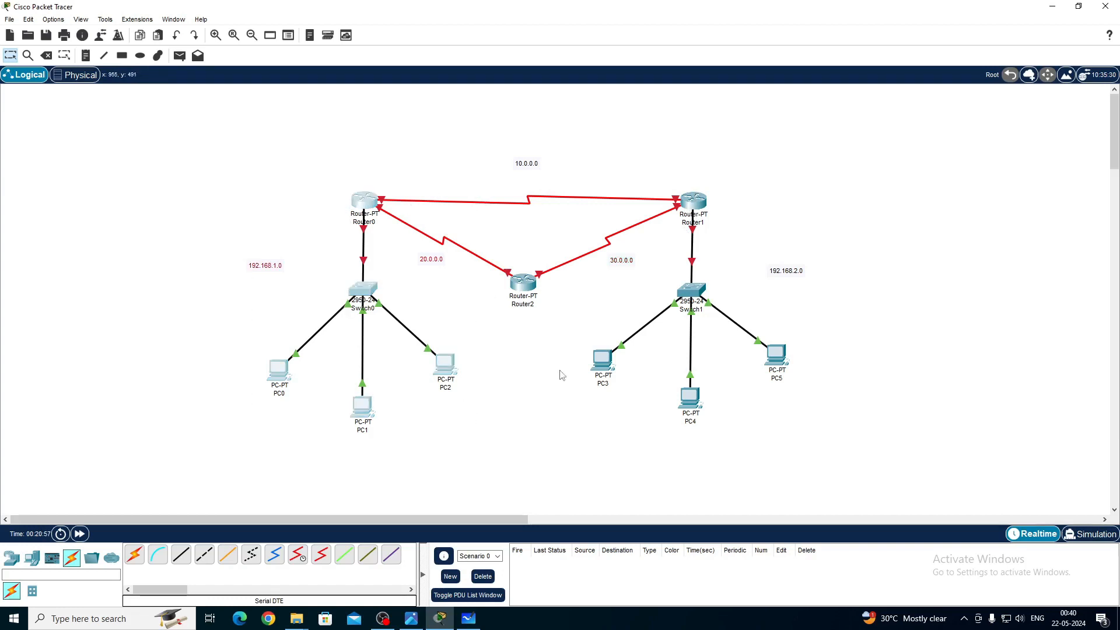
{"action": "left_click_drag", "start_coordinate": [599, 147], "coordinate": [839, 451]}
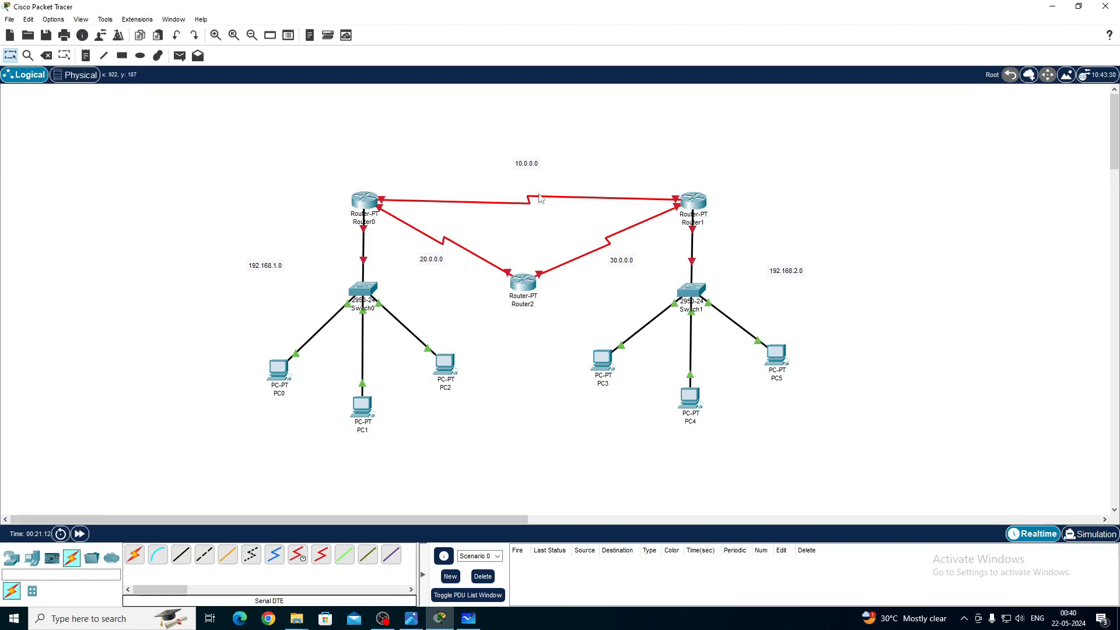
Place a note reading 192.168.1.1 below PC0 and select its text for reuse
{"action": "mouse_move", "coordinate": [539, 198]}
{"action": "left_click", "coordinate": [86, 56]}
{"action": "left_click", "coordinate": [261, 399]}
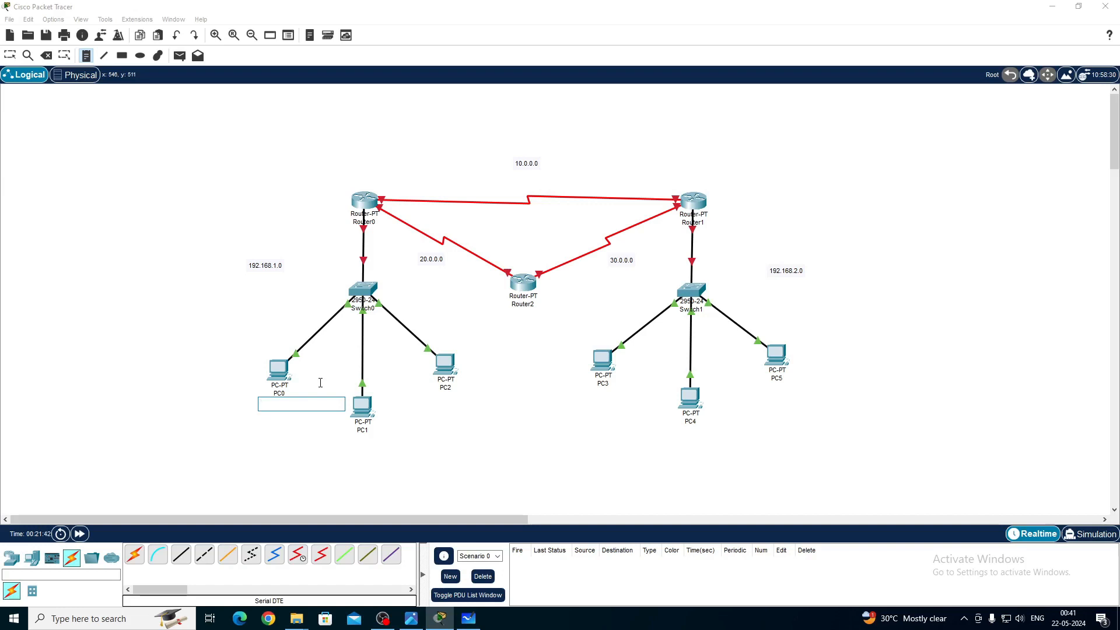
{"action": "type", "text": "192.168."}
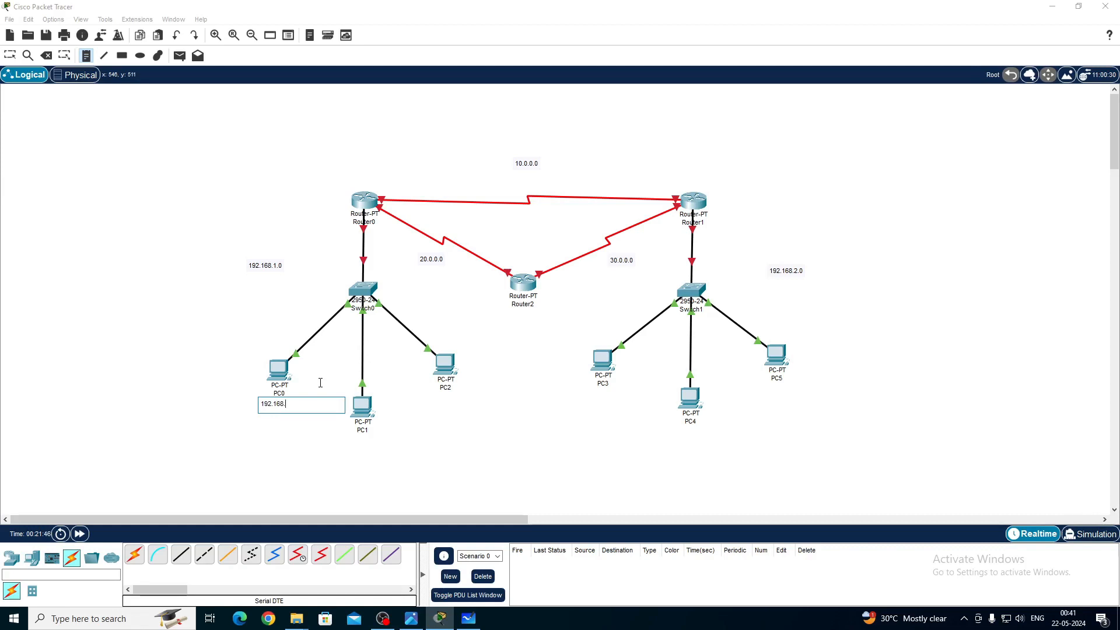
{"action": "type", "text": "1.1"}
{"action": "key", "text": "ctrl+a"}
Place notes reading 192.168.1.2 below PC1 and 192.168.1.3 below PC2
{"action": "left_click", "coordinate": [338, 439]}
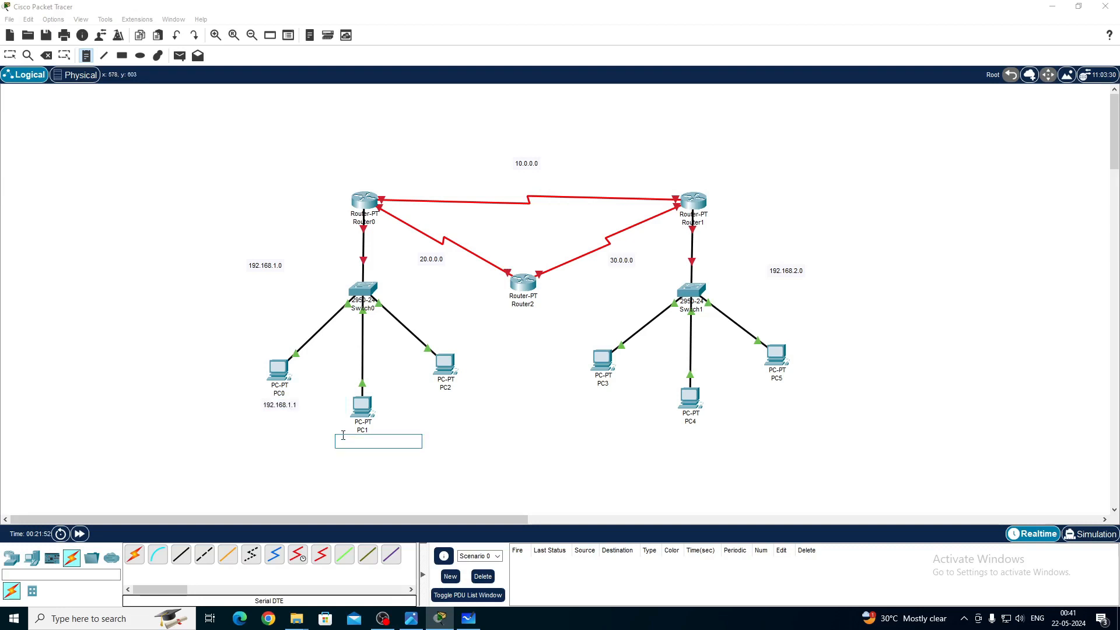
{"action": "left_click", "coordinate": [345, 457]}
{"action": "left_click", "coordinate": [345, 443]}
{"action": "type", "text": "192.168.1.01"}
{"action": "left_click", "coordinate": [428, 397]}
{"action": "type", "text": "192.168.1.0"}
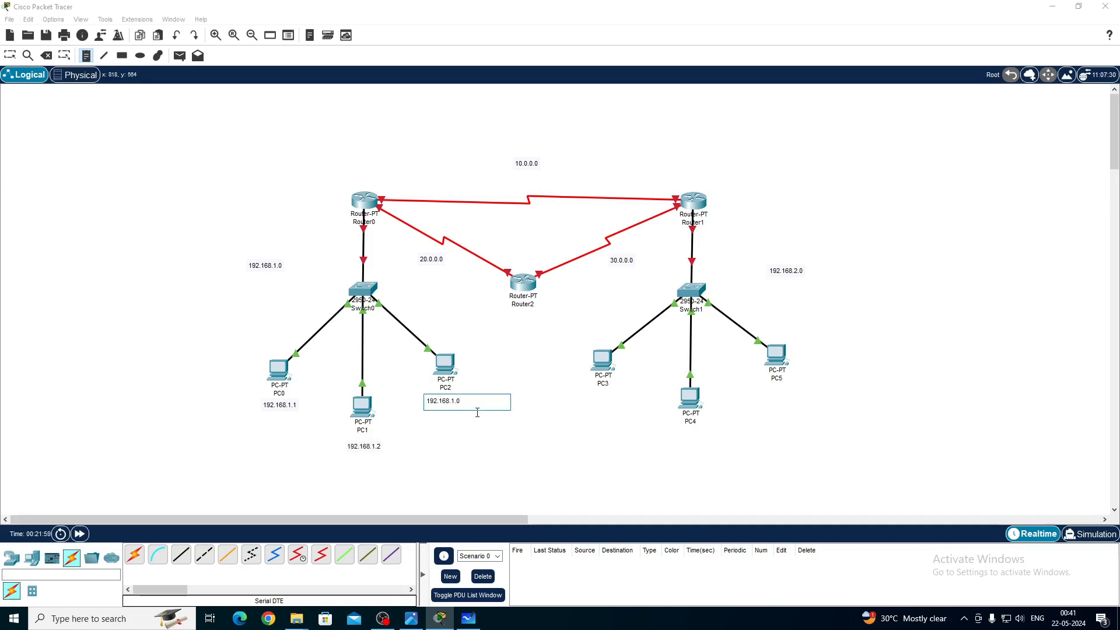
{"action": "key", "text": "BackSpace"}
{"action": "type", "text": "3"}
{"action": "left_click", "coordinate": [11, 57]}
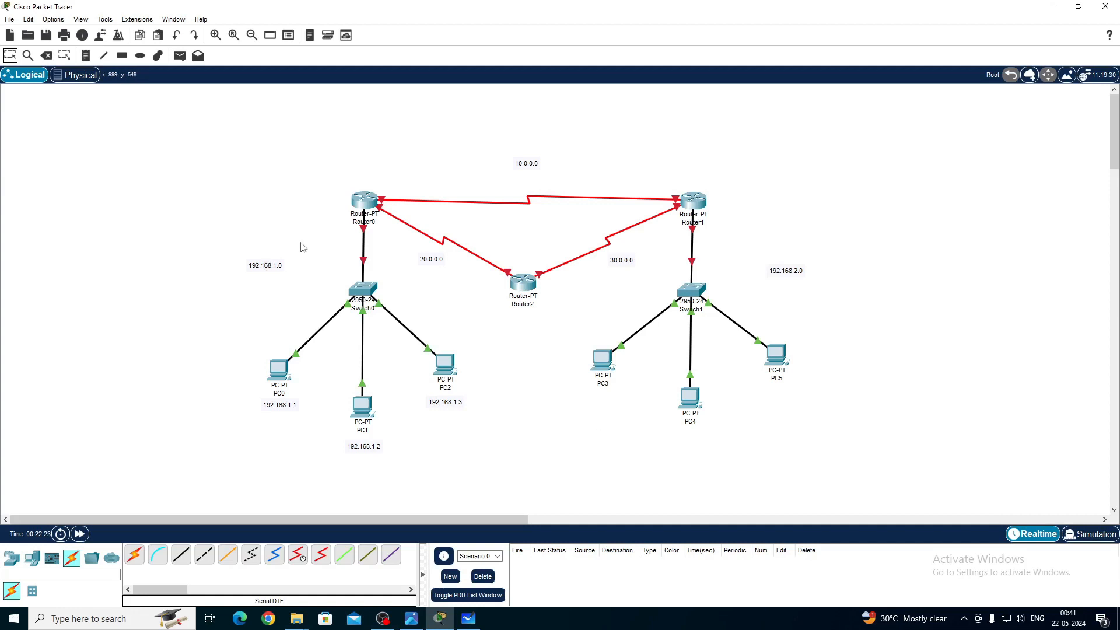
Place a note reading 192.168.2.1 below PC3 and copy its text
{"action": "left_click", "coordinate": [84, 60]}
{"action": "left_click", "coordinate": [580, 396]}
{"action": "left_click", "coordinate": [584, 396]}
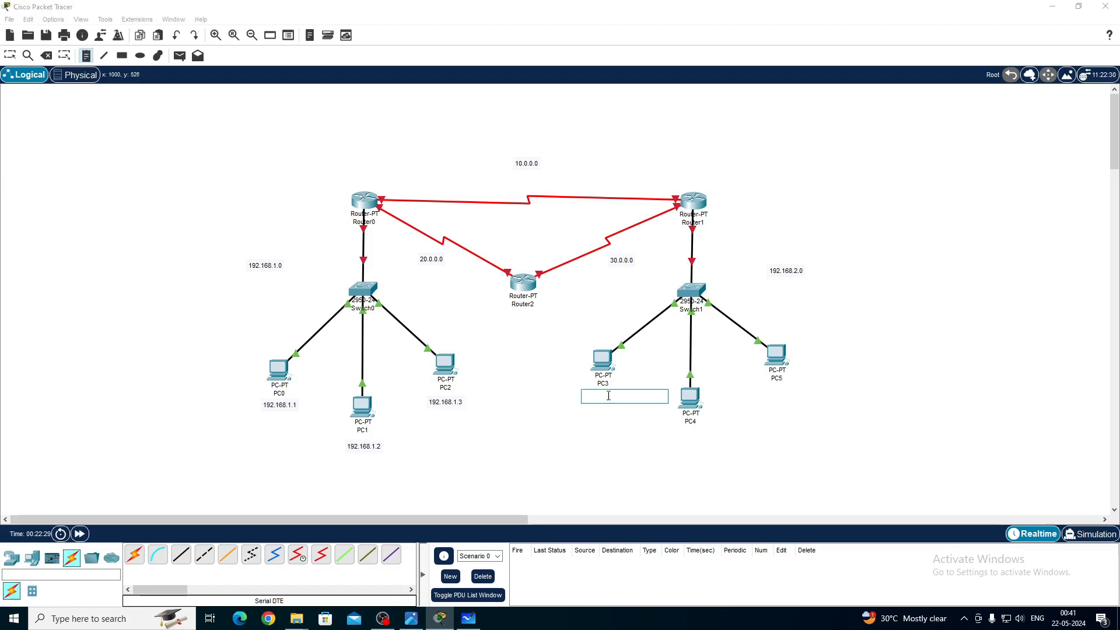
{"action": "type", "text": "192.168.2.1"}
{"action": "key", "text": "ctrl+a"}
{"action": "key", "text": "ctrl+c"}
Place a note with the copied 192.168.2.1 below PC4 and one reading 192.168.2.3 below PC5
{"action": "left_click", "coordinate": [671, 433]}
{"action": "key", "text": "ctrl+v"}
{"action": "left_click", "coordinate": [729, 418]}
{"action": "left_click", "coordinate": [762, 389]}
{"action": "key", "text": "ctrl+v"}
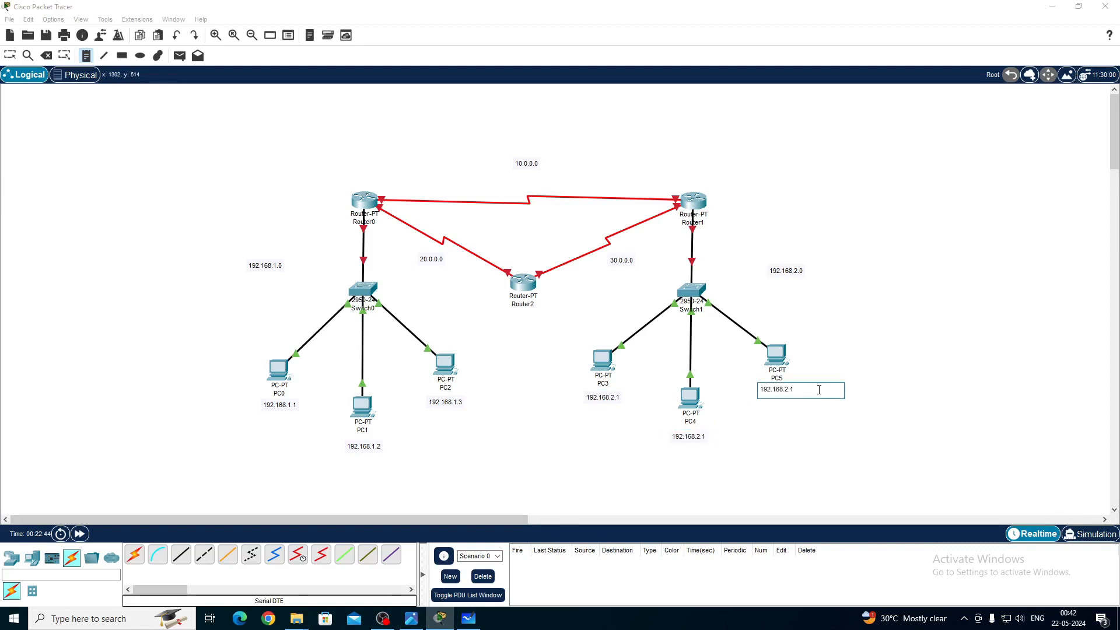
{"action": "key", "text": "BackSpace"}
{"action": "type", "text": "3"}
{"action": "left_click", "coordinate": [13, 53]}
Change the address note below PC4 to 192.168.2.2
{"action": "double_click", "coordinate": [688, 436]}
{"action": "left_click", "coordinate": [707, 436]}
{"action": "key", "text": "BackSpace"}
{"action": "type", "text": "2"}
{"action": "left_click", "coordinate": [729, 420]}
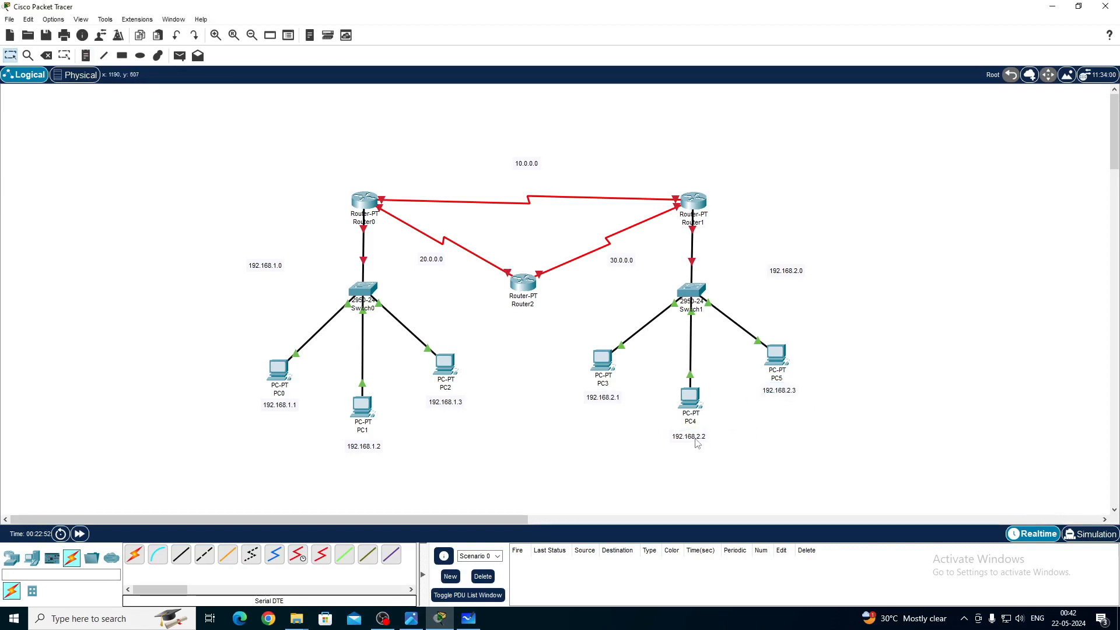
Nudge the address notes of PC4, PC3 and PC5 up so they sit closely under their PCs
{"action": "left_click_drag", "start_coordinate": [695, 440], "coordinate": [697, 435]}
{"action": "left_click_drag", "start_coordinate": [608, 398], "coordinate": [607, 395]}
{"action": "left_click", "coordinate": [607, 393]}
{"action": "left_click", "coordinate": [630, 409]}
{"action": "left_click", "coordinate": [608, 394]}
{"action": "left_click_drag", "start_coordinate": [780, 394], "coordinate": [777, 392]}
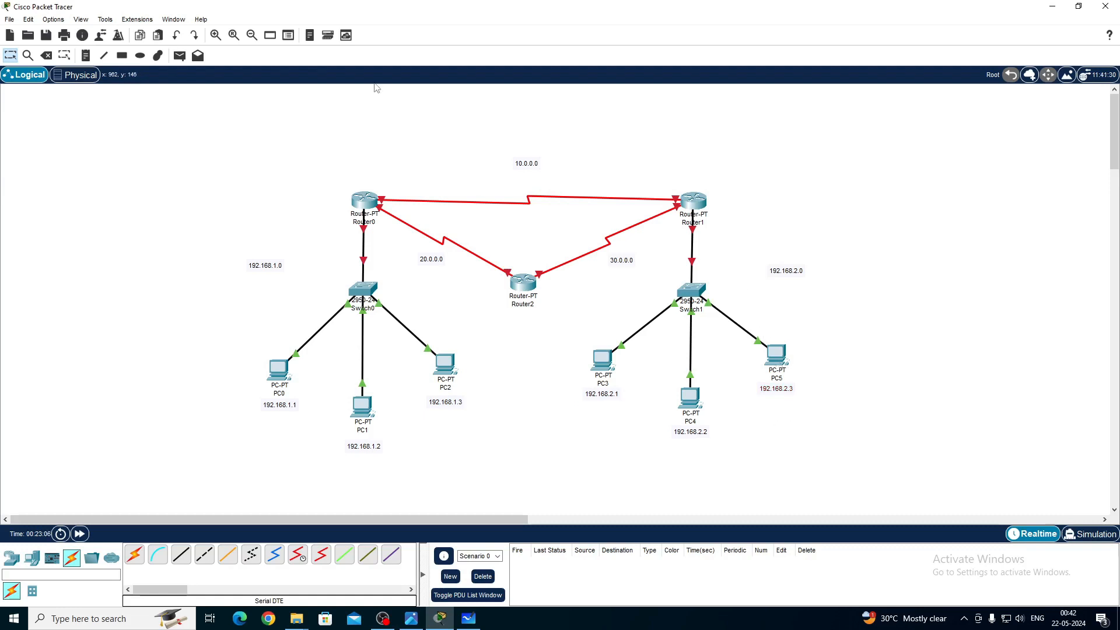
Place notes reading 192.168.1.4 below Router0 and 192.168.2.4 below Router1, beside their switch links
{"action": "left_click", "coordinate": [89, 59]}
{"action": "left_click", "coordinate": [345, 229]}
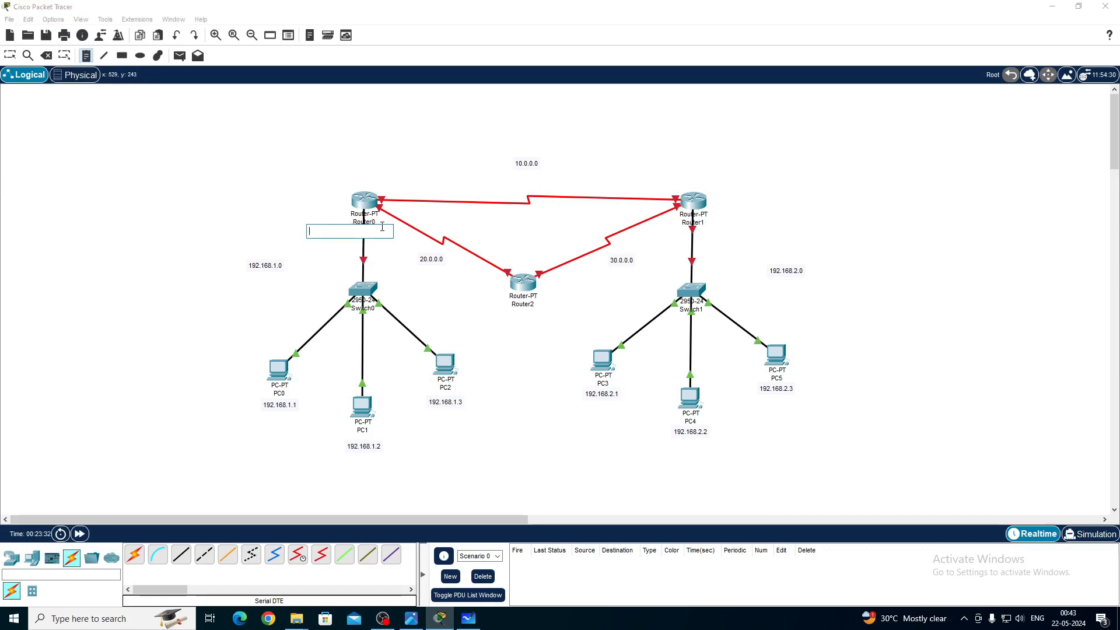
{"action": "type", "text": "192.168.1"}
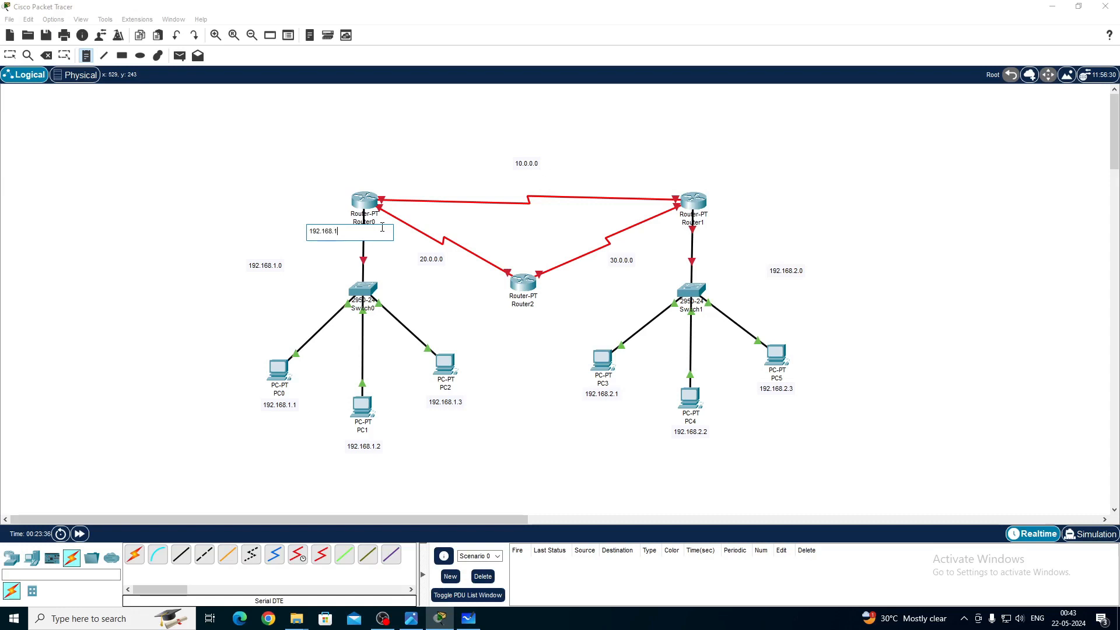
{"action": "type", "text": ".4"}
{"action": "left_click", "coordinate": [708, 224]}
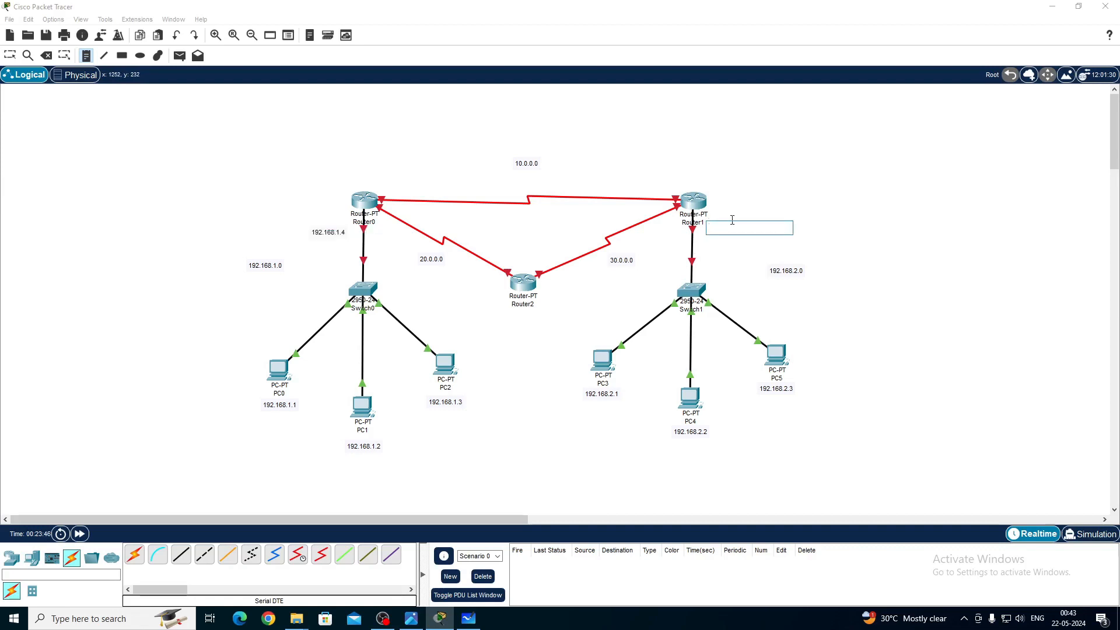
{"action": "type", "text": "192.168.2.4"}
{"action": "left_click", "coordinate": [10, 55]}
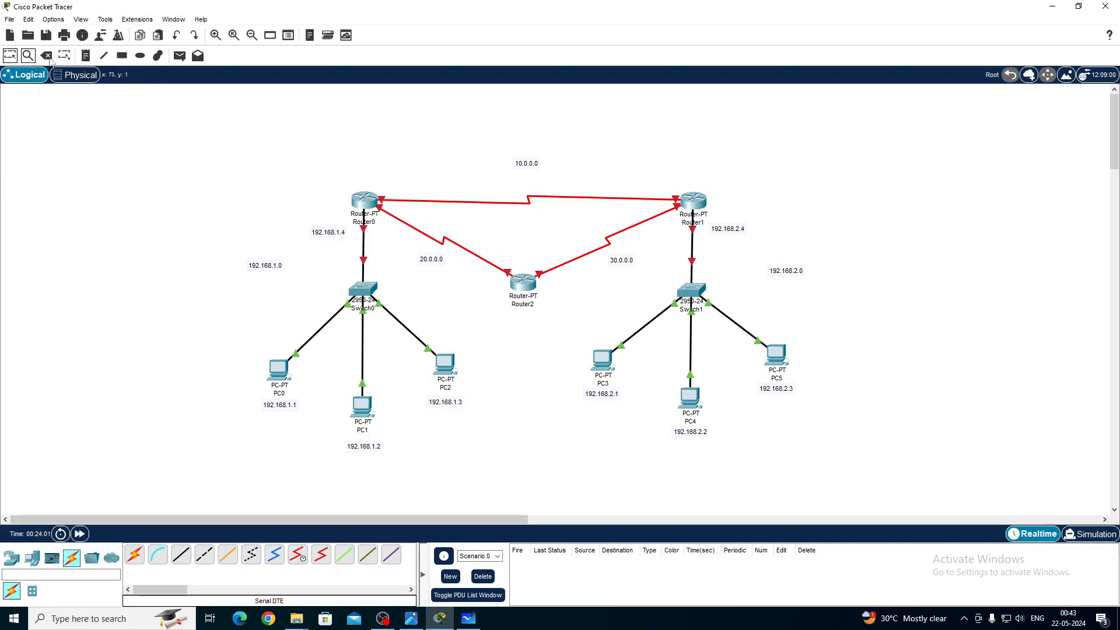
Place a note reading 10.0.0.1 above the Router0 end of the Router0–Router1 link and copy its text
{"action": "left_click", "coordinate": [86, 55]}
{"action": "left_click", "coordinate": [383, 184]}
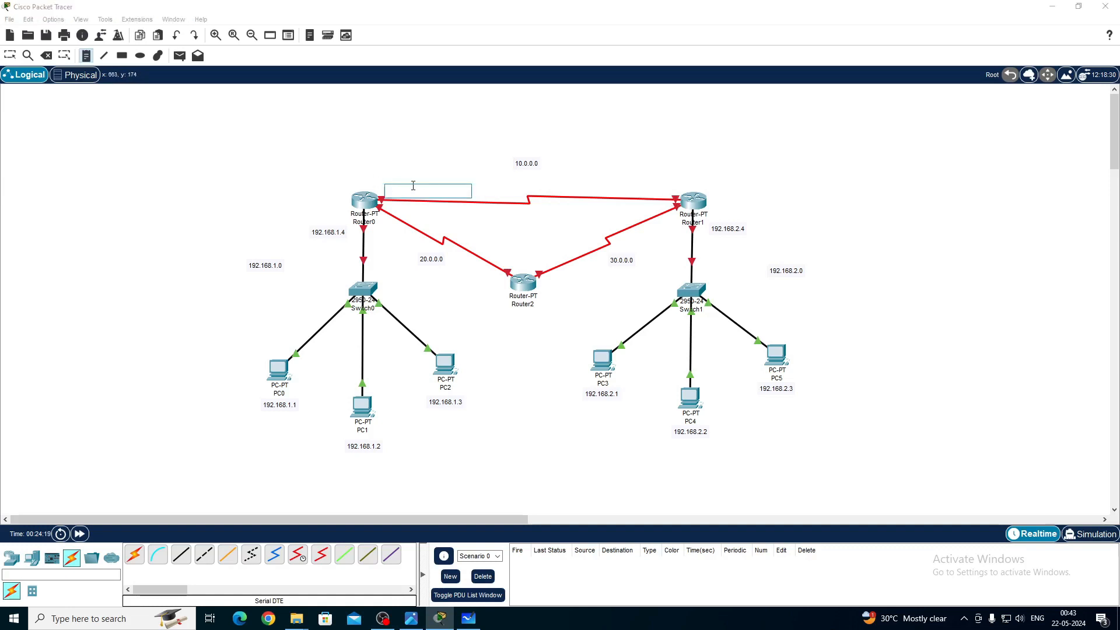
{"action": "type", "text": "10.0.0.1"}
{"action": "key", "text": "ctrl+a"}
{"action": "key", "text": "ctrl+c"}
Place a note reading 10.0.0.2 at the link's Router1 end and shift both end notes just above the line
{"action": "left_click", "coordinate": [627, 189]}
{"action": "key", "text": "ctrl+v"}
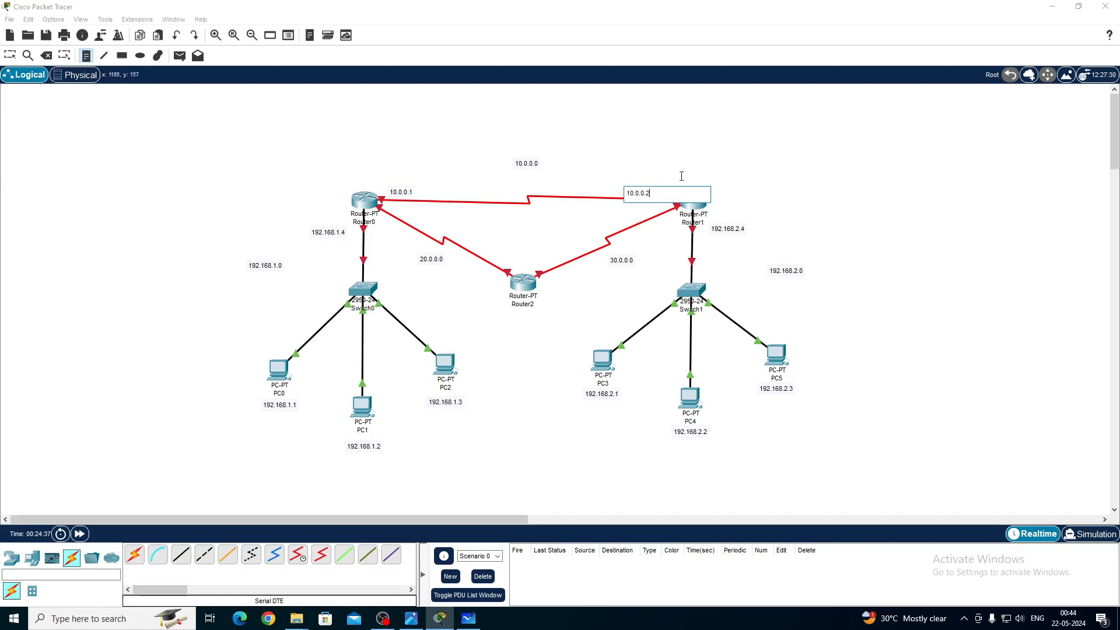
{"action": "left_click", "coordinate": [10, 56]}
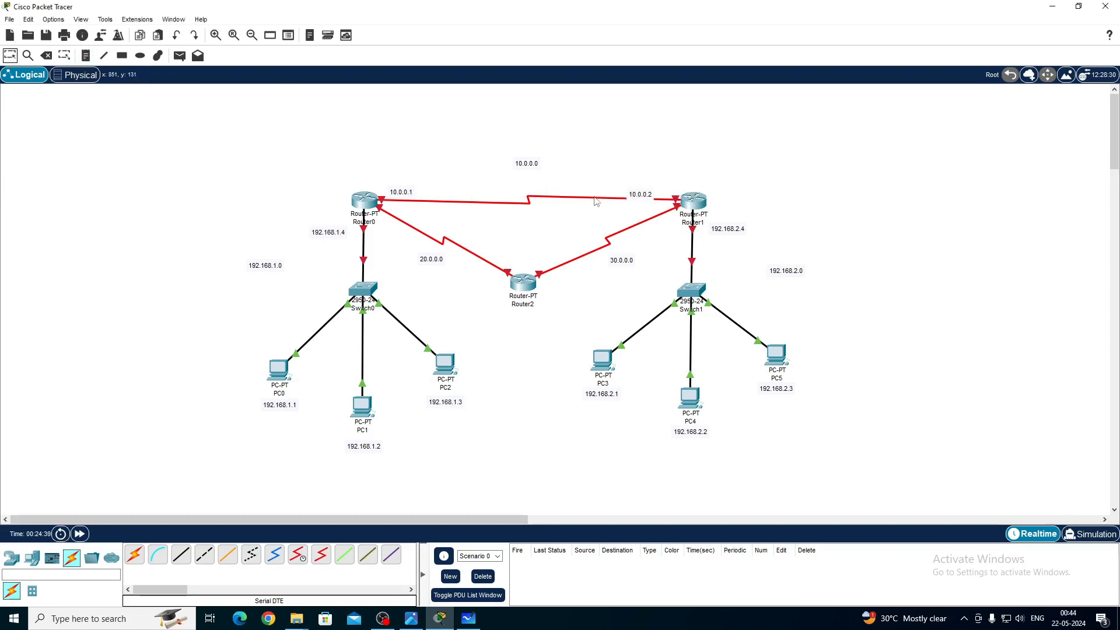
{"action": "left_click_drag", "start_coordinate": [645, 196], "coordinate": [659, 190]}
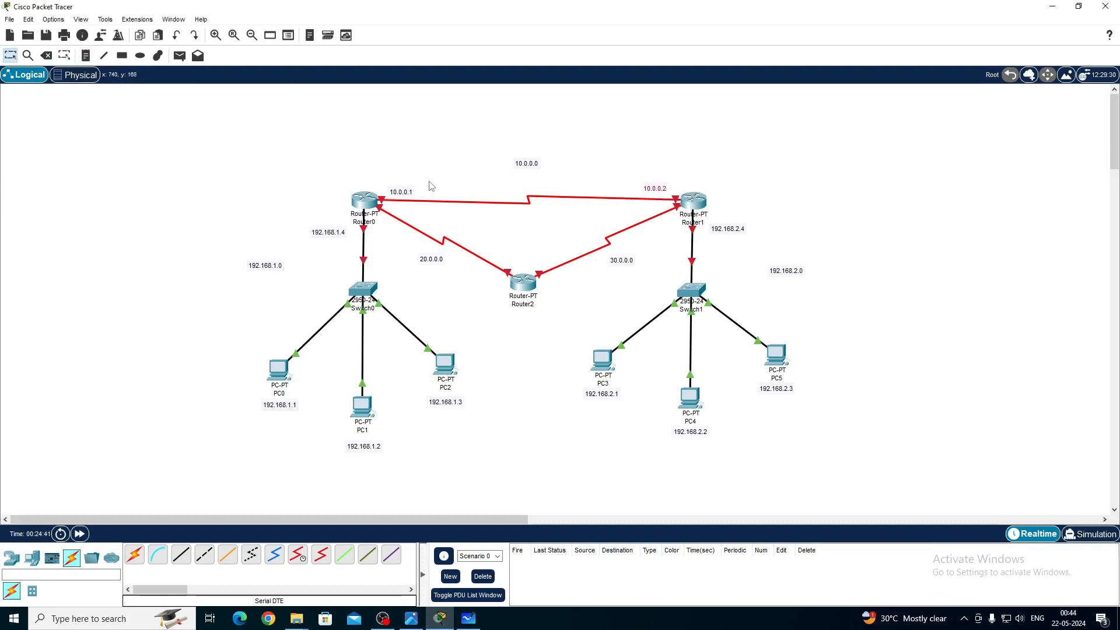
{"action": "left_click_drag", "start_coordinate": [412, 194], "coordinate": [414, 191]}
Place a note reading 20.0.0.1 at the Router0 end of the Router0–Router2 link
{"action": "left_click", "coordinate": [85, 56]}
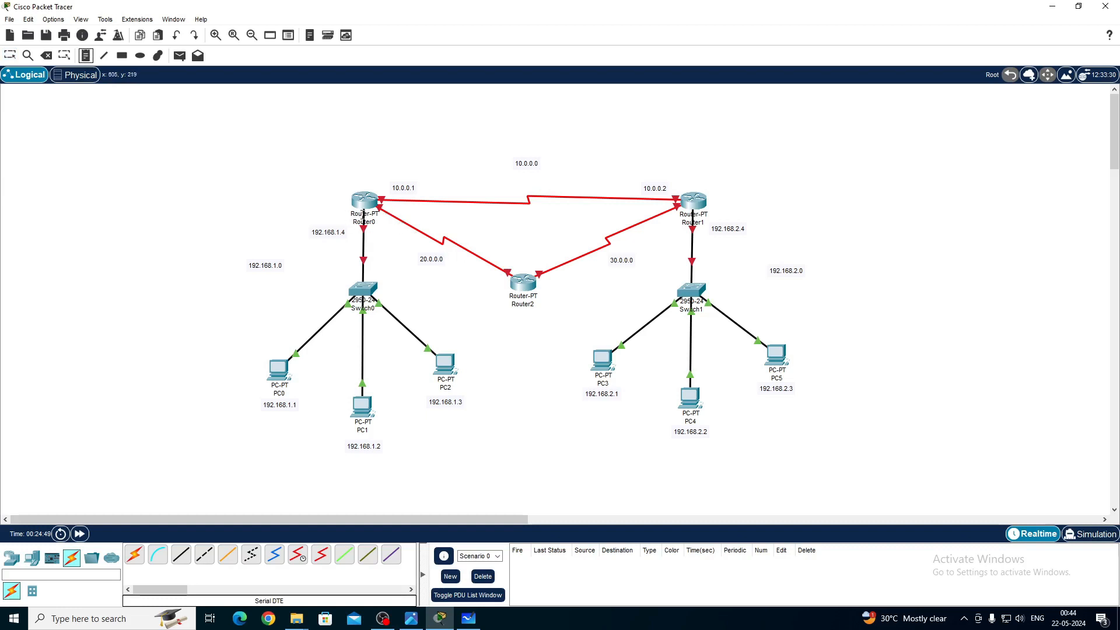
{"action": "mouse_move", "coordinate": [516, 292]}
{"action": "left_click", "coordinate": [398, 210]}
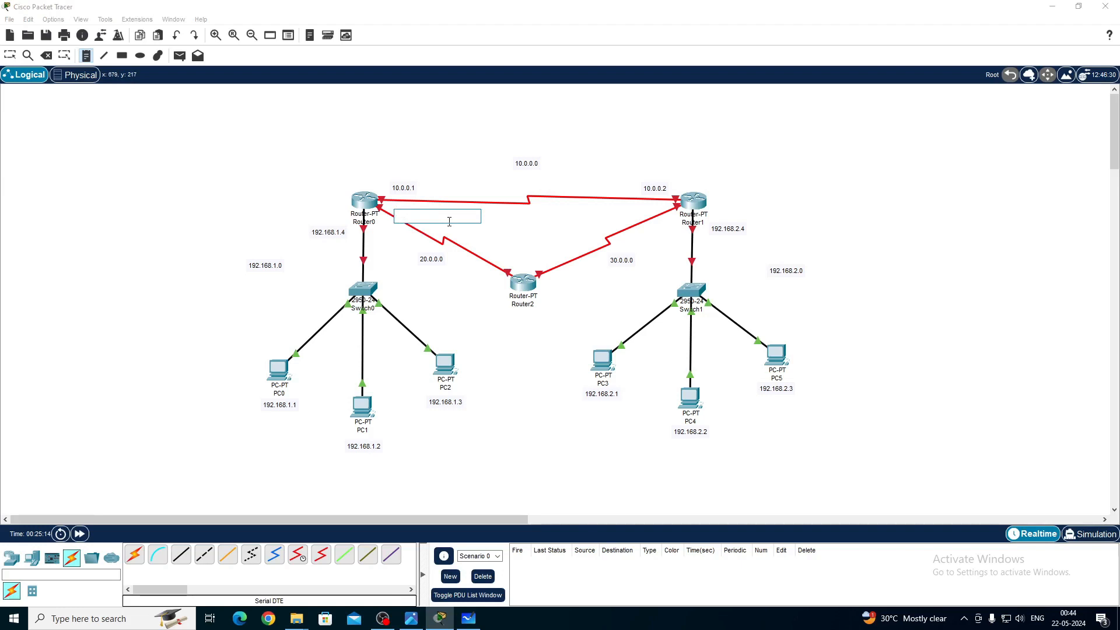
{"action": "type", "text": "2"}
Place a note reading 20.0.0.2 at the link's Router2 end and move both end notes clear of the line beside their routers
{"action": "left_click", "coordinate": [473, 281]}
{"action": "type", "text": "20"}
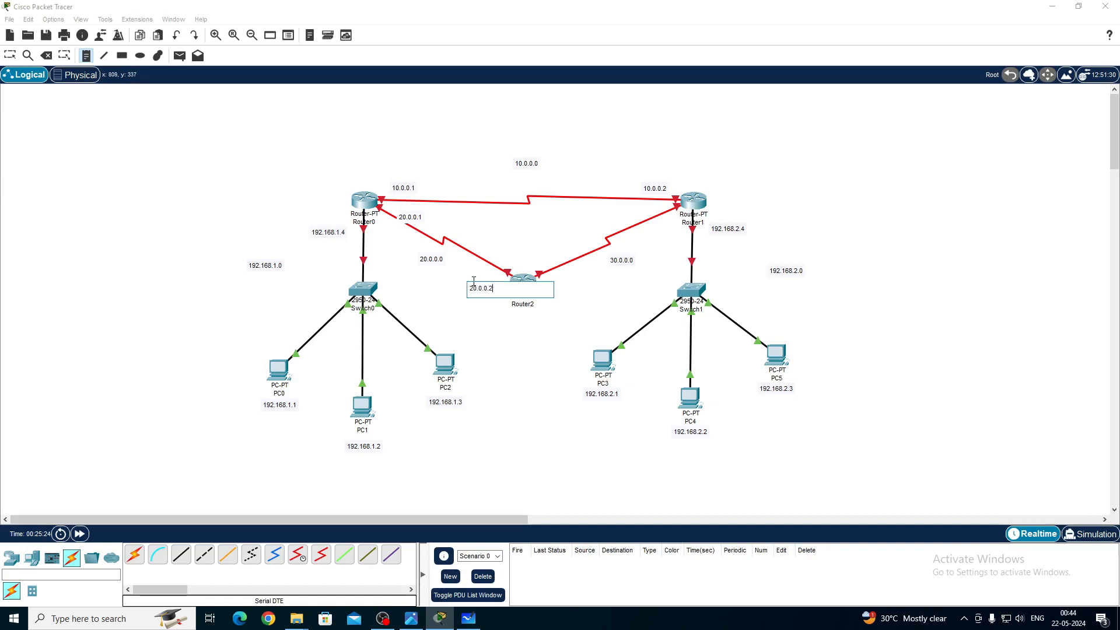
{"action": "left_click", "coordinate": [10, 56]}
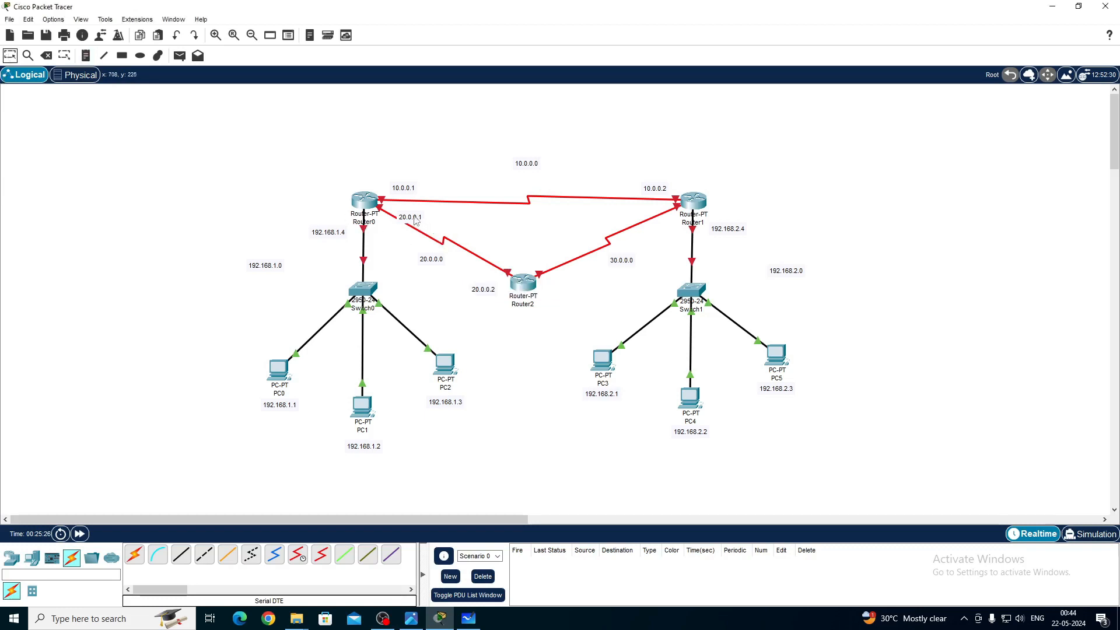
{"action": "left_click_drag", "start_coordinate": [416, 221], "coordinate": [395, 235]}
{"action": "left_click_drag", "start_coordinate": [488, 296], "coordinate": [500, 290]}
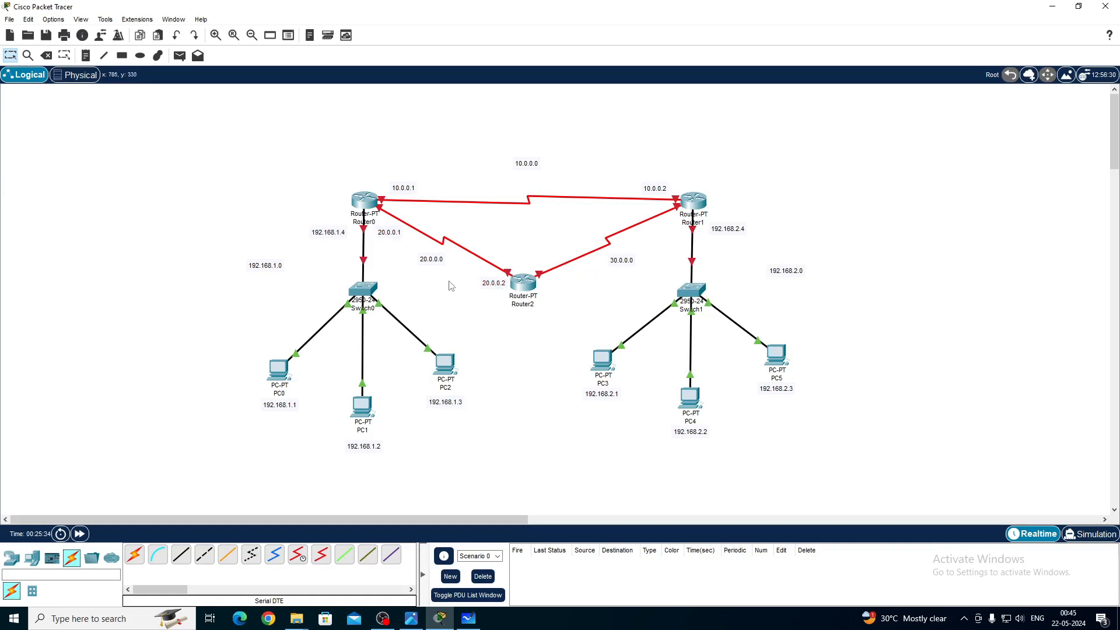
Place a note reading 30.0.0.1 beside Router2 at its end of the Router1–Router2 link
{"action": "left_click", "coordinate": [85, 56]}
{"action": "left_click", "coordinate": [538, 281]}
{"action": "left_click", "coordinate": [561, 274]}
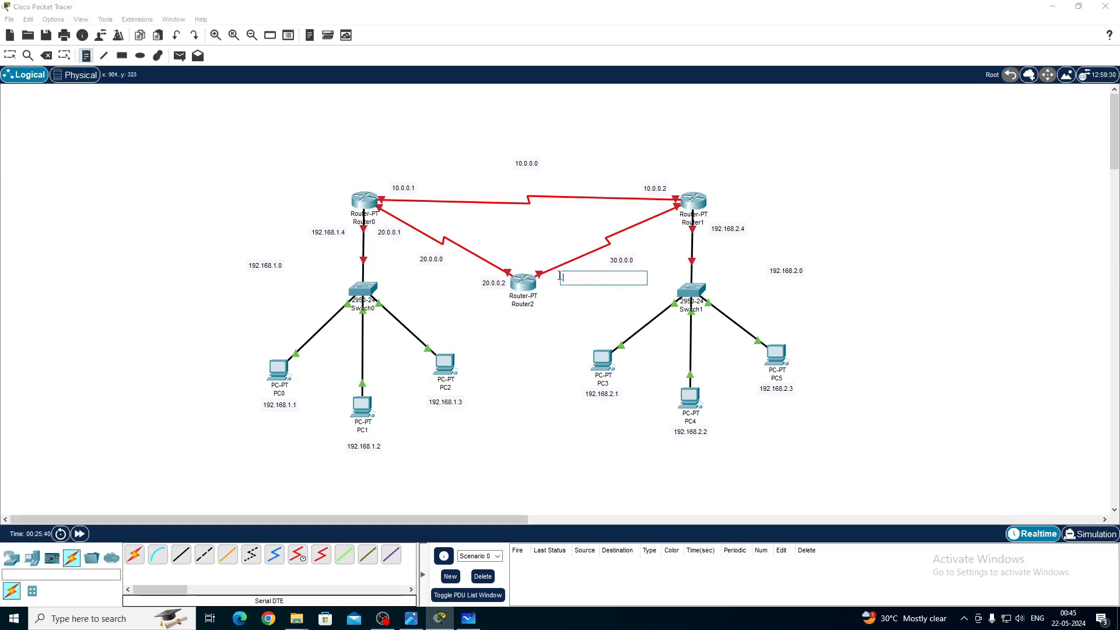
{"action": "left_click", "coordinate": [549, 280]}
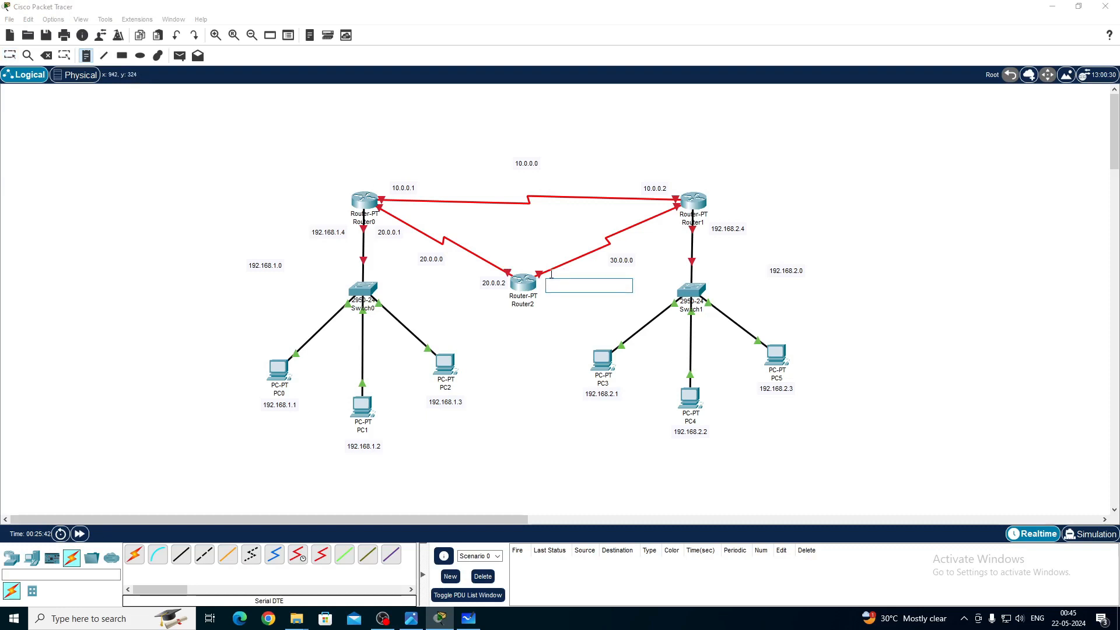
{"action": "type", "text": "30.0.0."}
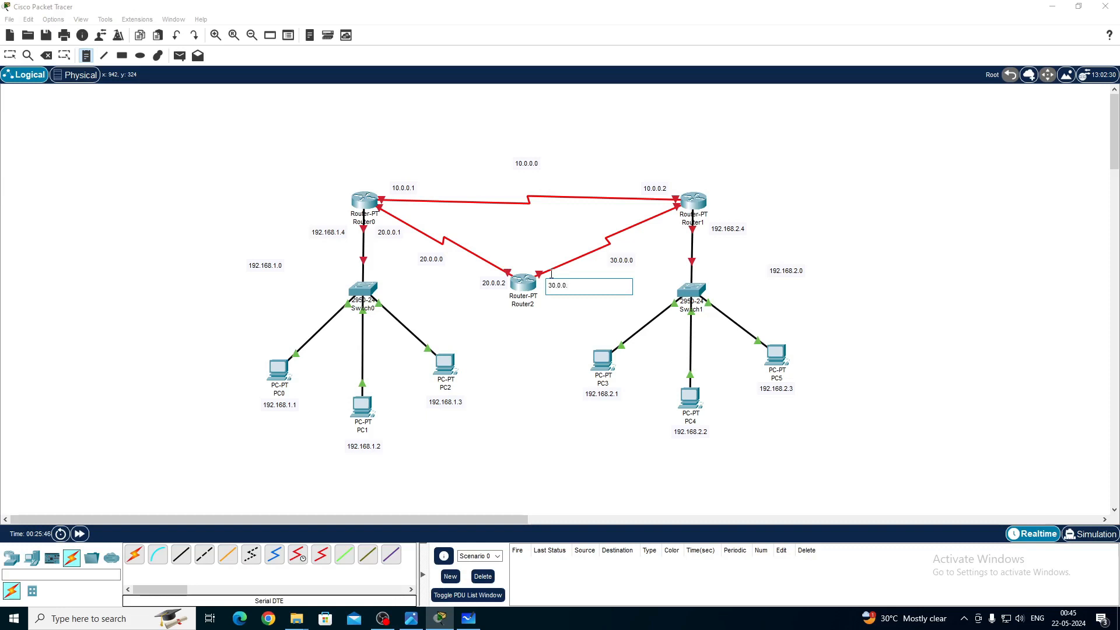
{"action": "type", "text": "1"}
Place a note reading 30.0.0.2 at the link's Router1 end and nudge both end notes closer to their routers
{"action": "left_click", "coordinate": [650, 227]}
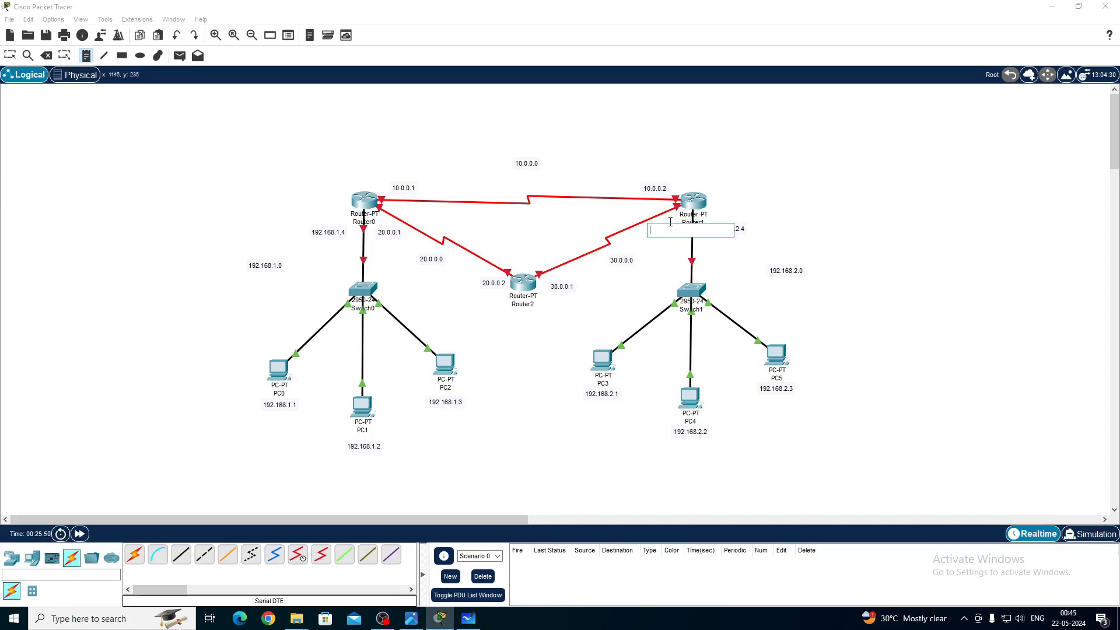
{"action": "type", "text": "30.0.0.2"}
{"action": "left_click", "coordinate": [10, 55]}
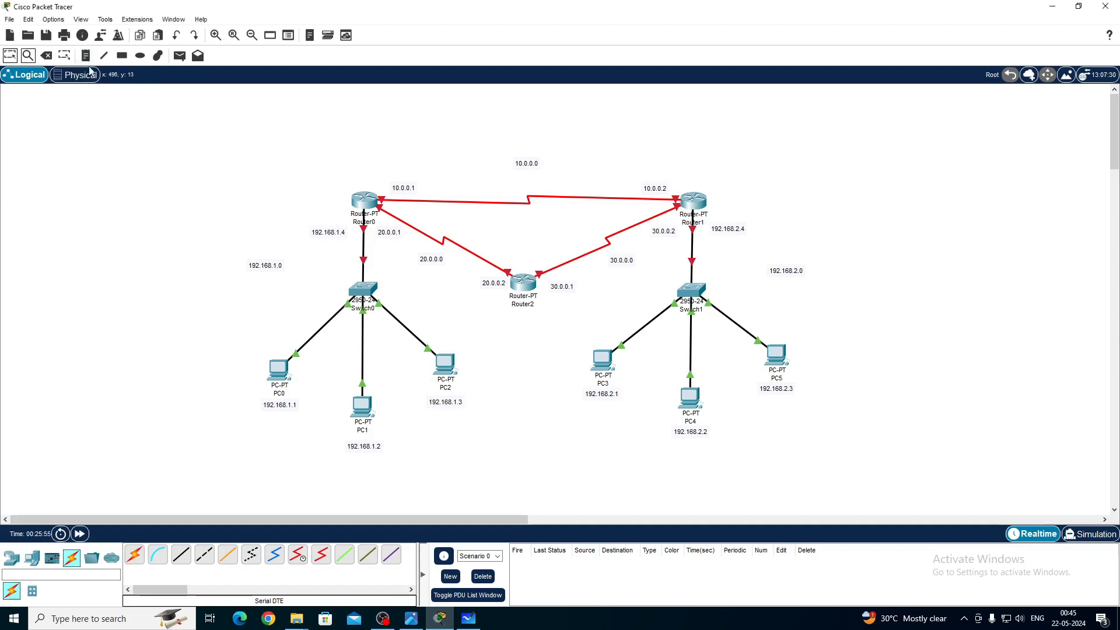
{"action": "left_click_drag", "start_coordinate": [559, 294], "coordinate": [552, 291]}
{"action": "left_click_drag", "start_coordinate": [667, 232], "coordinate": [667, 226]}
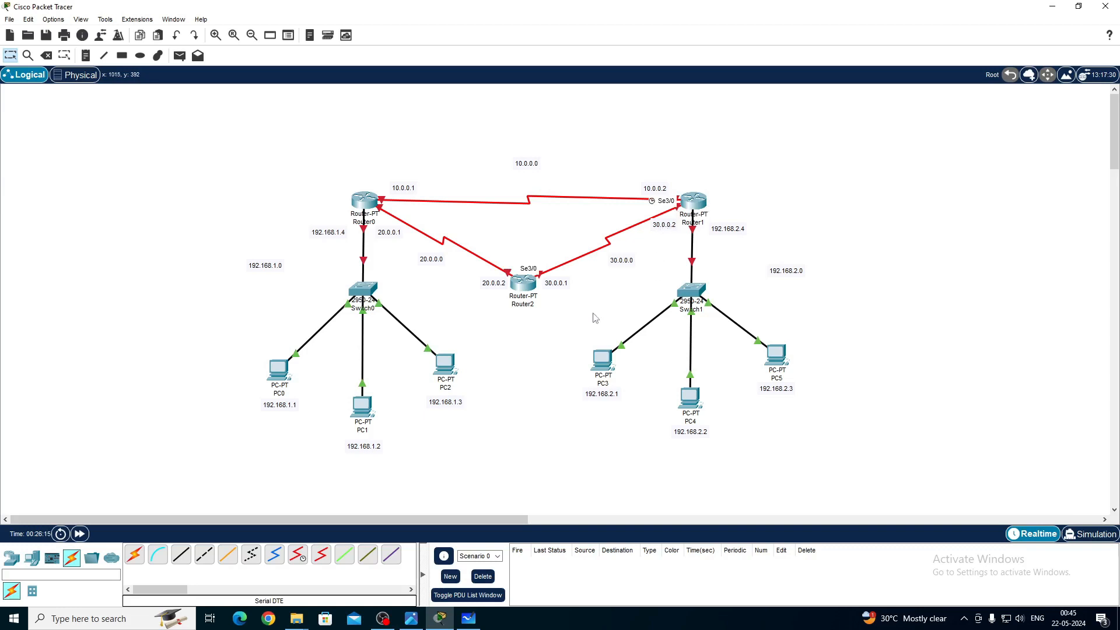
Set PC0's static IPv4 address to 192.168.1.1 with subnet mask 255.255.255.0 and clear its default gateway
{"action": "left_click", "coordinate": [287, 376]}
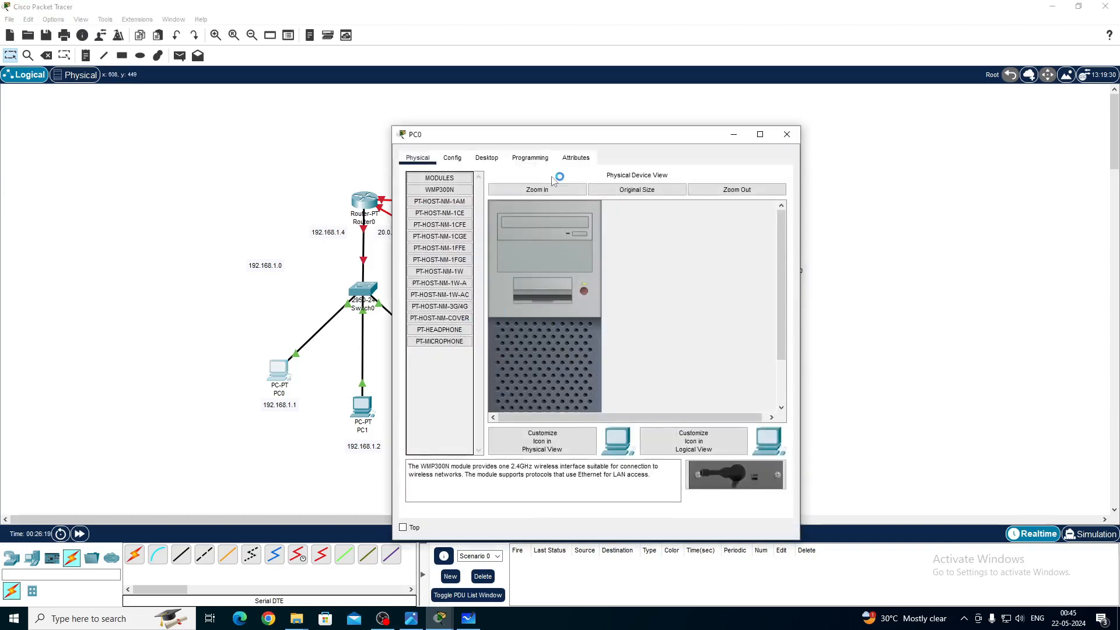
{"action": "left_click_drag", "start_coordinate": [626, 133], "coordinate": [785, 123]}
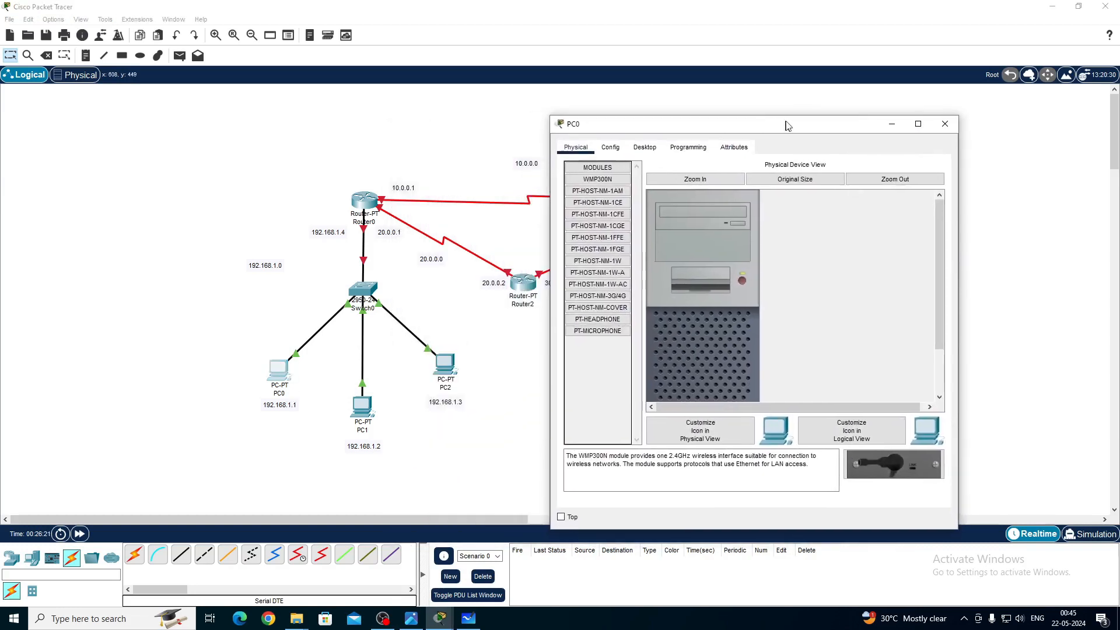
{"action": "left_click", "coordinate": [645, 148]}
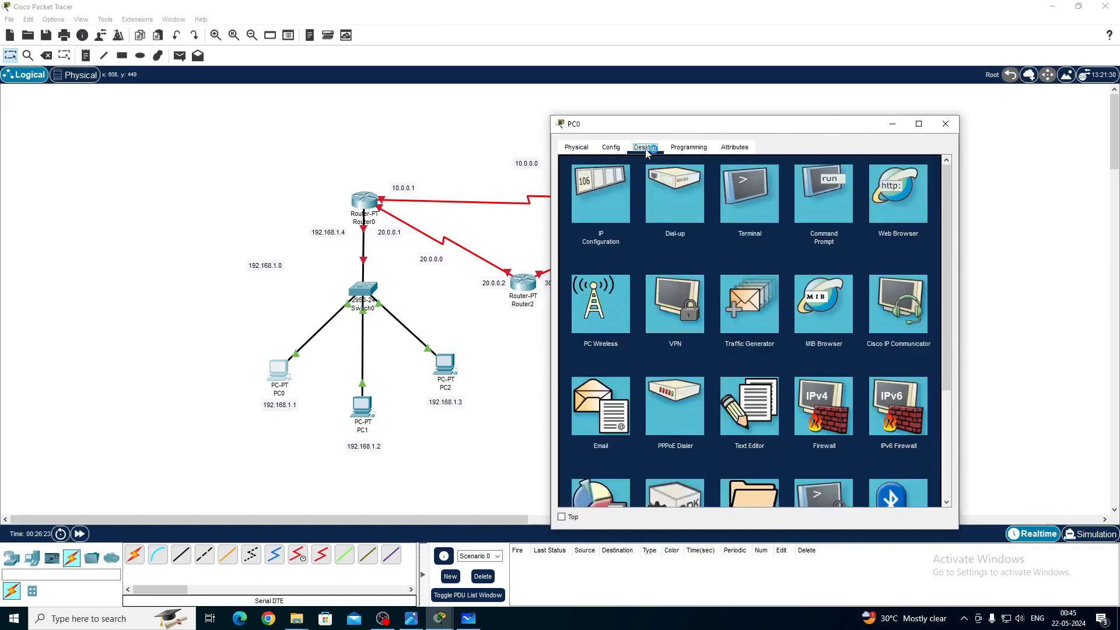
{"action": "left_click", "coordinate": [605, 199]}
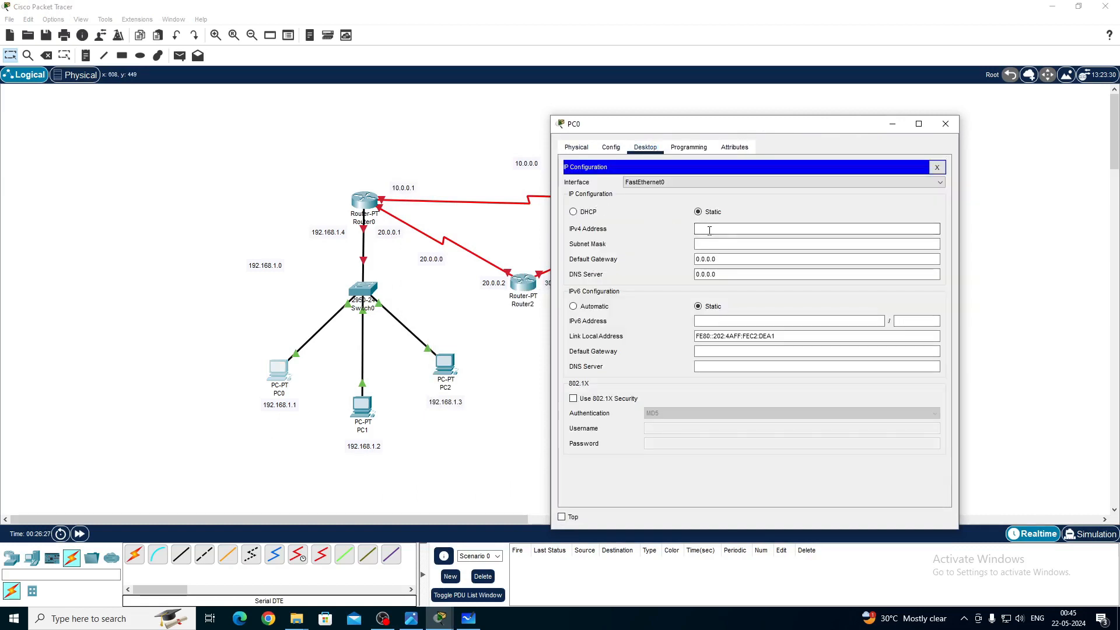
{"action": "left_click", "coordinate": [709, 229]}
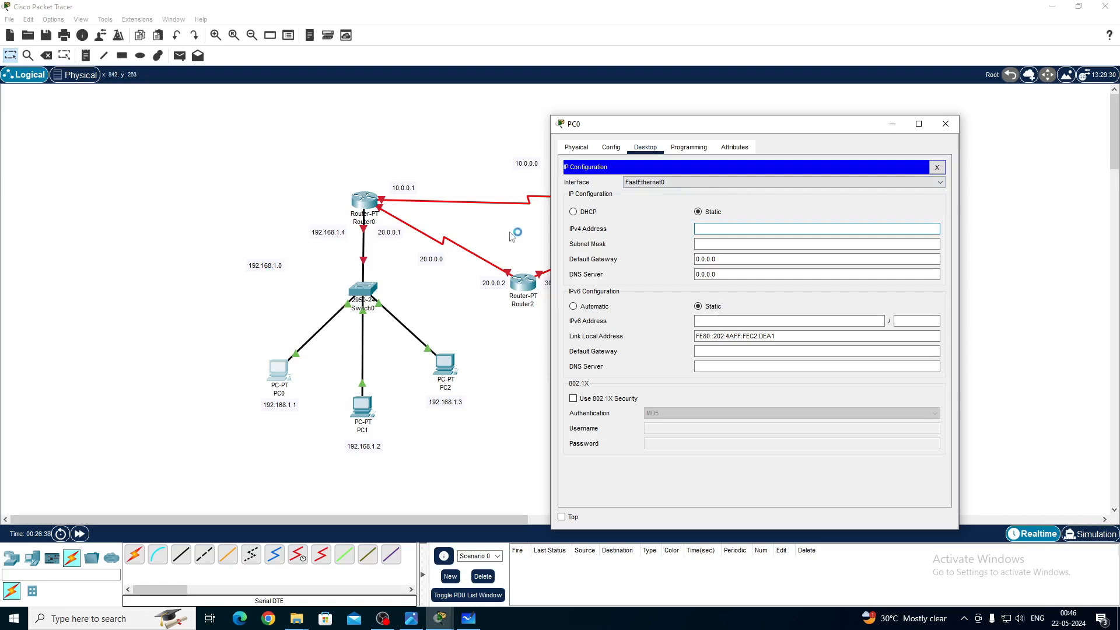
{"action": "type", "text": "19"}
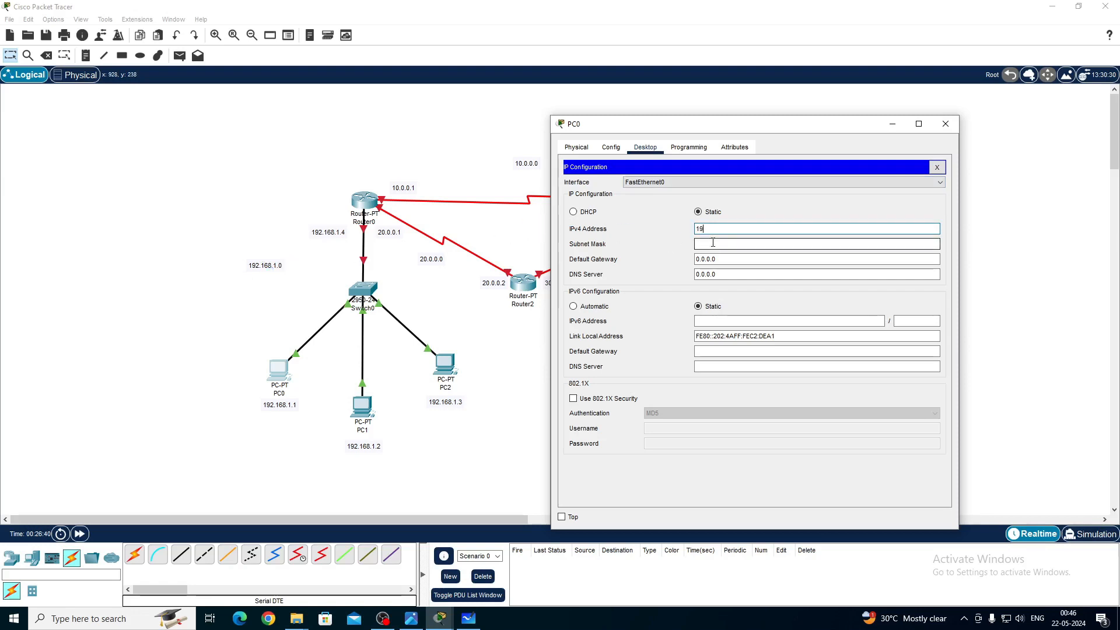
{"action": "type", "text": "2.168.1.1"}
{"action": "left_click", "coordinate": [720, 255]}
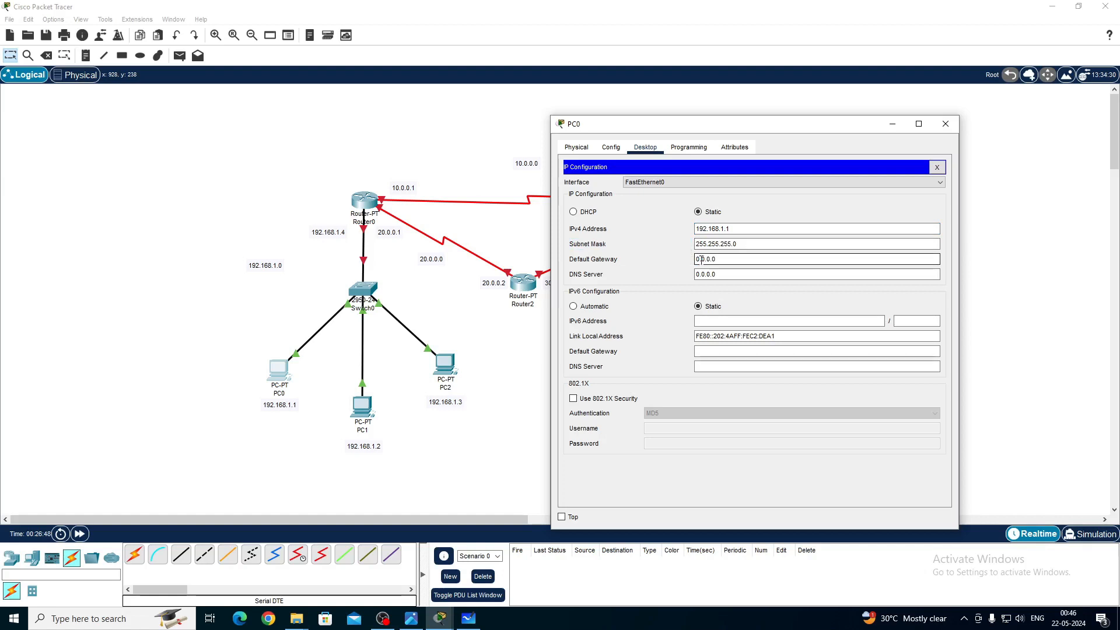
{"action": "left_click_drag", "start_coordinate": [717, 258], "coordinate": [697, 256]}
{"action": "key", "text": "BackSpace"}
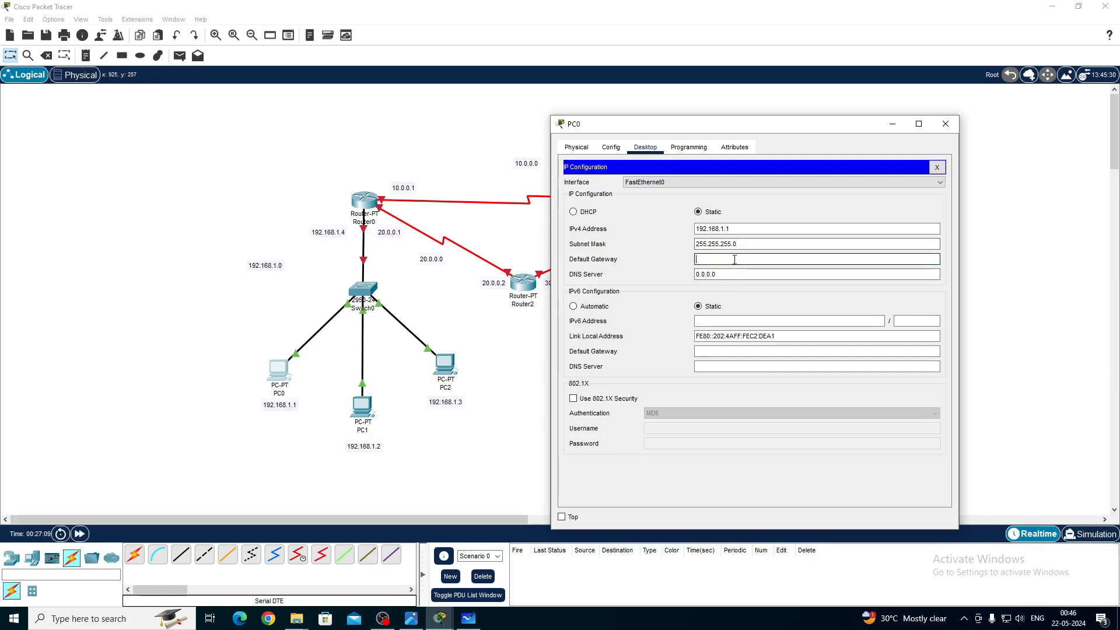
{"action": "type", "text": "10.0.0.1"}
{"action": "key", "text": "BackSpace"}
{"action": "key", "text": "BackSpace"}
{"action": "key", "text": "BackSpace"}
{"action": "key", "text": "BackSpace"}
{"action": "key", "text": "BackSpace"}
{"action": "key", "text": "BackSpace"}
{"action": "key", "text": "BackSpace"}
{"action": "key", "text": "BackSpace"}
Set PC0's default gateway to 192.168.1.4 and close its configuration window
{"action": "type", "text": "1"}
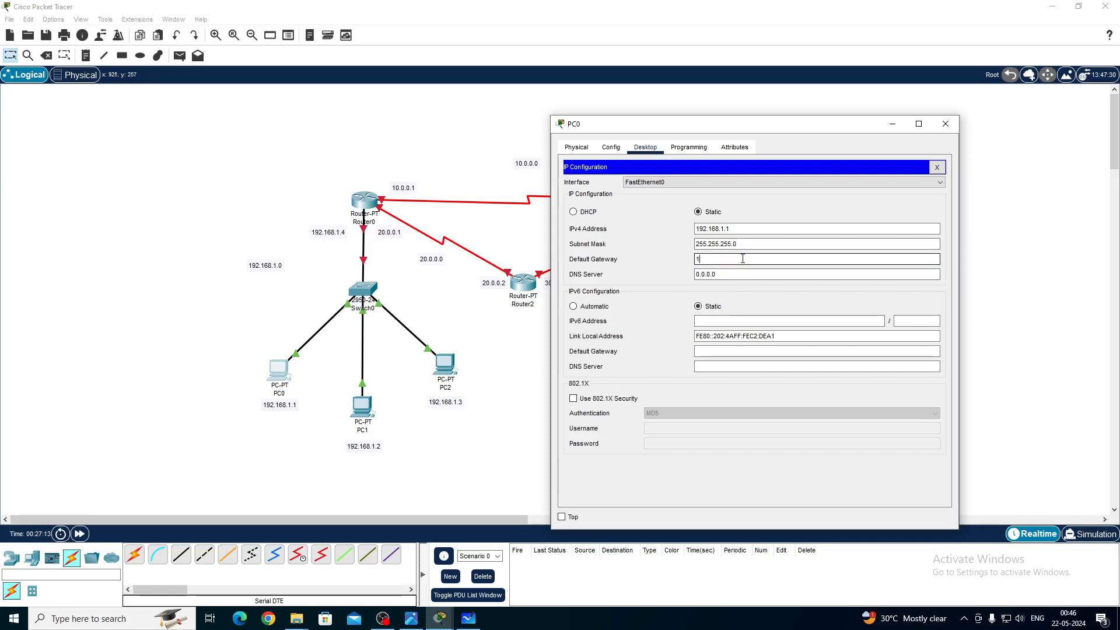
{"action": "type", "text": "92.168.1.4"}
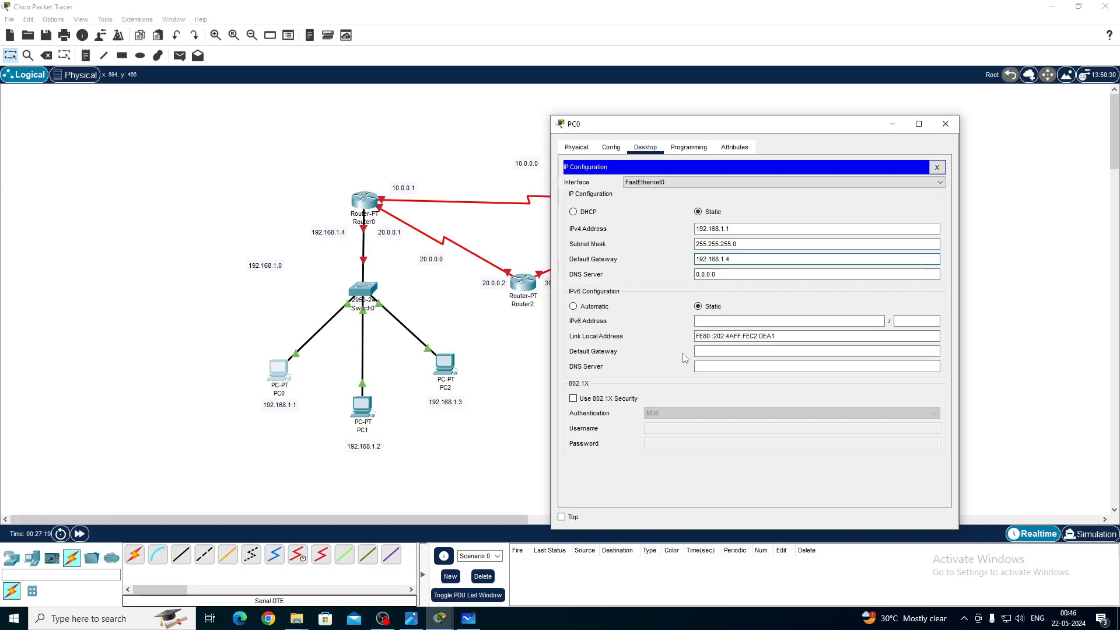
{"action": "key", "text": "ctrl+a"}
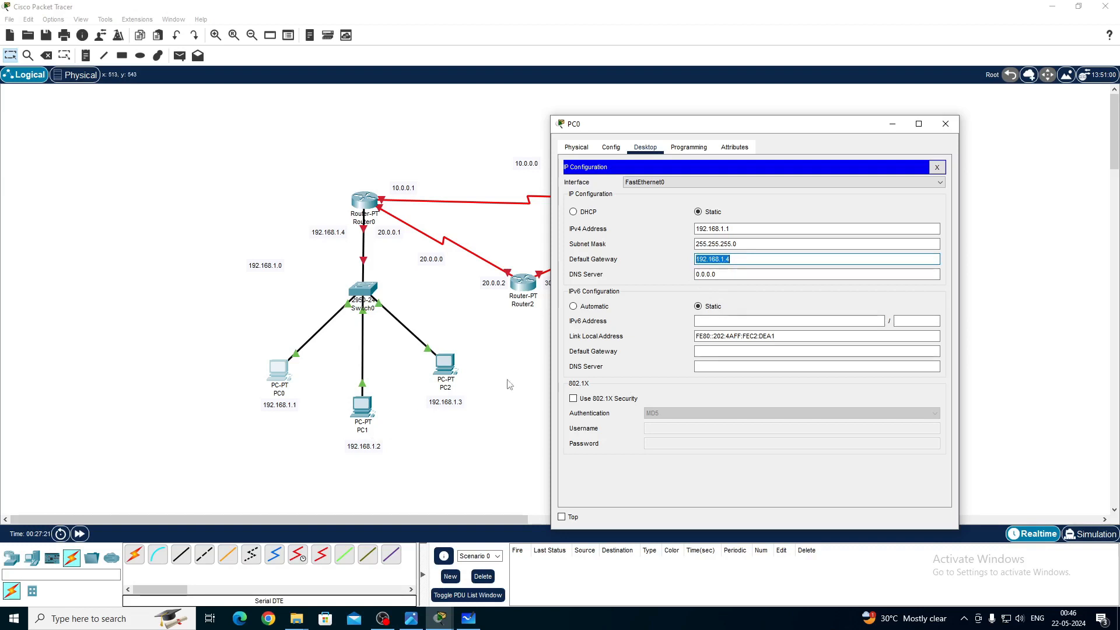
{"action": "left_click", "coordinate": [670, 255]}
{"action": "left_click", "coordinate": [955, 122]}
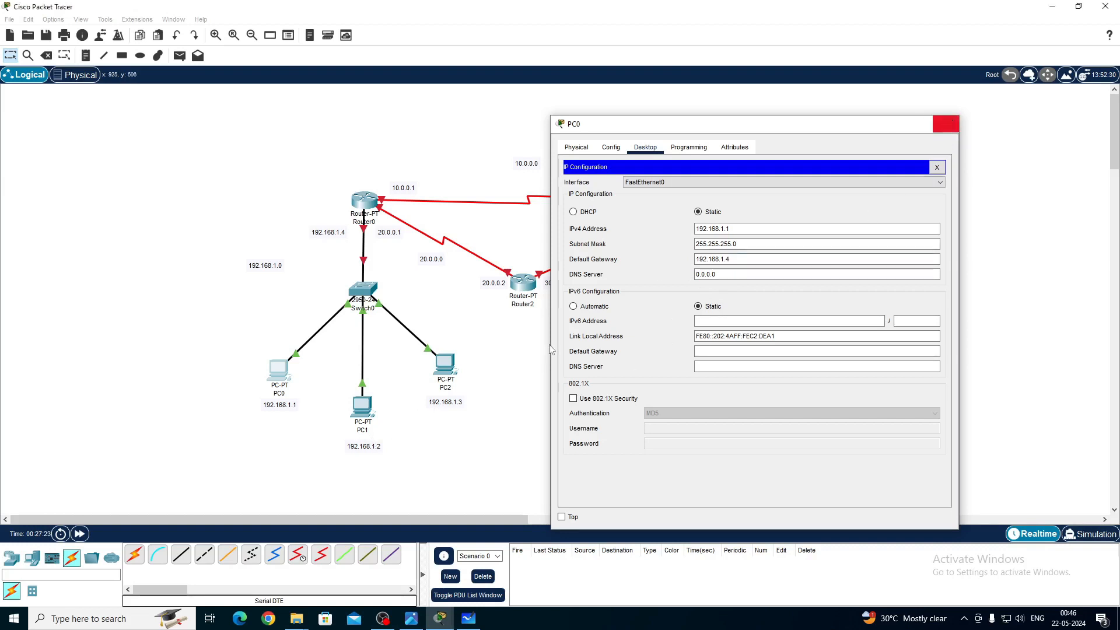
Configure PC1 with static IPv4 address 192.168.1.2 and default gateway 192.168.1.4, and close its window
{"action": "left_click", "coordinate": [362, 409]}
{"action": "left_click", "coordinate": [487, 157]}
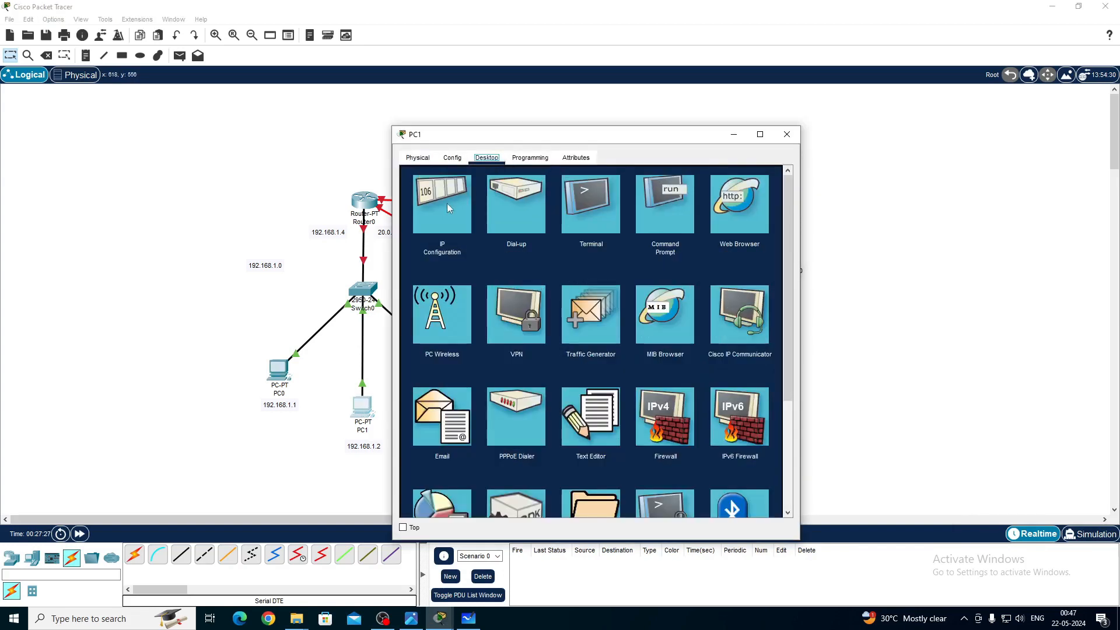
{"action": "left_click", "coordinate": [448, 209]}
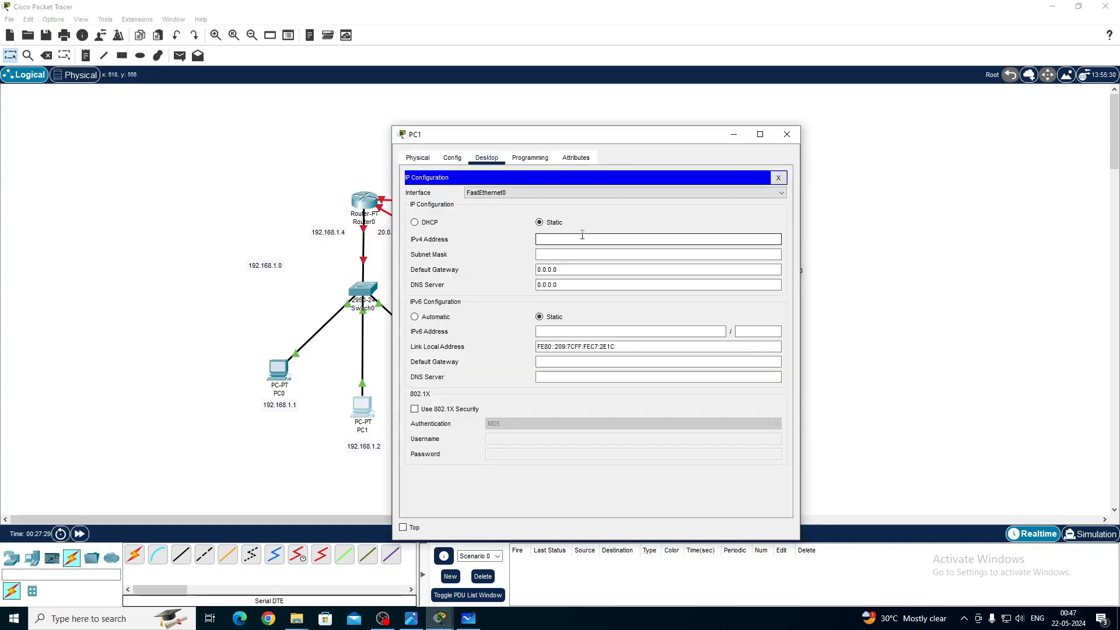
{"action": "type", "text": "192.168.1.2"}
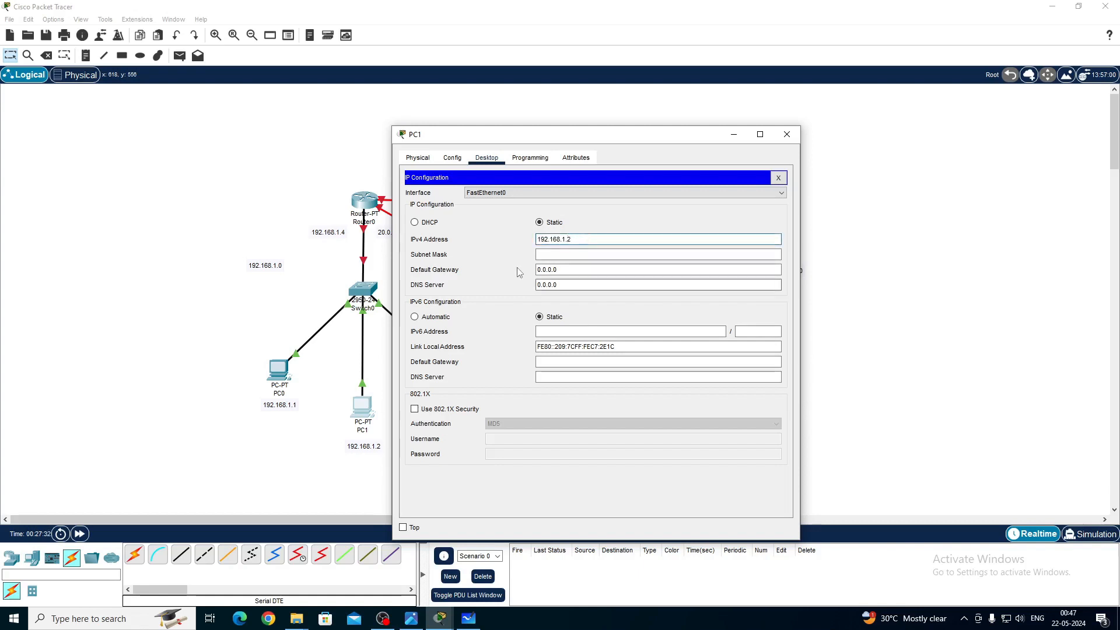
{"action": "left_click", "coordinate": [533, 270]}
{"action": "type", "text": "192.168.1.4"}
{"action": "left_click", "coordinate": [787, 134]}
Configure PC2 with static IPv4 address 192.168.1.3, subnet mask 255.255.255.0 and default gateway 192.168.1.4, and close its window
{"action": "left_click", "coordinate": [448, 357]}
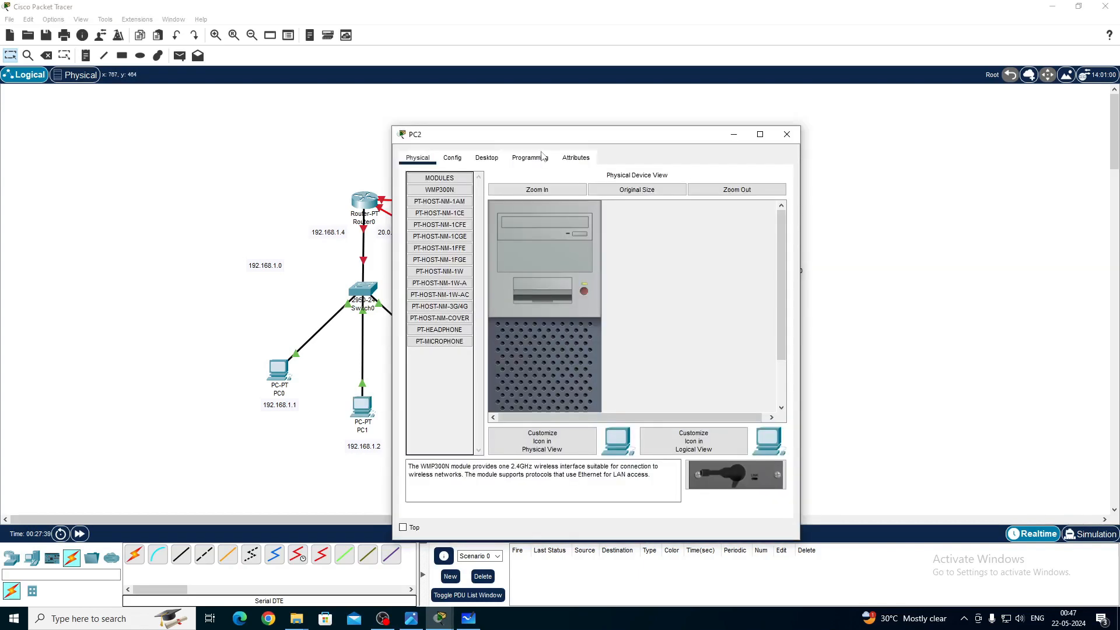
{"action": "left_click", "coordinate": [487, 157]}
{"action": "left_click", "coordinate": [447, 209]}
{"action": "left_click", "coordinate": [569, 241]}
{"action": "type", "text": "192.168.1.3"}
{"action": "key", "text": "Tab"}
{"action": "key", "text": "Tab"}
{"action": "type", "text": "192.168.1.4"}
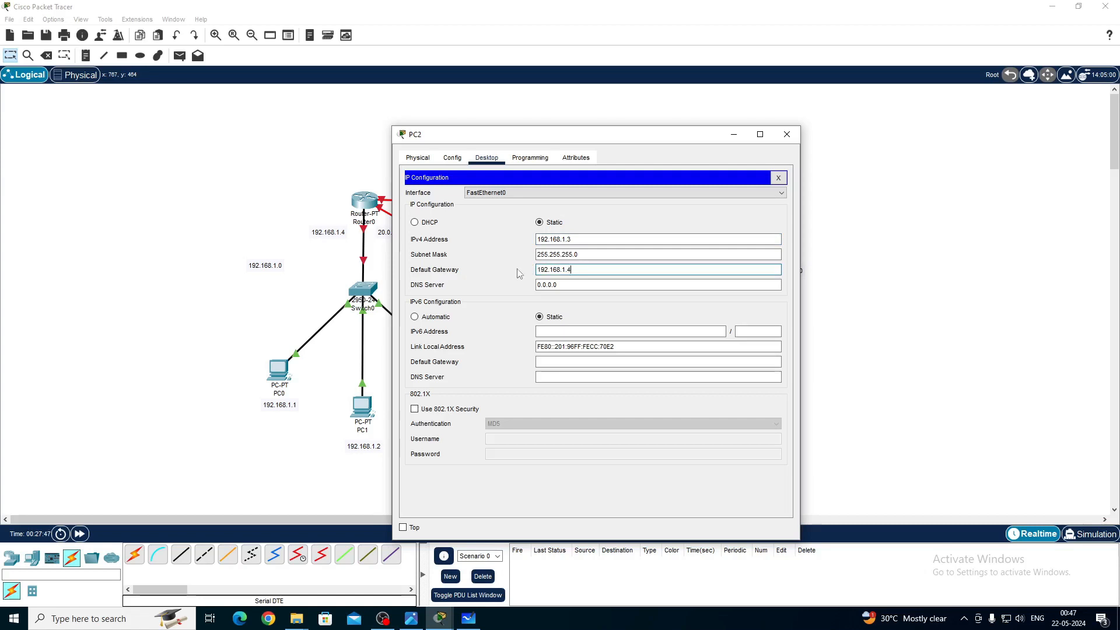
{"action": "left_click", "coordinate": [787, 134]}
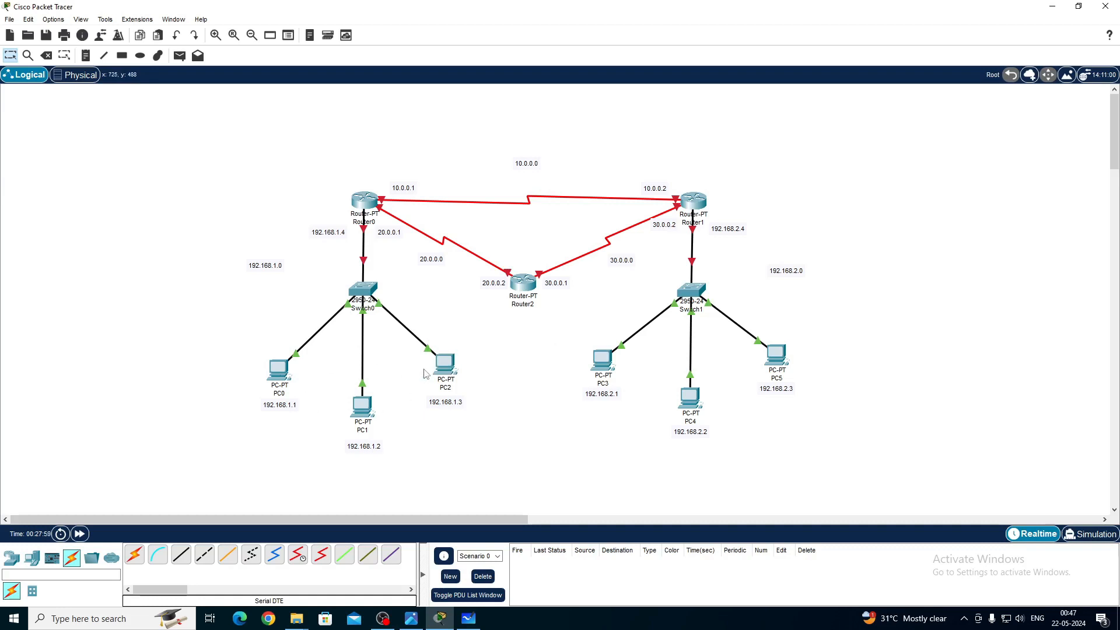
Open PC3's IP configuration beside its network's labels and set the static IPv4 address to 192.168.2.1
{"action": "left_click", "coordinate": [600, 363]}
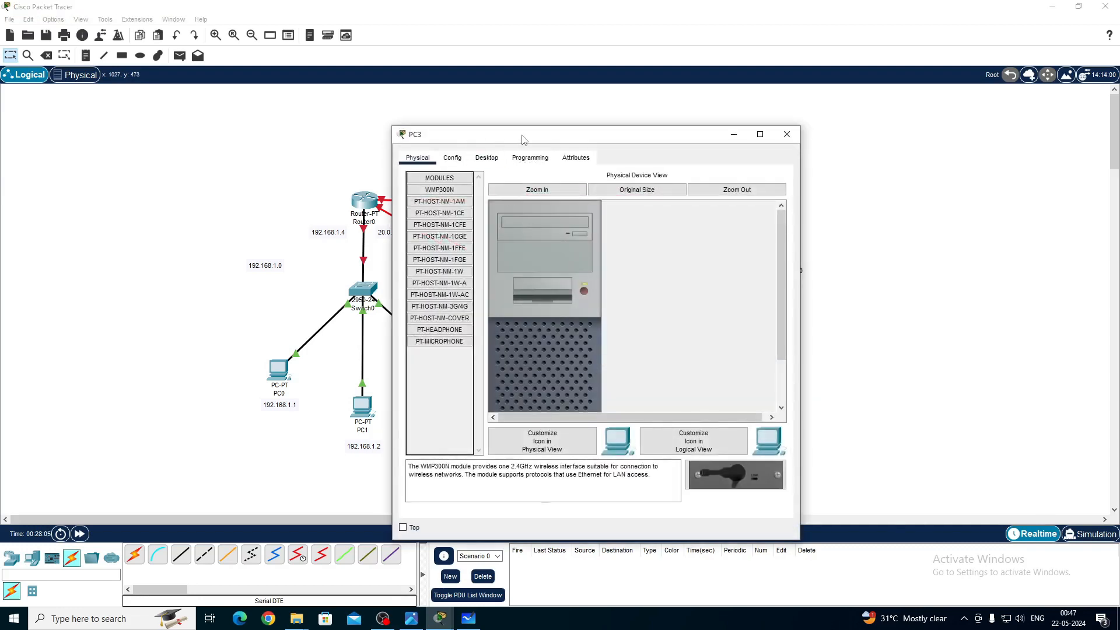
{"action": "left_click_drag", "start_coordinate": [499, 139], "coordinate": [841, 126]}
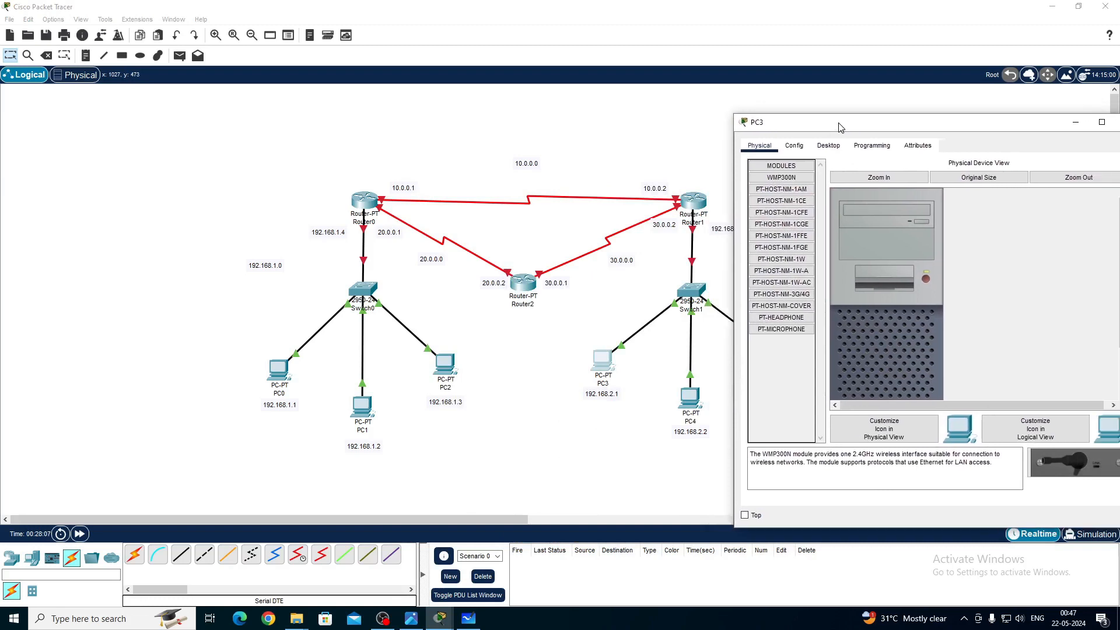
{"action": "left_click", "coordinate": [826, 149]}
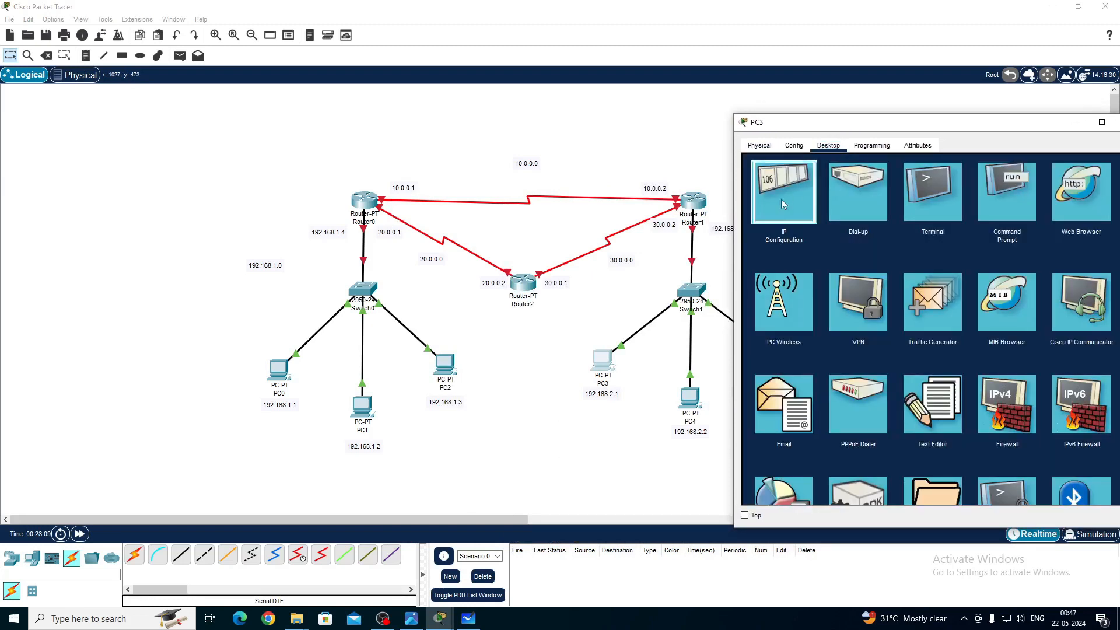
{"action": "left_click", "coordinate": [782, 198]}
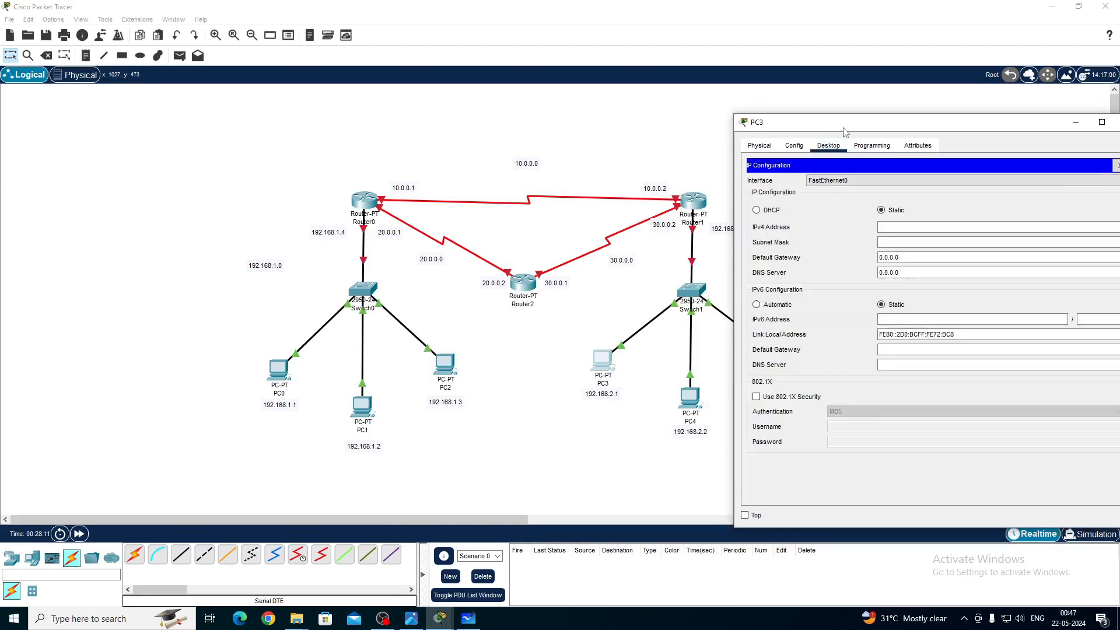
{"action": "left_click_drag", "start_coordinate": [845, 127], "coordinate": [278, 125]}
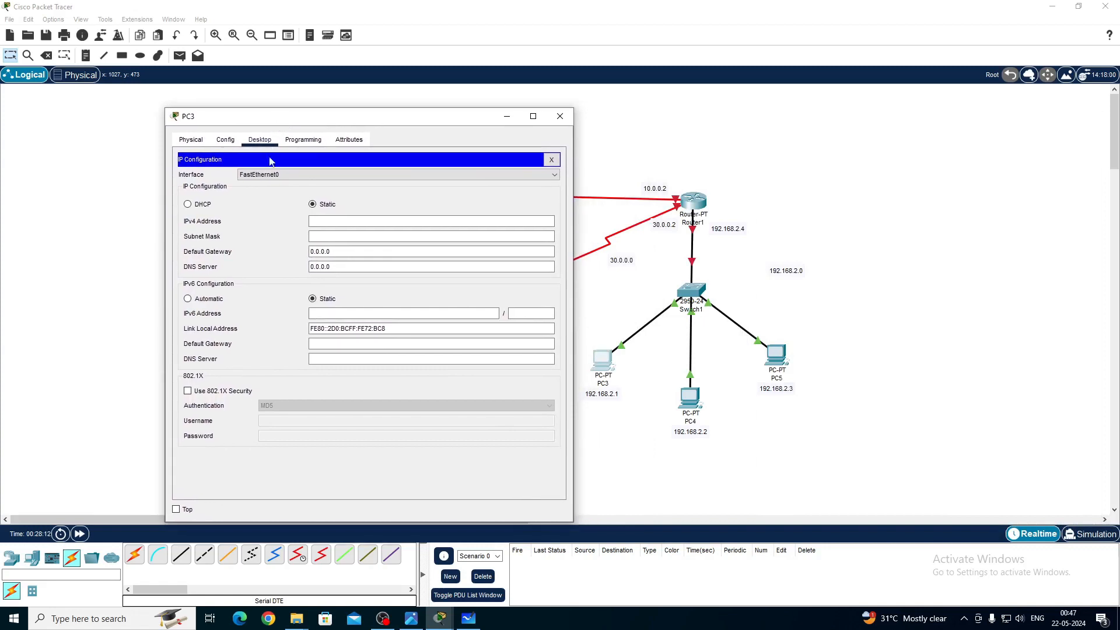
{"action": "left_click", "coordinate": [347, 220]}
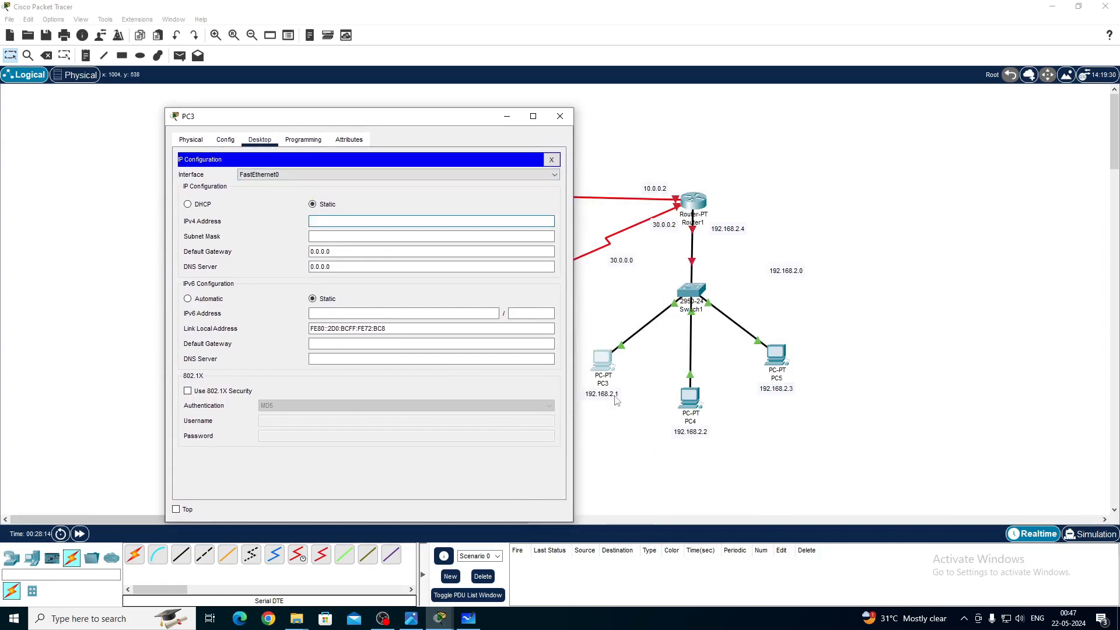
{"action": "type", "text": "192.168.2.1"}
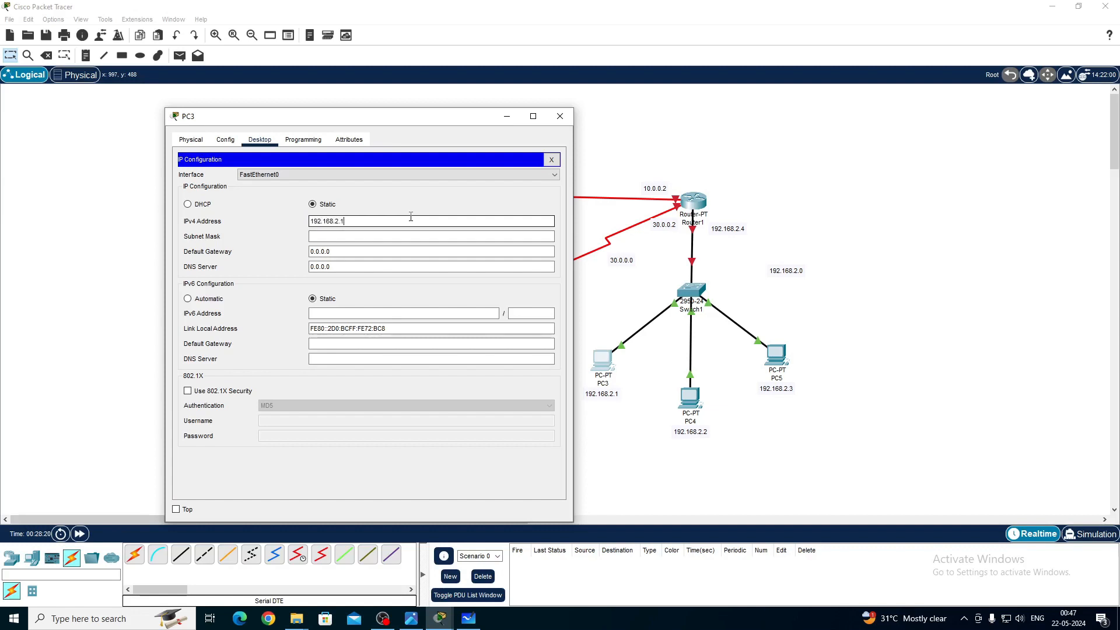
Fill PC3's subnet mask with 255.255.255.0 and set its default gateway to 192.168.2.4, reusing the copied IPv4 address
{"action": "double_click", "coordinate": [398, 221]}
{"action": "key", "text": "ctrl+c"}
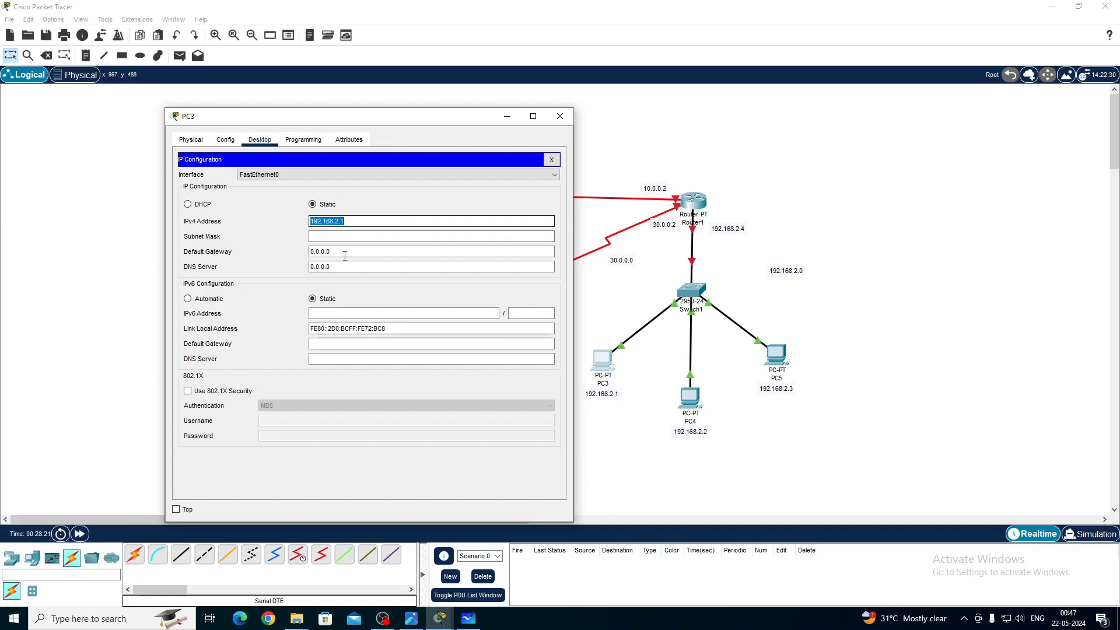
{"action": "left_click", "coordinate": [290, 253]}
{"action": "left_click_drag", "start_coordinate": [352, 251], "coordinate": [290, 252]}
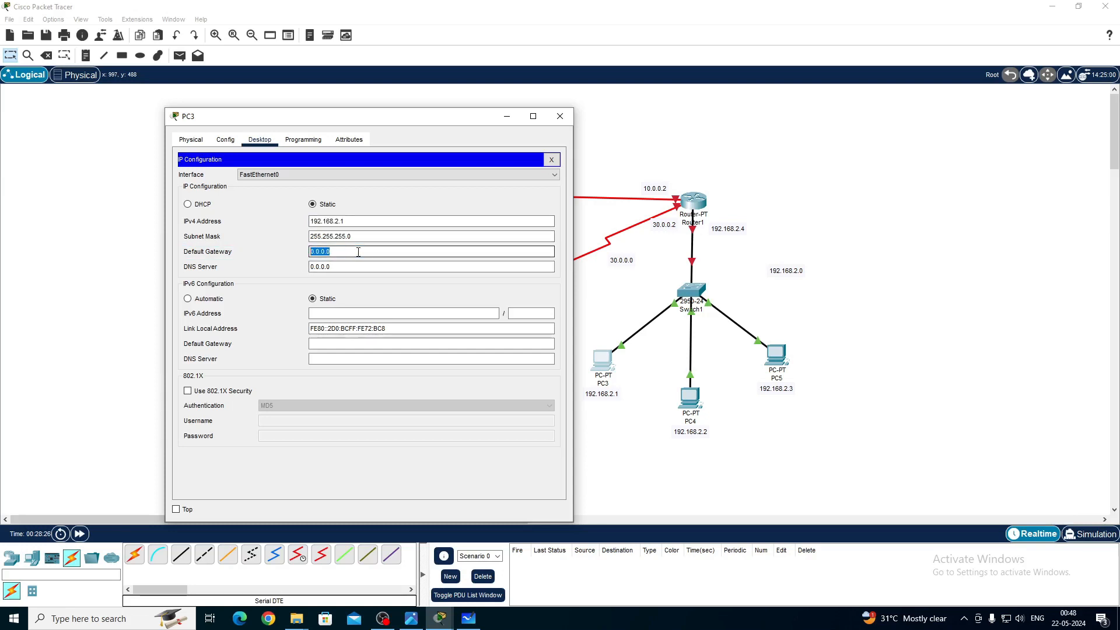
{"action": "key", "text": "BackSpace"}
{"action": "key", "text": "ctrl+v"}
{"action": "key", "text": "BackSpace"}
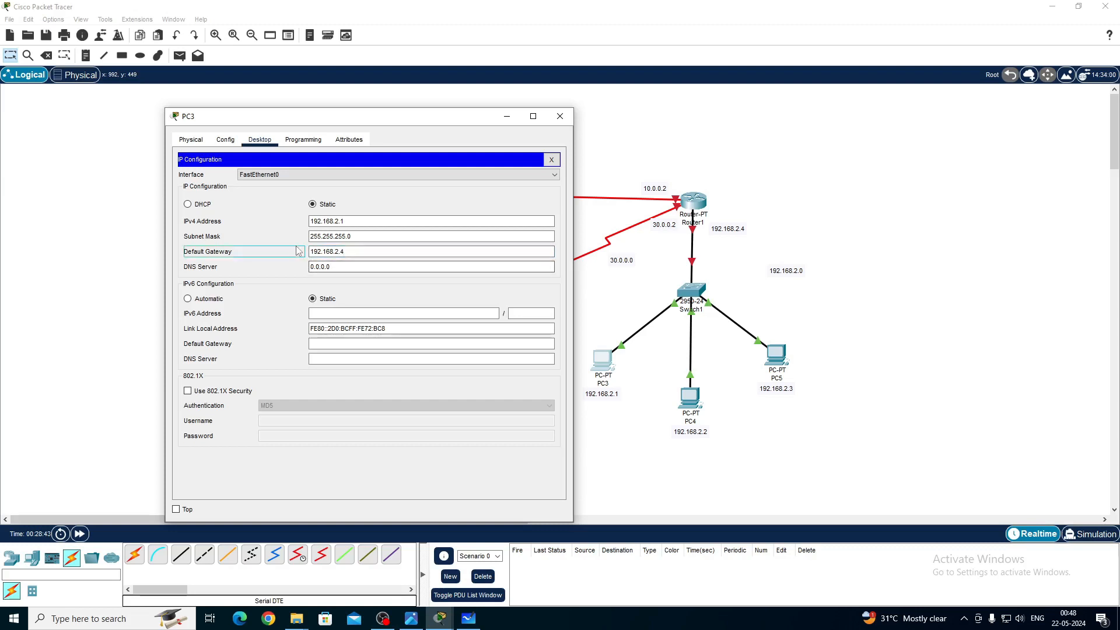
{"action": "double_click", "coordinate": [352, 253]}
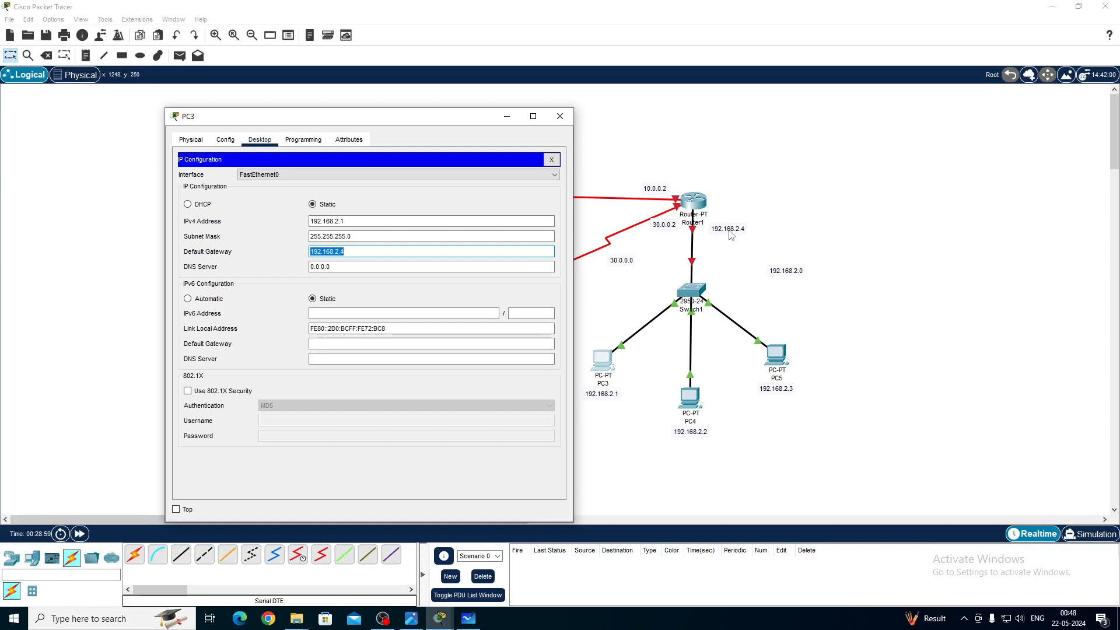
Configure PC4 with static IPv4 address 192.168.2.2, subnet mask 255.255.255.0 and default gateway 192.168.2.4, and close its window
{"action": "left_click", "coordinate": [641, 359]}
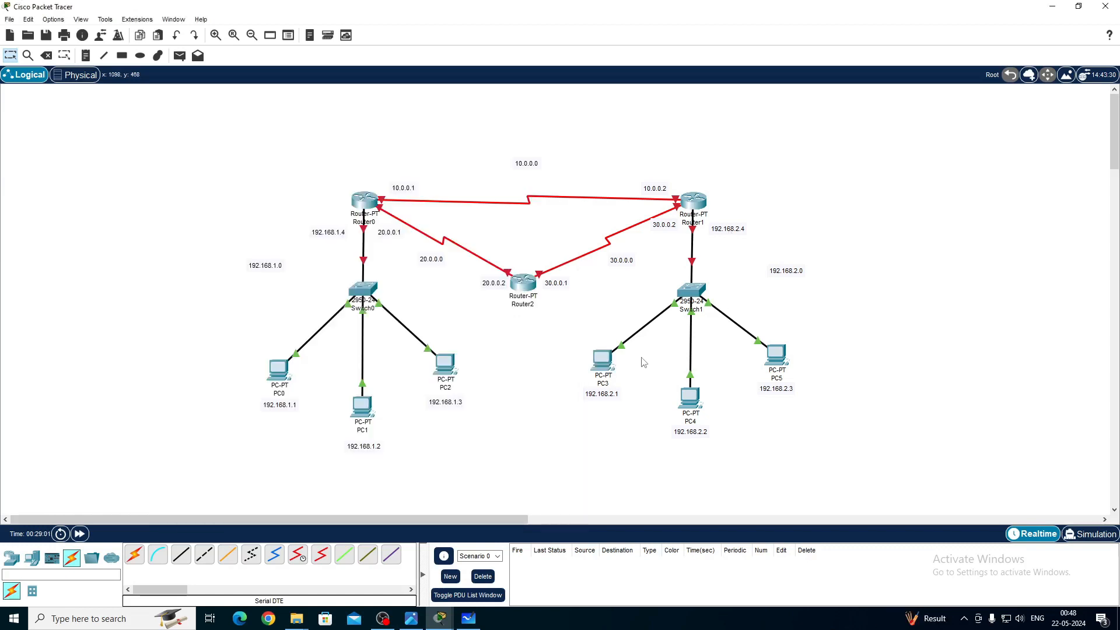
{"action": "left_click", "coordinate": [690, 399]}
{"action": "left_click", "coordinate": [486, 157]}
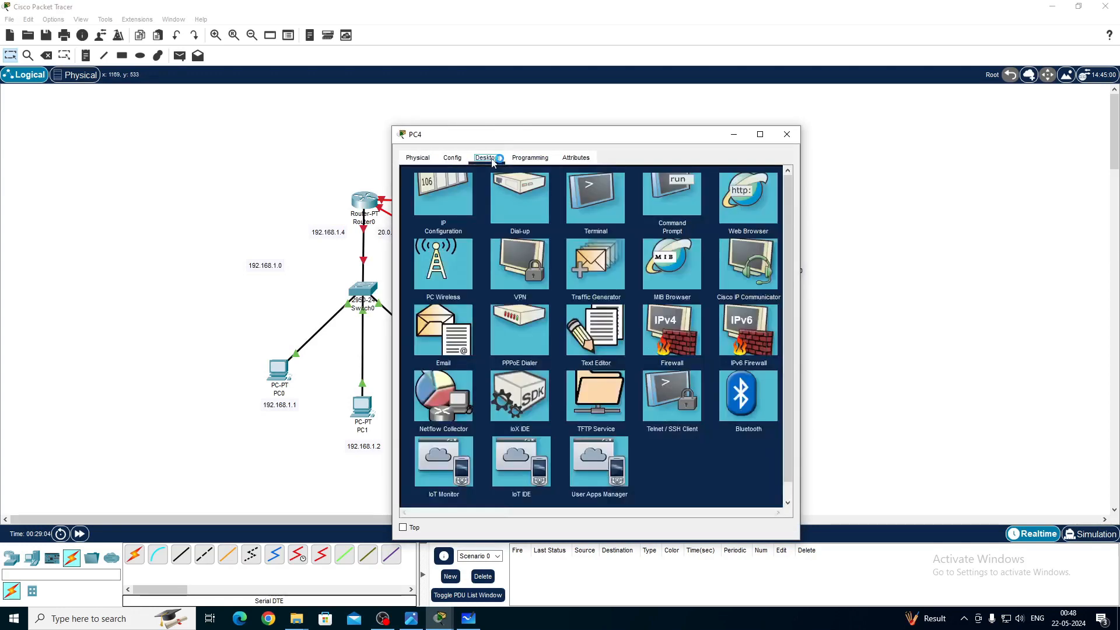
{"action": "left_click", "coordinate": [445, 202]}
{"action": "left_click", "coordinate": [577, 238]}
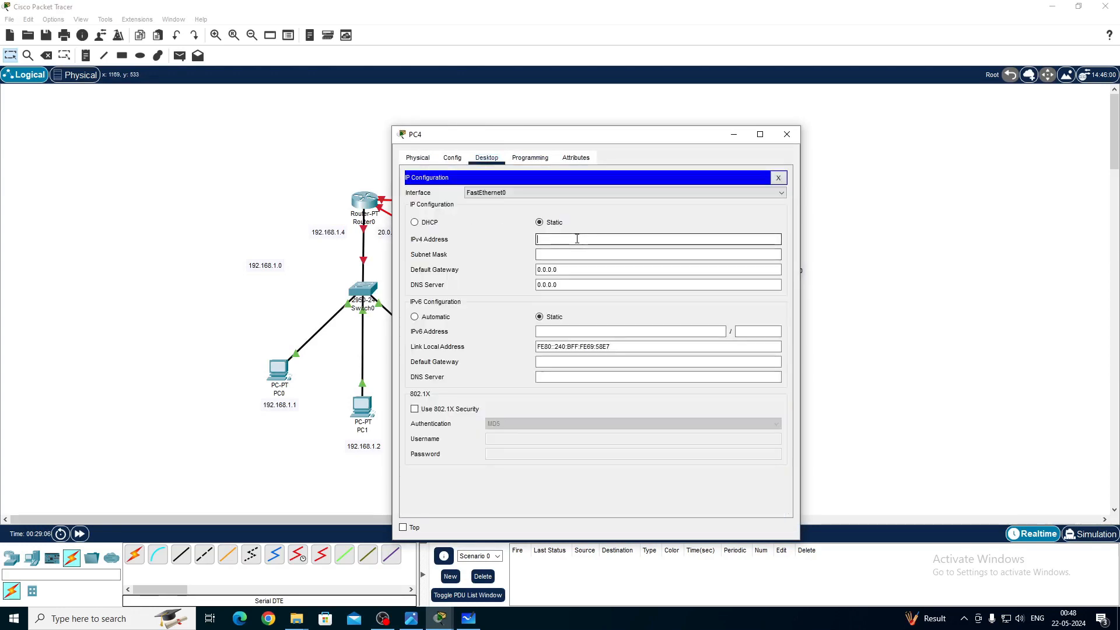
{"action": "type", "text": "192.168.2.2"}
{"action": "key", "text": "Tab"}
{"action": "key", "text": "Tab"}
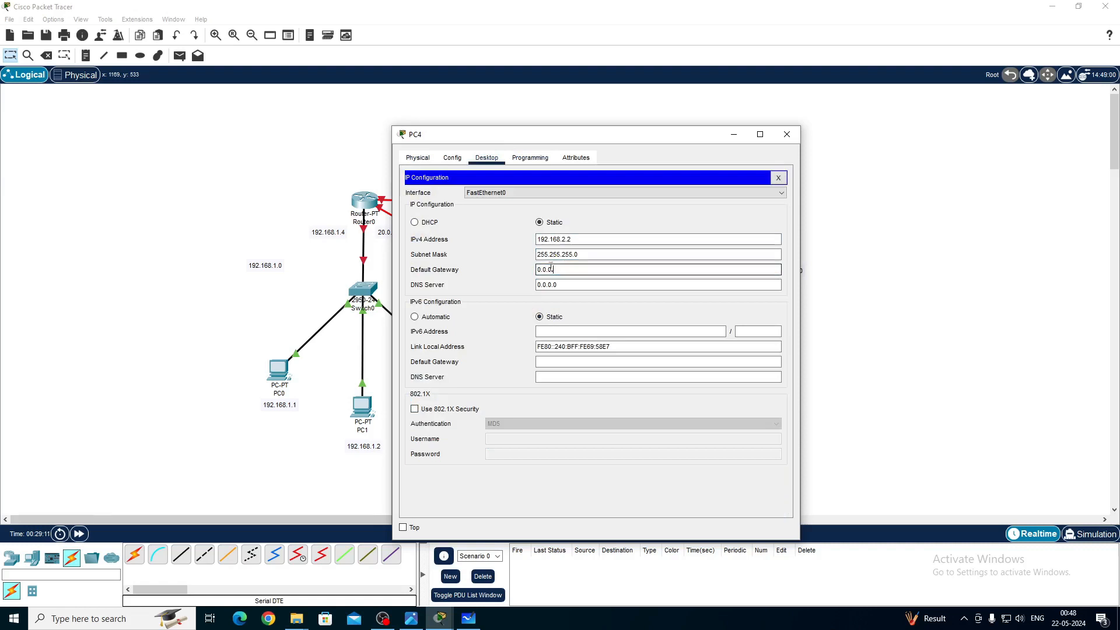
{"action": "type", "text": "192.168.2.4"}
{"action": "left_click", "coordinate": [787, 134]}
Configure PC5 with static IPv4 address 192.168.2.3, subnet mask 255.255.255.0 and default gateway 192.168.2.4, and close its window
{"action": "left_click", "coordinate": [771, 353]}
{"action": "left_click", "coordinate": [487, 157]}
{"action": "left_click", "coordinate": [445, 201]}
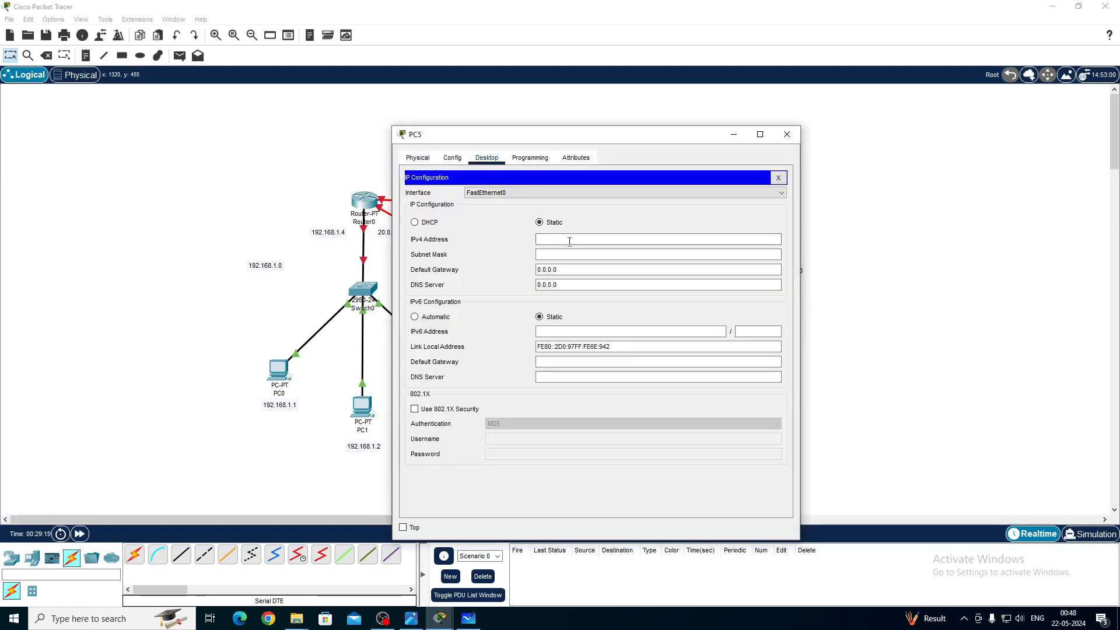
{"action": "left_click", "coordinate": [568, 240]}
{"action": "type", "text": "192.168.2.3"}
{"action": "key", "text": "Tab"}
{"action": "key", "text": "Tab"}
{"action": "type", "text": "192.168.2.4"}
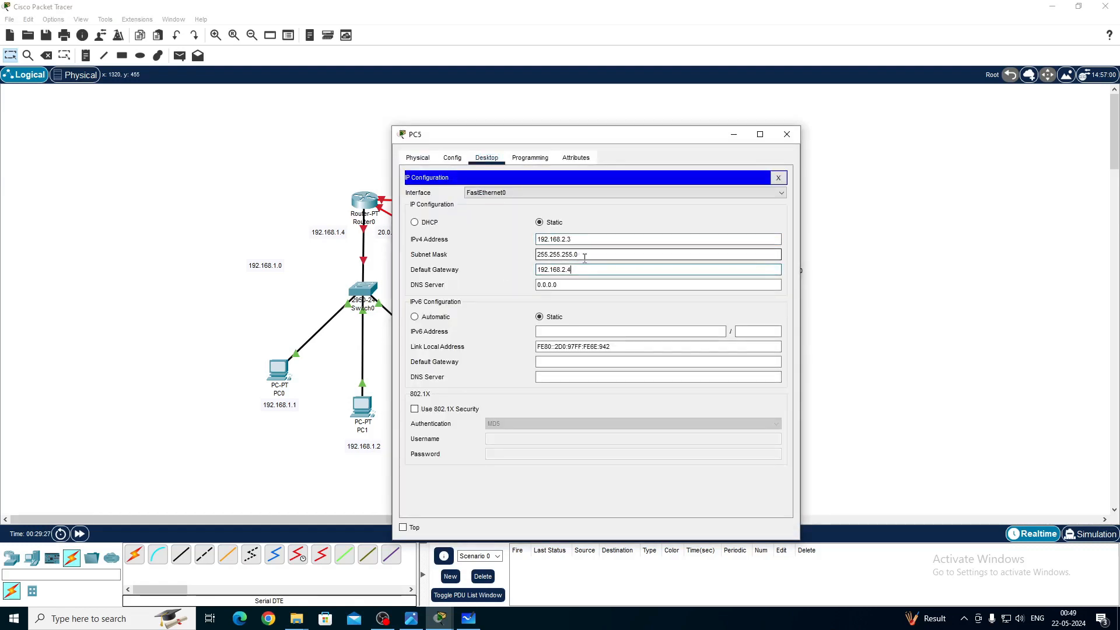
{"action": "left_click", "coordinate": [786, 135]}
Reopen PC4's IP configuration to check its addresses, and close the window
{"action": "left_click", "coordinate": [693, 397]}
{"action": "left_click", "coordinate": [487, 157]}
{"action": "left_click", "coordinate": [457, 204]}
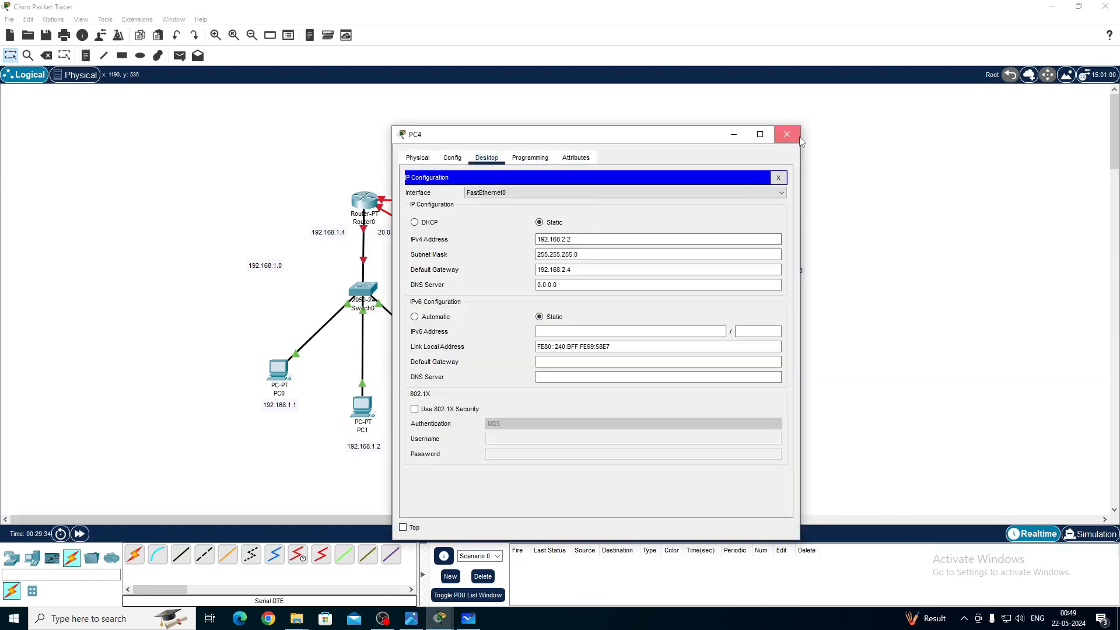
{"action": "left_click", "coordinate": [787, 135]}
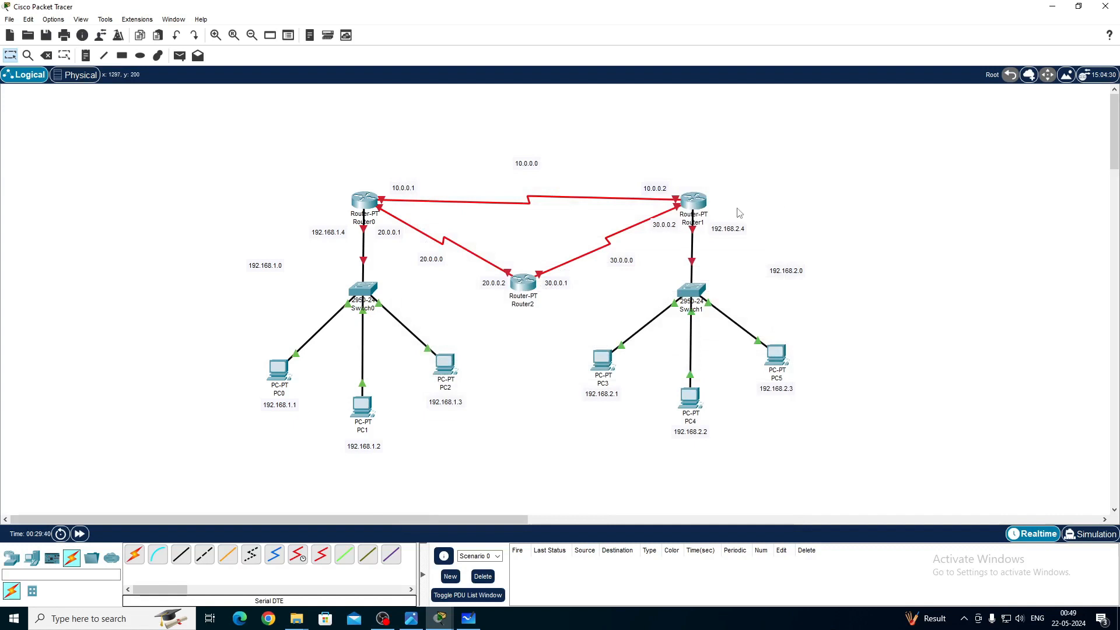
Configure Router0's FastEthernet0/0 interface with IPv4 address 192.168.1.4 and subnet mask 255.255.255.0, and turn the port on
{"action": "mouse_move", "coordinate": [710, 201]}
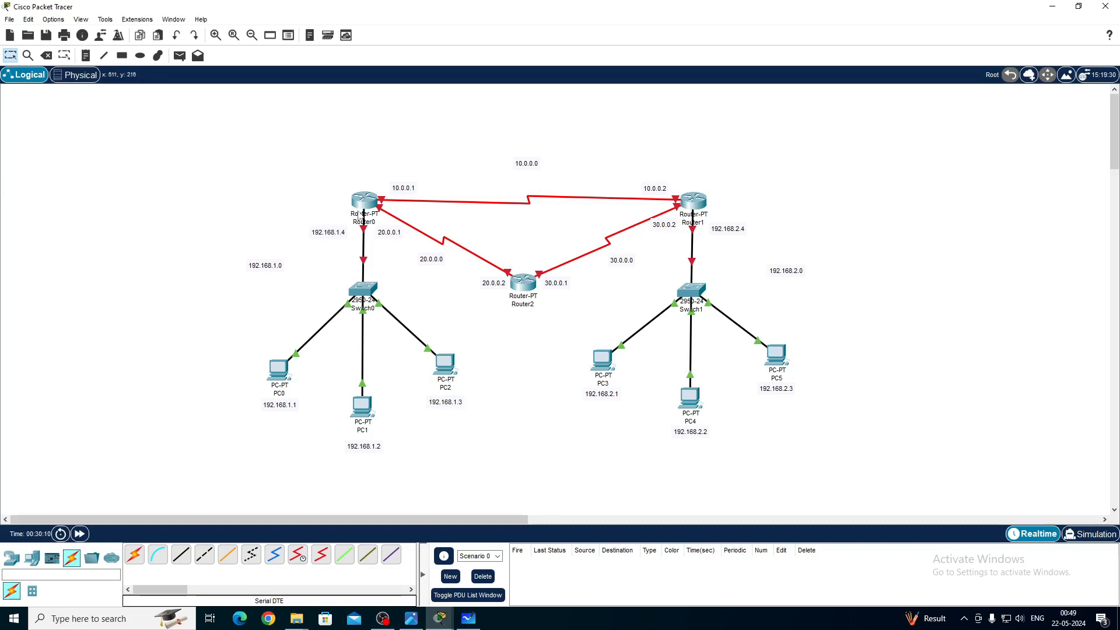
{"action": "mouse_move", "coordinate": [362, 195]}
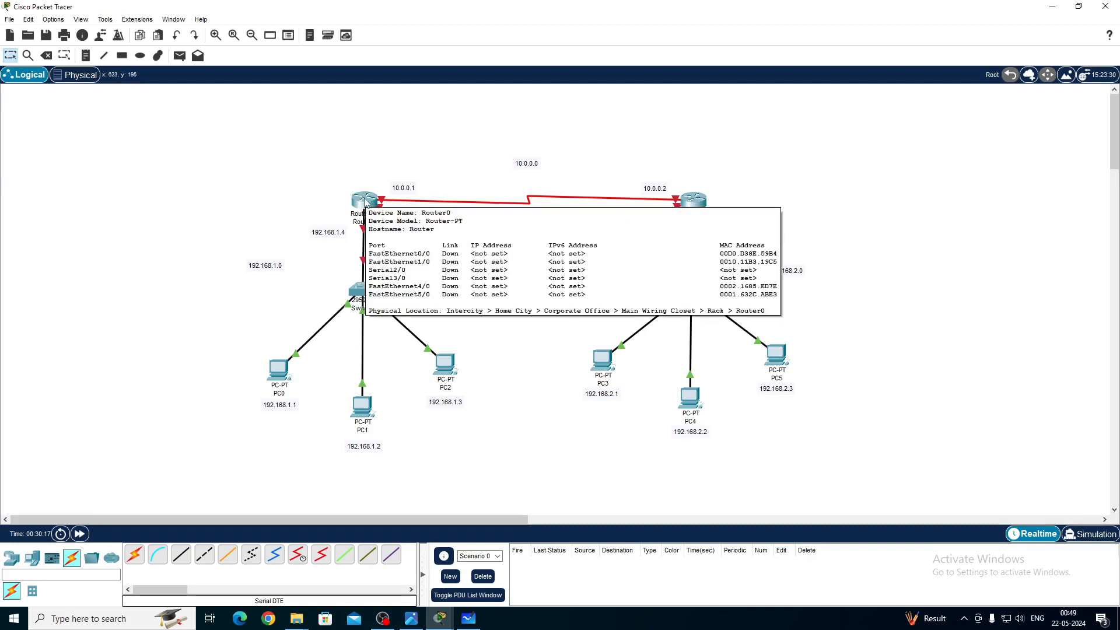
{"action": "left_click", "coordinate": [364, 201]}
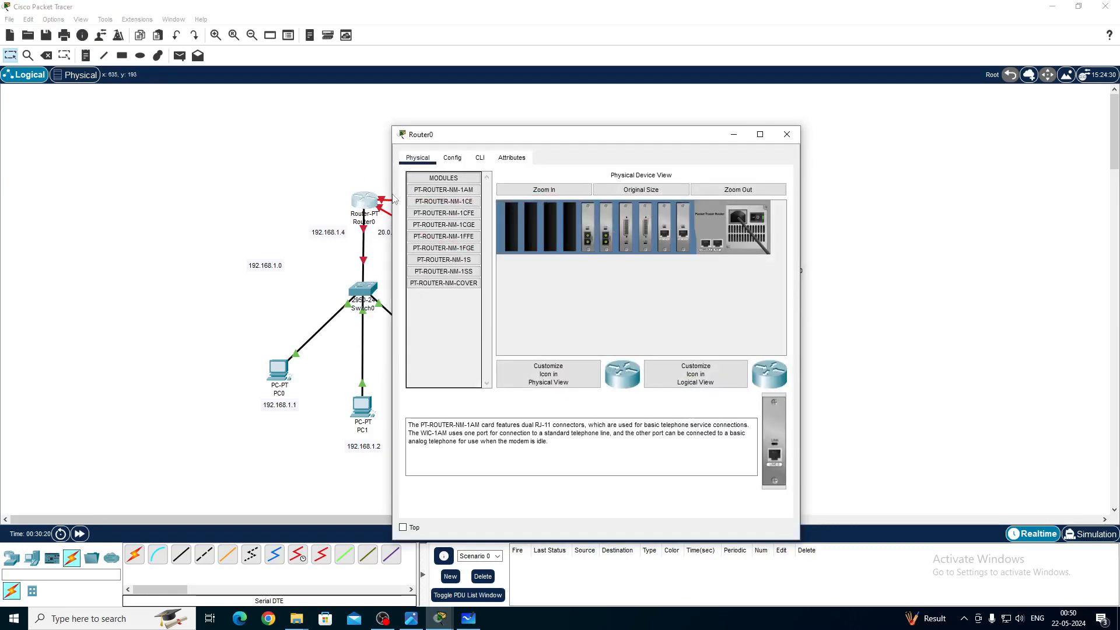
{"action": "left_click", "coordinate": [447, 160]}
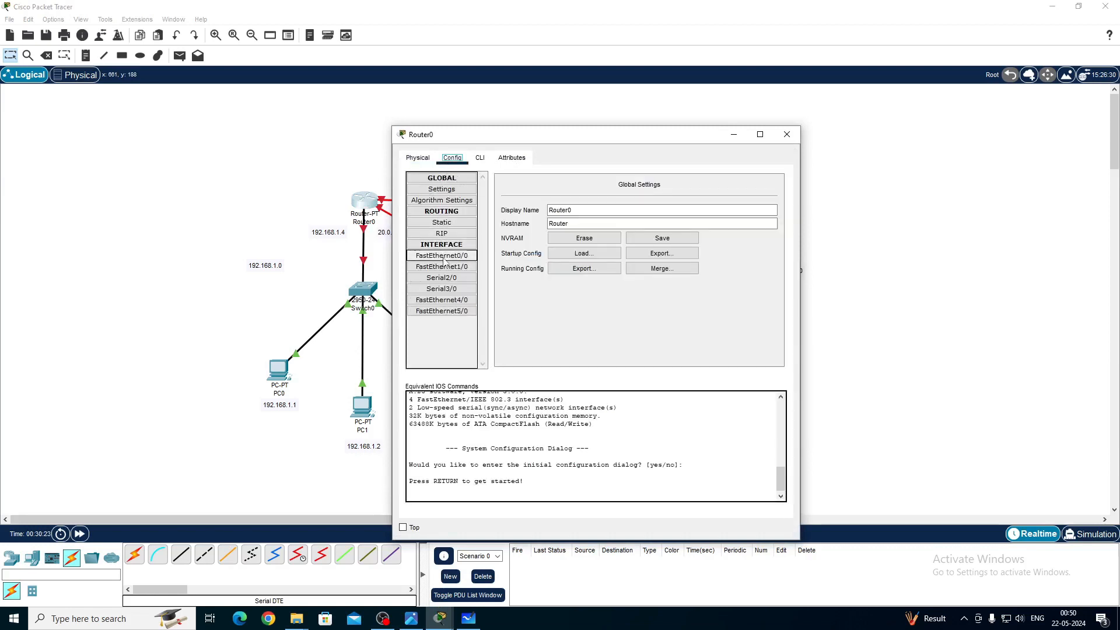
{"action": "left_click", "coordinate": [356, 152]}
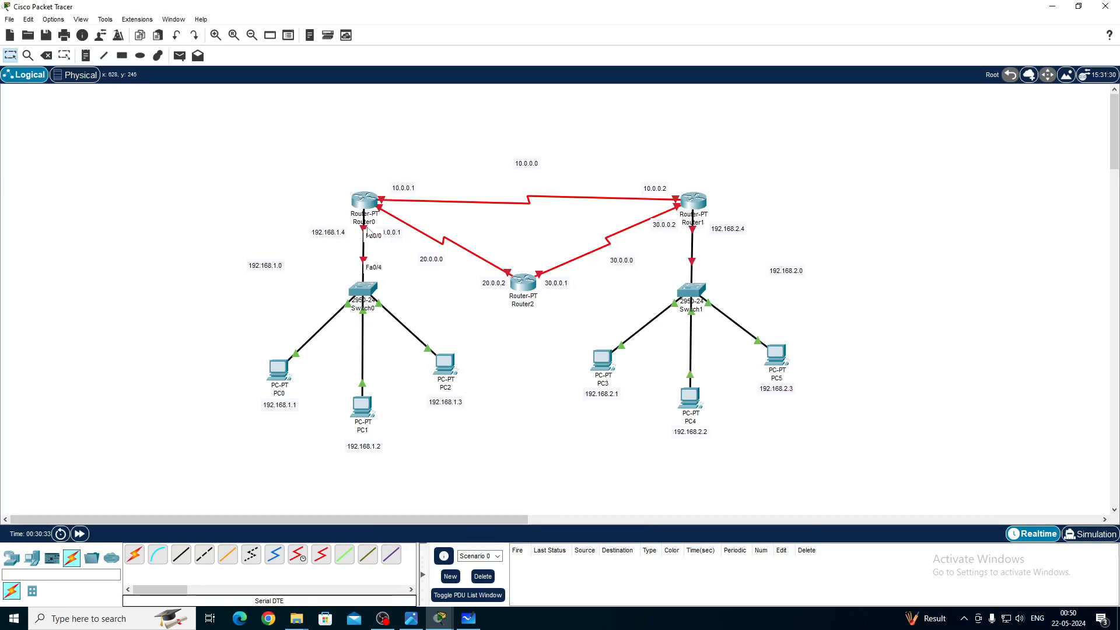
{"action": "left_click", "coordinate": [376, 205]}
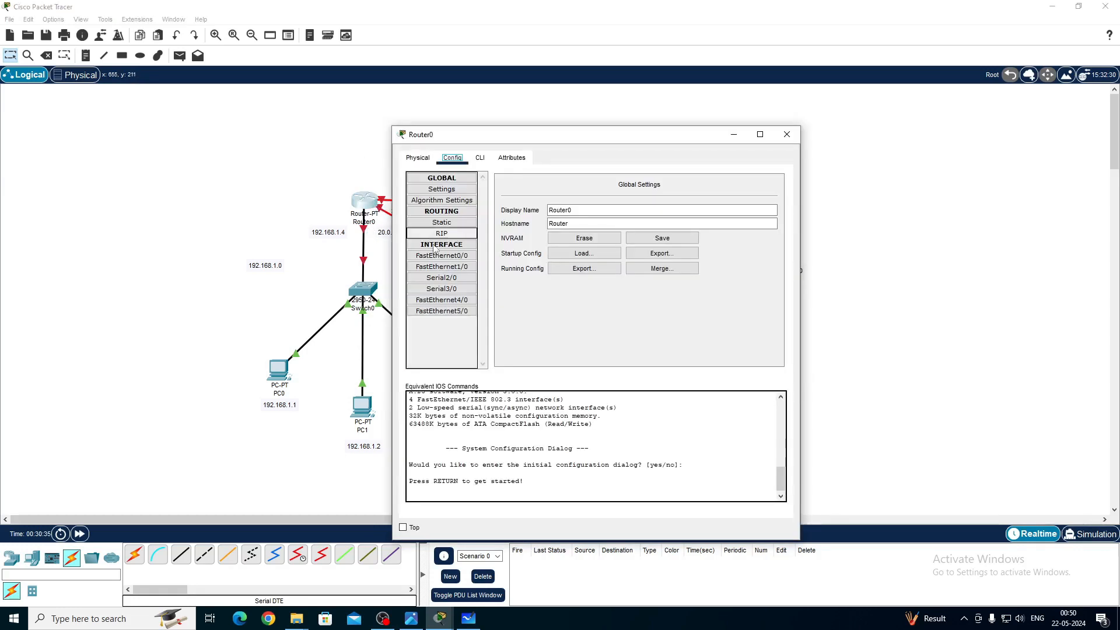
{"action": "left_click", "coordinate": [457, 256]}
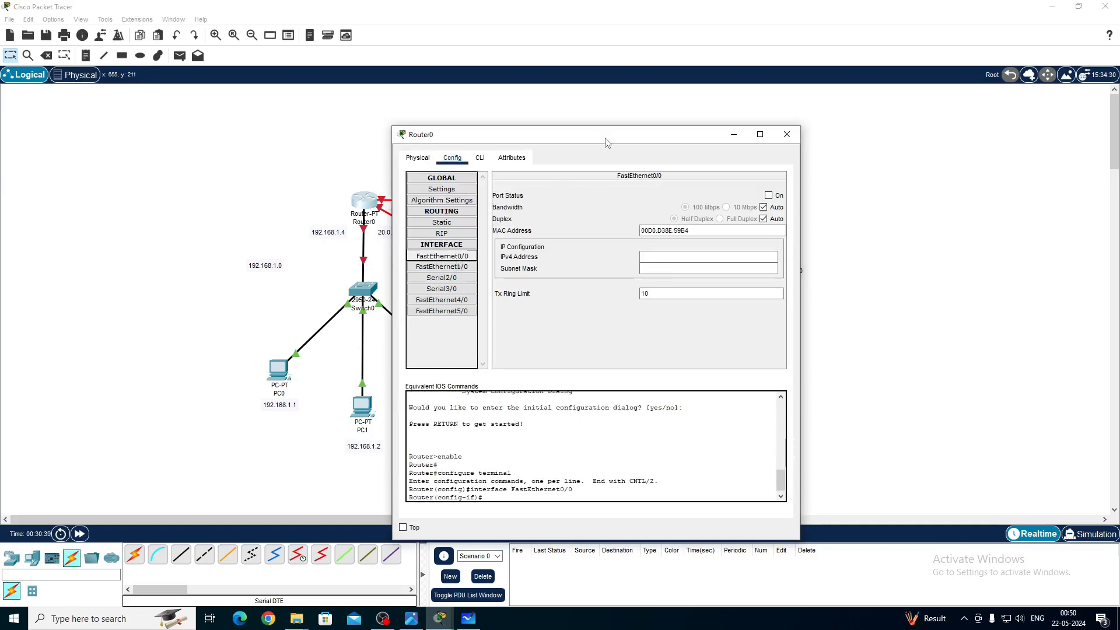
{"action": "left_click_drag", "start_coordinate": [607, 138], "coordinate": [688, 127]}
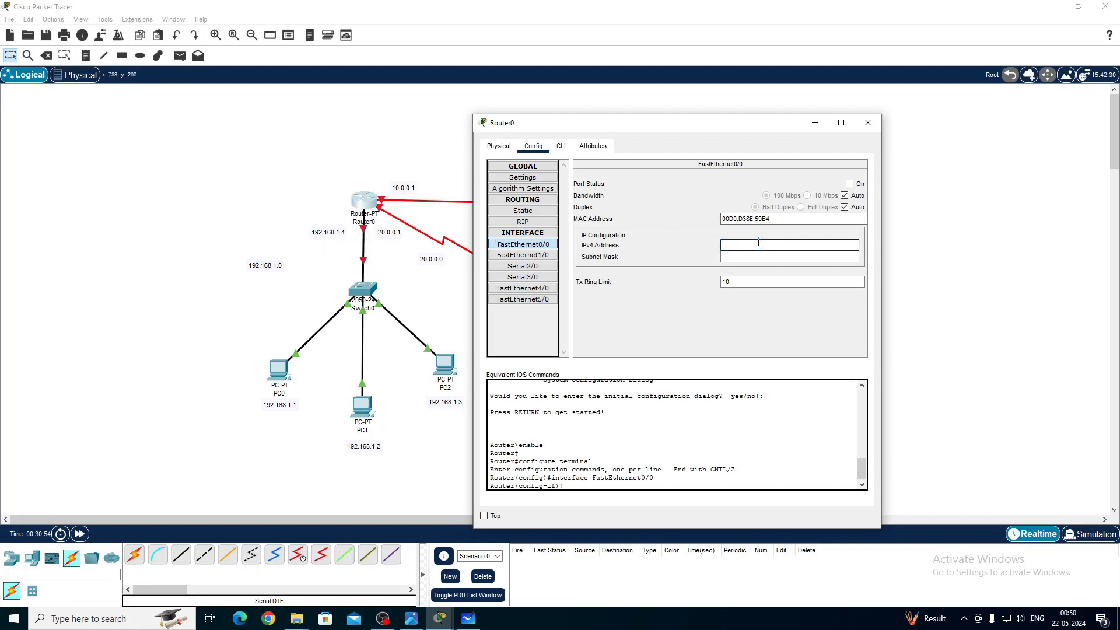
{"action": "type", "text": "168.1.4"}
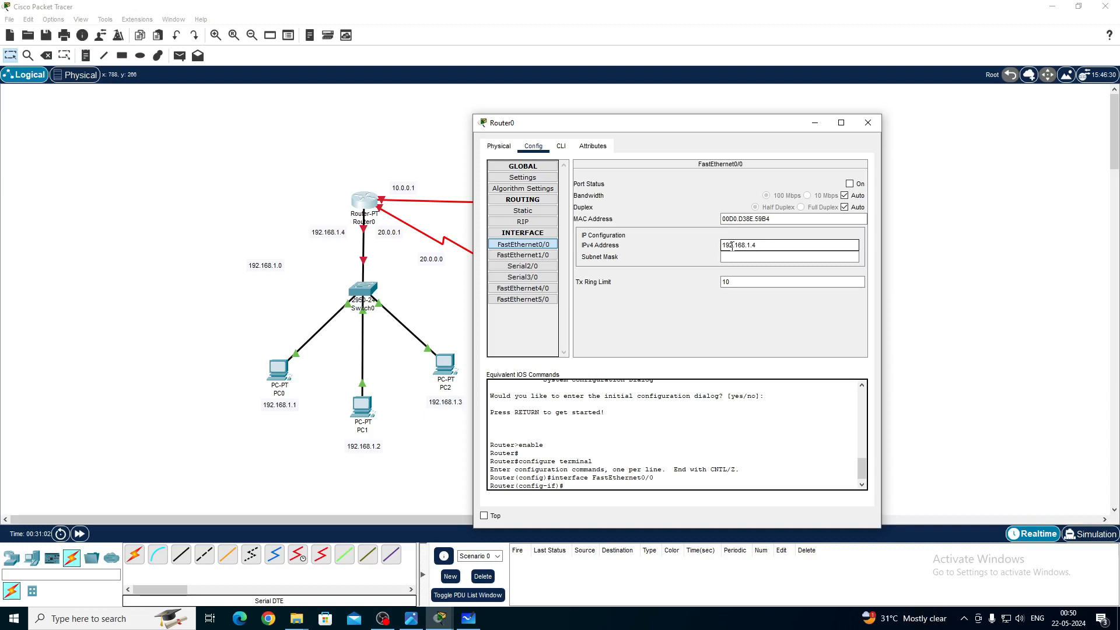
{"action": "left_click", "coordinate": [697, 254]}
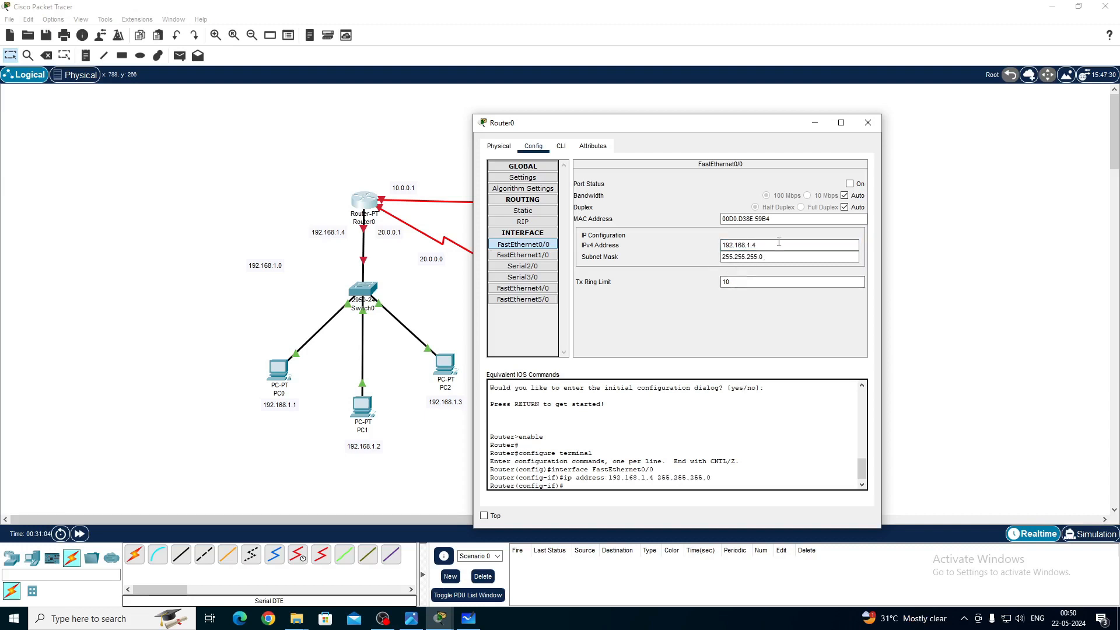
{"action": "left_click", "coordinate": [849, 184]}
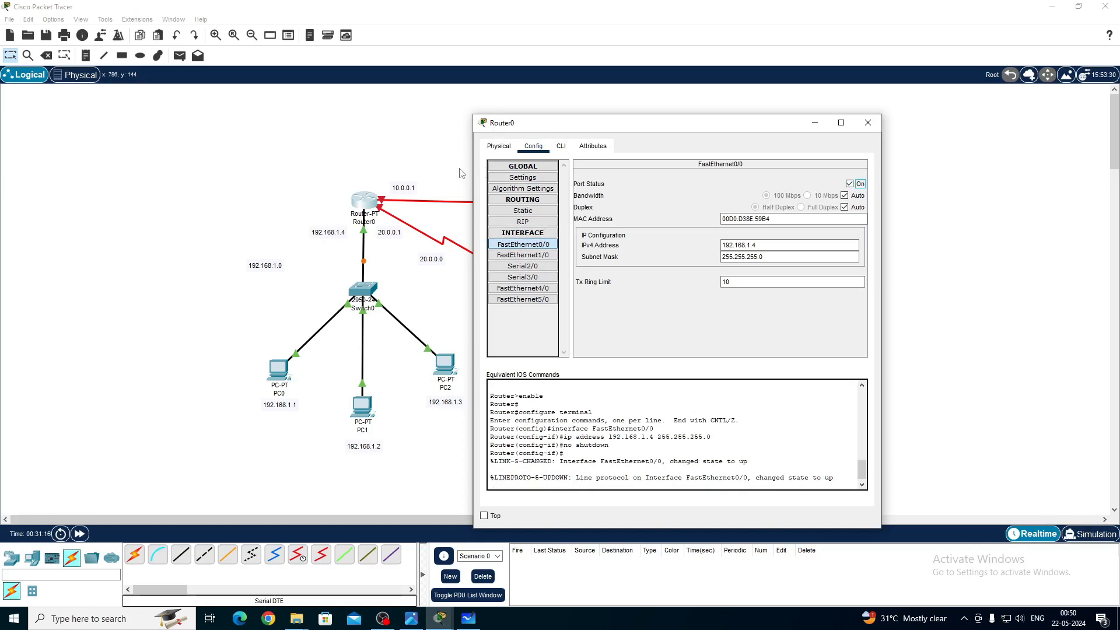
Configure Router0's Serial3/0 interface with clock rate Not Set, IPv4 address 10.0.0.1 and subnet mask 255.0.0.0, and turn the port on
{"action": "left_click", "coordinate": [428, 172]}
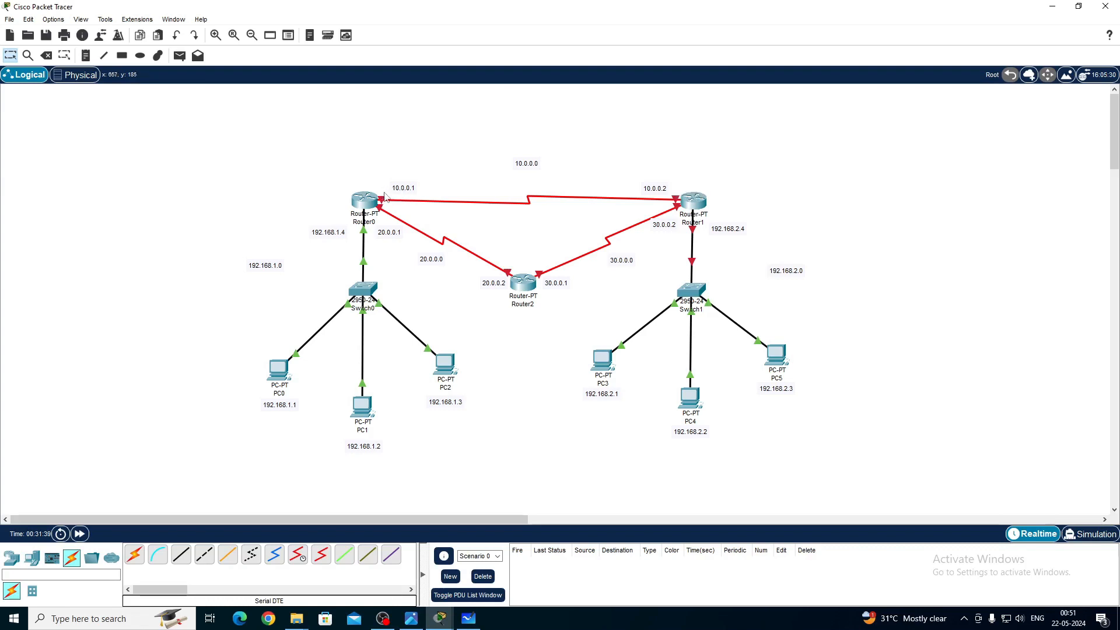
{"action": "left_click", "coordinate": [372, 202]}
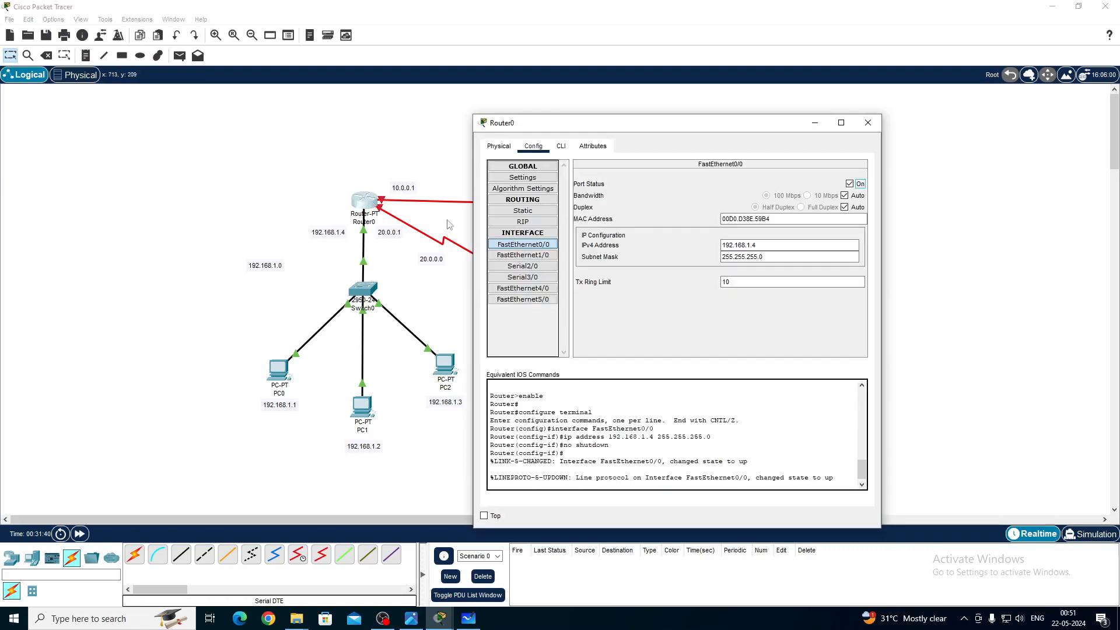
{"action": "left_click", "coordinate": [530, 278]}
{"action": "left_click", "coordinate": [770, 232]}
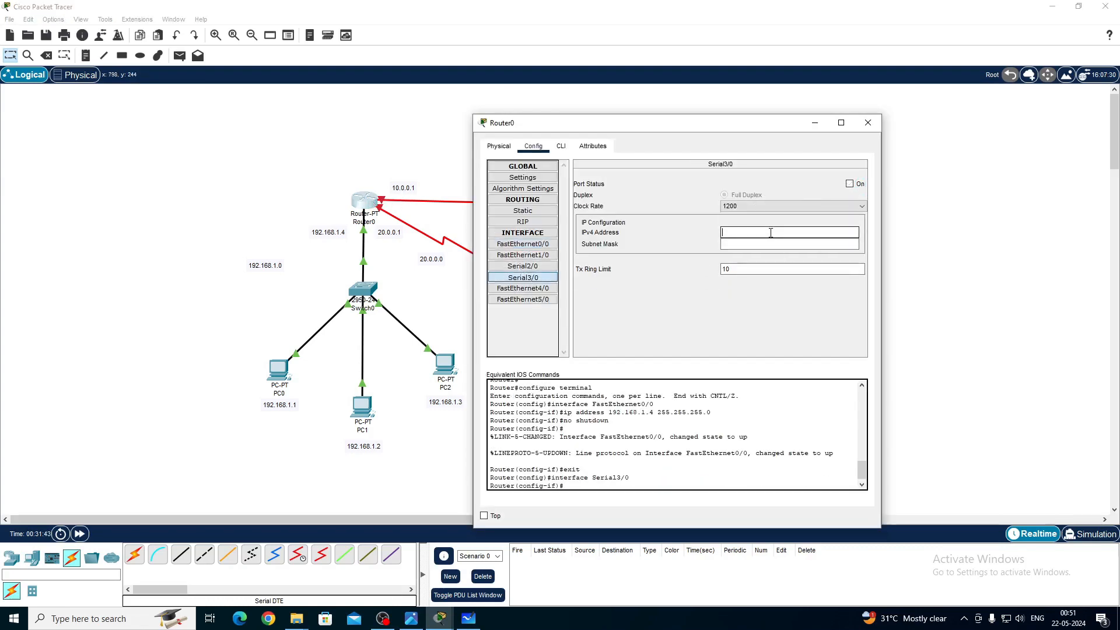
{"action": "left_click", "coordinate": [776, 205]}
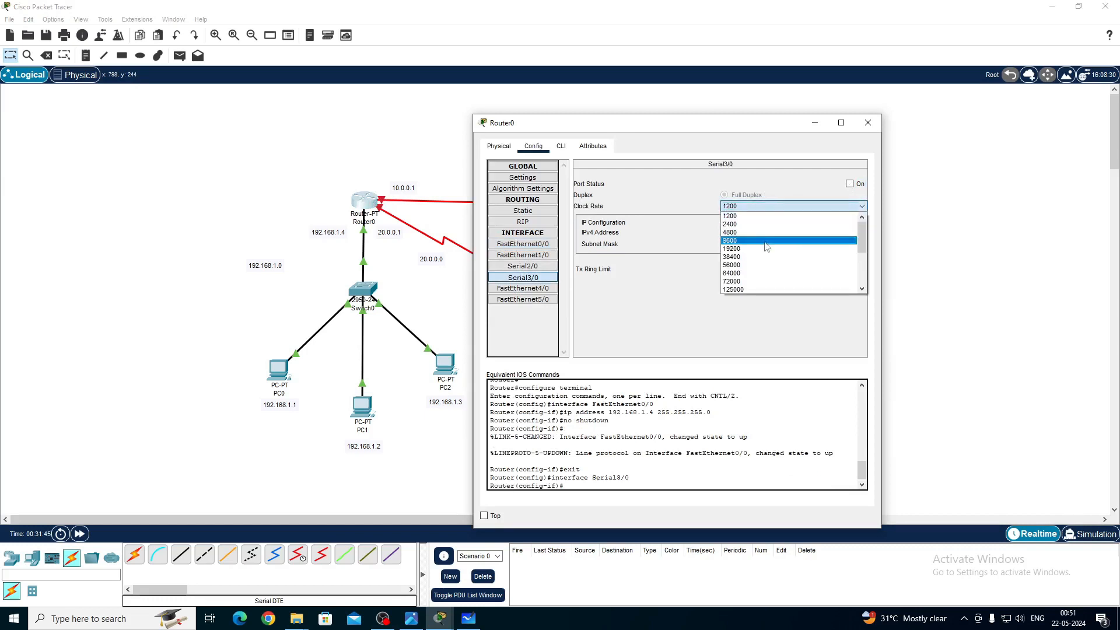
{"action": "scroll", "coordinate": [760, 262], "scroll_direction": "down", "scroll_amount": 3}
{"action": "left_click", "coordinate": [758, 289]}
{"action": "left_click", "coordinate": [761, 232]}
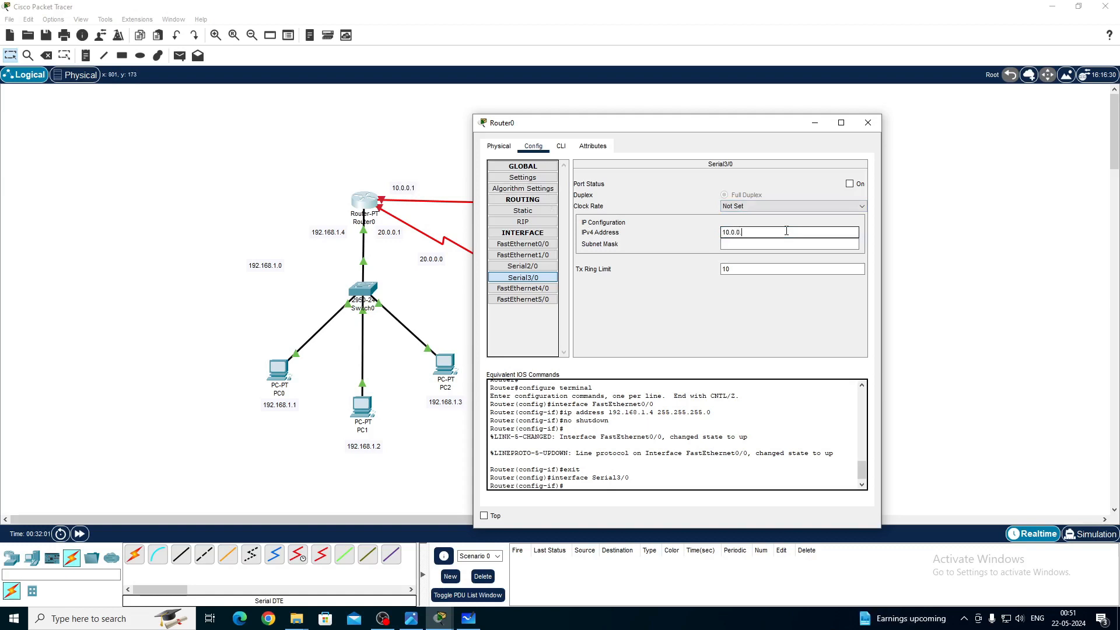
{"action": "type", "text": ".1"}
{"action": "left_click", "coordinate": [751, 244]}
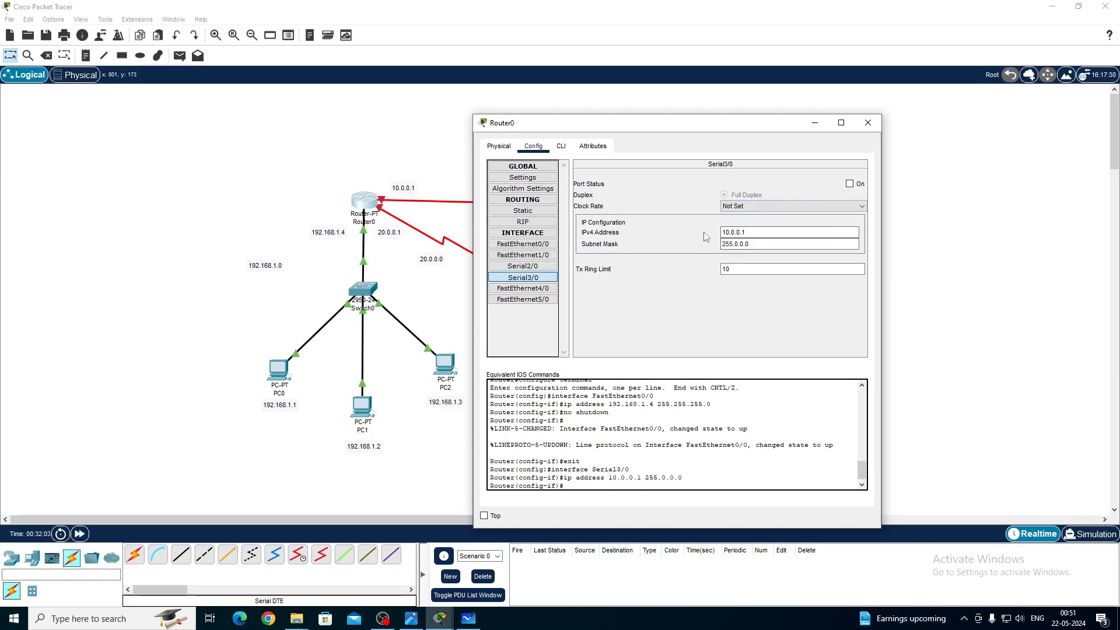
{"action": "left_click", "coordinate": [850, 184]}
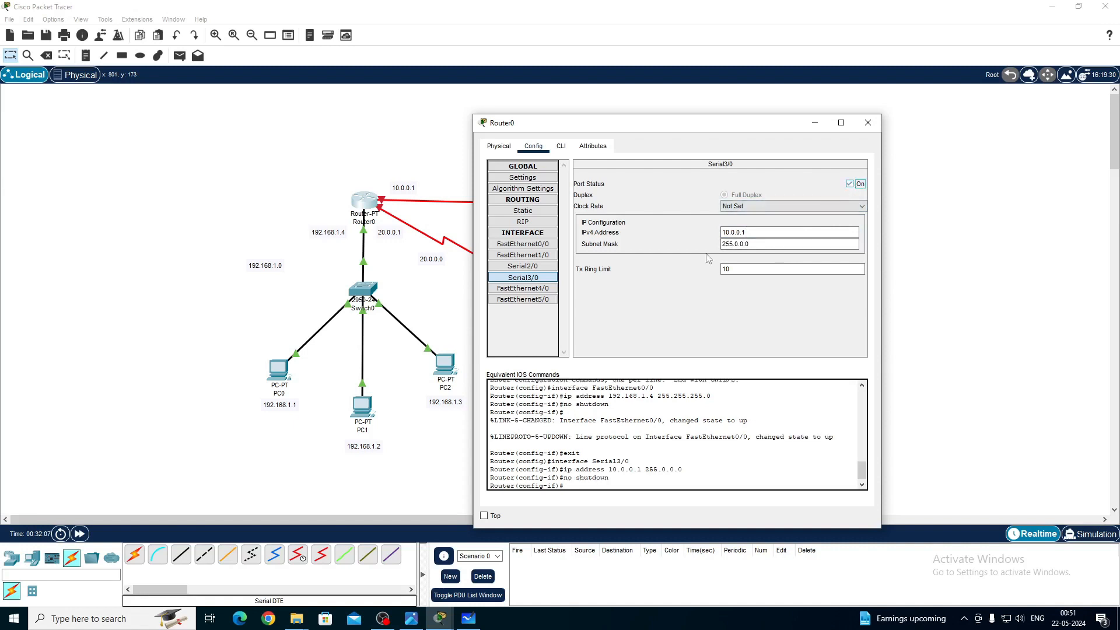
Configure Router0's Serial2/0 with clock rate Not Set, IPv4 address 20.0.0.1 and mask 255.0.0.0, turn the port on and close the router window
{"action": "left_click", "coordinate": [519, 268]}
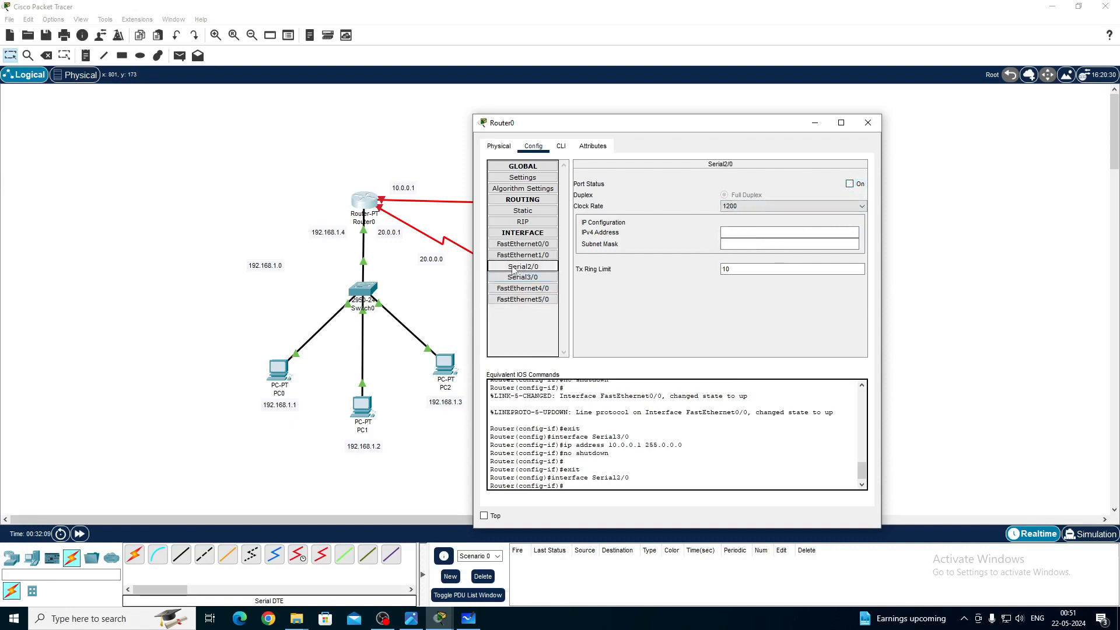
{"action": "left_click", "coordinate": [411, 224]}
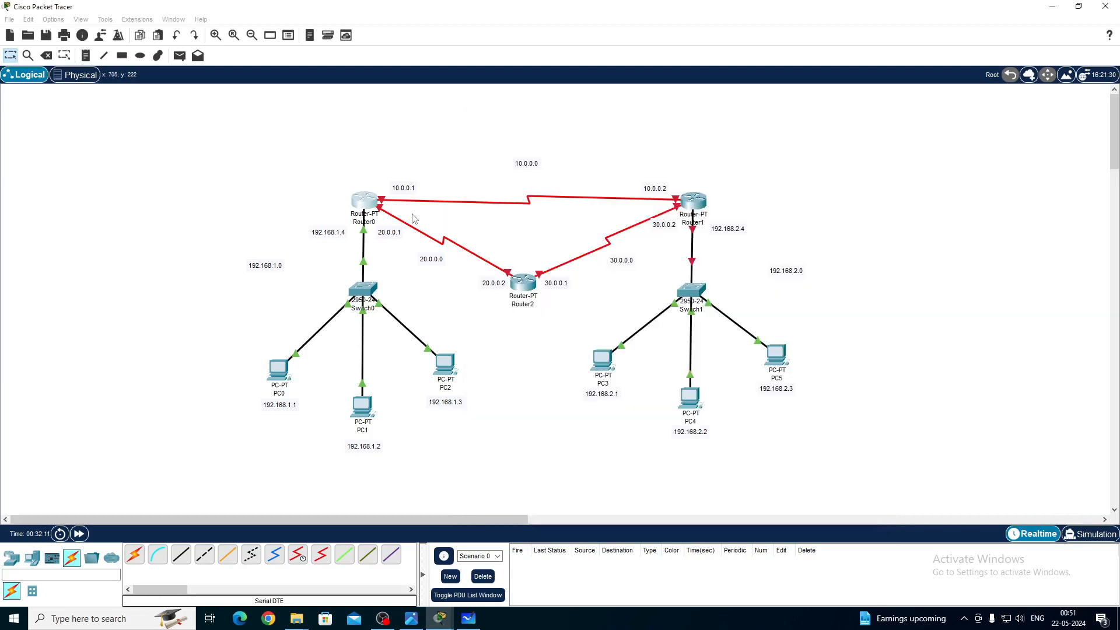
{"action": "left_click", "coordinate": [372, 204]}
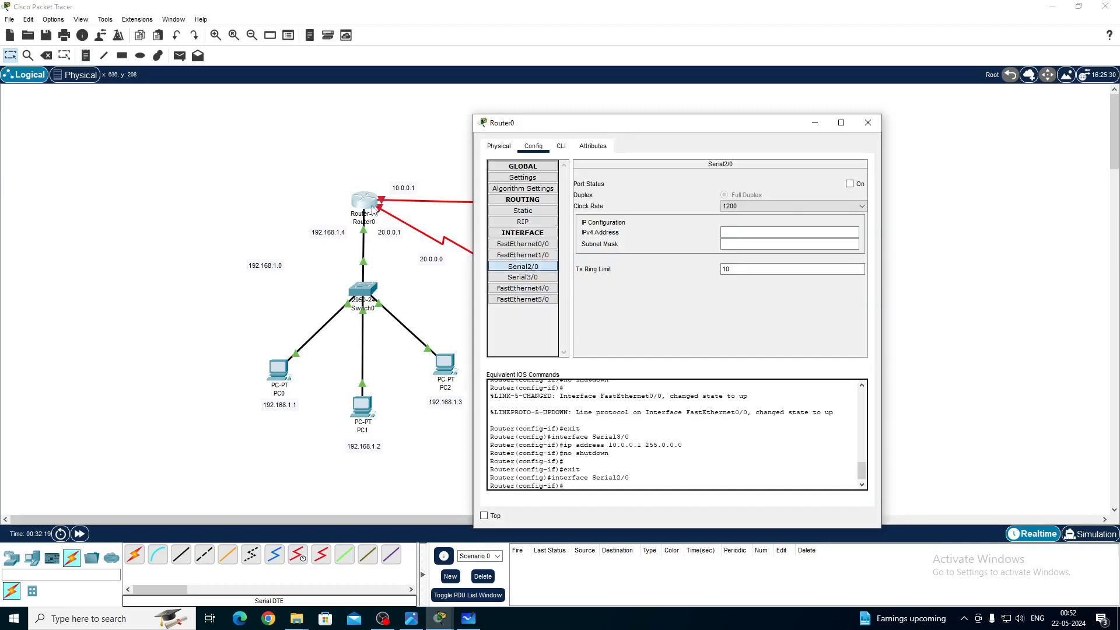
{"action": "left_click", "coordinate": [793, 206]}
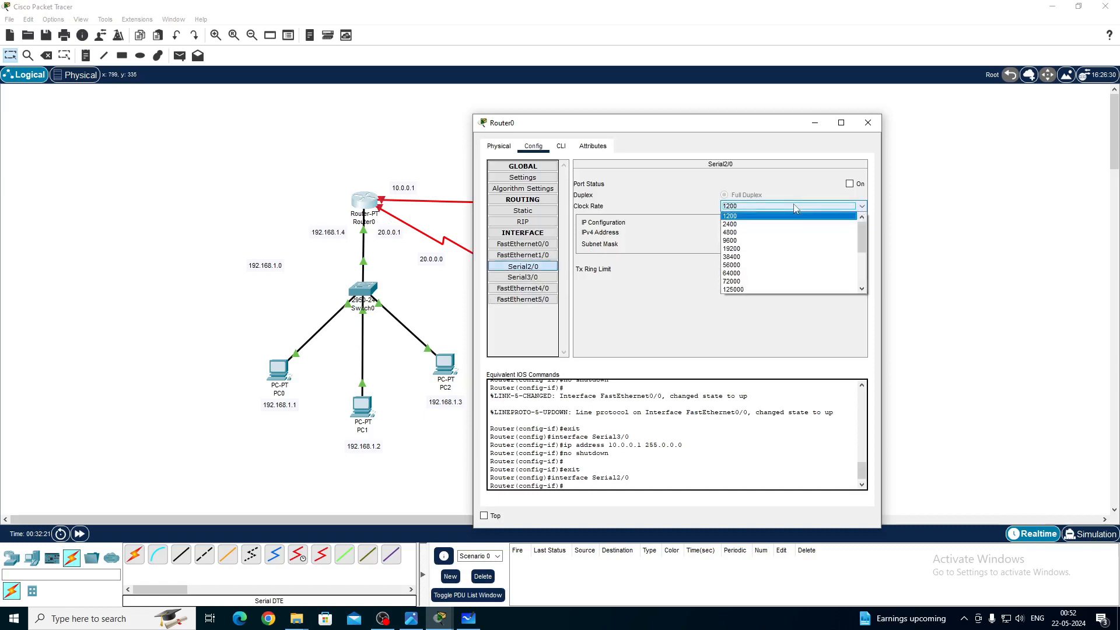
{"action": "scroll", "coordinate": [763, 279], "scroll_direction": "down", "scroll_amount": 3}
{"action": "left_click", "coordinate": [763, 289]}
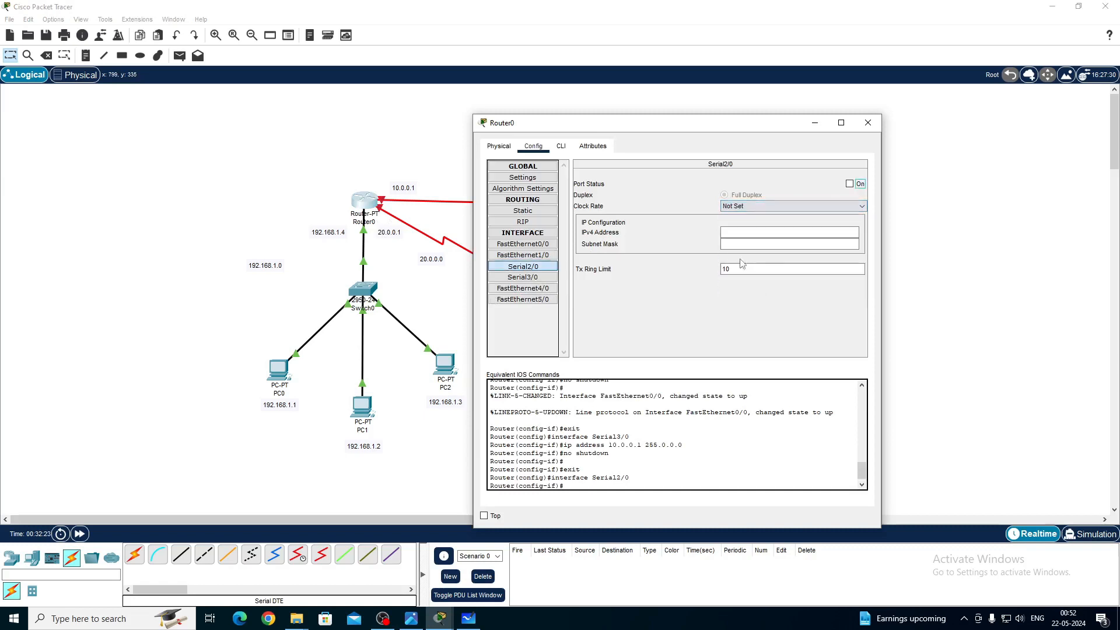
{"action": "left_click", "coordinate": [739, 233]}
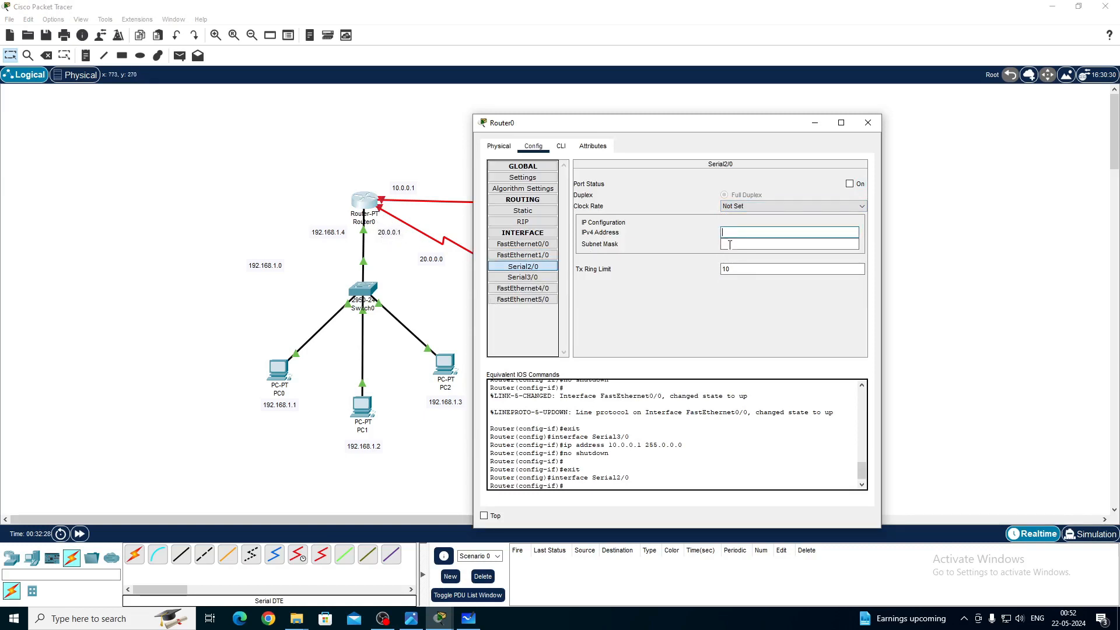
{"action": "type", "text": "20.0.0.1"}
{"action": "key", "text": "Tab"}
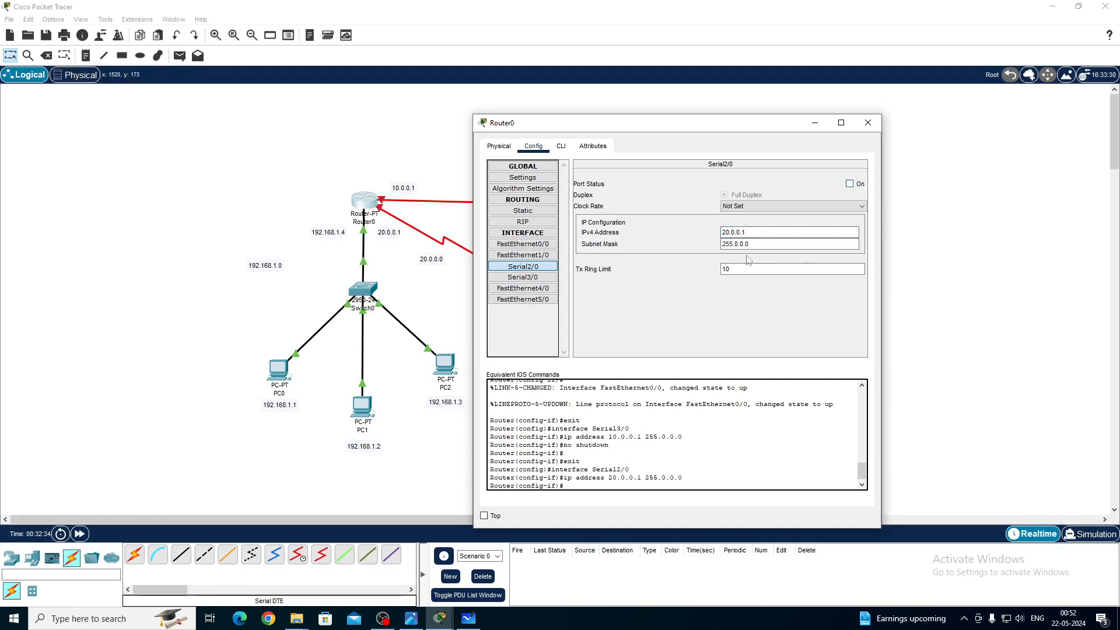
{"action": "left_click", "coordinate": [849, 185]}
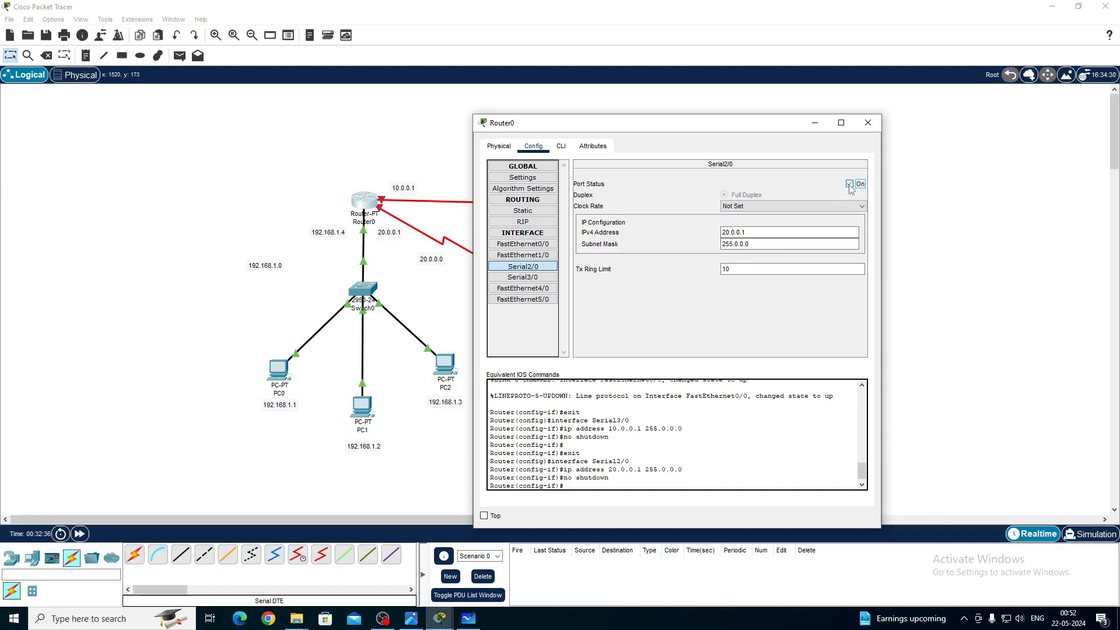
{"action": "left_click", "coordinate": [868, 122]}
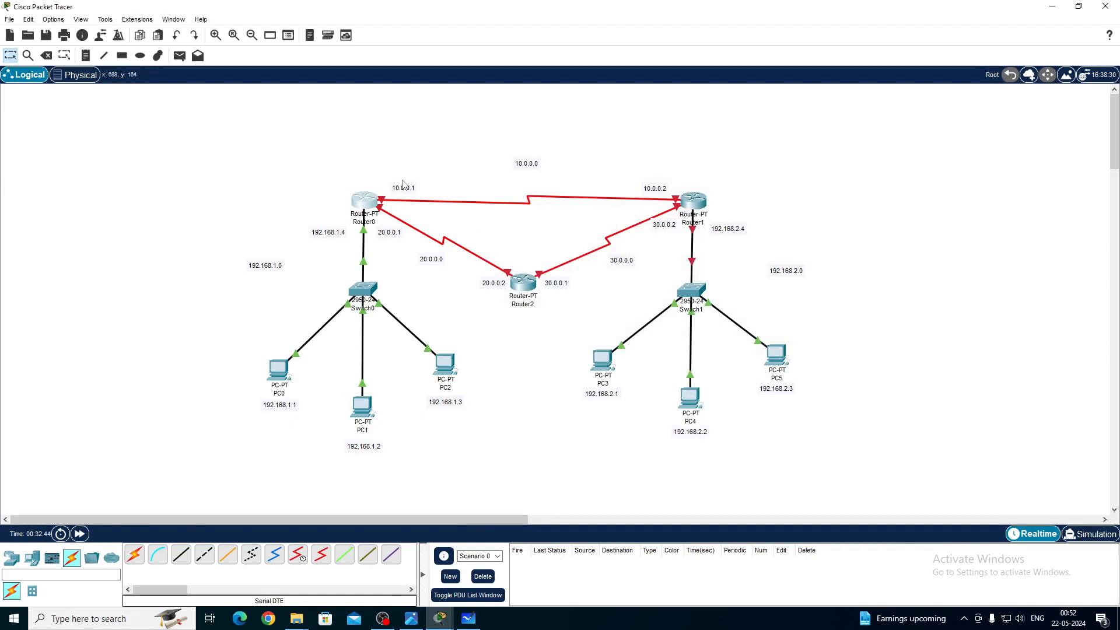
Open Router1's configuration and set the Serial2/0 interface's clock rate to 64000
{"action": "left_click", "coordinate": [694, 200]}
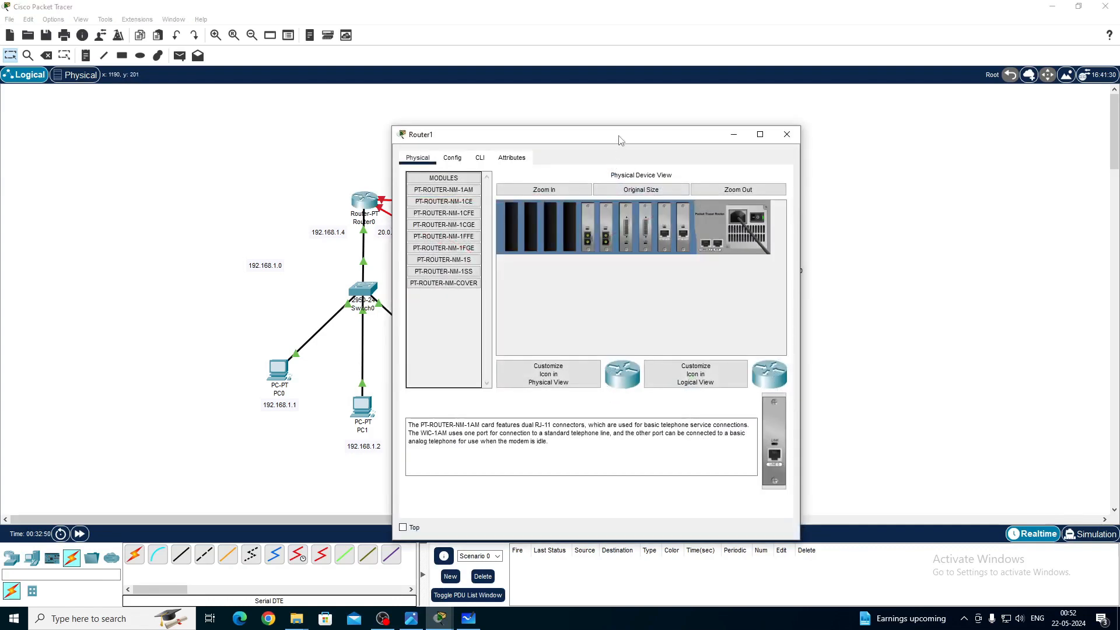
{"action": "left_click_drag", "start_coordinate": [620, 132], "coordinate": [869, 134]}
{"action": "left_click", "coordinate": [702, 151]}
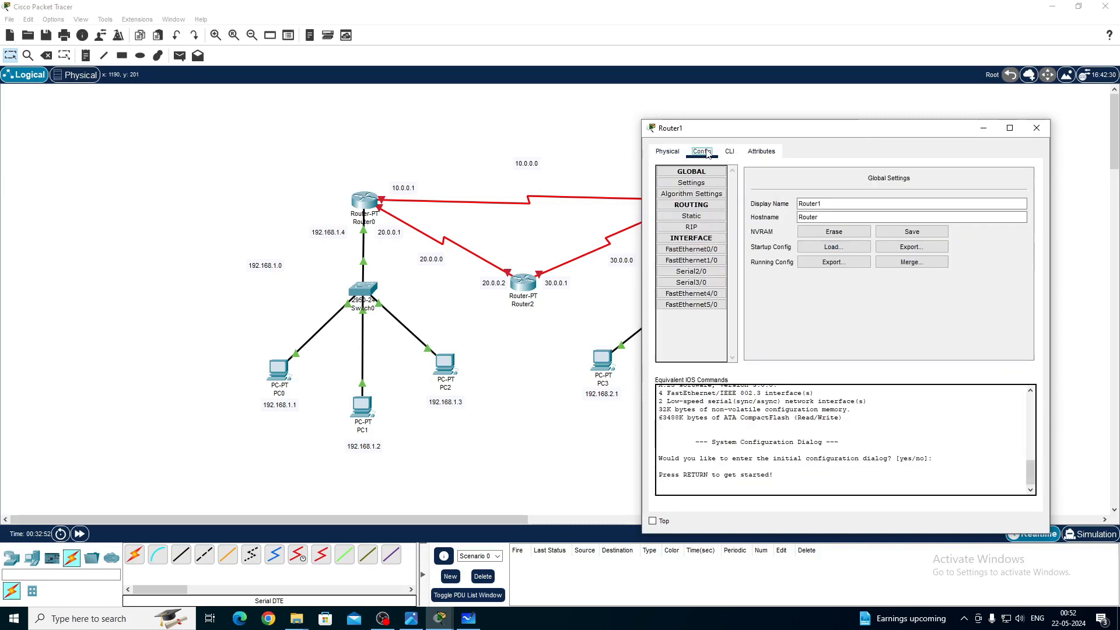
{"action": "left_click", "coordinate": [600, 153]}
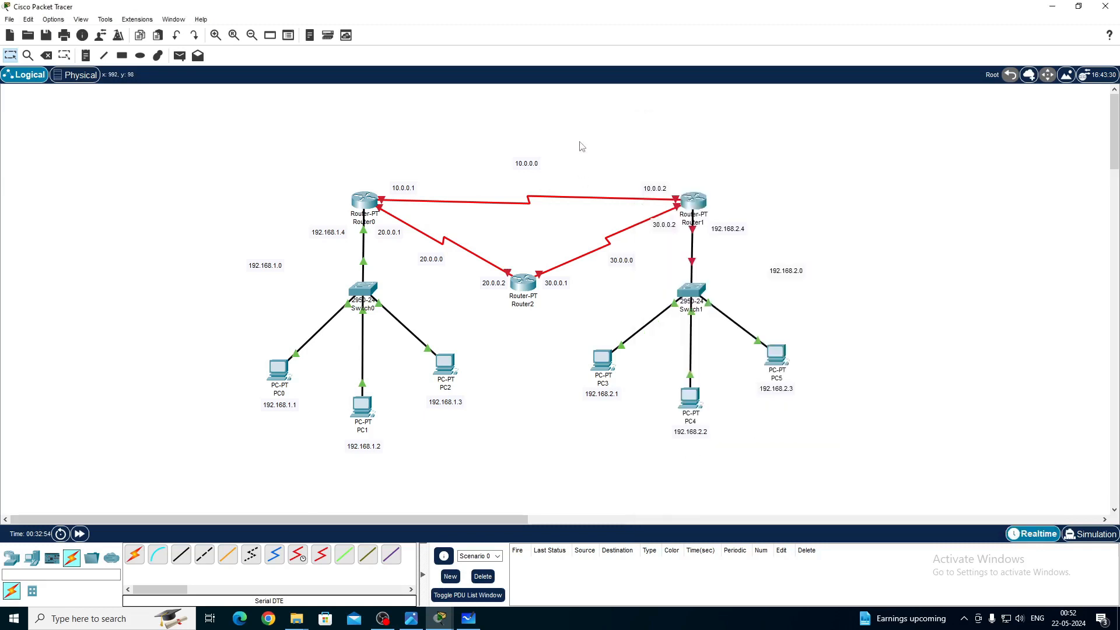
{"action": "left_click", "coordinate": [691, 202]}
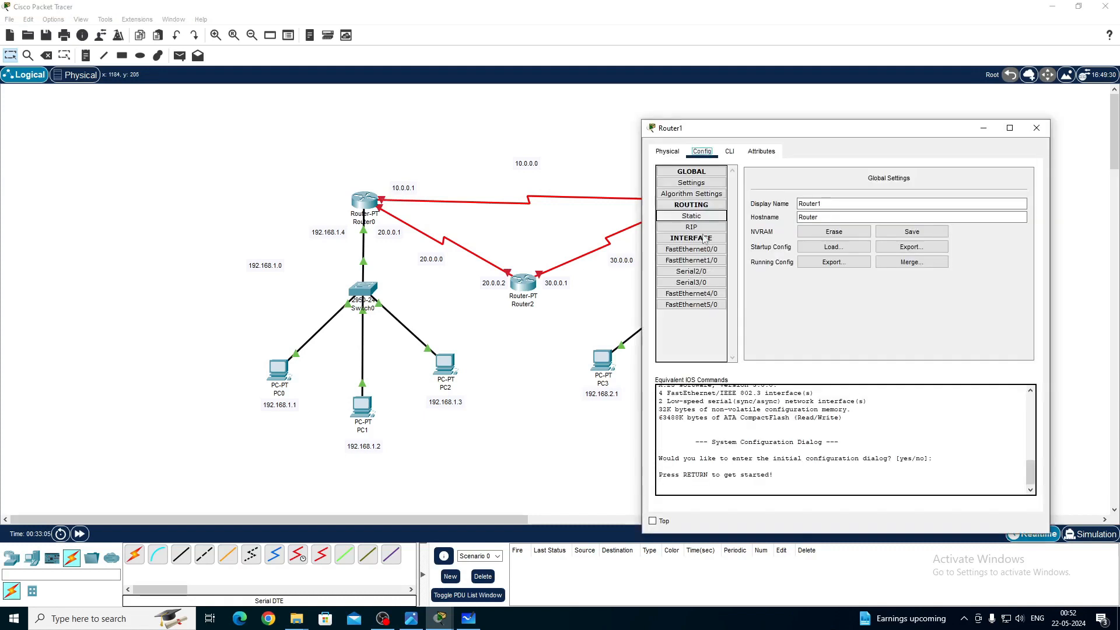
{"action": "left_click", "coordinate": [704, 272]}
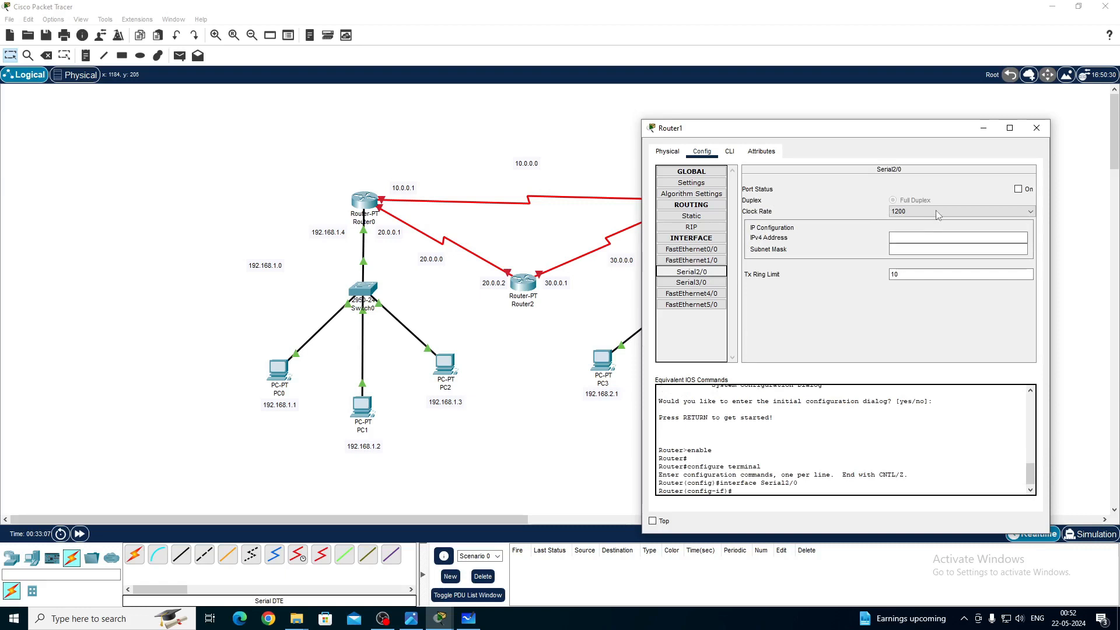
{"action": "left_click", "coordinate": [936, 212]}
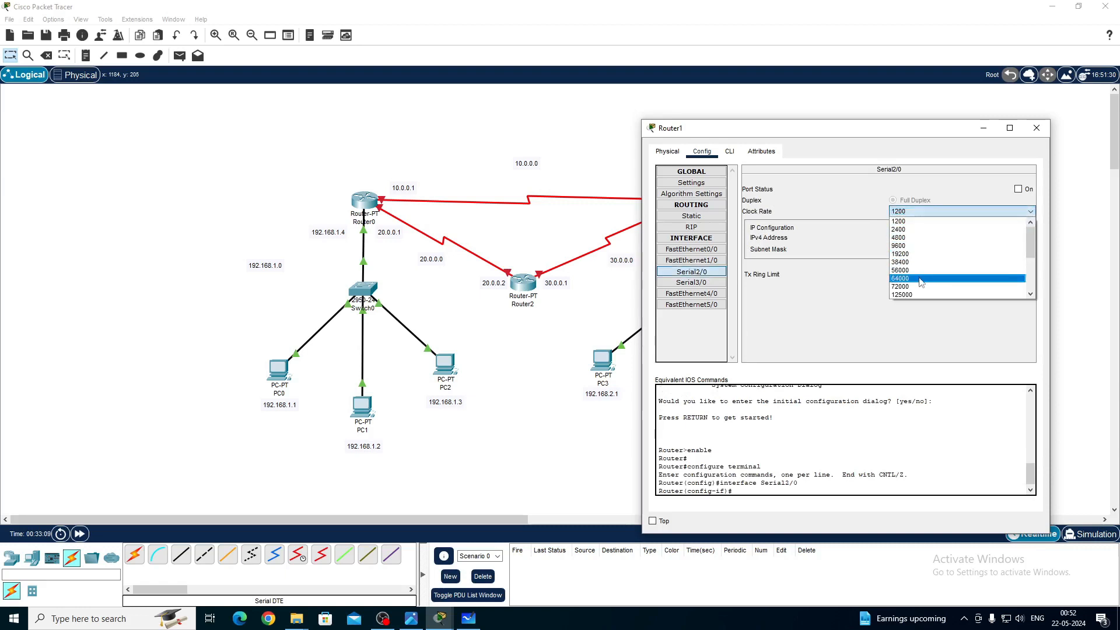
{"action": "left_click", "coordinate": [926, 278]}
Assign Router1's Serial2/0 the IPv4 address 10.0.0.2 with subnet mask 255.0.0.0, and turn the port on
{"action": "left_click", "coordinate": [922, 237]}
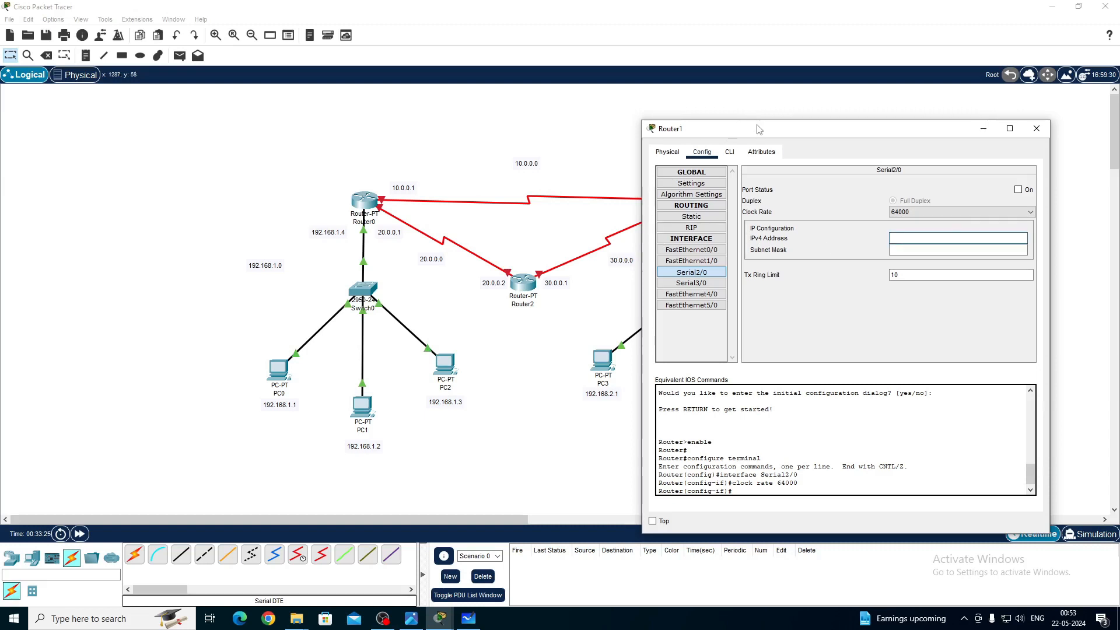
{"action": "left_click_drag", "start_coordinate": [758, 127], "coordinate": [817, 113]}
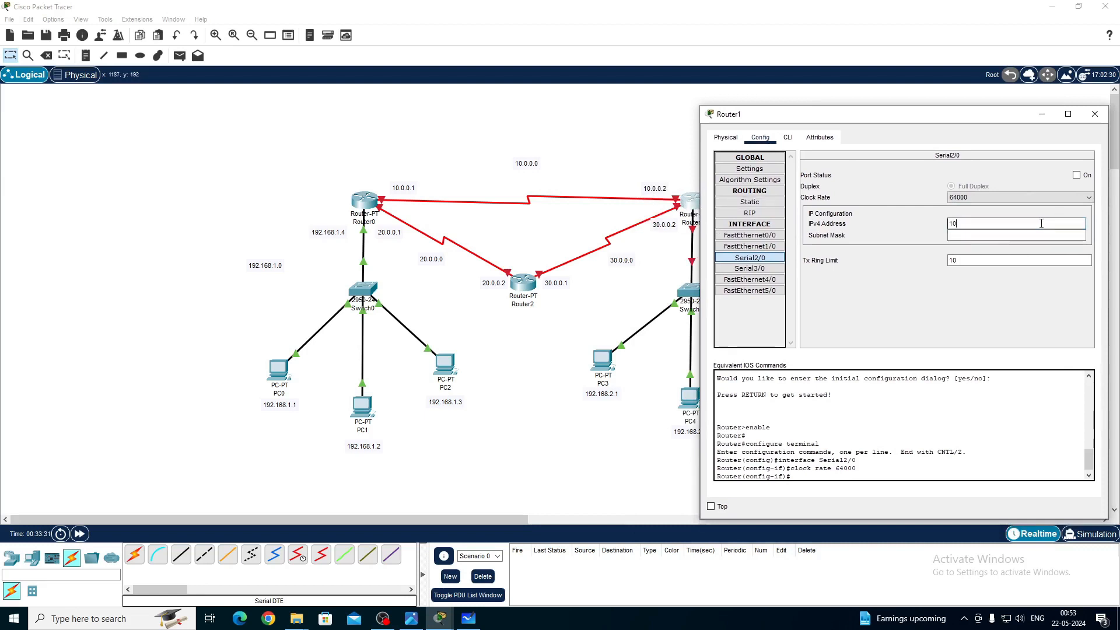
{"action": "type", "text": ".0.0.2"}
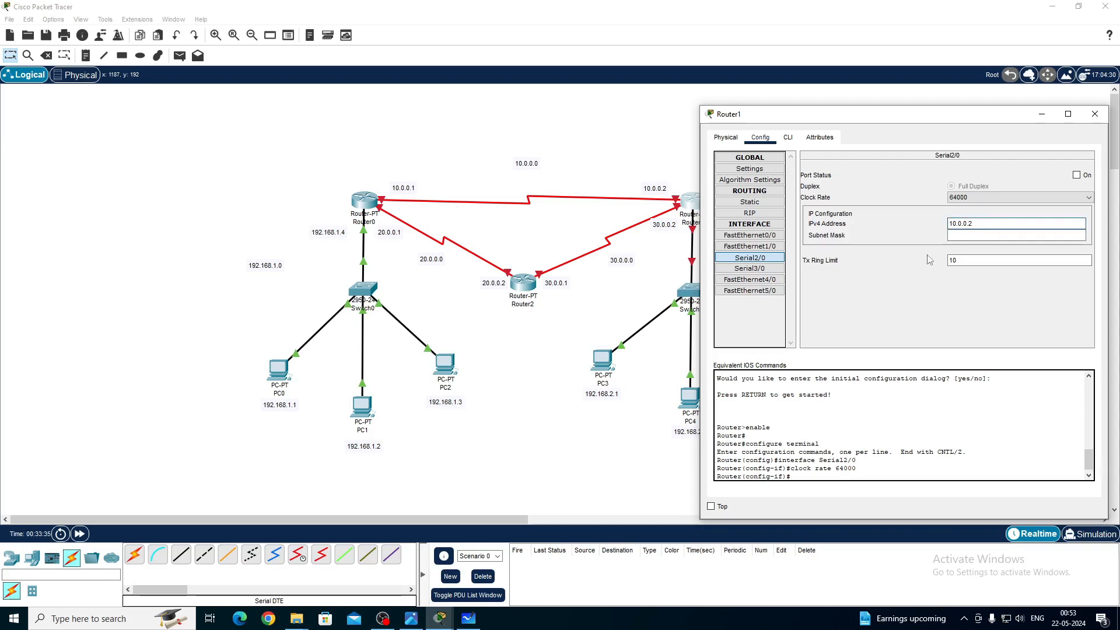
{"action": "key", "text": "Return"}
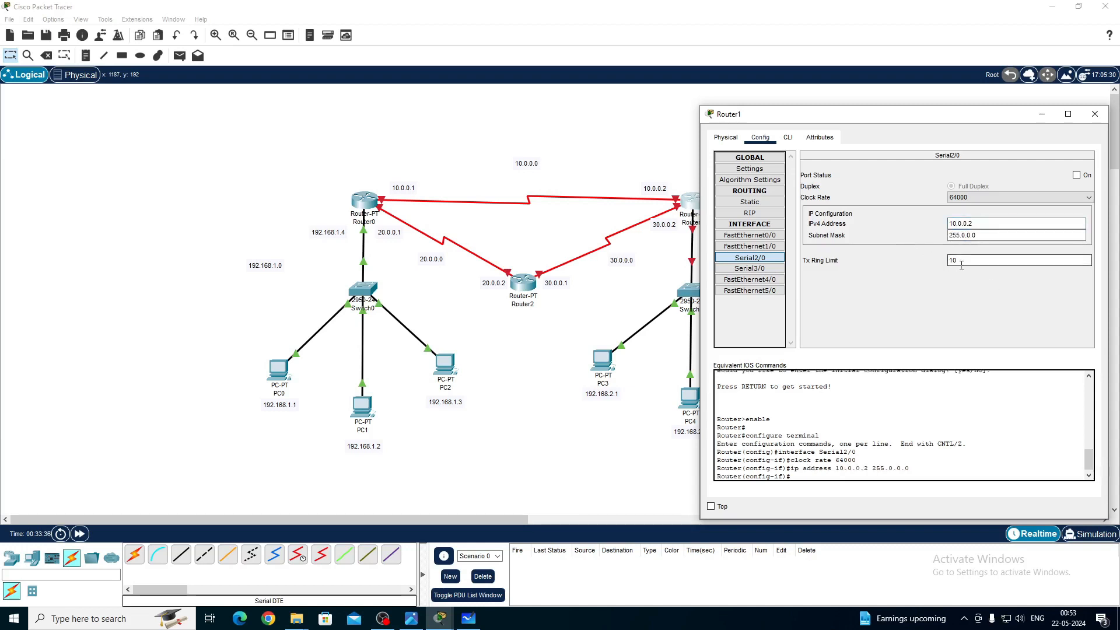
{"action": "left_click", "coordinate": [1076, 175]}
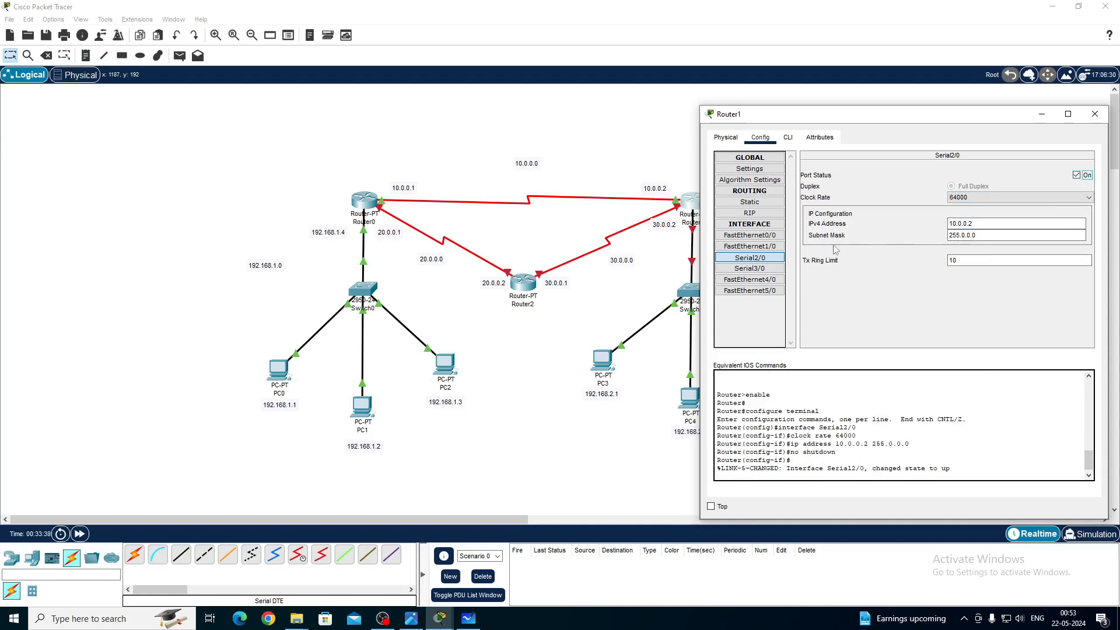
Configure Router1's Serial3/0 interface with IPv4 address 30.0.0.2, subnet mask 255.0.0.0 and clock rate 64000, and turn the port on
{"action": "left_click", "coordinate": [781, 269]}
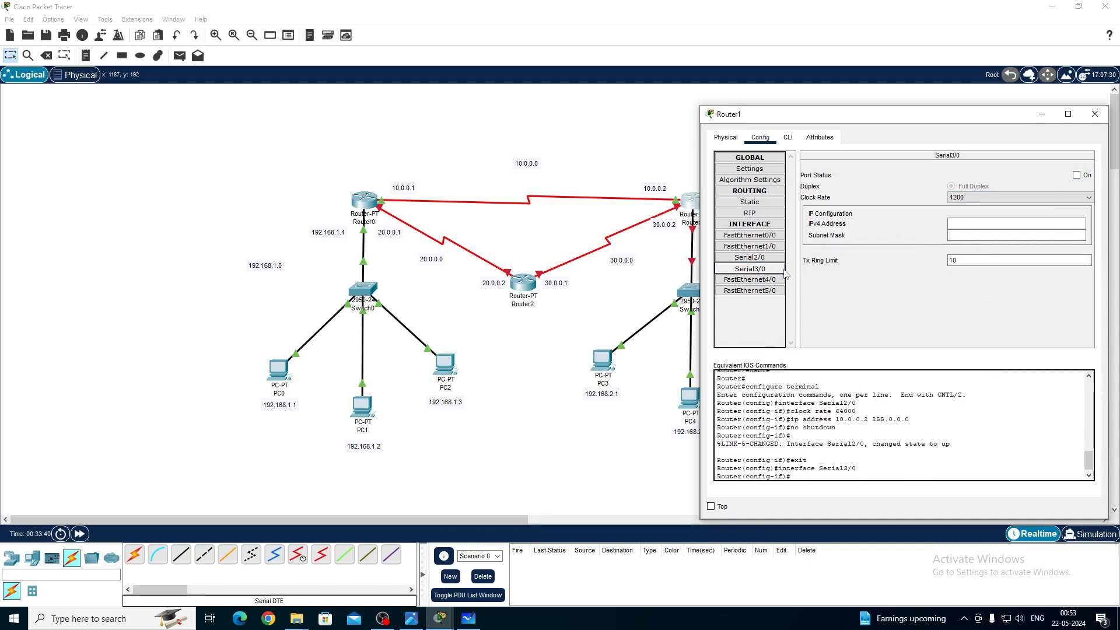
{"action": "left_click", "coordinate": [668, 230]}
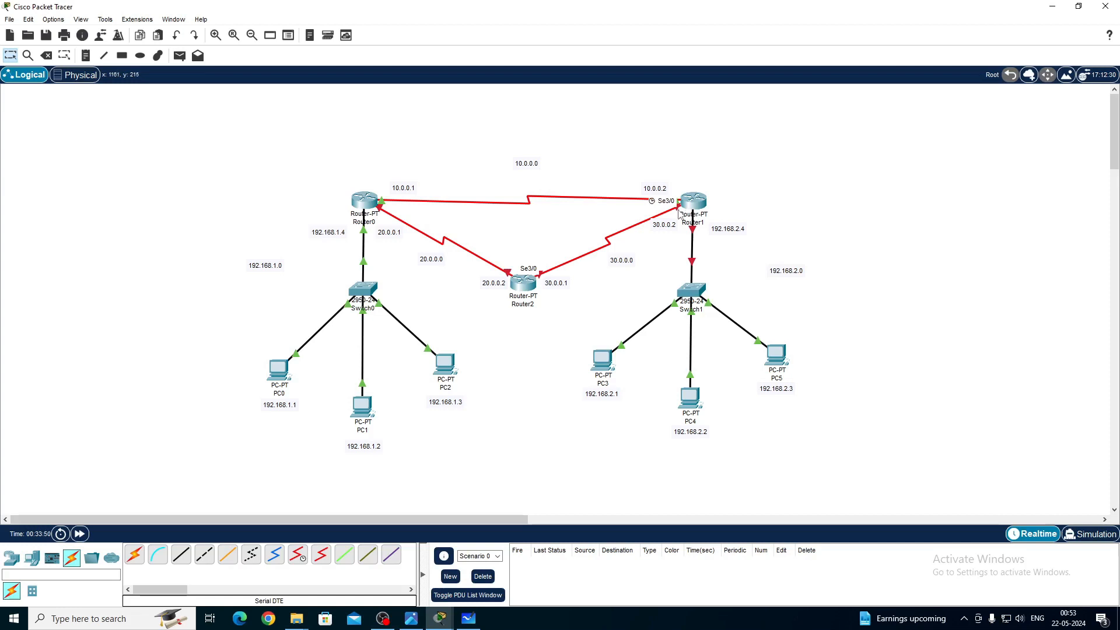
{"action": "left_click", "coordinate": [697, 204]}
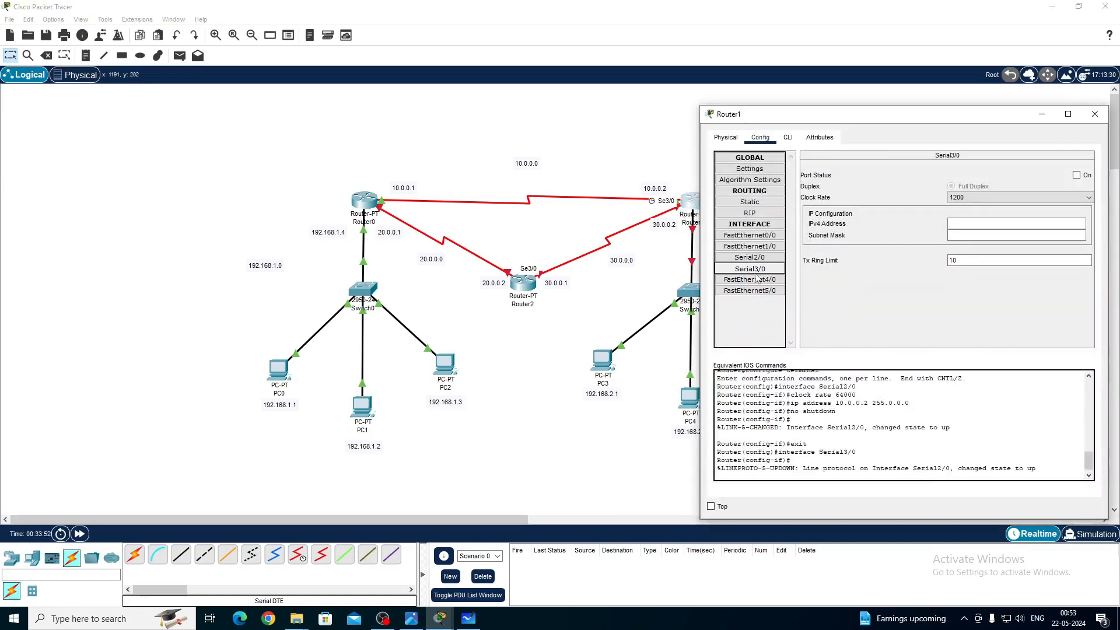
{"action": "left_click", "coordinate": [965, 222]}
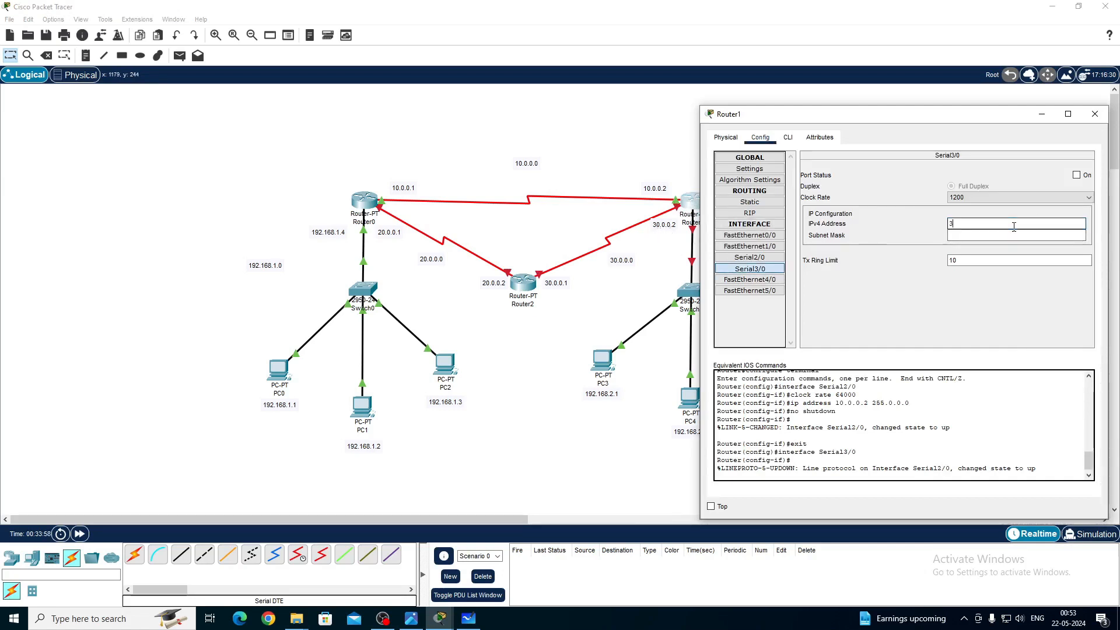
{"action": "type", "text": "30.0.0.2"}
{"action": "key", "text": "Return"}
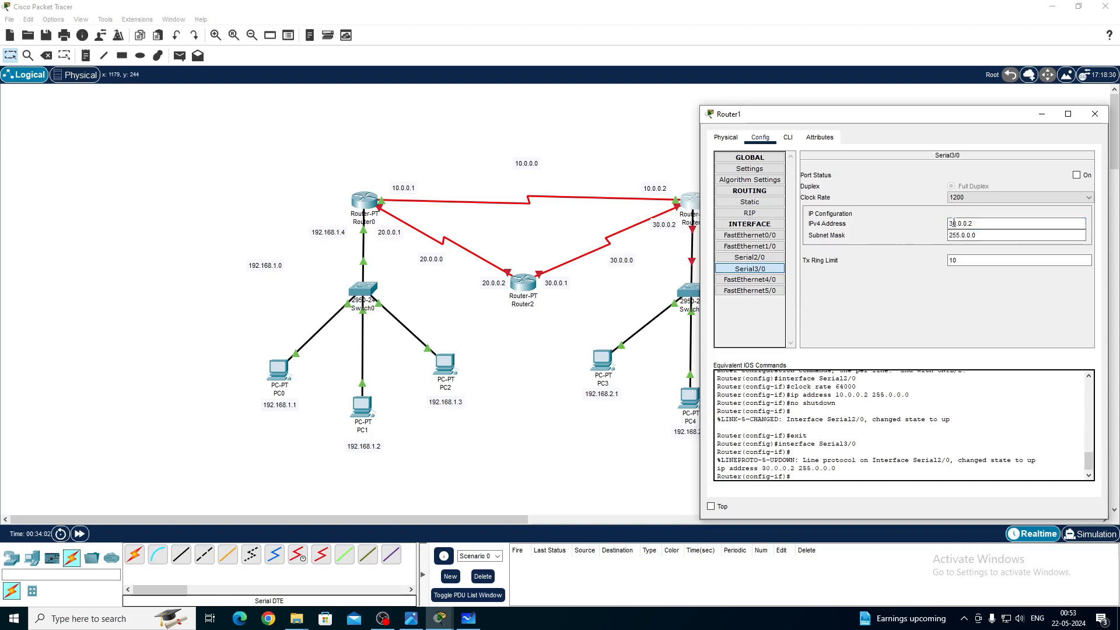
{"action": "left_click", "coordinate": [998, 197]}
{"action": "left_click", "coordinate": [983, 265]}
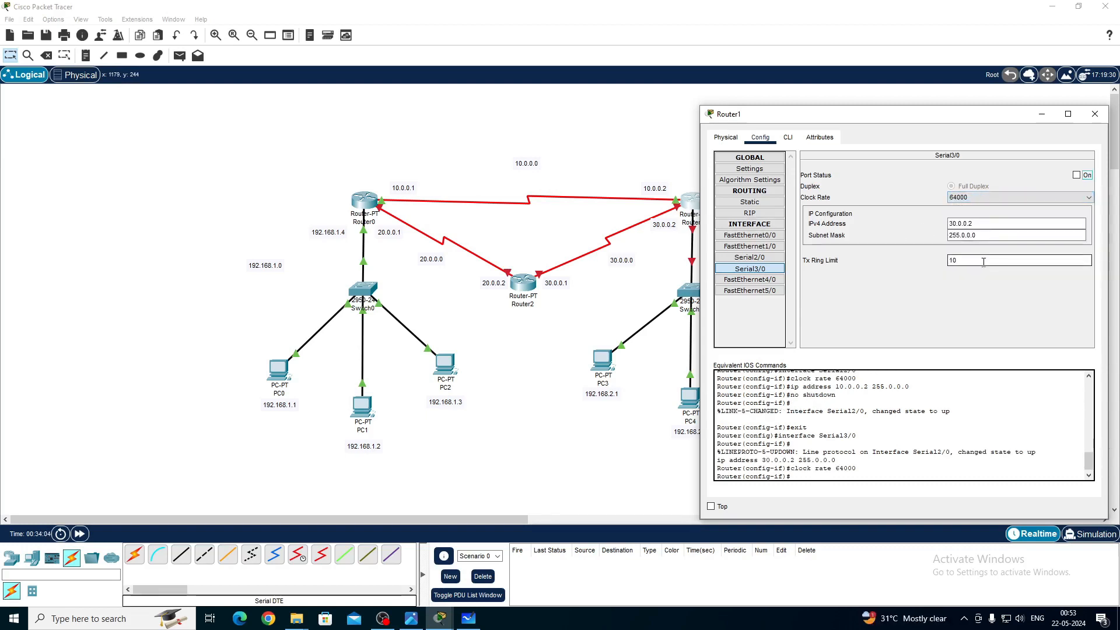
{"action": "left_click", "coordinate": [1076, 175]}
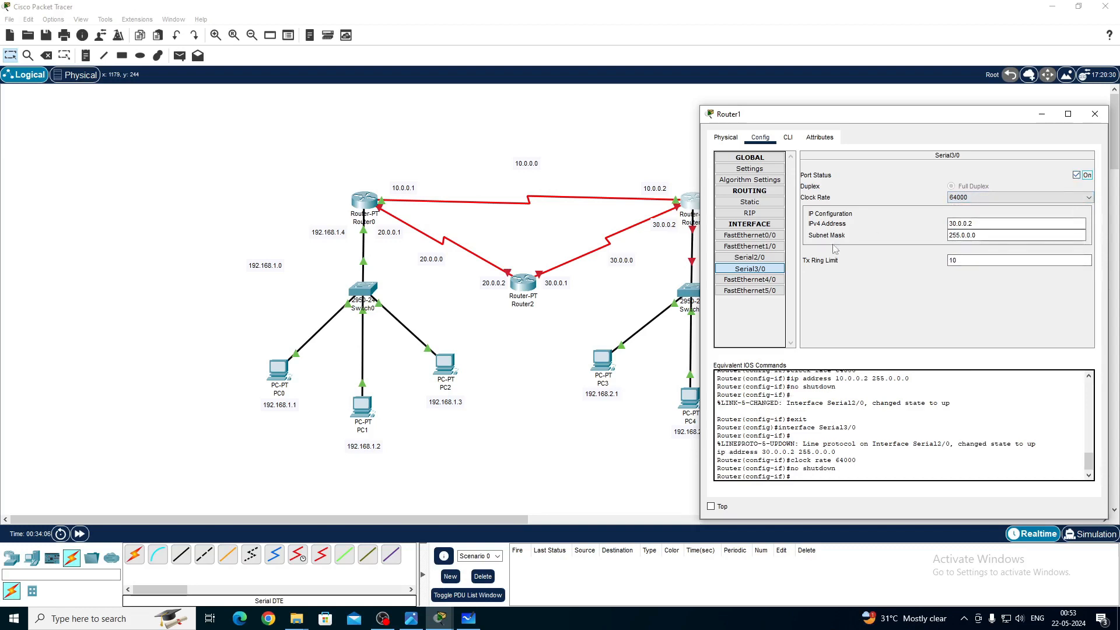
Configure Router1's FastEthernet0/0 interface with IPv4 address 192.168.2.4 and subnet mask 255.255.255.0, and turn the port on
{"action": "left_click", "coordinate": [773, 235]}
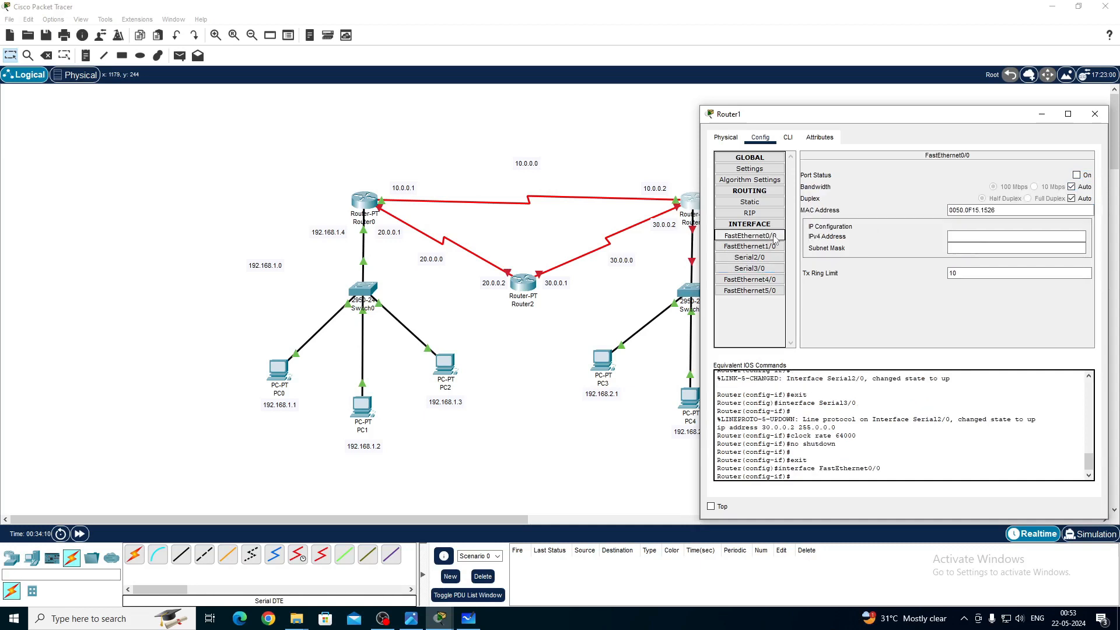
{"action": "left_click", "coordinate": [655, 158]}
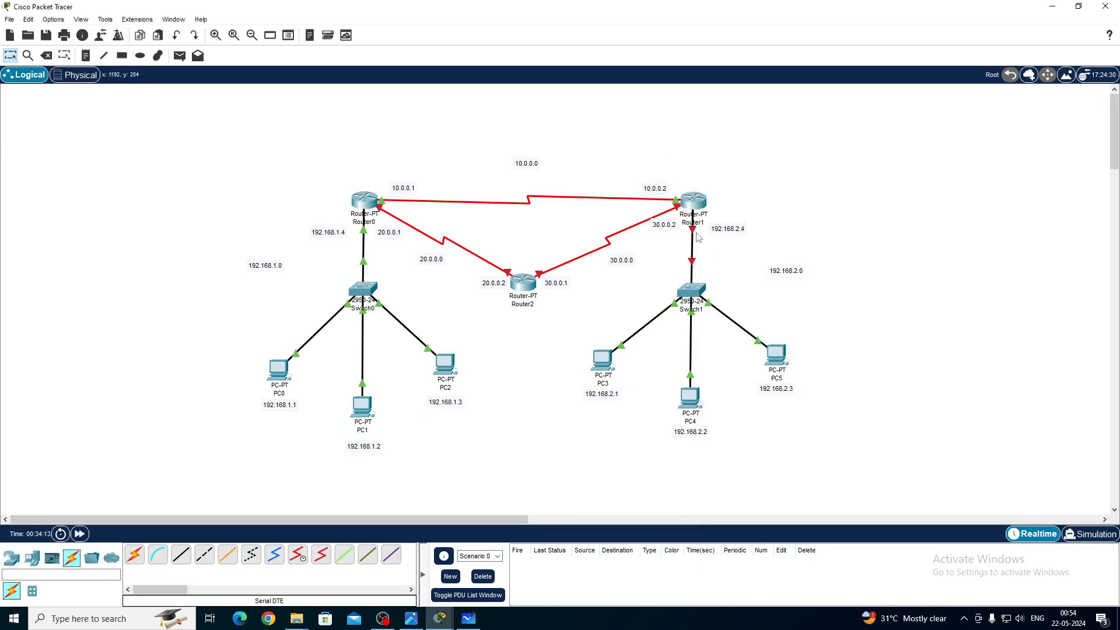
{"action": "mouse_move", "coordinate": [694, 230]}
{"action": "mouse_move", "coordinate": [706, 202]}
{"action": "left_click", "coordinate": [693, 201]}
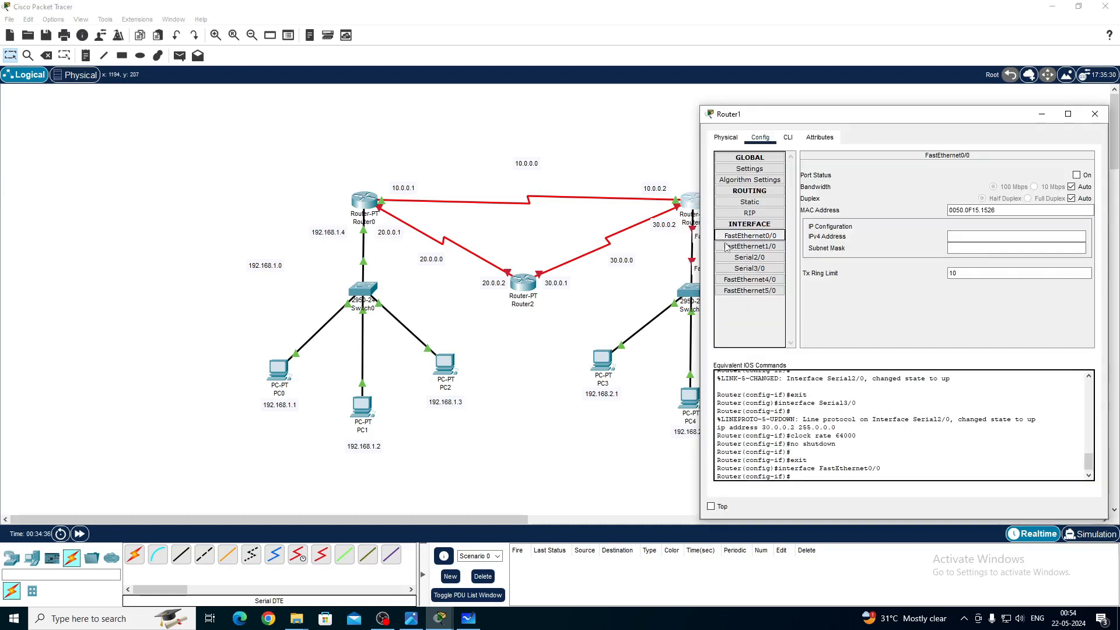
{"action": "left_click", "coordinate": [758, 236]}
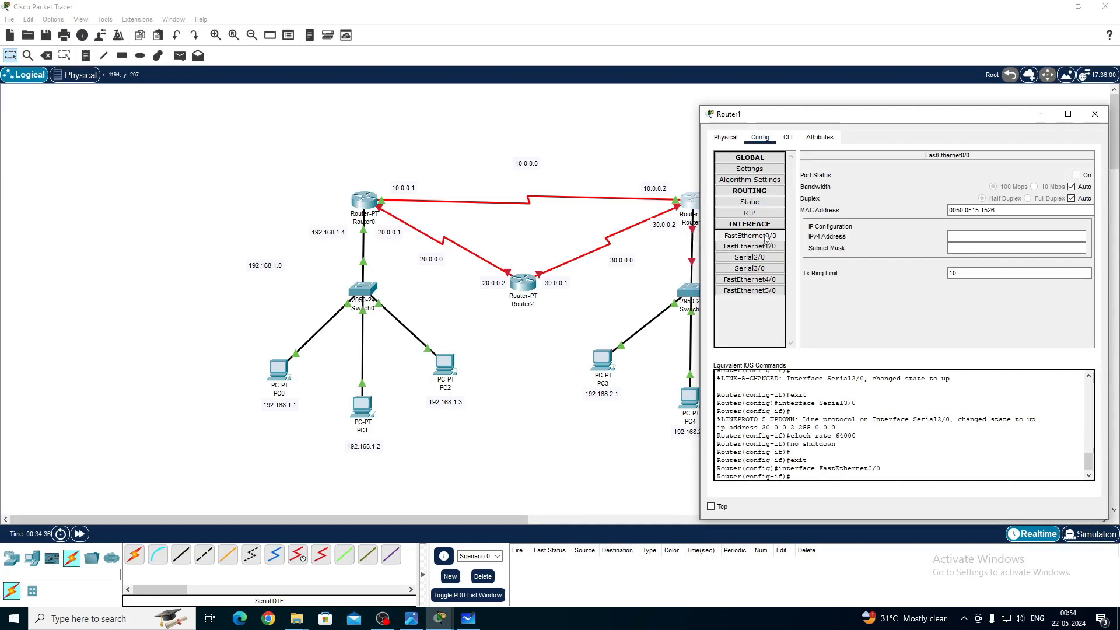
{"action": "left_click", "coordinate": [966, 236]}
{"action": "left_click_drag", "start_coordinate": [875, 114], "coordinate": [934, 114]}
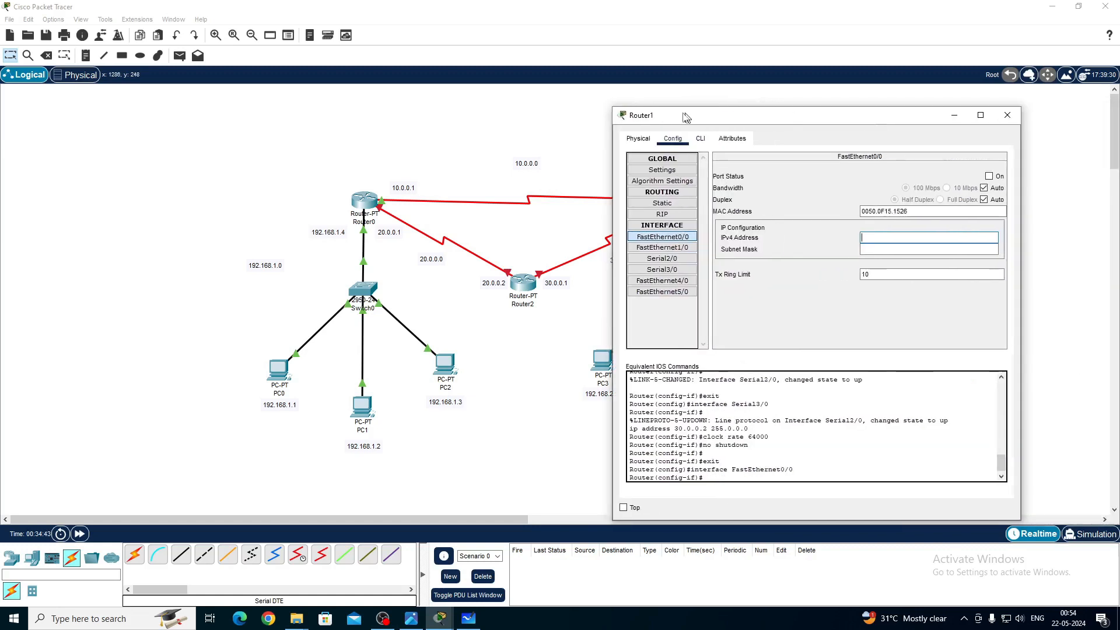
{"action": "left_click_drag", "start_coordinate": [834, 115], "coordinate": [685, 116]}
{"action": "type", "text": "192"}
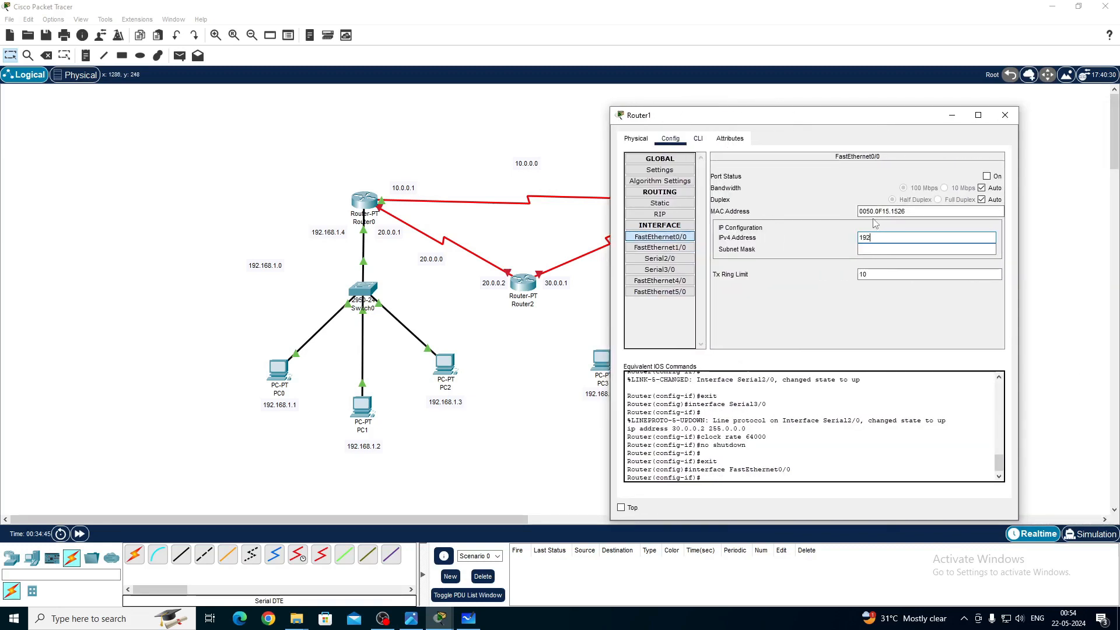
{"action": "type", "text": ".168.2.4"}
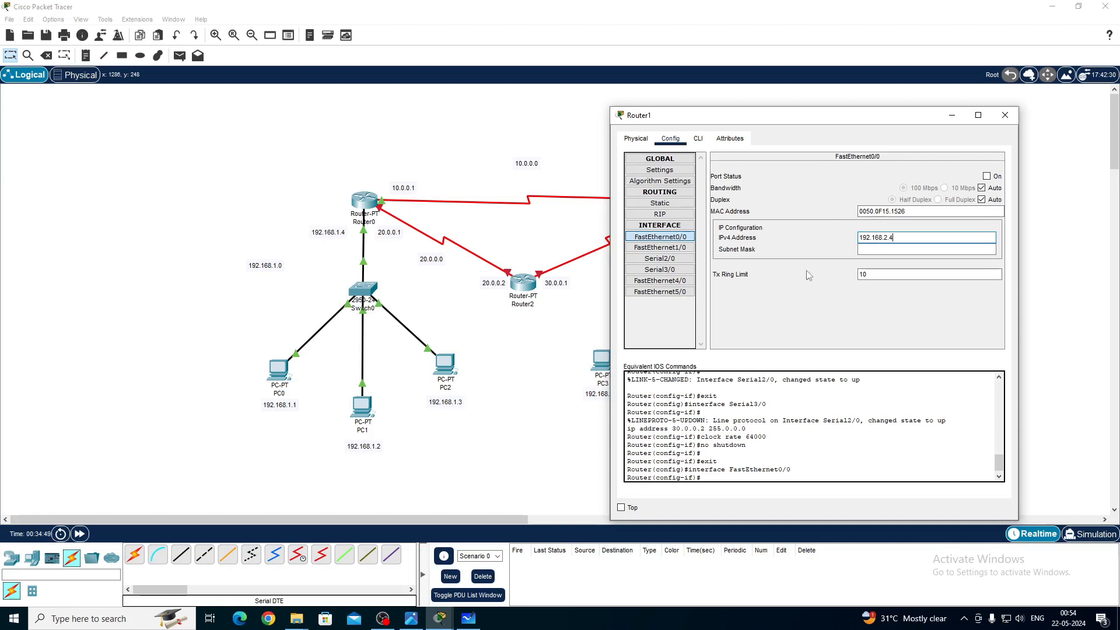
{"action": "left_click_drag", "start_coordinate": [749, 124], "coordinate": [300, 159]}
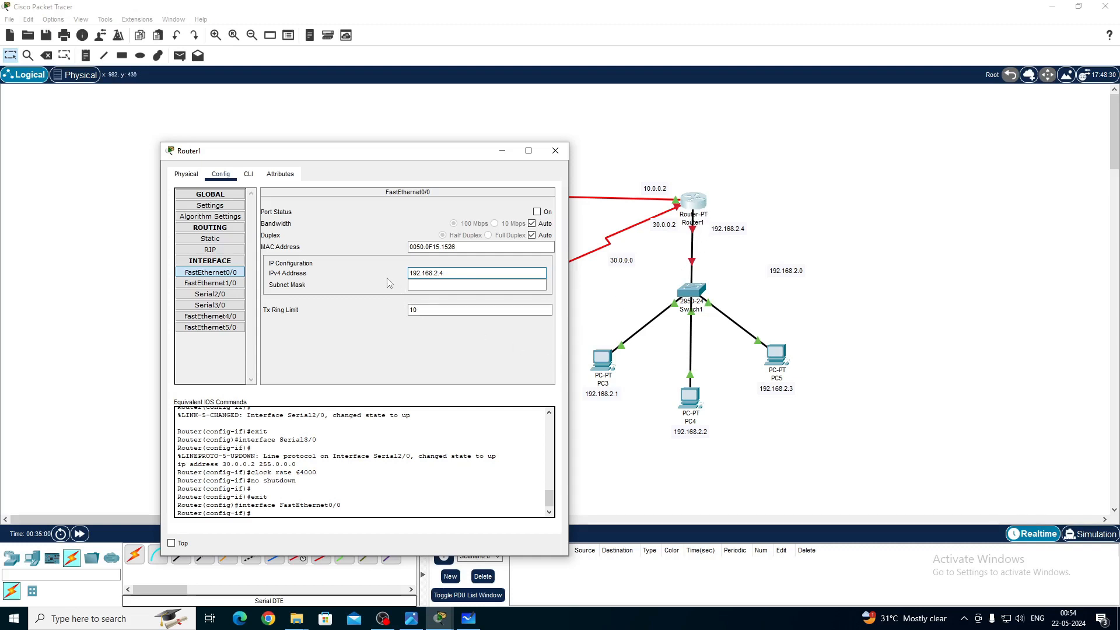
{"action": "key", "text": "Tab"}
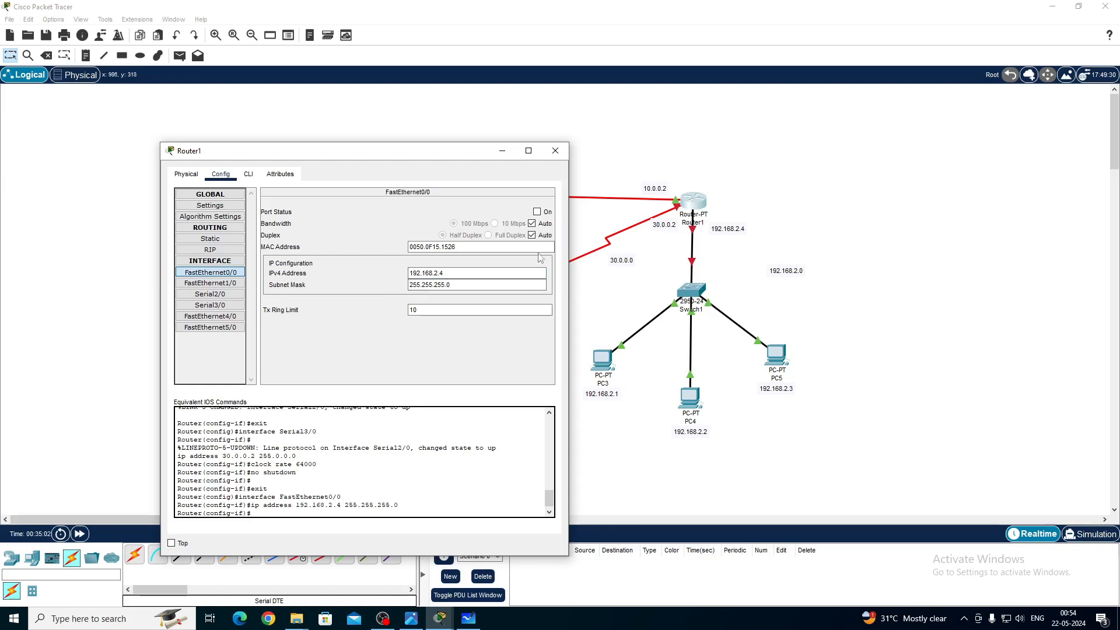
{"action": "left_click", "coordinate": [537, 212]}
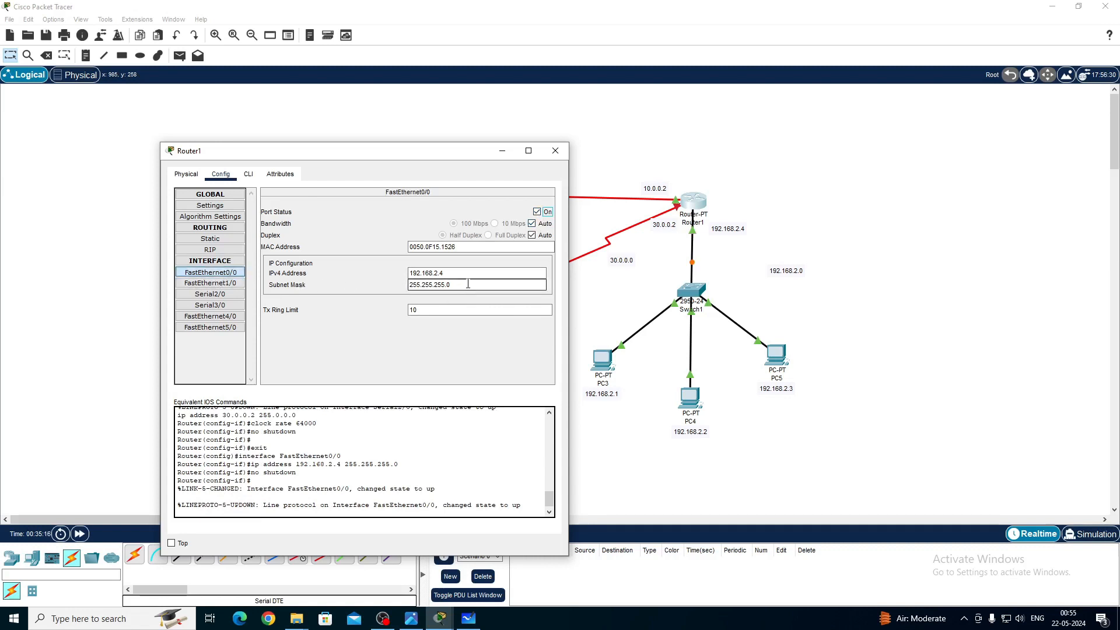
Review the IP settings of Router1's FastEthernet0/0, Serial2/0 and Serial3/0 interfaces, and close the router window
{"action": "left_click_drag", "start_coordinate": [464, 273], "coordinate": [401, 280]}
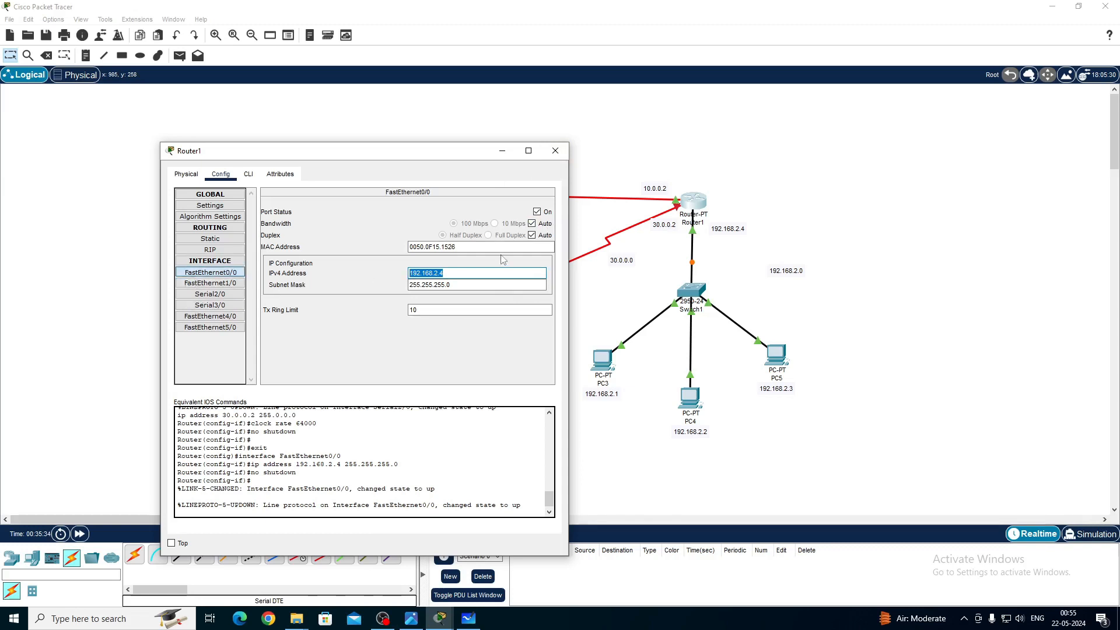
{"action": "left_click", "coordinate": [241, 295]}
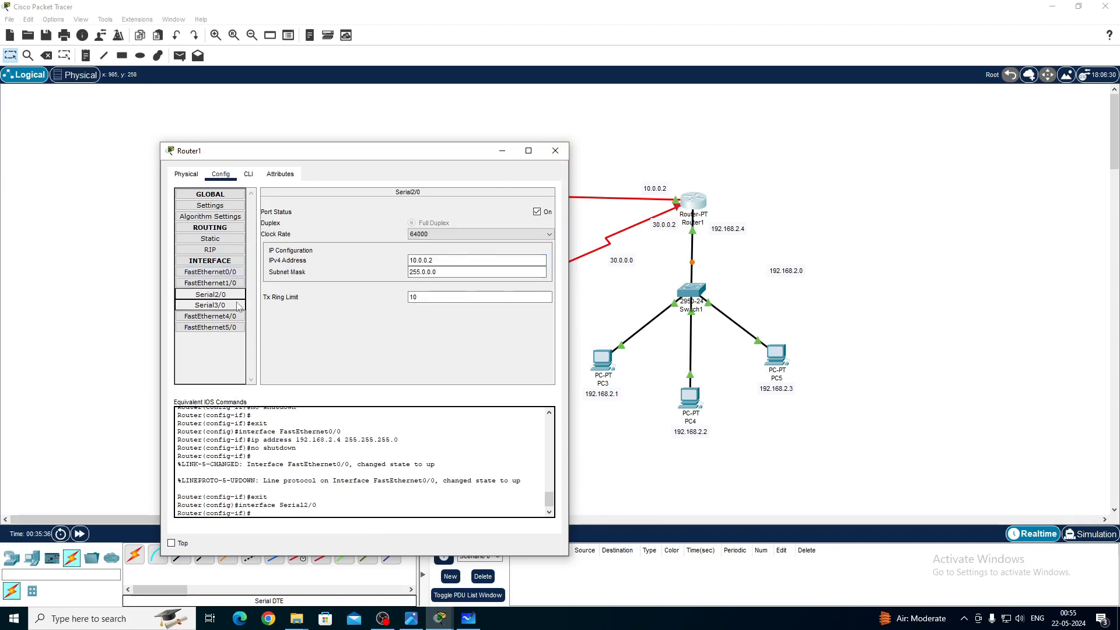
{"action": "left_click", "coordinate": [238, 306]}
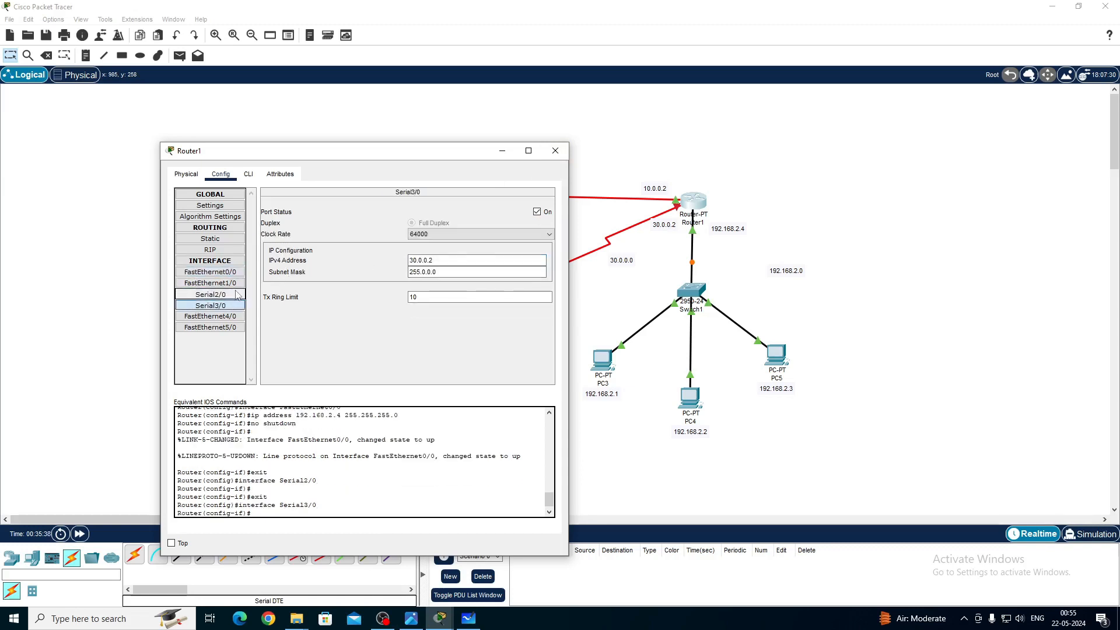
{"action": "left_click", "coordinate": [236, 294]}
{"action": "left_click", "coordinate": [231, 307]}
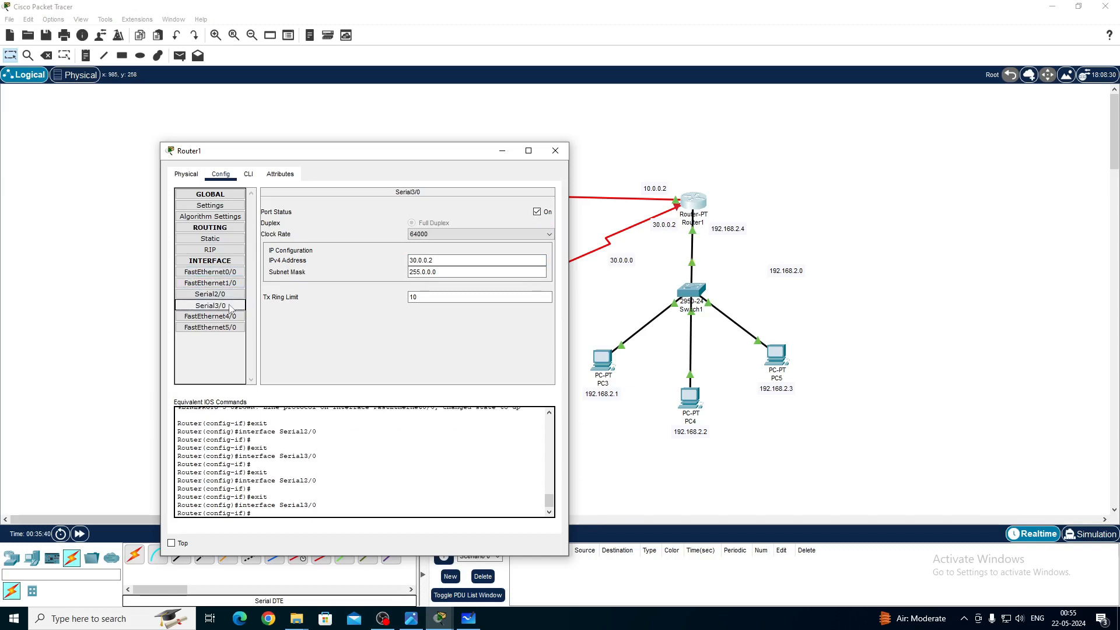
{"action": "left_click", "coordinate": [555, 151]}
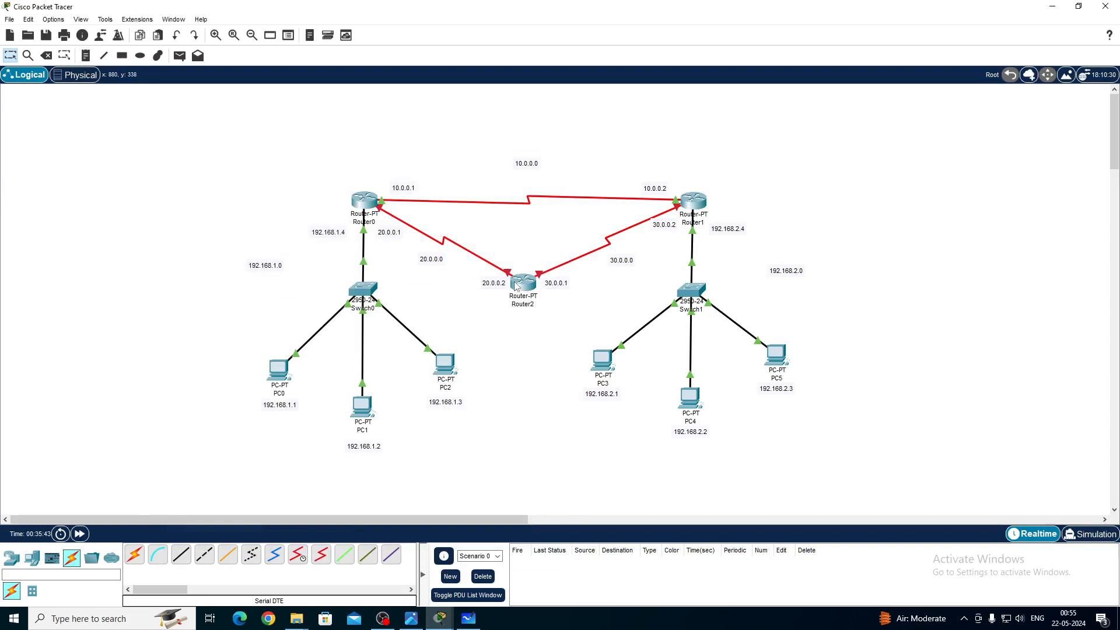
Assign Router2's Serial2/0 interface the IPv4 address 20.0.0.2 with subnet mask 255.0.0.0
{"action": "mouse_move", "coordinate": [516, 285]}
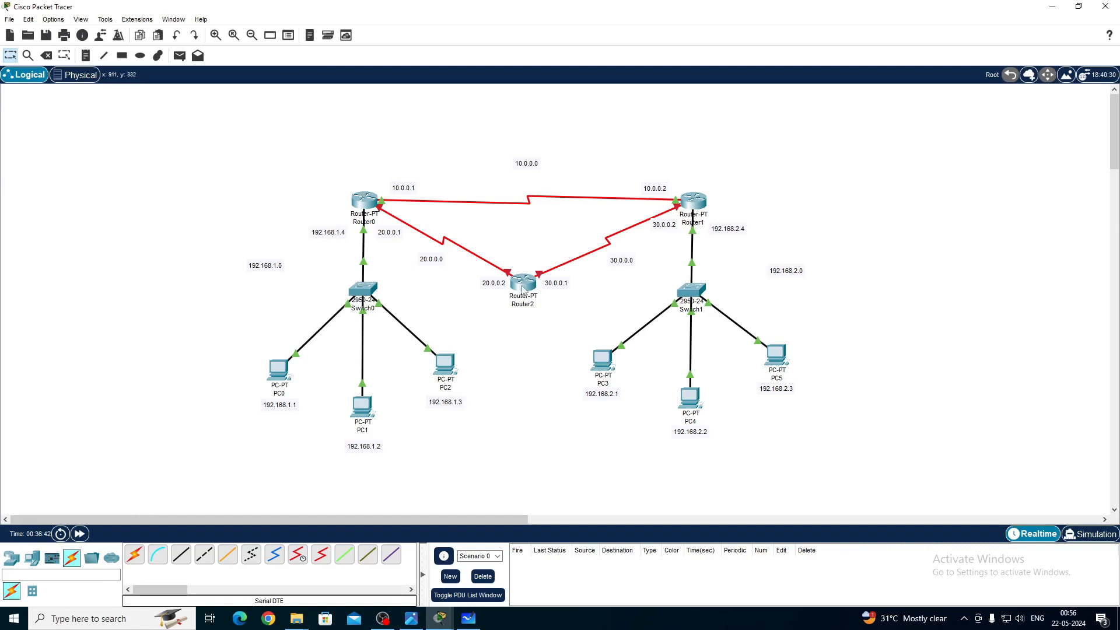
{"action": "left_click", "coordinate": [527, 284]}
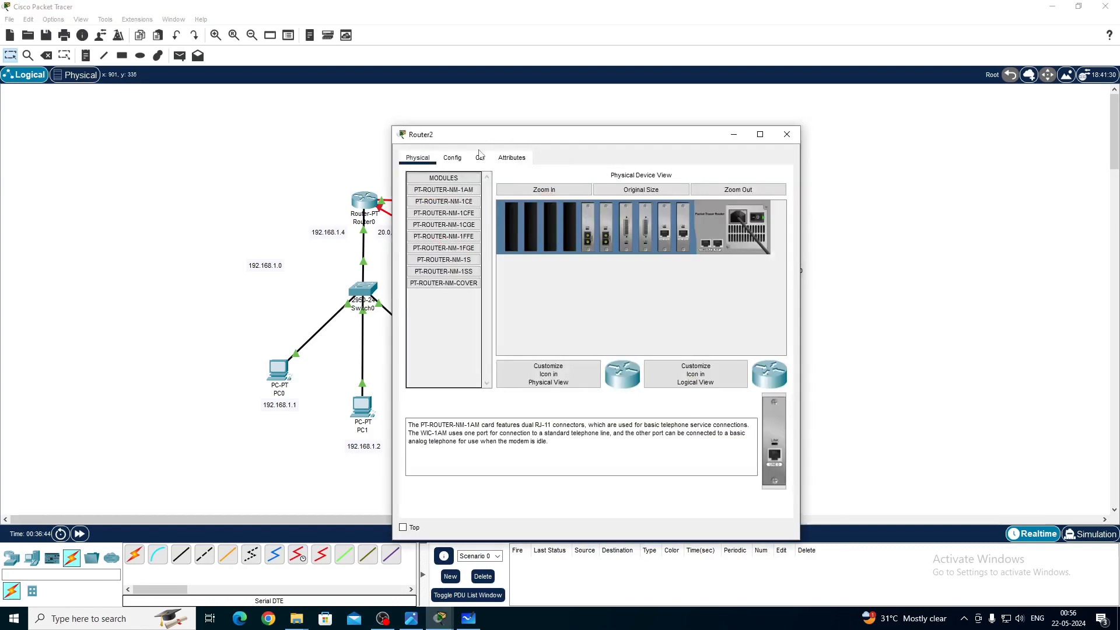
{"action": "left_click_drag", "start_coordinate": [505, 142], "coordinate": [768, 119]}
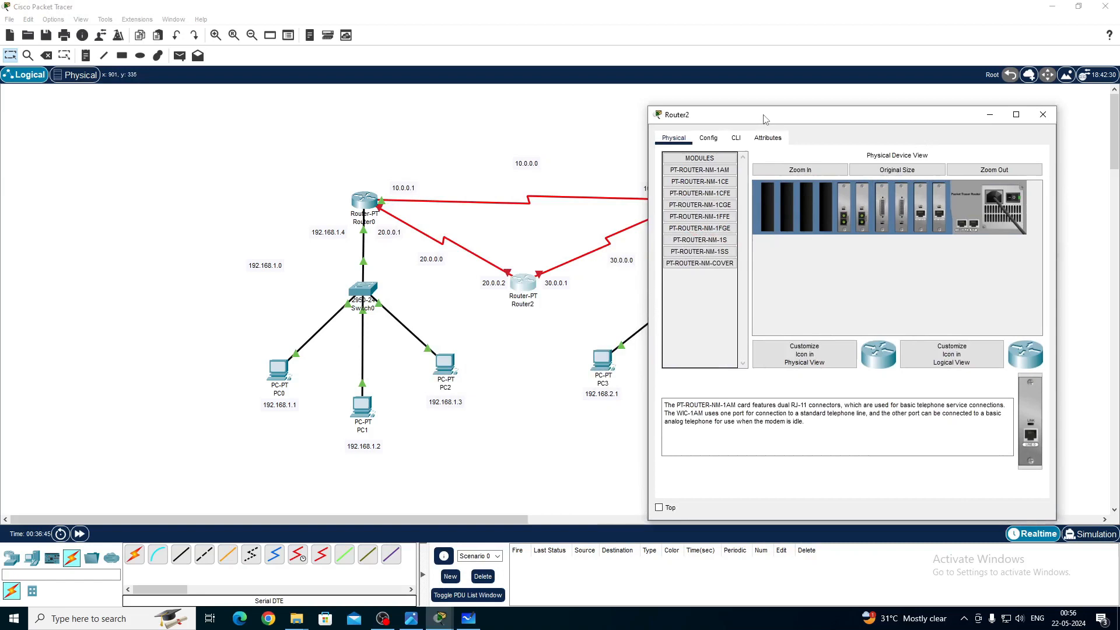
{"action": "left_click", "coordinate": [736, 139]}
{"action": "left_click", "coordinate": [708, 139]}
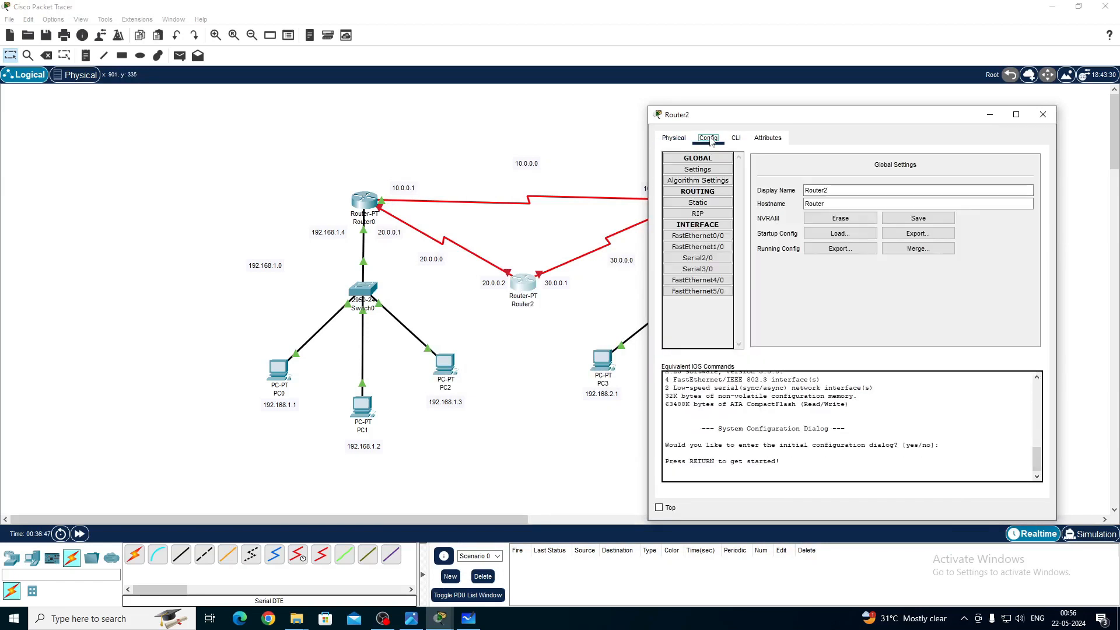
{"action": "left_click", "coordinate": [708, 259]}
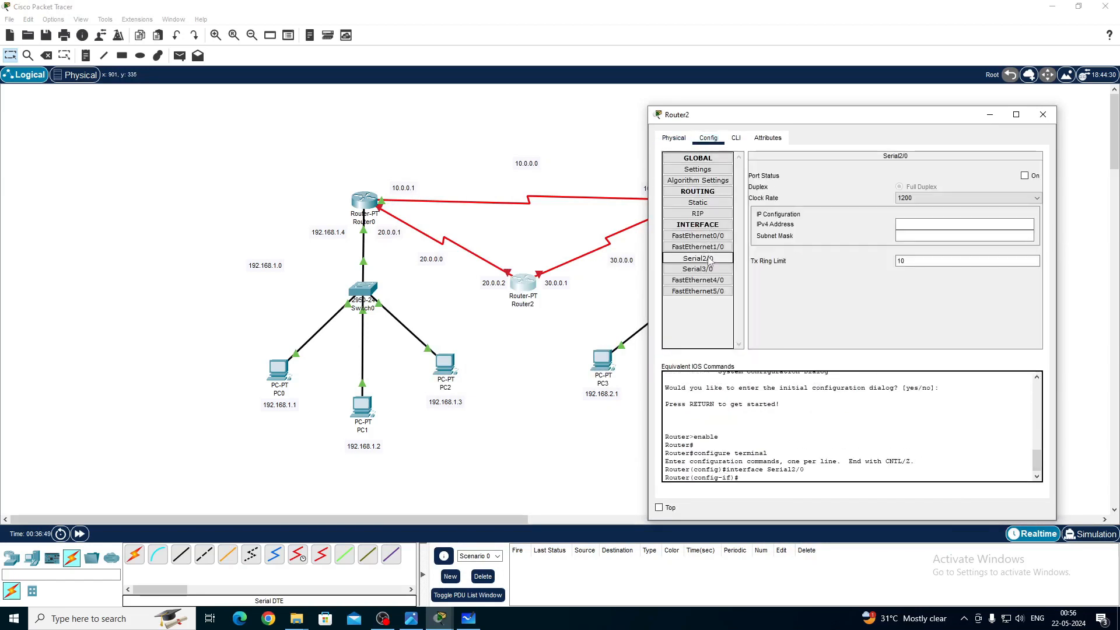
{"action": "left_click", "coordinate": [493, 243]}
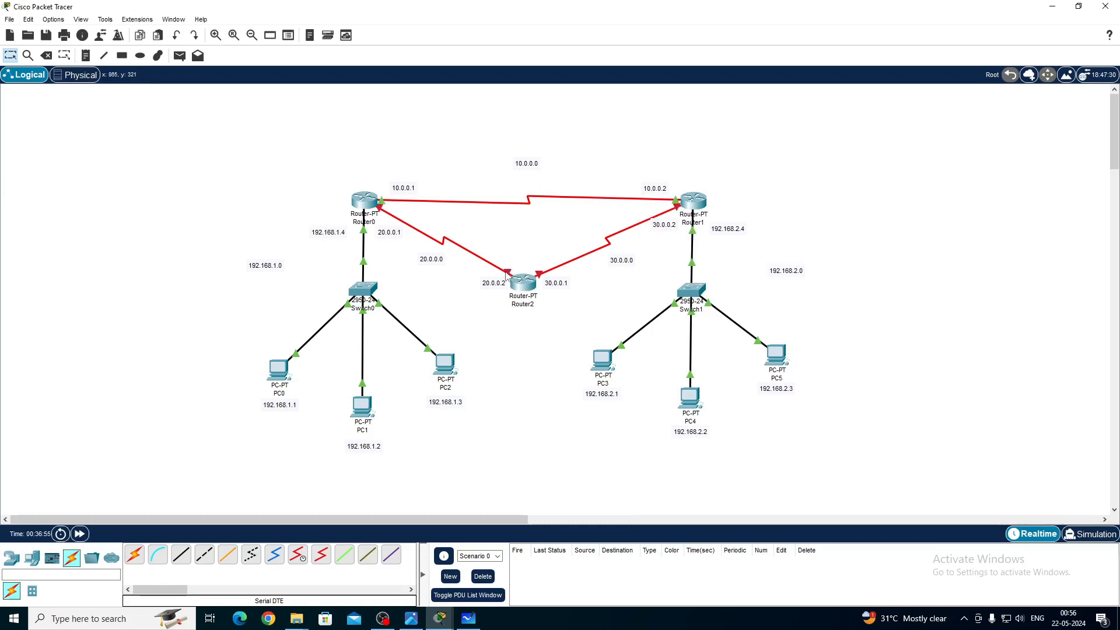
{"action": "left_click", "coordinate": [525, 285]}
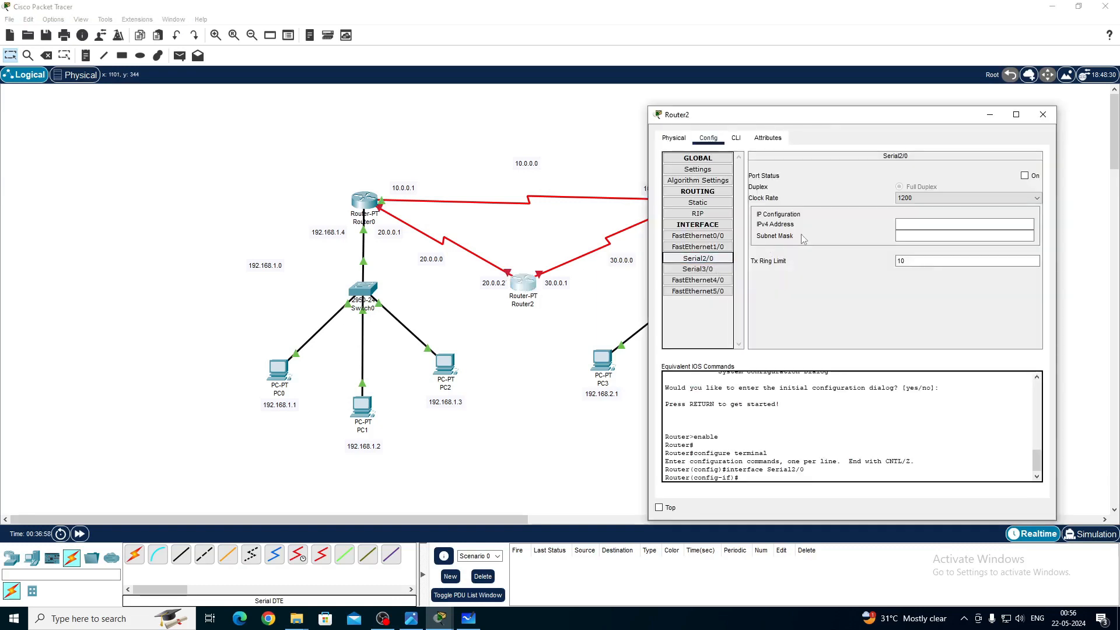
{"action": "left_click", "coordinate": [972, 223]}
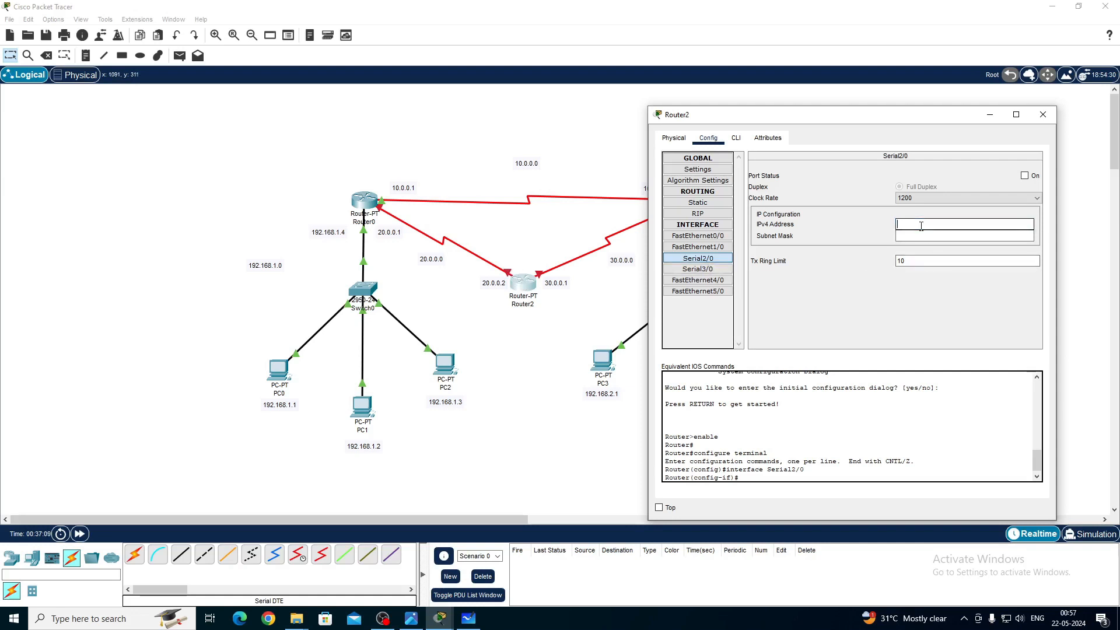
{"action": "type", "text": "20.0.0.2"}
{"action": "left_click", "coordinate": [919, 236]}
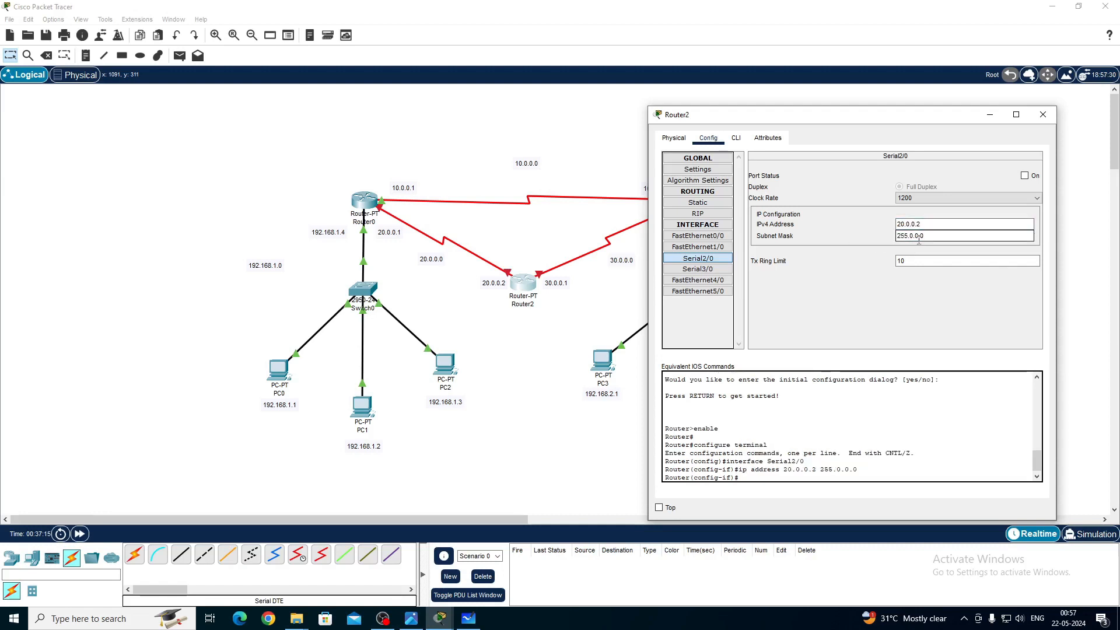
Set the clock rate of Router2's Serial2/0 to 64000 and turn the port on
{"action": "left_click", "coordinate": [933, 198]}
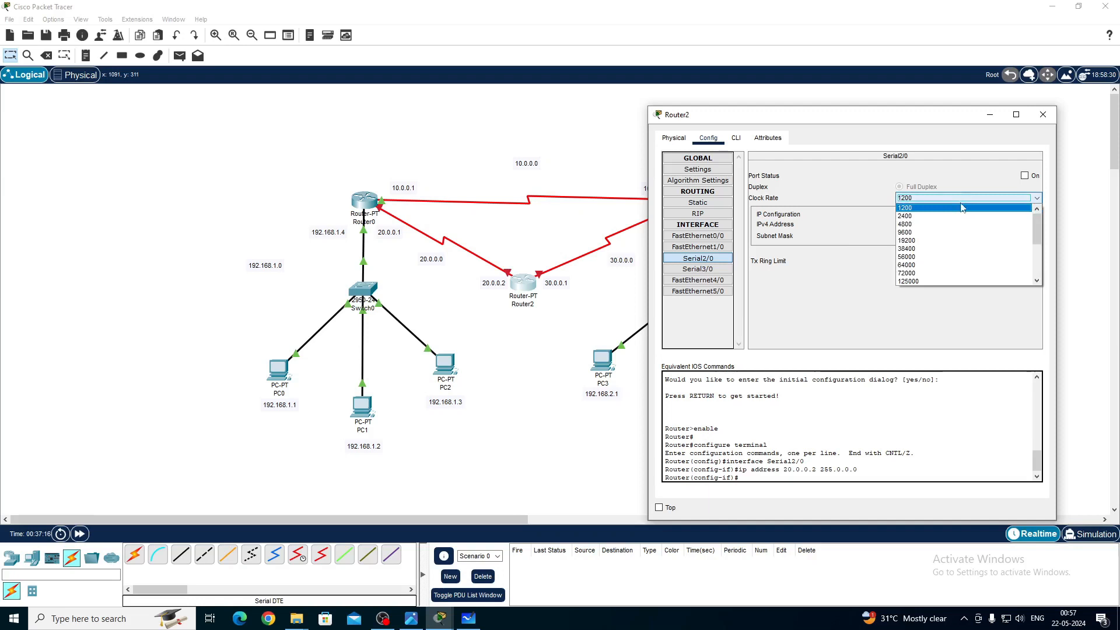
{"action": "left_click", "coordinate": [932, 265]}
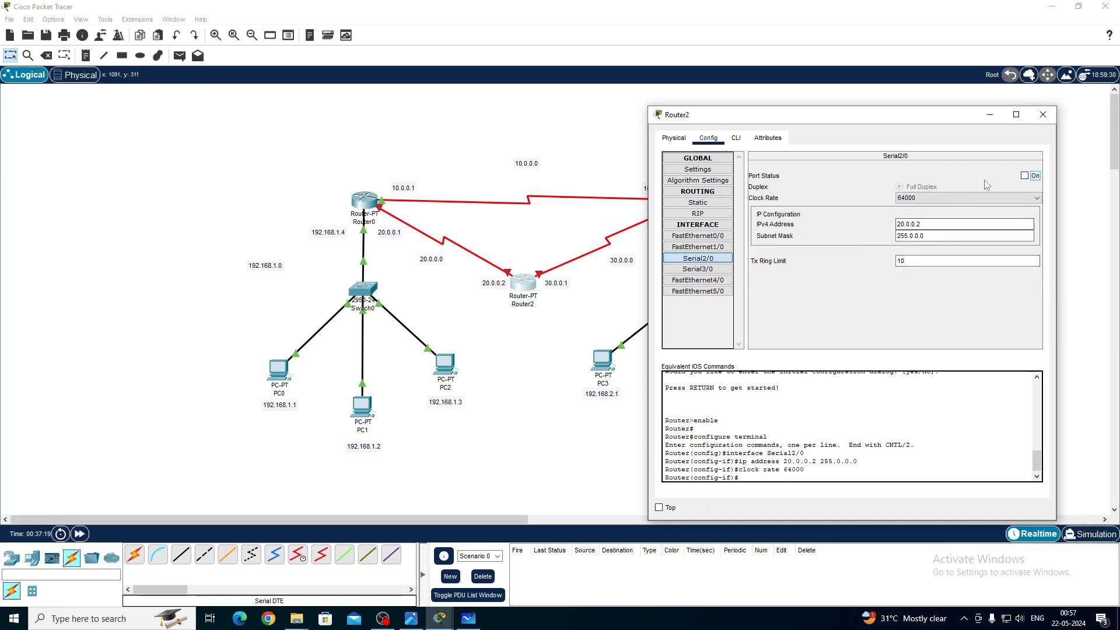
{"action": "left_click", "coordinate": [1025, 176]}
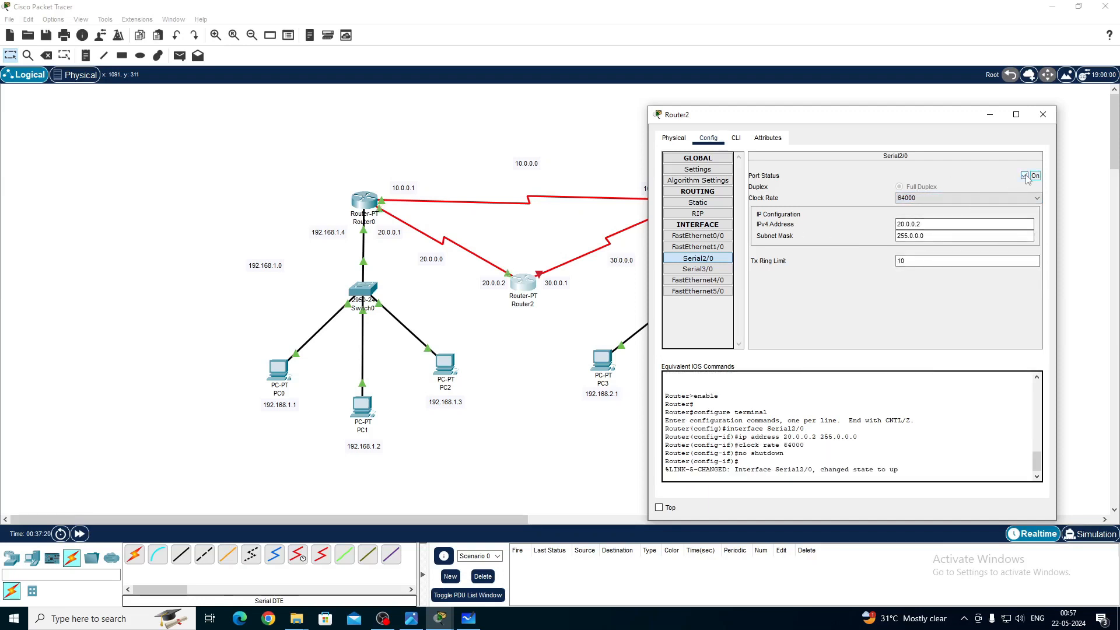
Configure Router2's Serial3/0 with IPv4 address 30.0.0.1, subnet mask 255.0.0.0 and clock rate Not Set, turn the port on, and close the router window
{"action": "left_click", "coordinate": [687, 269]}
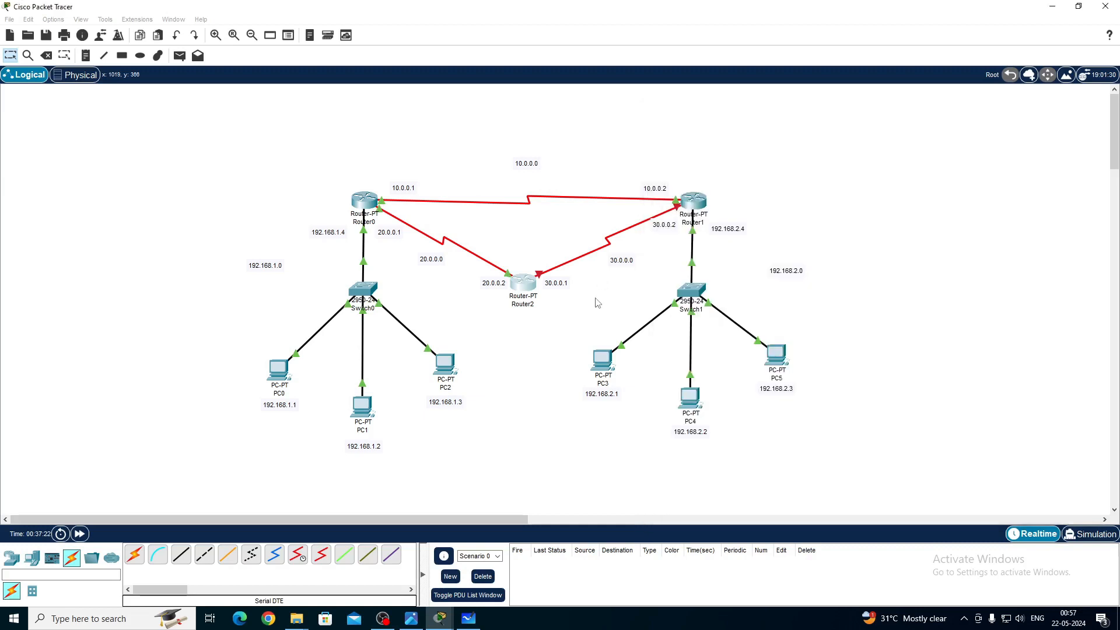
{"action": "left_click", "coordinate": [544, 281]}
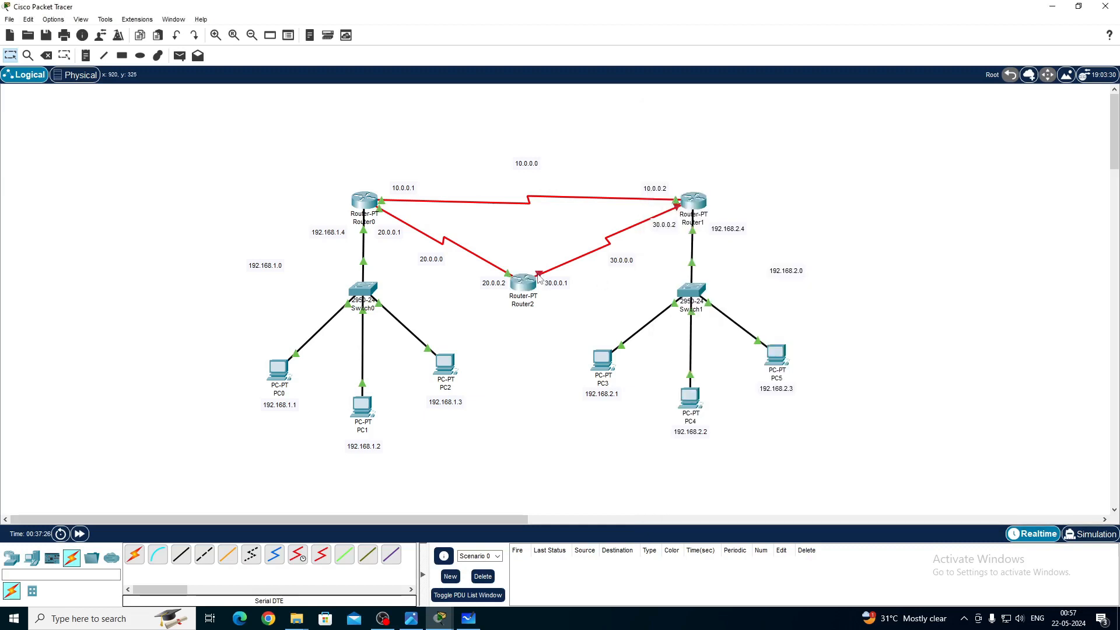
{"action": "left_click", "coordinate": [530, 284]}
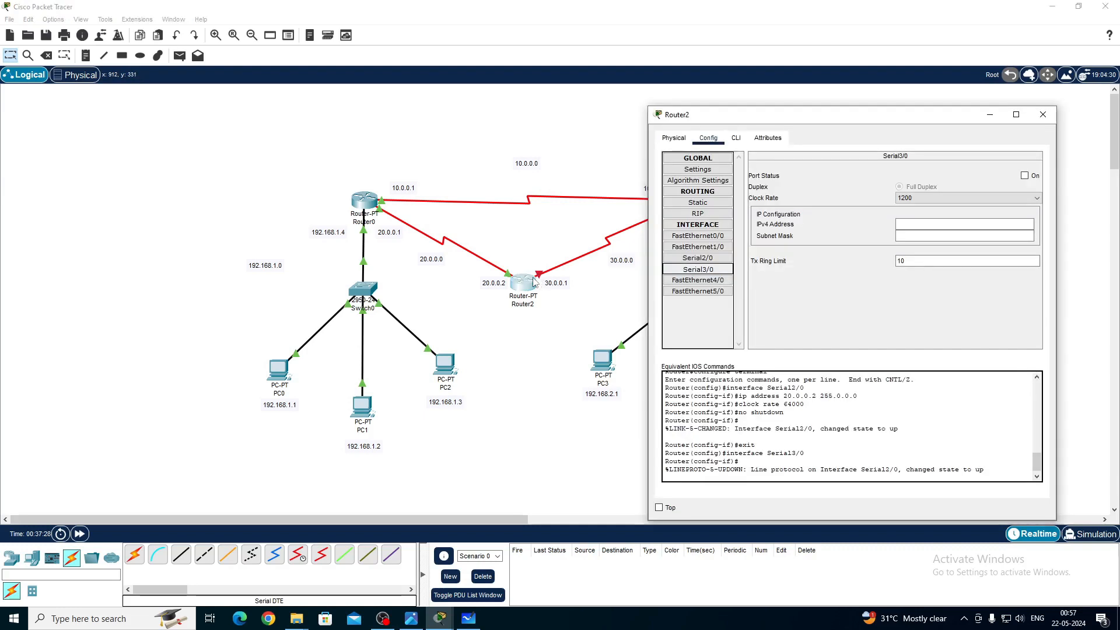
{"action": "left_click", "coordinate": [949, 224]}
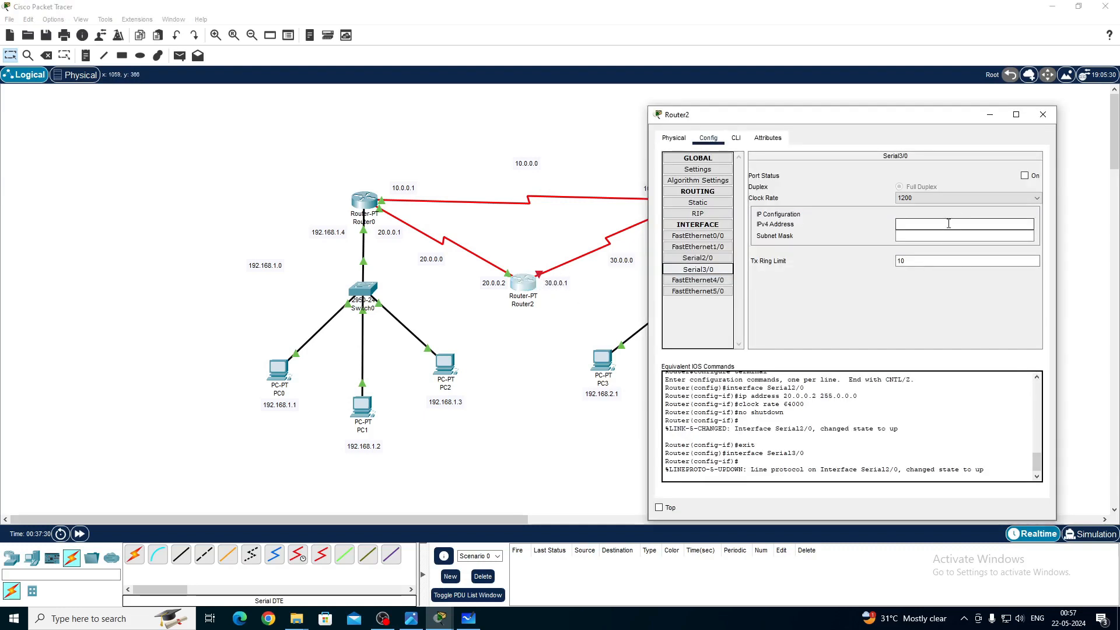
{"action": "type", "text": "30"}
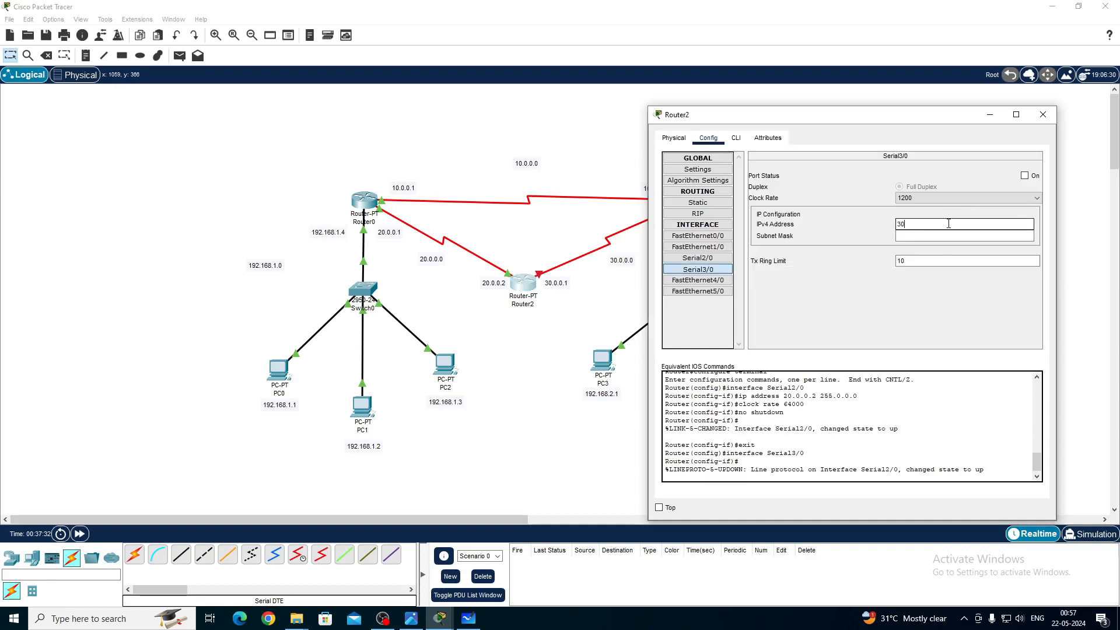
{"action": "type", "text": ".0.0.1"}
{"action": "key", "text": "Tab"}
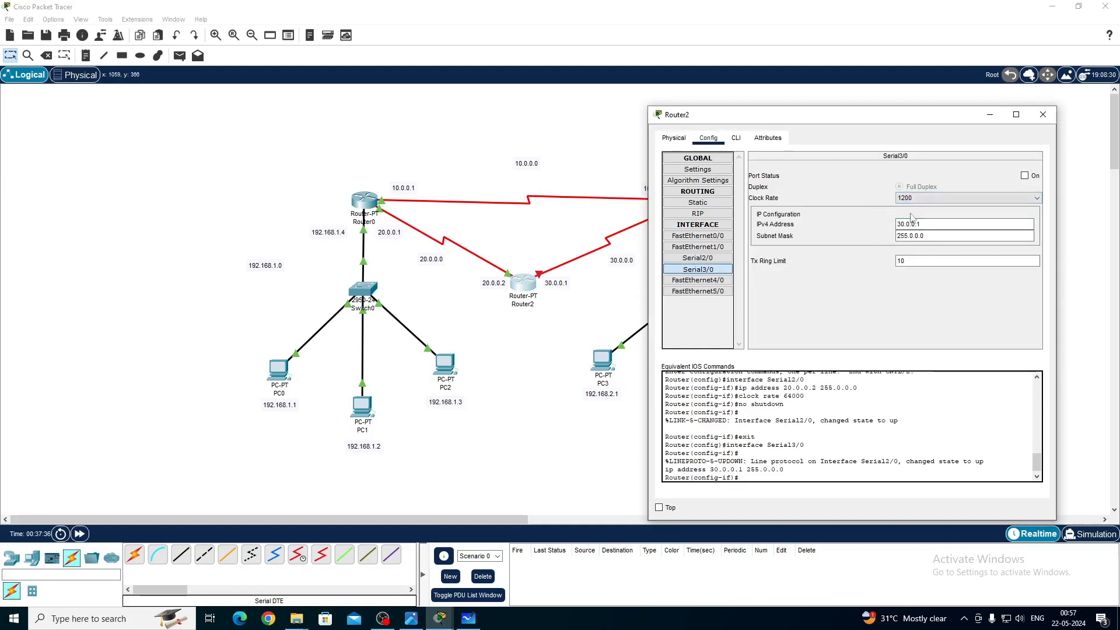
{"action": "left_click", "coordinate": [930, 201]}
{"action": "scroll", "coordinate": [929, 241], "scroll_direction": "down", "scroll_amount": 4}
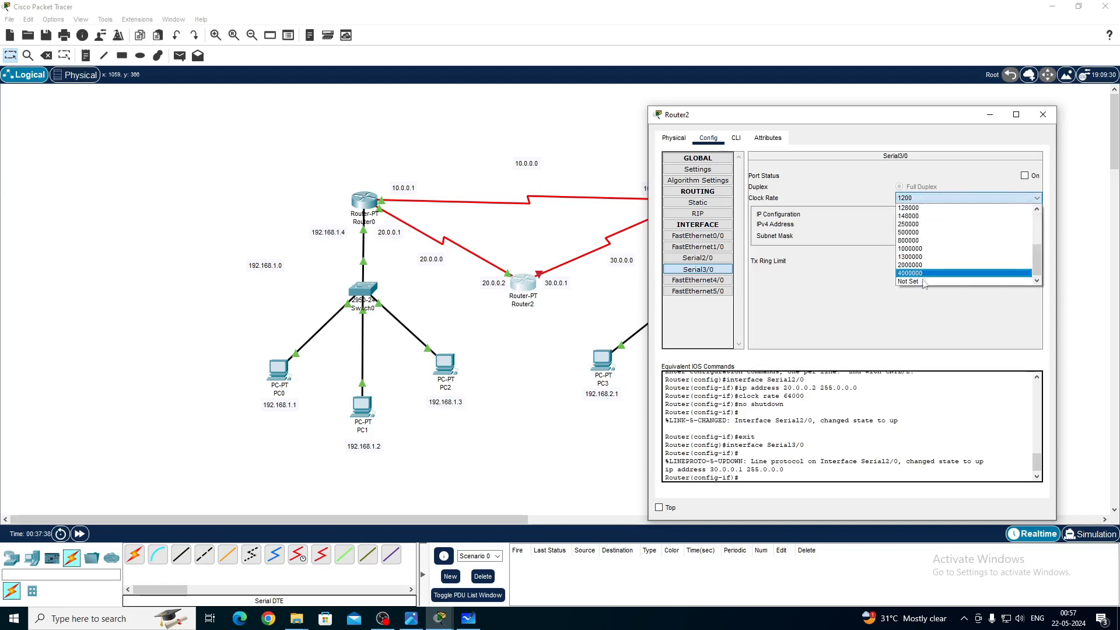
{"action": "left_click", "coordinate": [925, 282]}
{"action": "left_click", "coordinate": [1024, 175]}
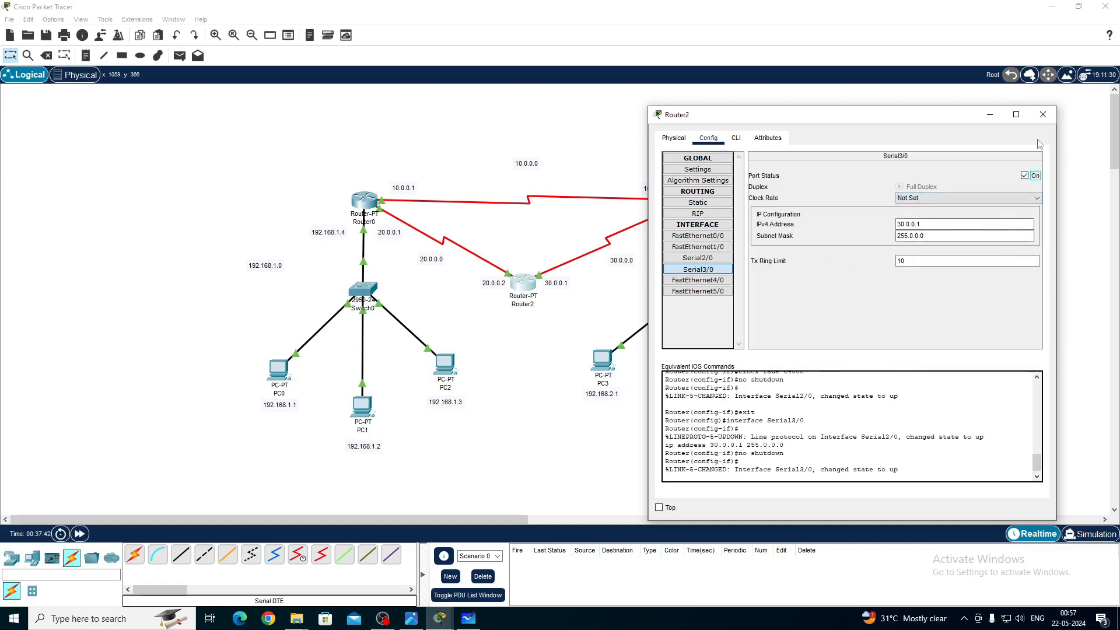
{"action": "left_click", "coordinate": [1043, 115]}
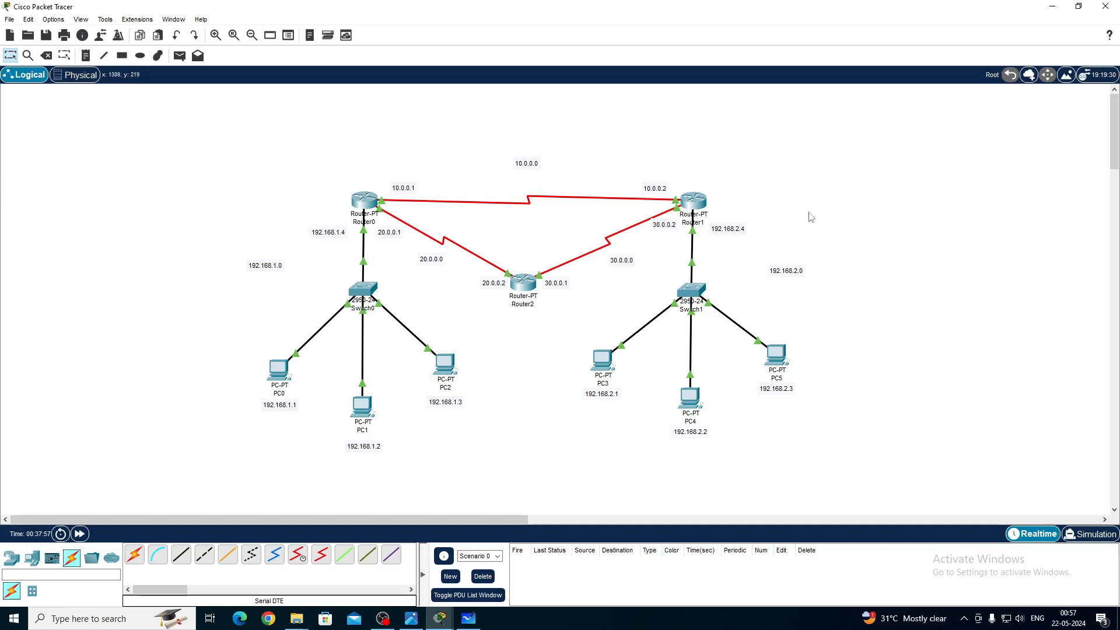
In Router0's command line, exit interface configuration and start OSPF process 1 with "router ospf 1"
{"action": "mouse_move", "coordinate": [517, 287]}
{"action": "left_click", "coordinate": [371, 205]}
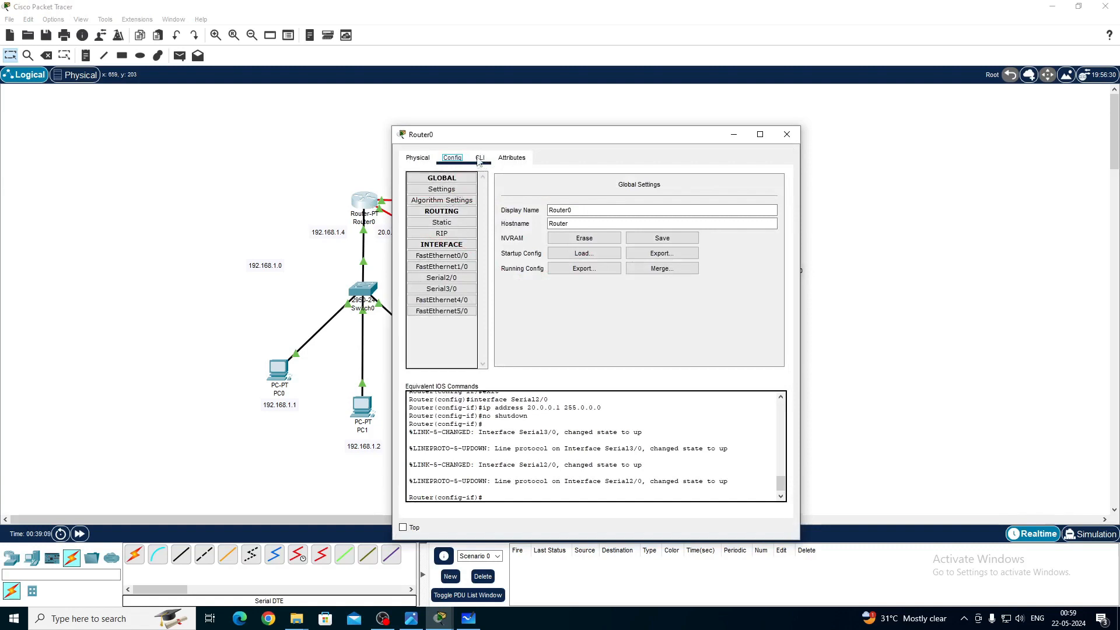
{"action": "left_click", "coordinate": [479, 159]}
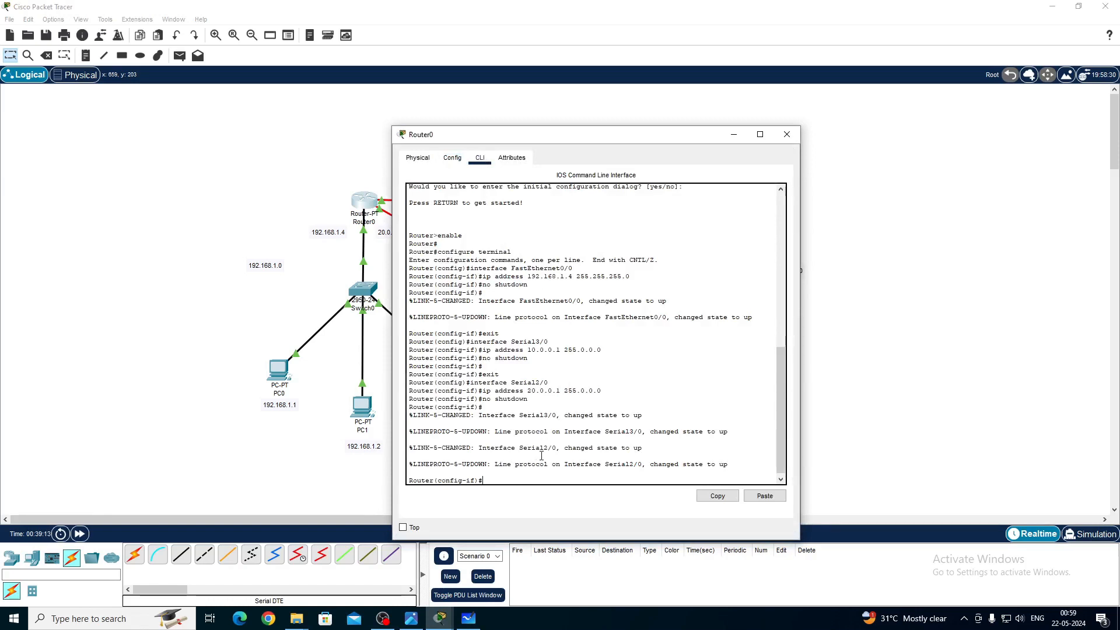
{"action": "left_click", "coordinate": [535, 473]}
{"action": "key", "text": "Return"}
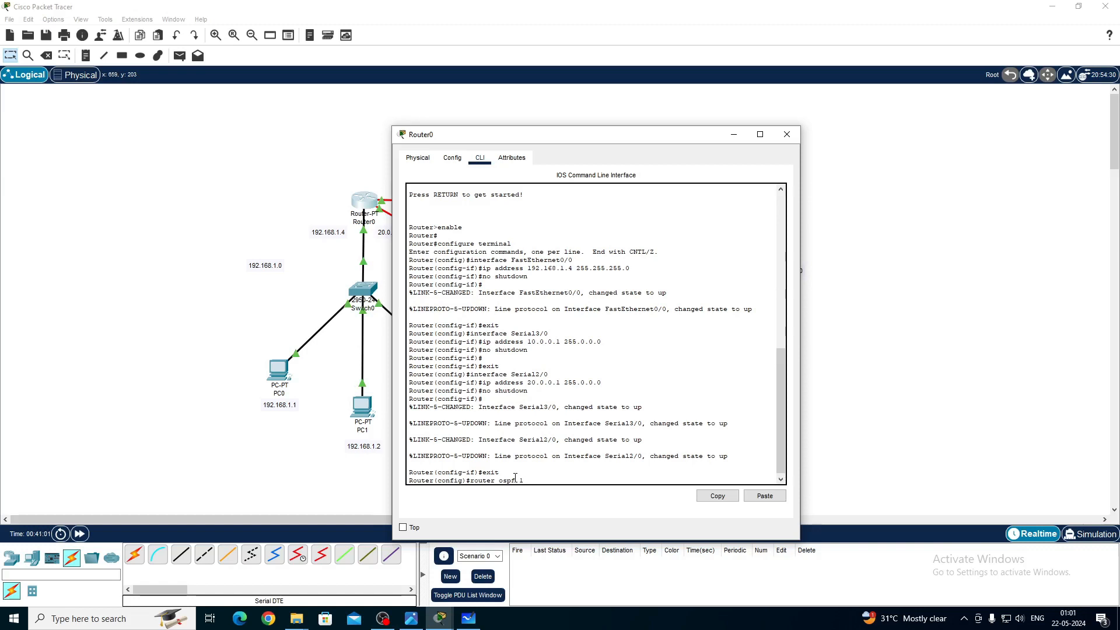
{"action": "key", "text": "Return"}
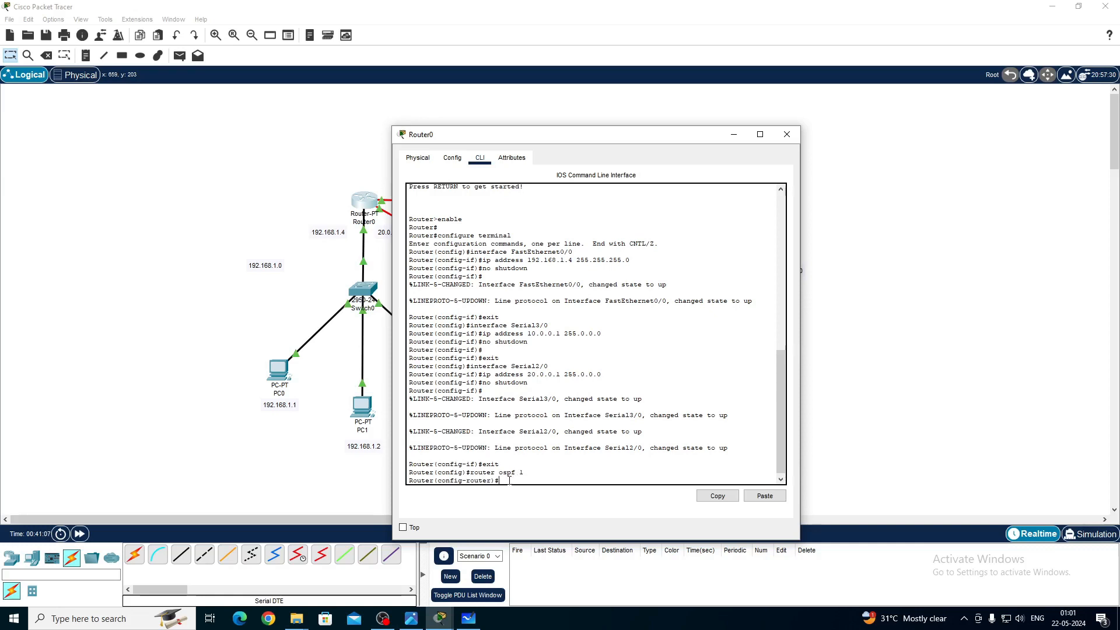
Examine which networks connect directly to Router0 in the topology: 192.168.1.0, 10.0.0.0 and 20.0.0.0
{"action": "left_click_drag", "start_coordinate": [493, 481], "coordinate": [440, 486]}
{"action": "left_click", "coordinate": [518, 477]}
{"action": "left_click", "coordinate": [335, 185]}
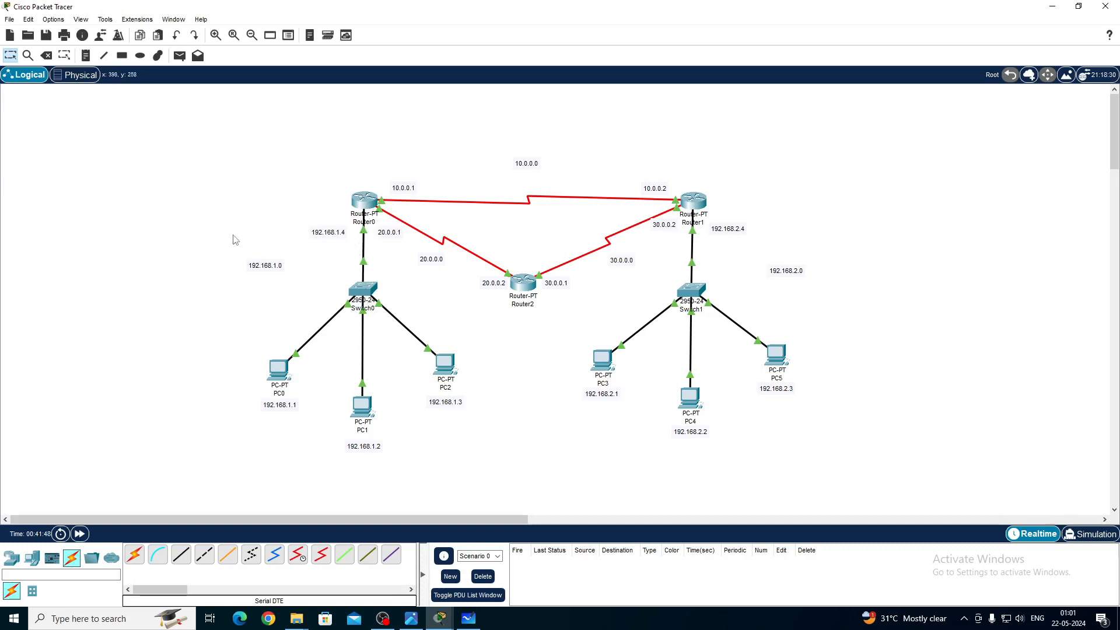
{"action": "left_click_drag", "start_coordinate": [233, 235], "coordinate": [455, 475]}
{"action": "left_click_drag", "start_coordinate": [511, 145], "coordinate": [542, 177]}
{"action": "left_click_drag", "start_coordinate": [407, 252], "coordinate": [456, 271]}
{"action": "left_click_drag", "start_coordinate": [337, 177], "coordinate": [403, 250]}
Begin the OSPF network statement in Router0's command line by entering "network 192.168.1.0" without submitting it
{"action": "mouse_move", "coordinate": [362, 207]}
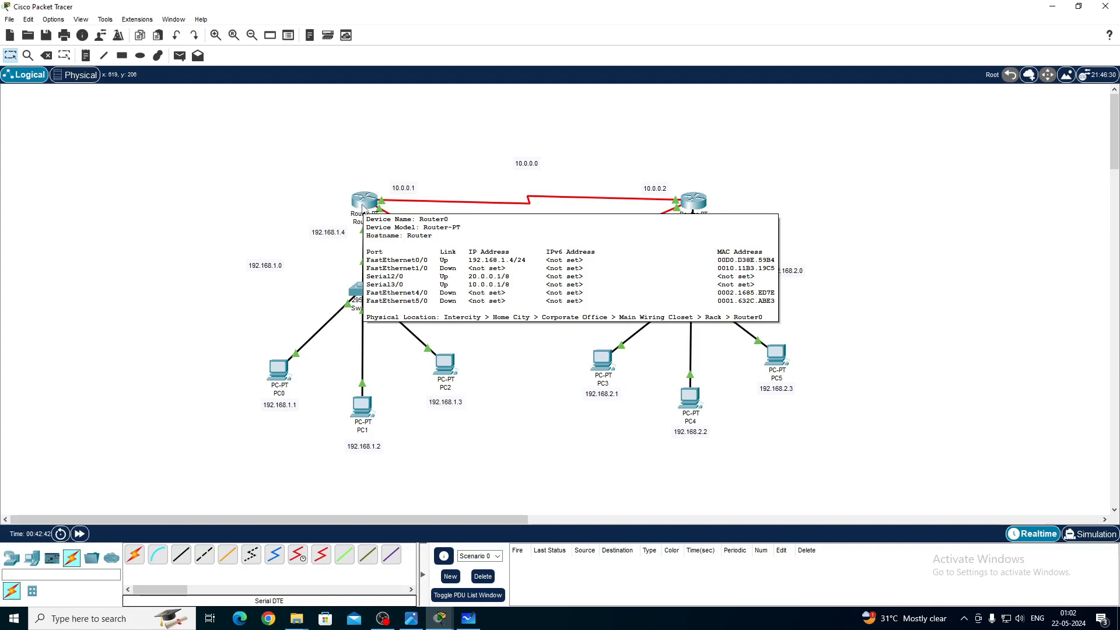
{"action": "left_click", "coordinate": [362, 206]}
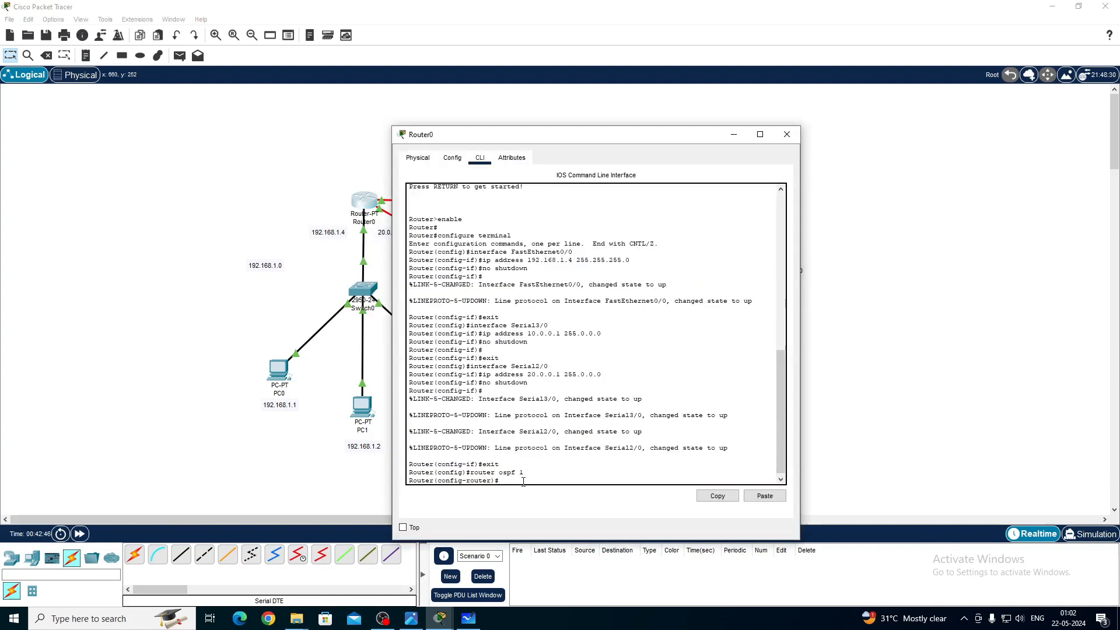
{"action": "type", "text": "network 192"}
{"action": "type", "text": ".168.1.0"}
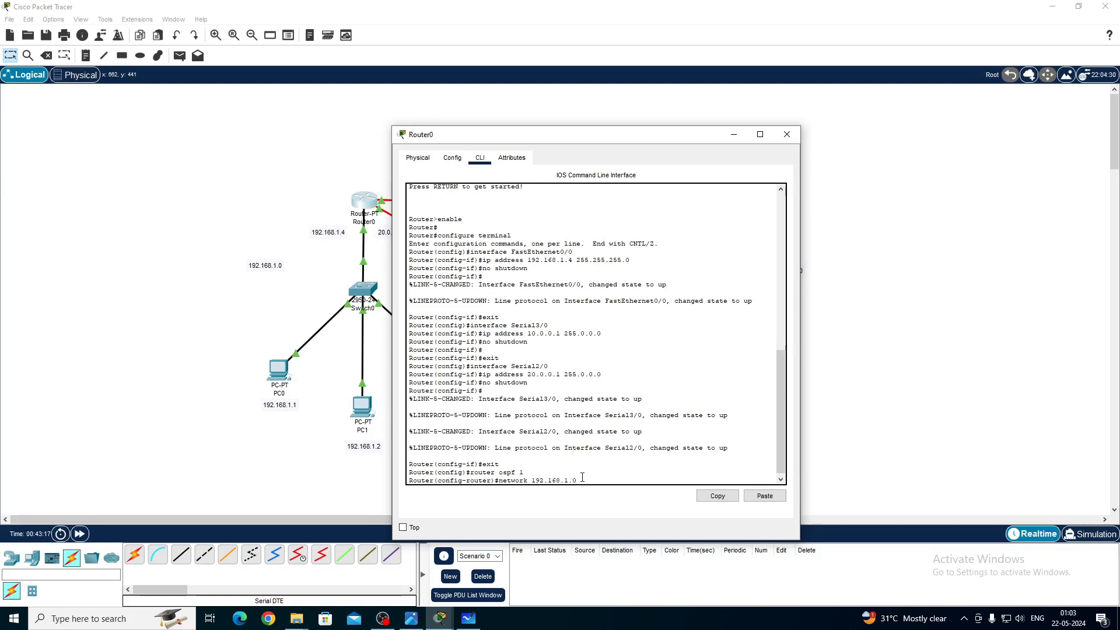
{"action": "left_click_drag", "start_coordinate": [578, 480], "coordinate": [533, 481]}
{"action": "left_click", "coordinate": [581, 477]}
Switch to Microsoft Whiteboard and write the note "192.168.1.0 >> Class C --- 255.255.255.0 >> Complement --- 0.0.0.255"
{"action": "left_click", "coordinate": [469, 618]}
{"action": "left_click", "coordinate": [142, 209]}
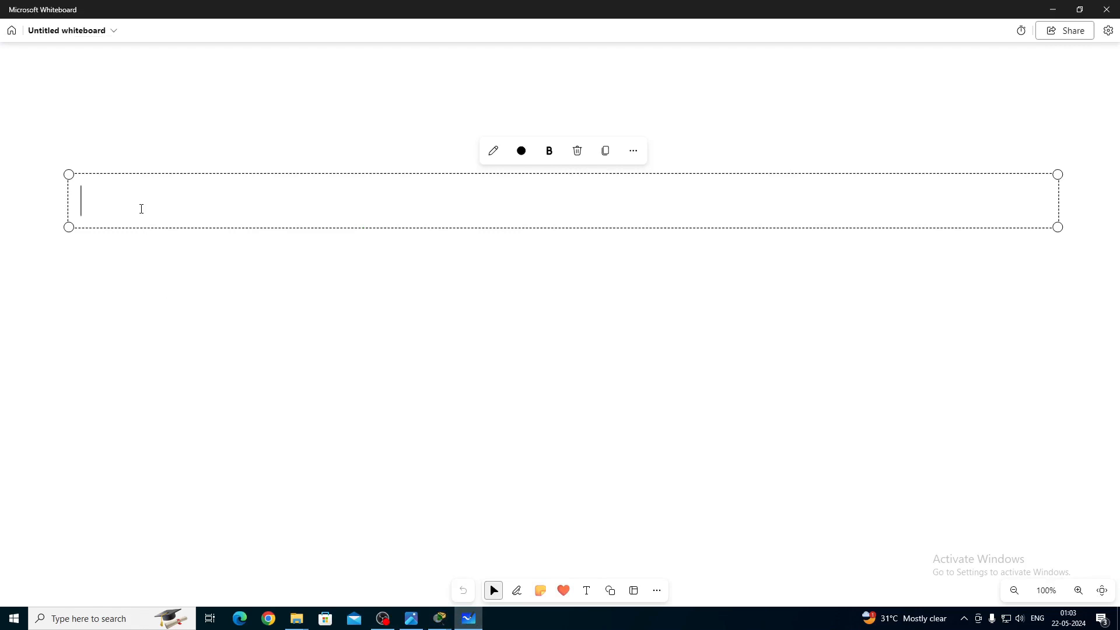
{"action": "type", "text": "192.168.1.0 >>"}
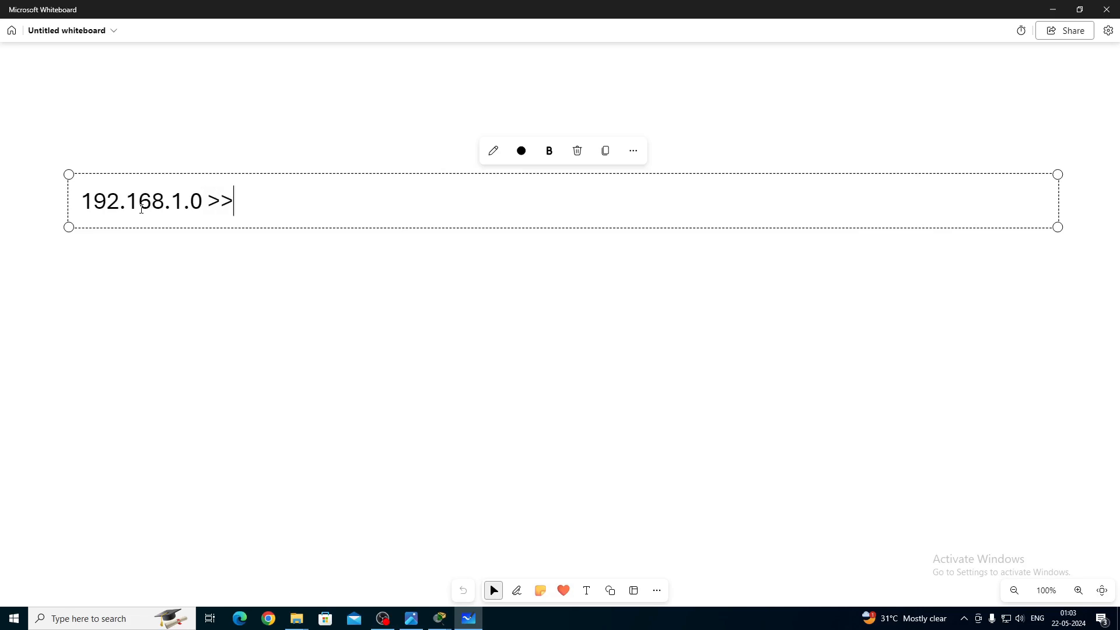
{"action": "type", "text": " Class C"}
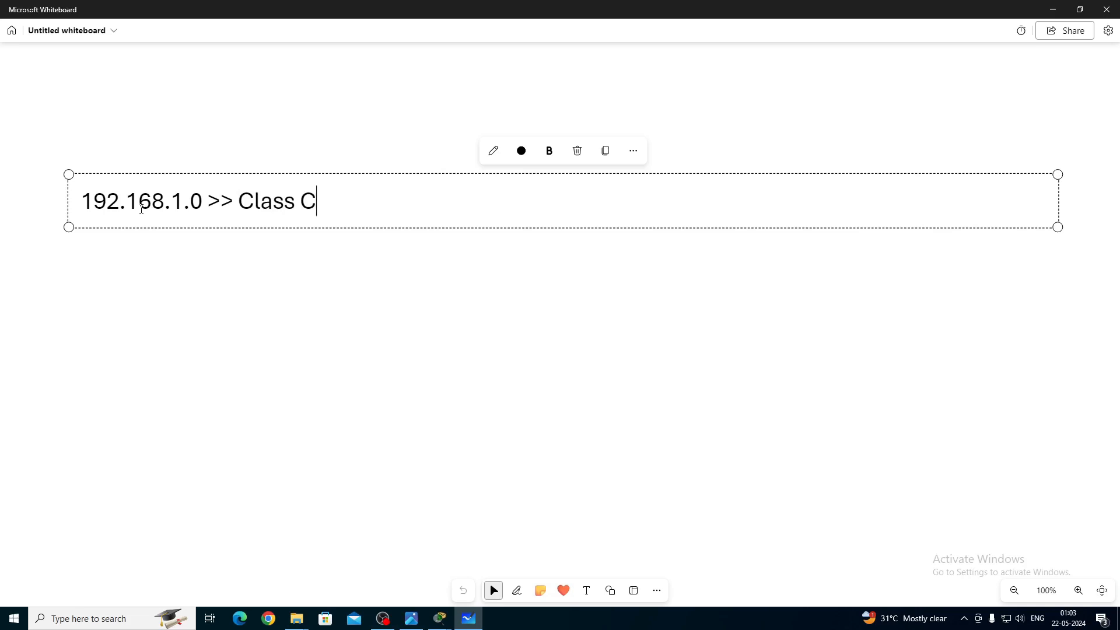
{"action": "type", "text": " ---"}
{"action": "type", "text": "255.255.25"}
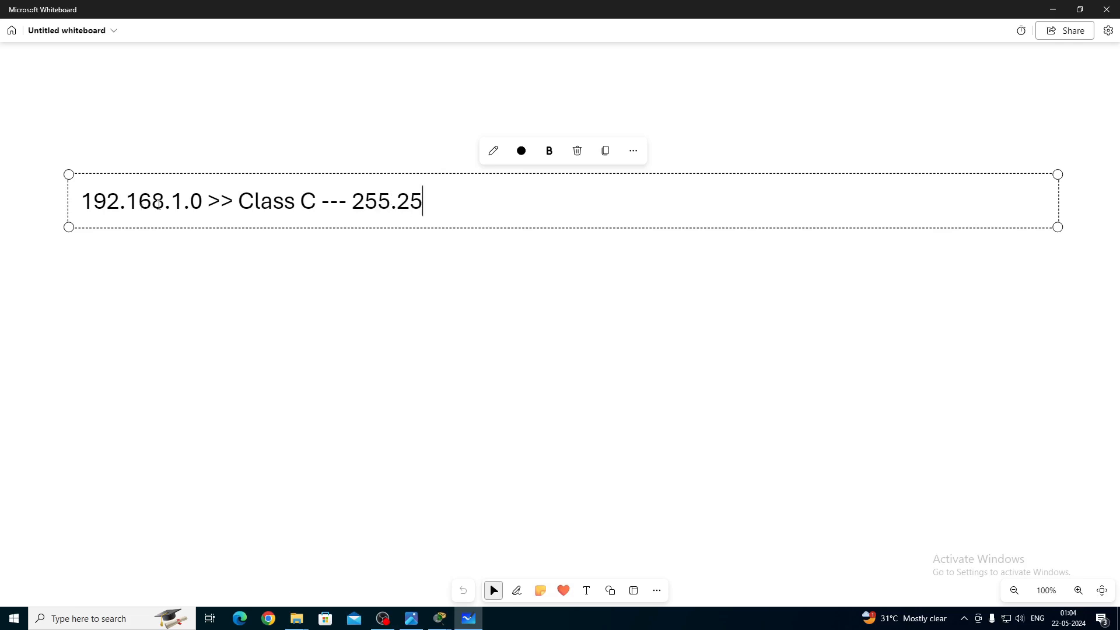
{"action": "type", "text": "5.255.0"}
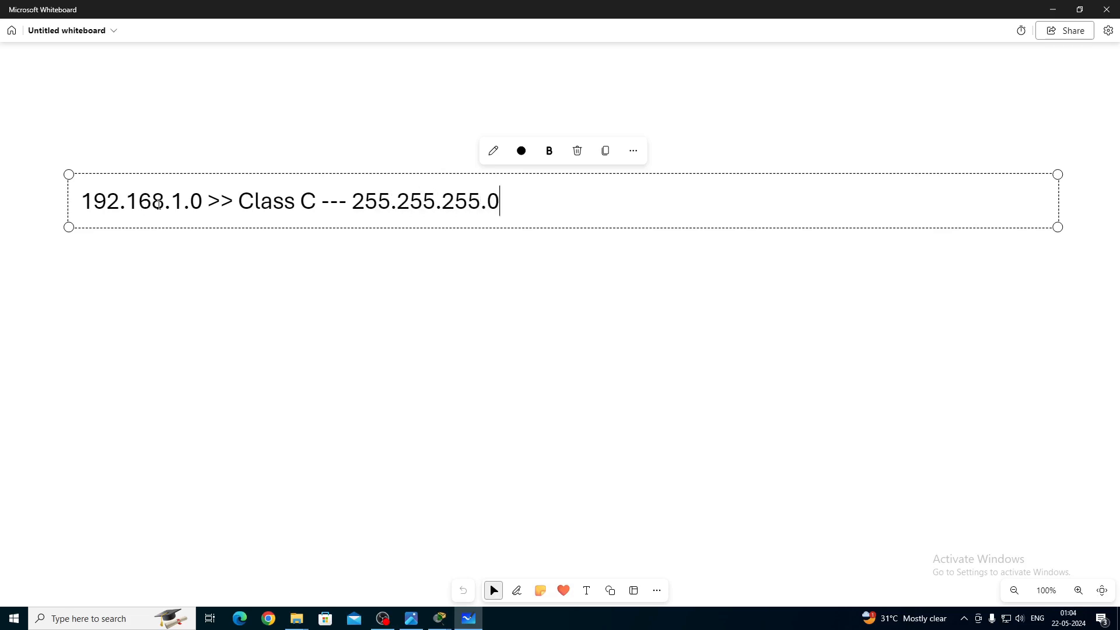
{"action": "type", "text": " >> Complement"}
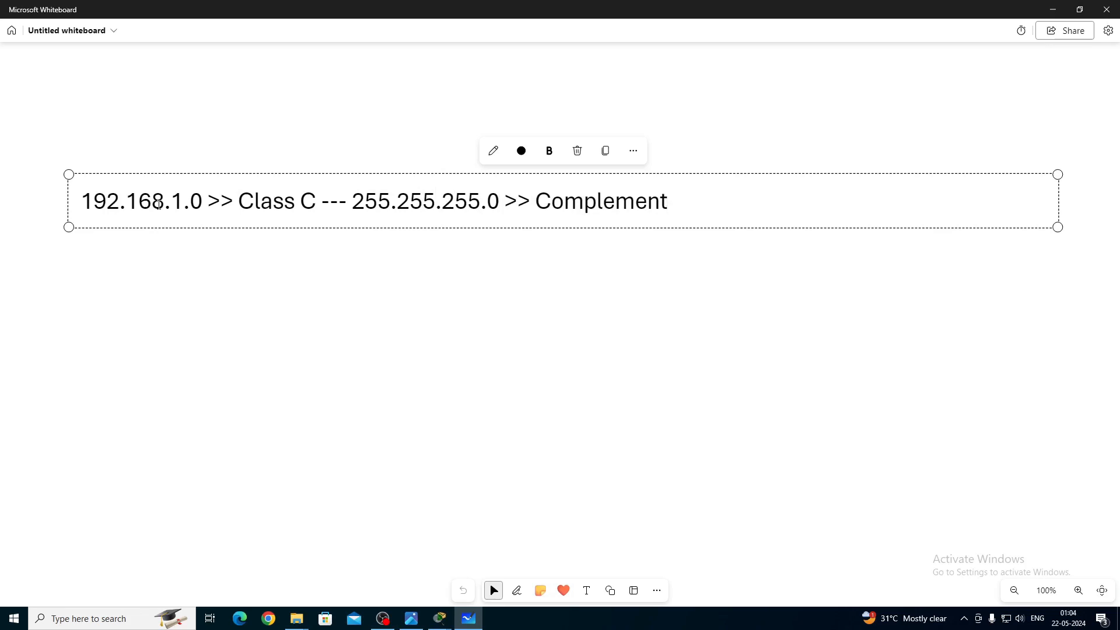
{"action": "type", "text": " --"}
{"action": "key", "text": "BackSpace"}
{"action": "type", "text": "- 0.0.0.255"}
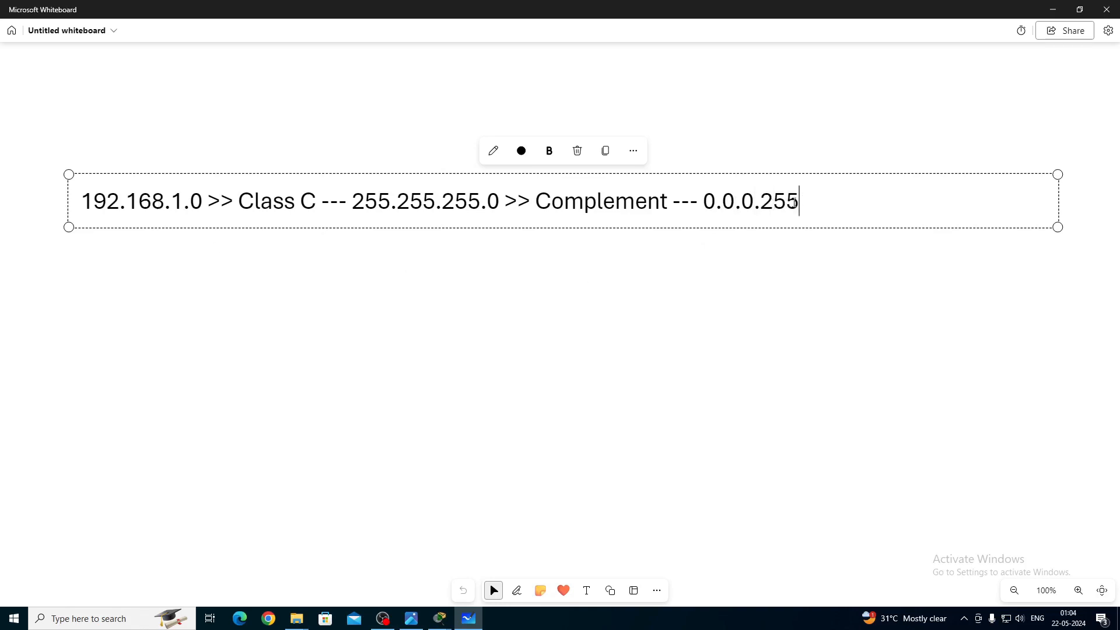
{"action": "left_click_drag", "start_coordinate": [797, 202], "coordinate": [703, 198]}
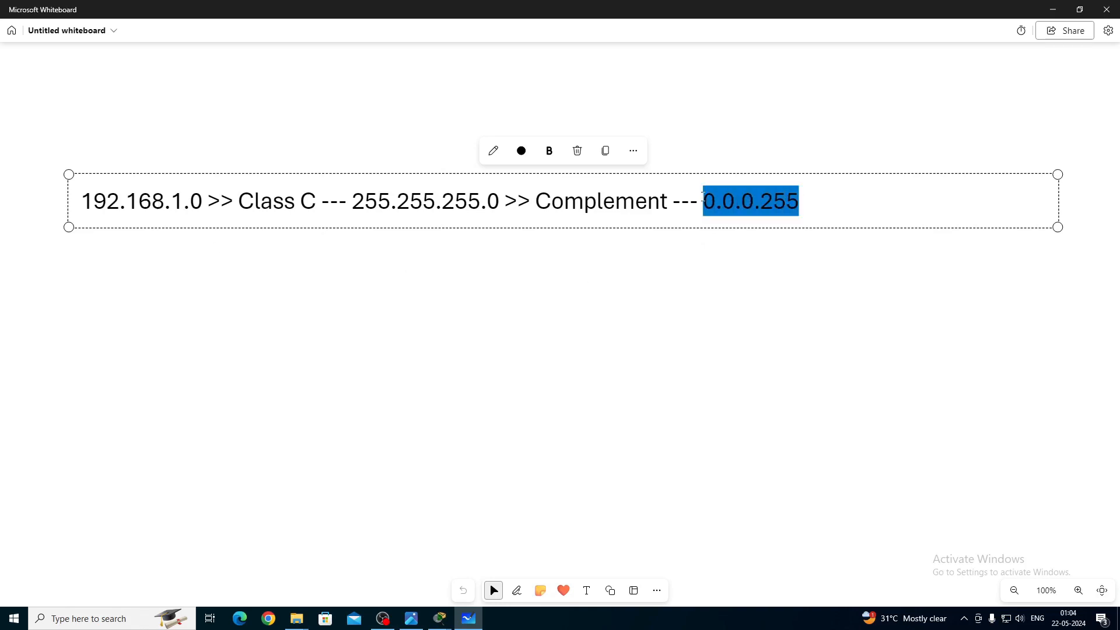
{"action": "left_click_drag", "start_coordinate": [203, 201], "coordinate": [71, 211]}
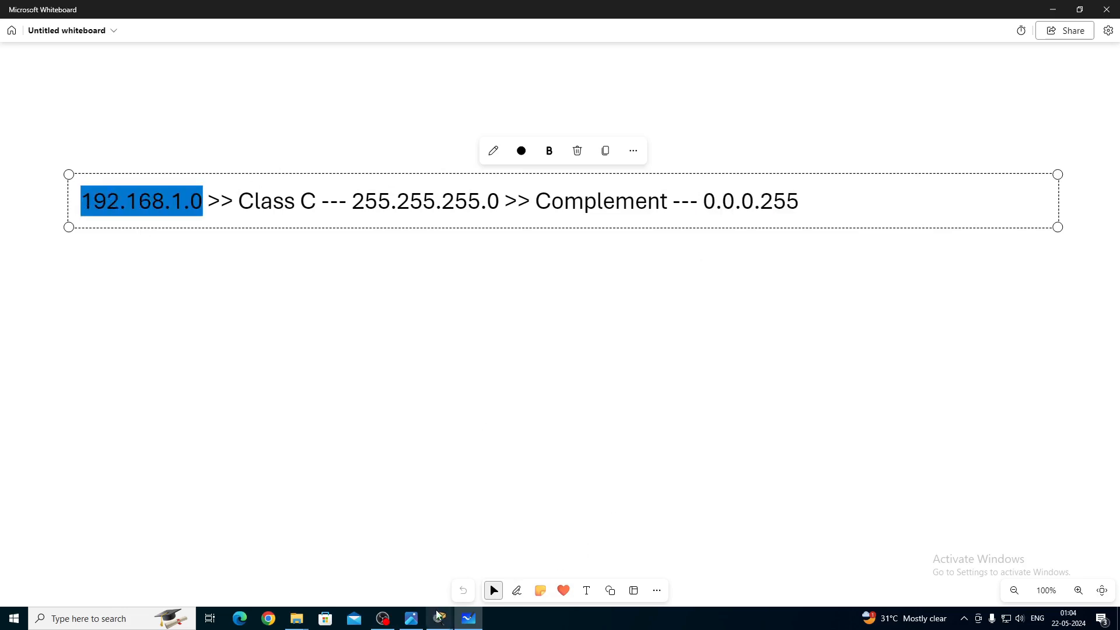
Switch back to Cisco Packet Tracer, closing PC3's window and bringing up Router0's command line
{"action": "mouse_move", "coordinate": [439, 615]}
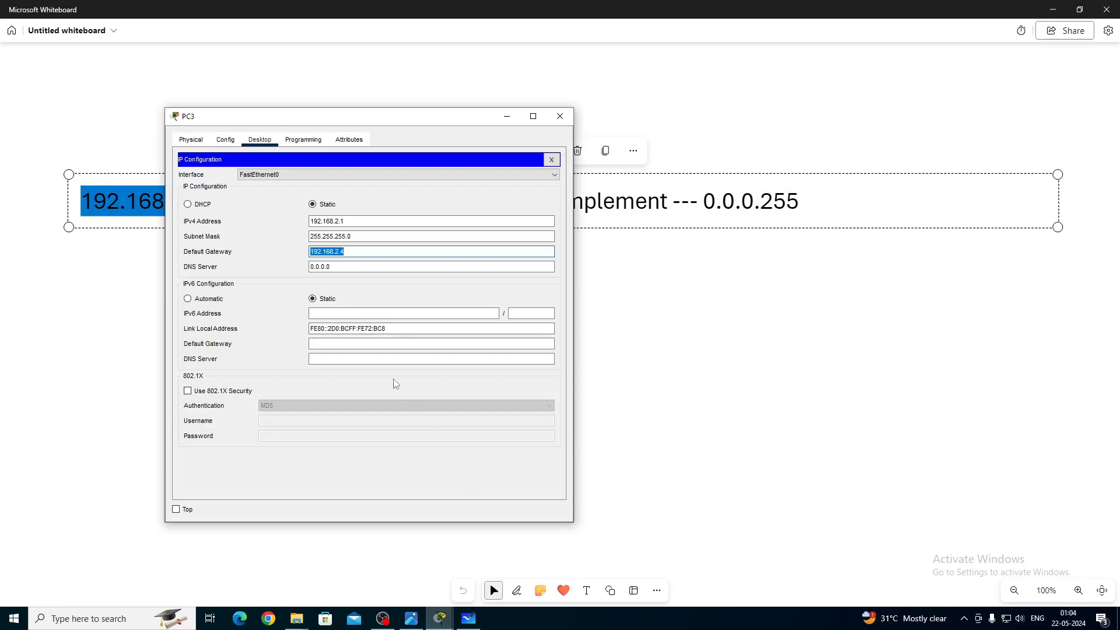
{"action": "left_click", "coordinate": [558, 115]}
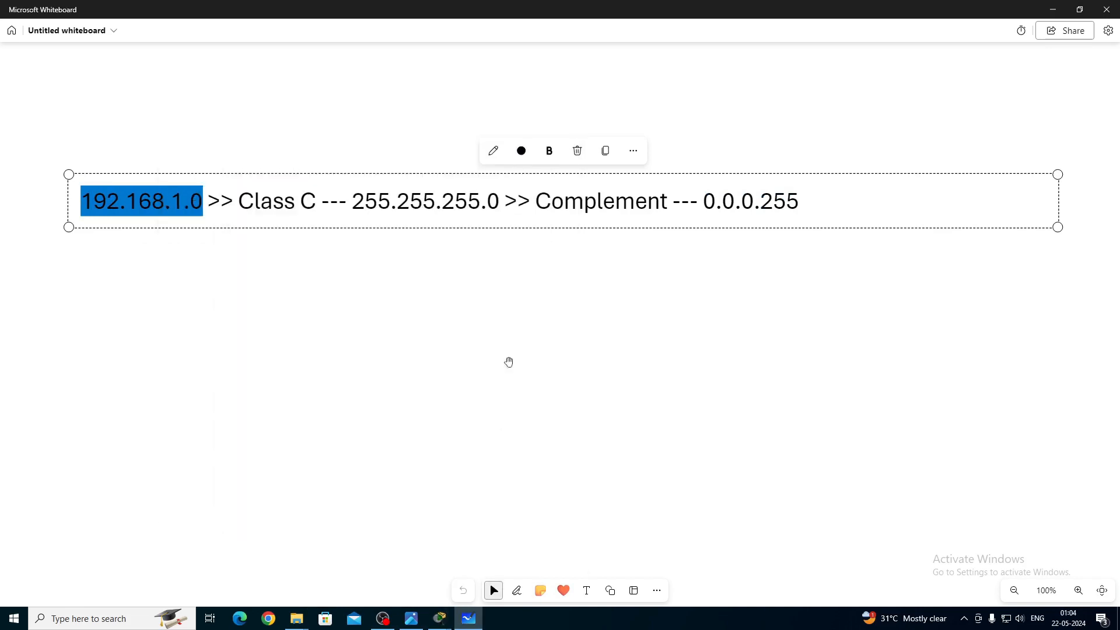
{"action": "mouse_move", "coordinate": [439, 617]}
{"action": "left_click", "coordinate": [489, 578]}
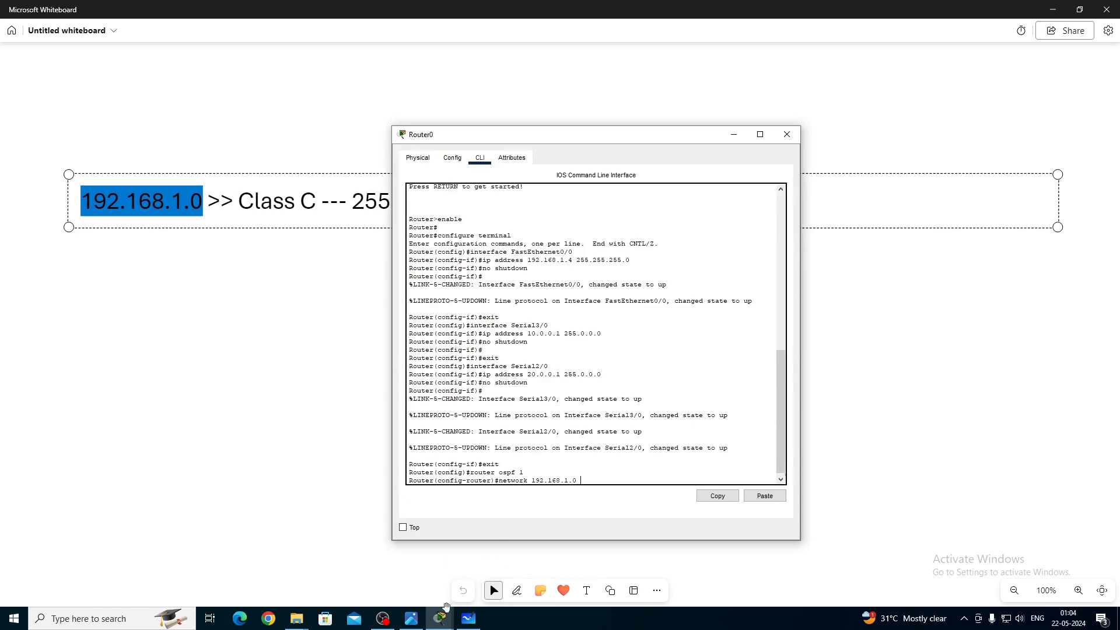
{"action": "mouse_move", "coordinate": [440, 623]}
{"action": "left_click", "coordinate": [402, 569]}
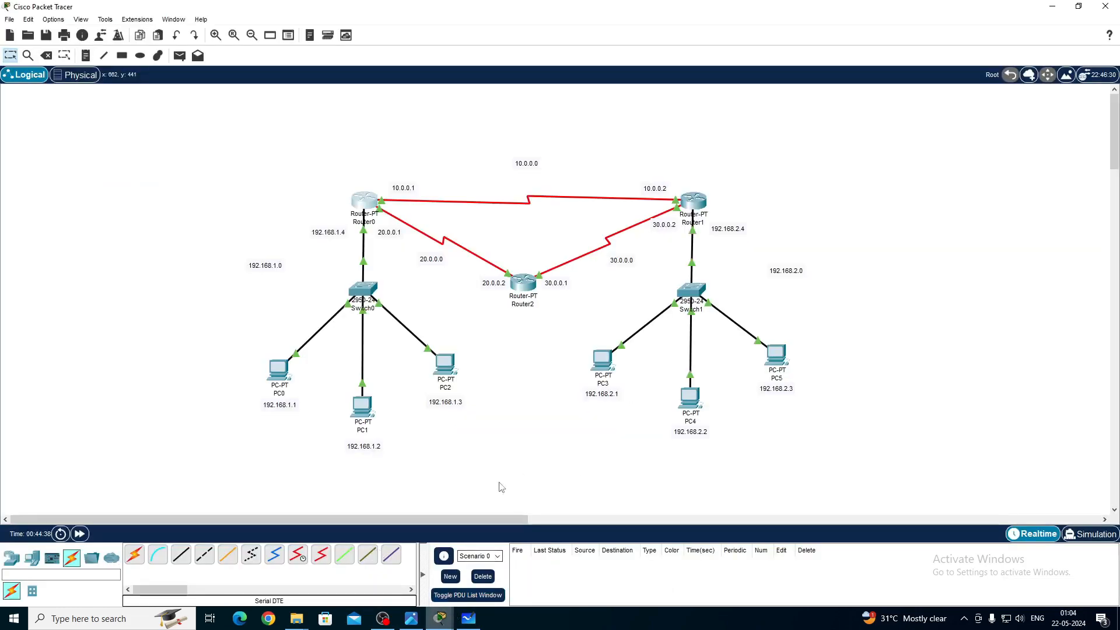
{"action": "left_click", "coordinate": [367, 205]}
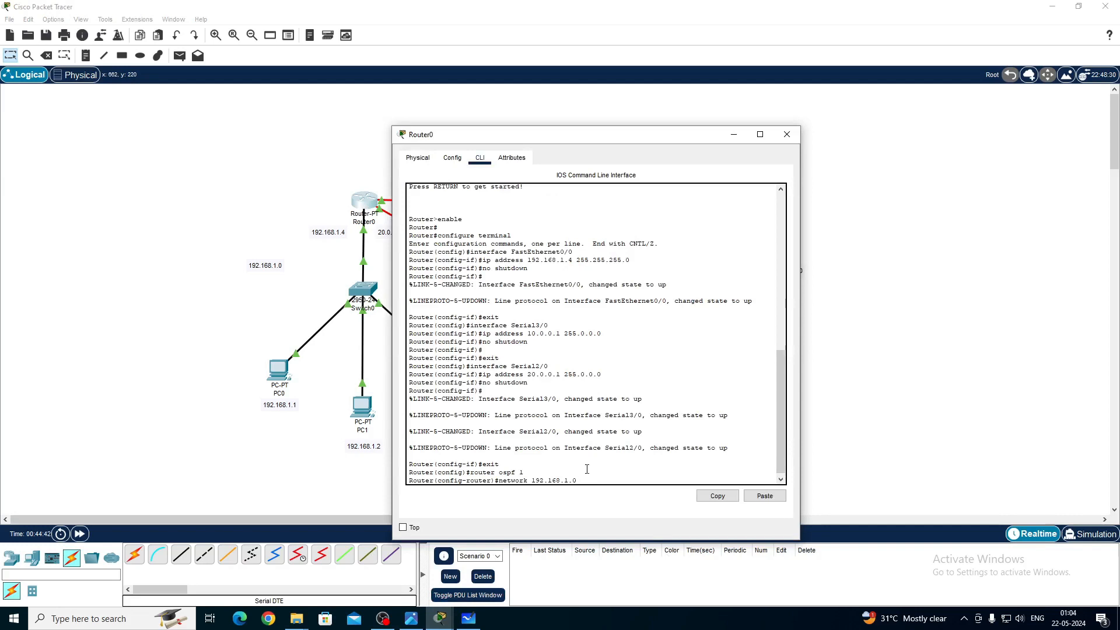
Review the Class C mask and its complement for 192.168.1.0 in the Whiteboard note, and return to Packet Tracer
{"action": "left_click", "coordinate": [466, 620]}
{"action": "left_click", "coordinate": [172, 204]}
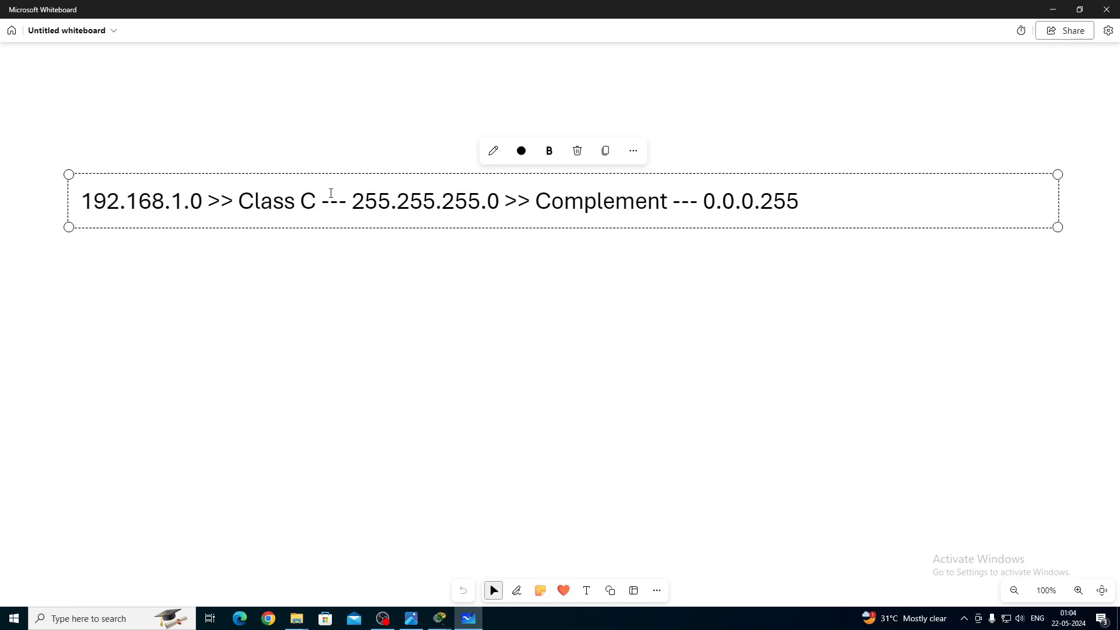
{"action": "left_click_drag", "start_coordinate": [340, 194], "coordinate": [504, 200]}
{"action": "left_click", "coordinate": [355, 192]}
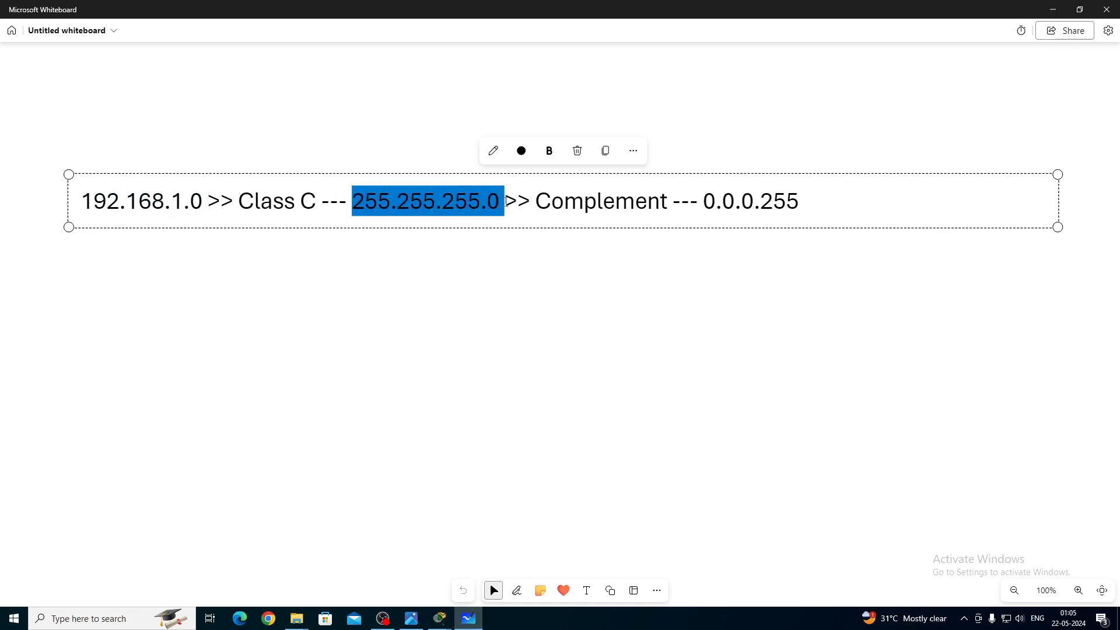
{"action": "left_click_drag", "start_coordinate": [702, 201], "coordinate": [827, 192]}
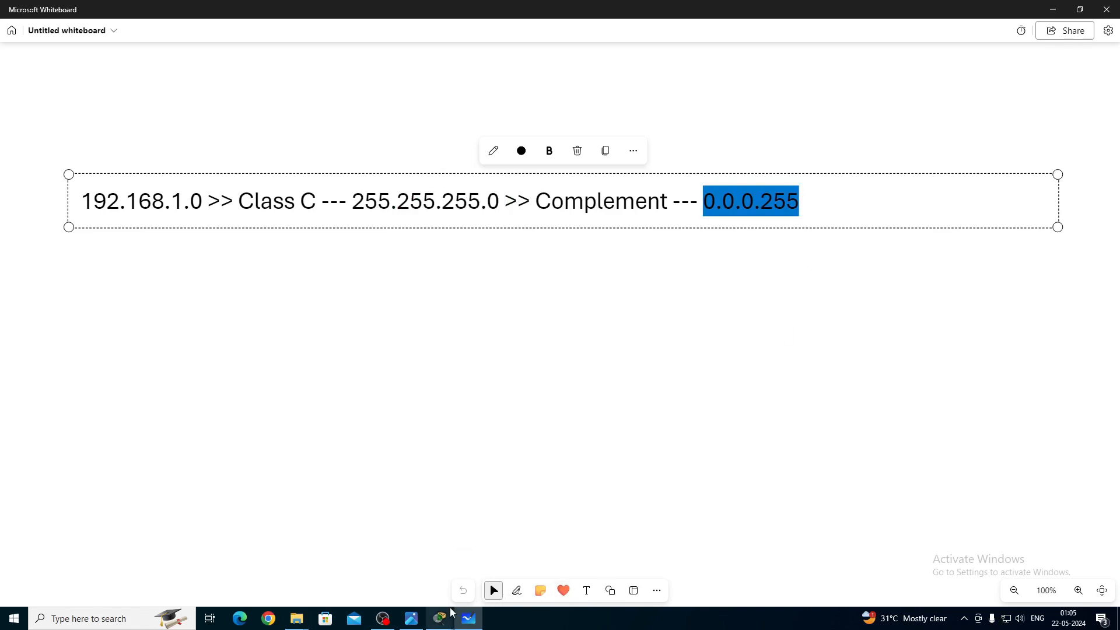
{"action": "left_click", "coordinate": [466, 626]}
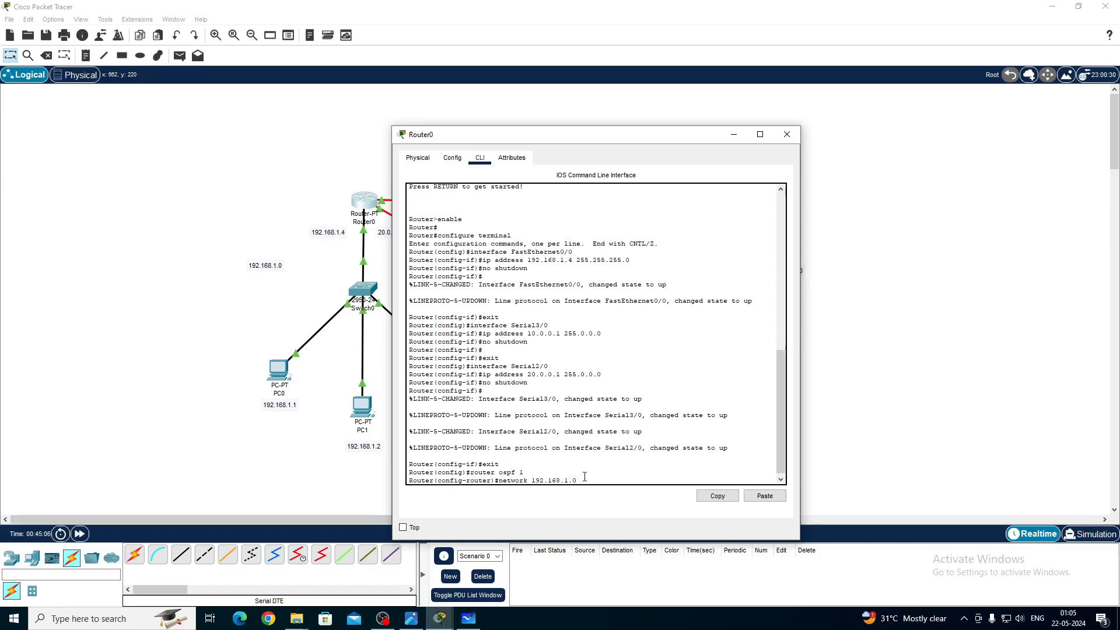
Complete Router0's pending 192.168.1.0 network statement with "0.0.0.255 area 0" and submit it
{"action": "type", "text": "0.0.0.255 area 0"}
{"action": "left_click_drag", "start_coordinate": [648, 480], "coordinate": [621, 480]}
{"action": "left_click", "coordinate": [649, 480]}
{"action": "left_click_drag", "start_coordinate": [653, 480], "coordinate": [621, 481]}
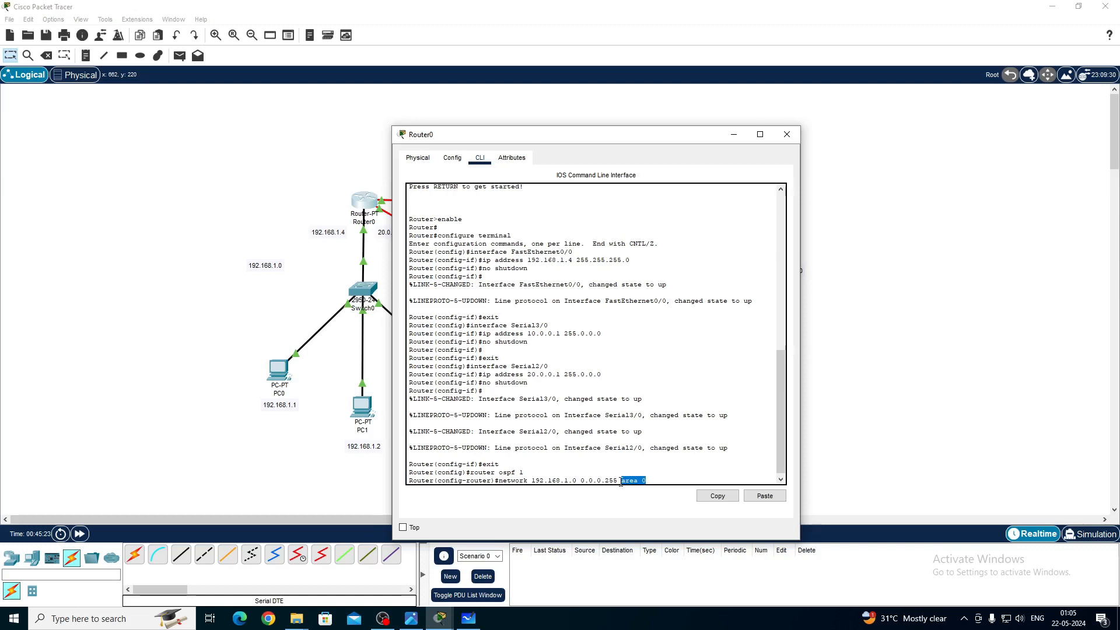
{"action": "left_click", "coordinate": [657, 479]}
{"action": "key", "text": "Return"}
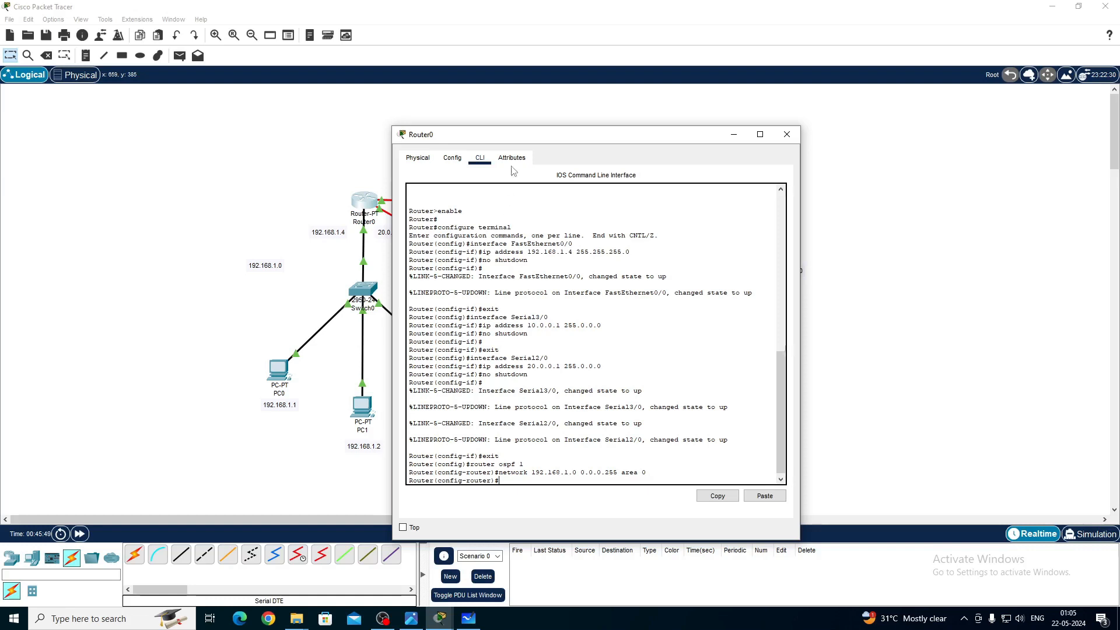
Move Router0's window clear of the router's links and enter "network 10.0.0.0" at its prompt without submitting it
{"action": "left_click_drag", "start_coordinate": [516, 134], "coordinate": [713, 119]}
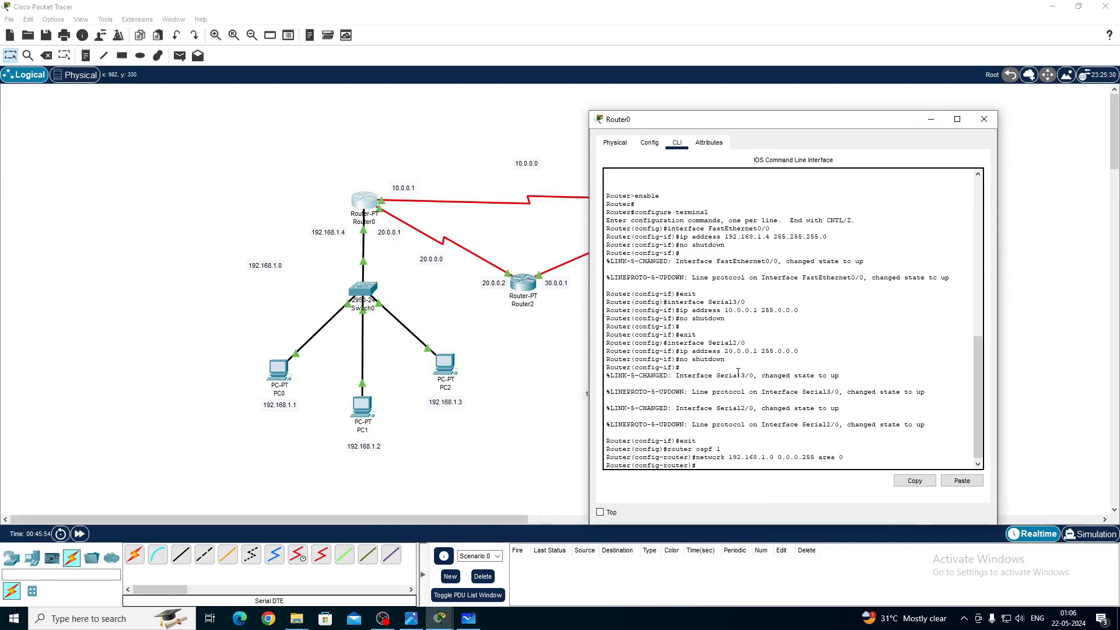
{"action": "type", "text": "network 1"}
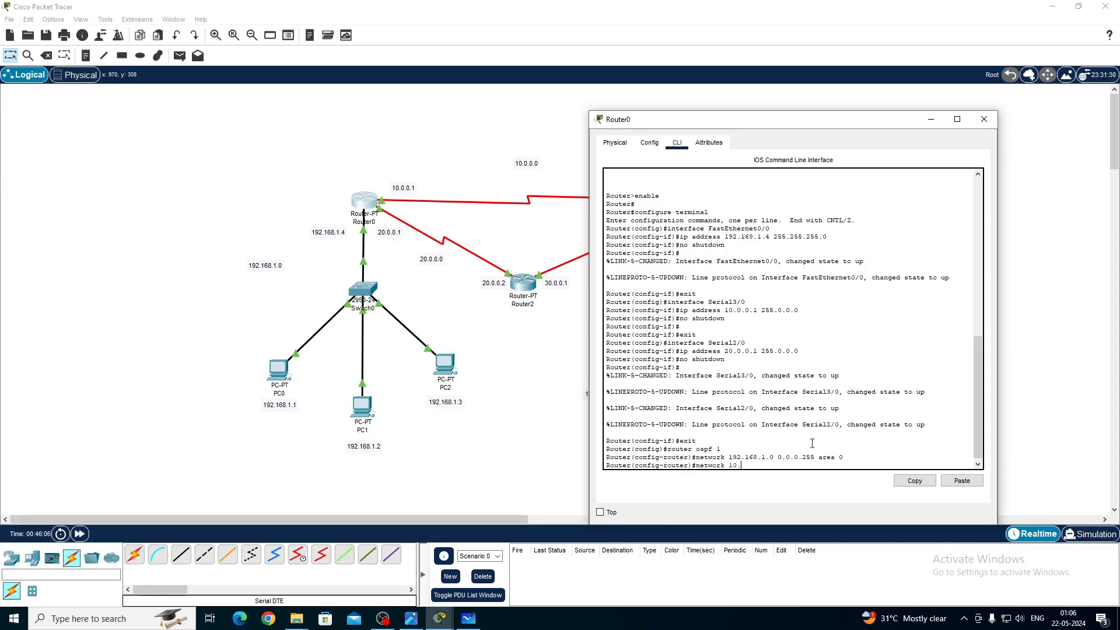
{"action": "type", "text": "0.0.0"}
{"action": "left_click_drag", "start_coordinate": [762, 465], "coordinate": [729, 465]}
{"action": "left_click", "coordinate": [773, 465]}
Switch to Microsoft Whiteboard and replace the note with "10.0.0.0 >> Class A ----- 255.0.0.0 >> Complement >> 0.255.255.255"
{"action": "left_click", "coordinate": [473, 618]}
{"action": "left_click", "coordinate": [811, 196]}
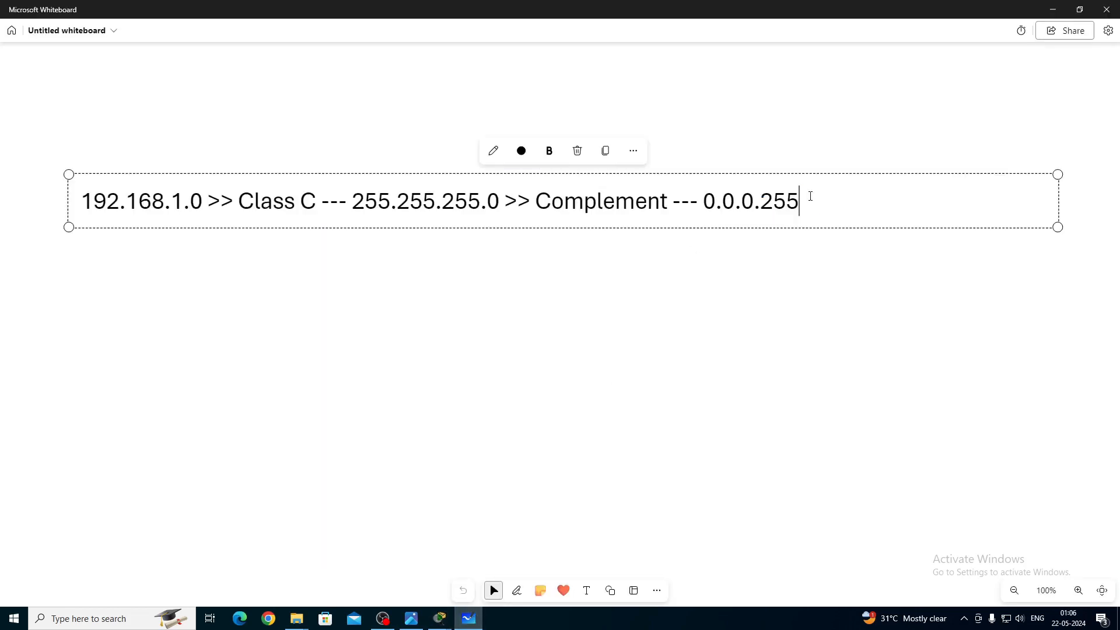
{"action": "key", "text": "ctrl+a"}
{"action": "key", "text": "BackSpace"}
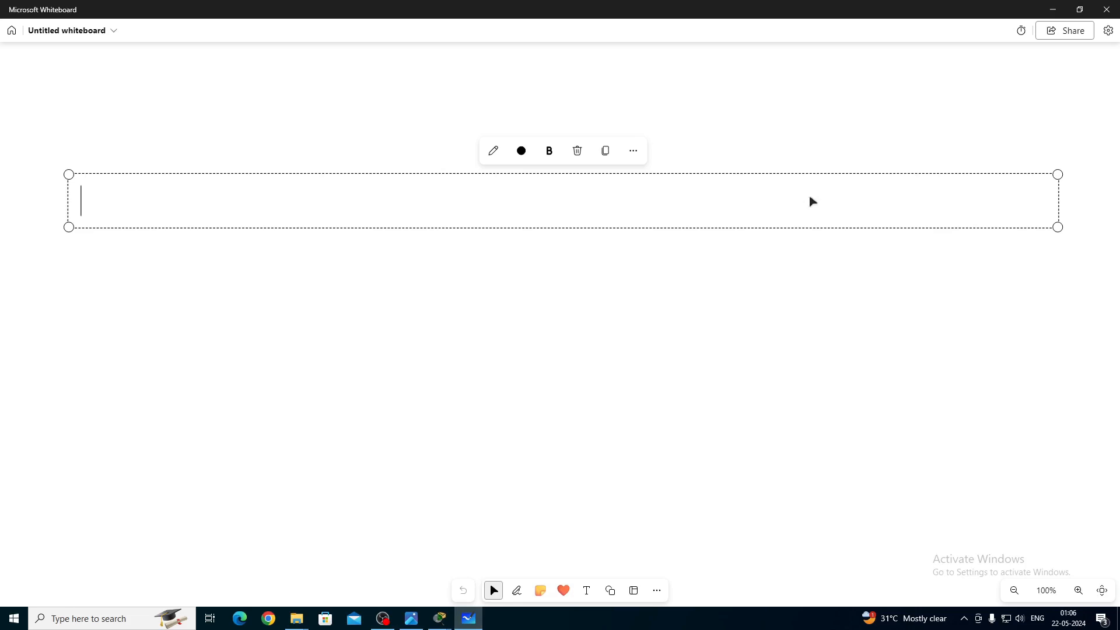
{"action": "type", "text": "10.0.0.0 >> "}
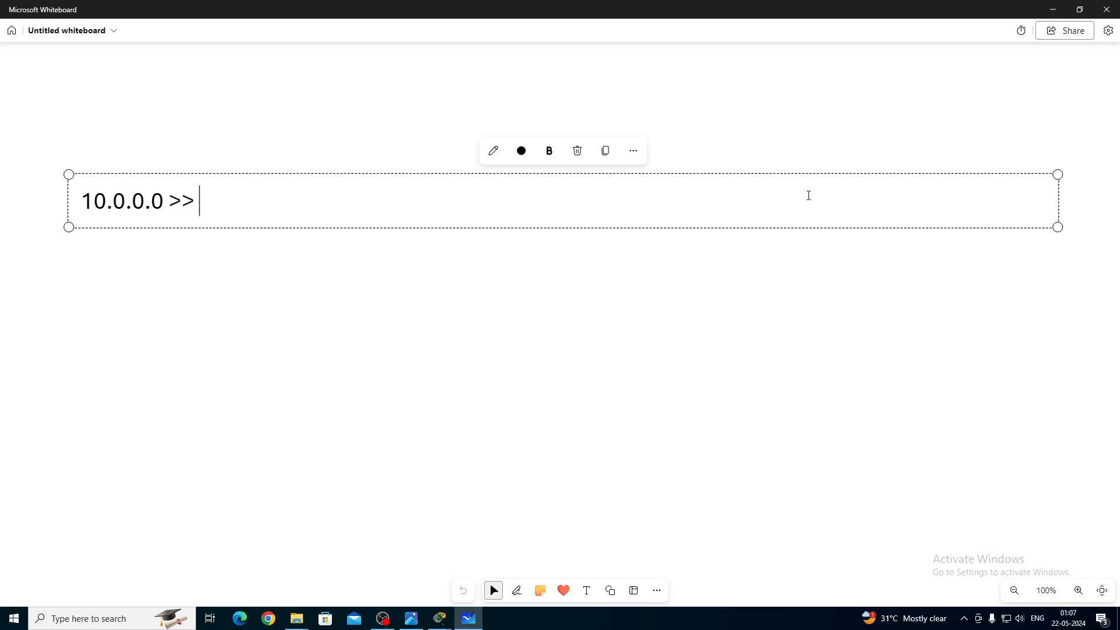
{"action": "type", "text": "Class "}
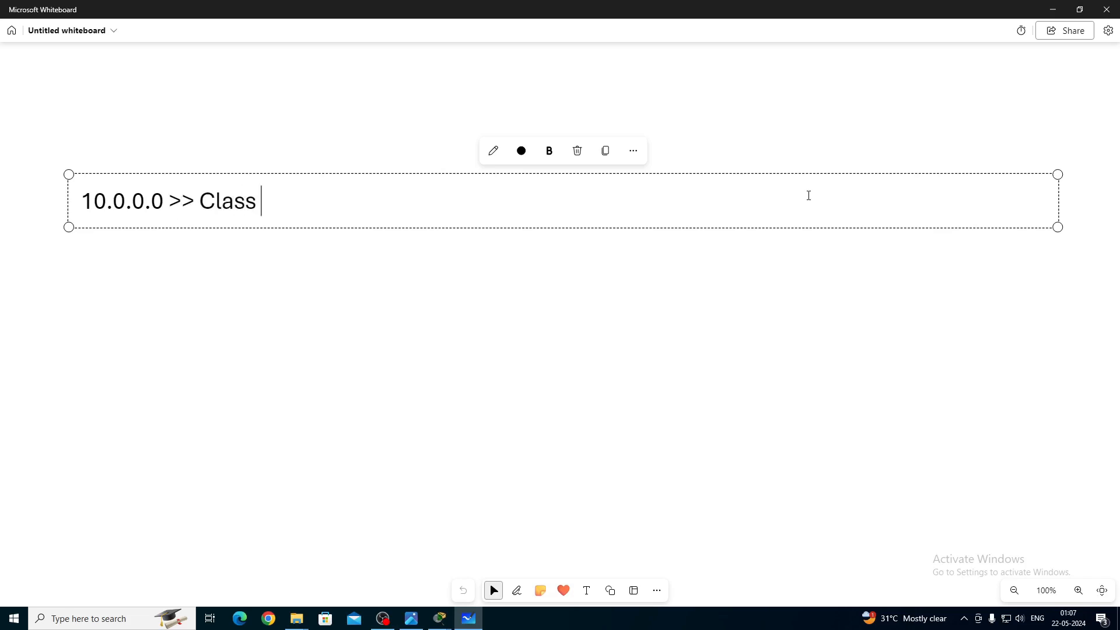
{"action": "type", "text": "A ----- 255"}
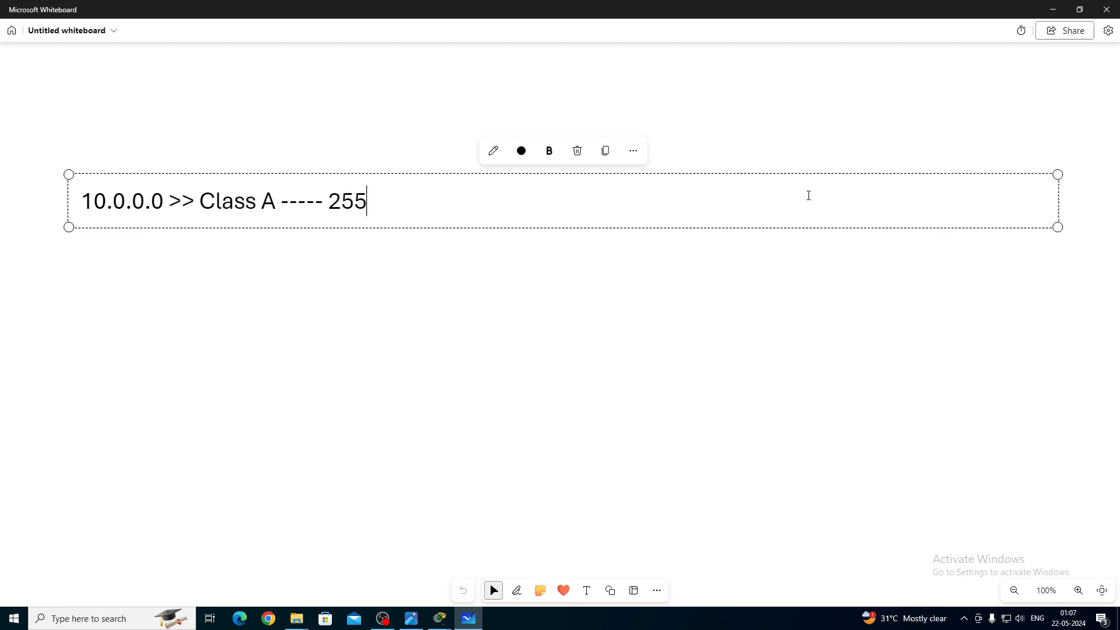
{"action": "type", "text": ".0.0.0 >> Complement"}
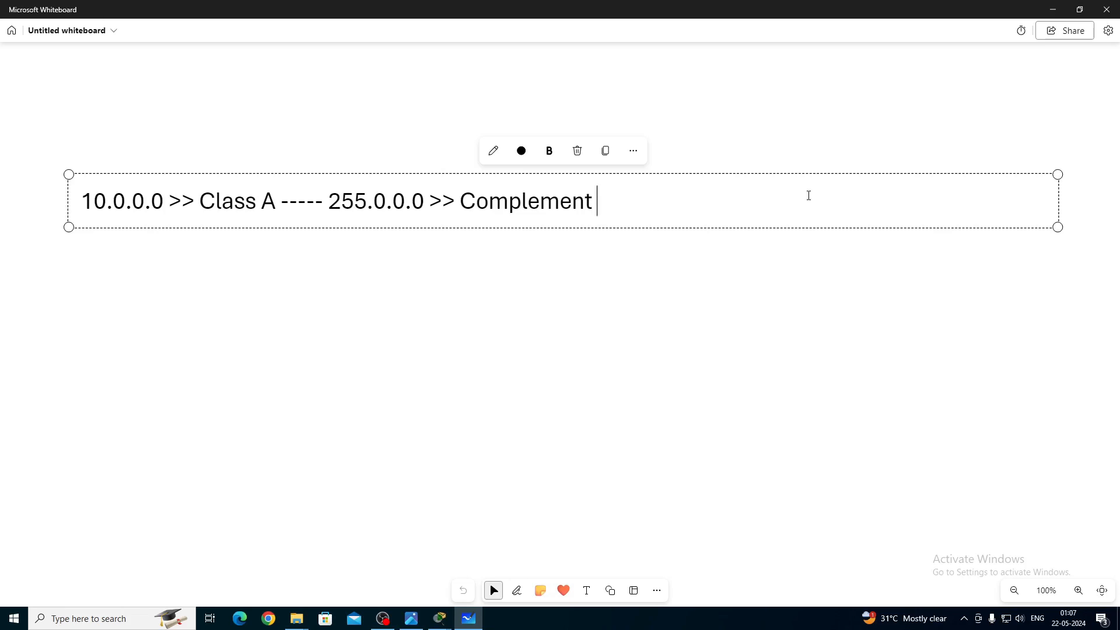
{"action": "type", "text": " >> "}
{"action": "type", "text": "0"}
{"action": "type", "text": "."}
{"action": "type", "text": "255."}
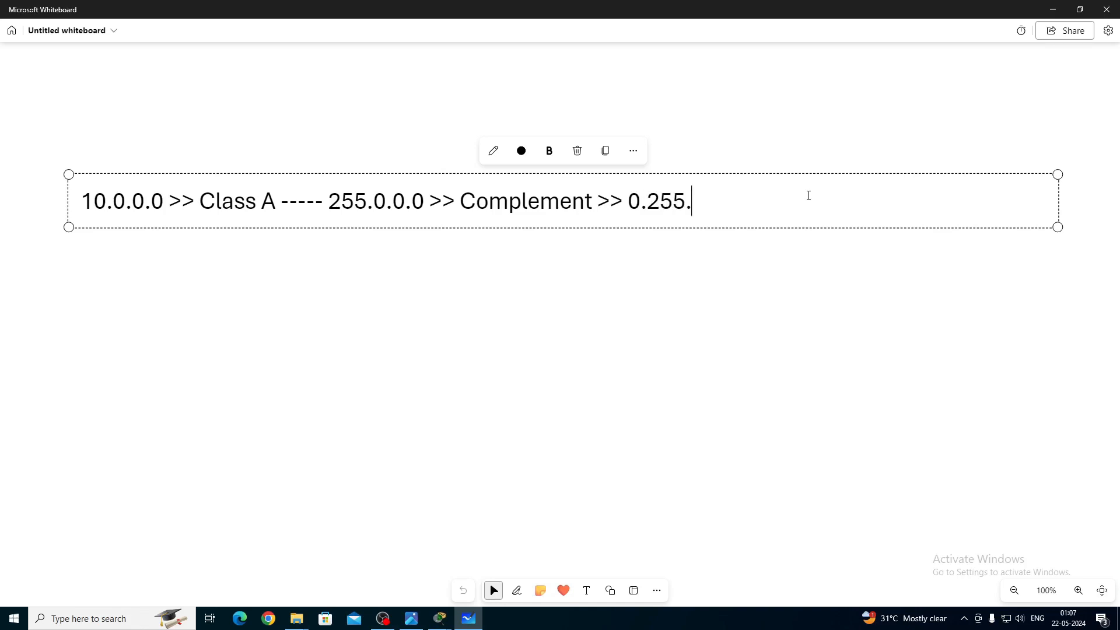
{"action": "type", "text": "255.255"}
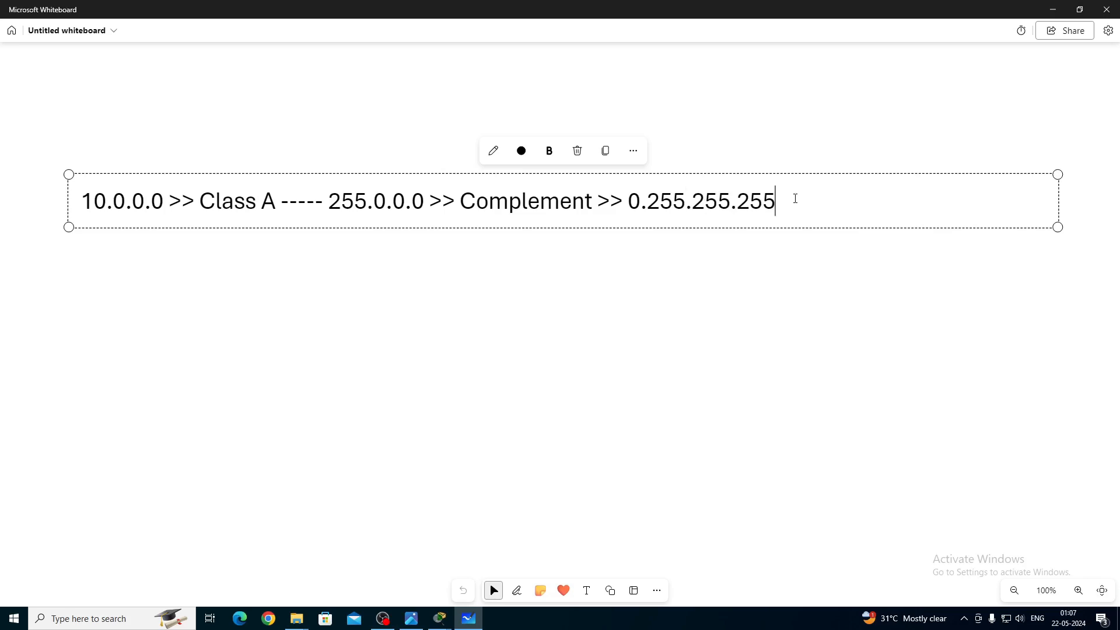
{"action": "left_click_drag", "start_coordinate": [792, 197], "coordinate": [628, 211]}
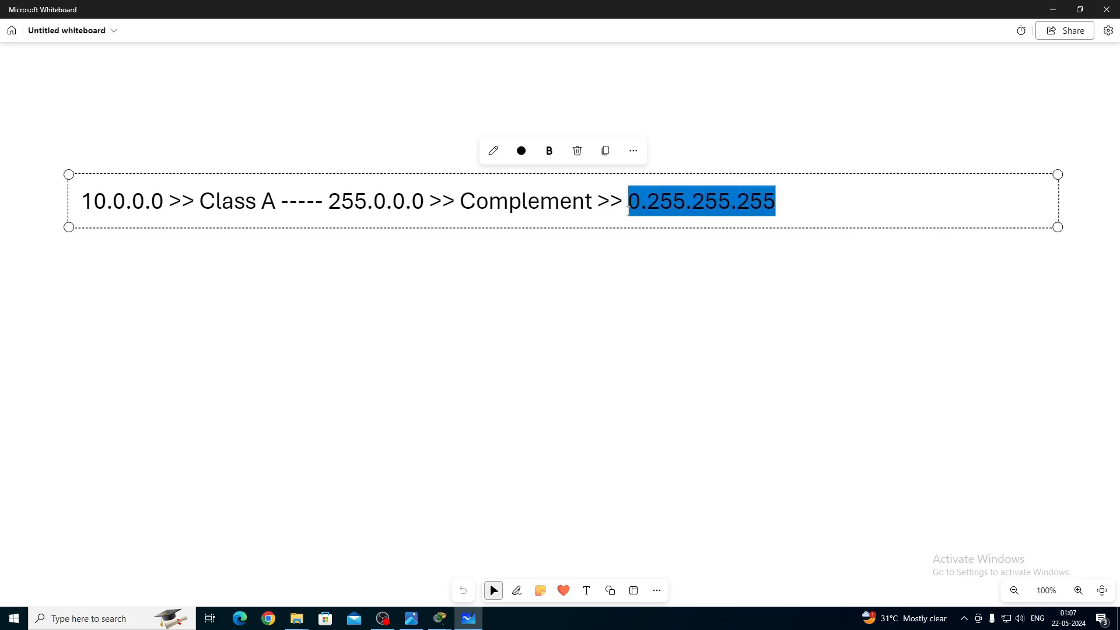
Return to Packet Tracer, complete Router0's pending 10.0.0.0 network statement with "0.255.255.255 area 0", and submit it
{"action": "left_click", "coordinate": [440, 618]}
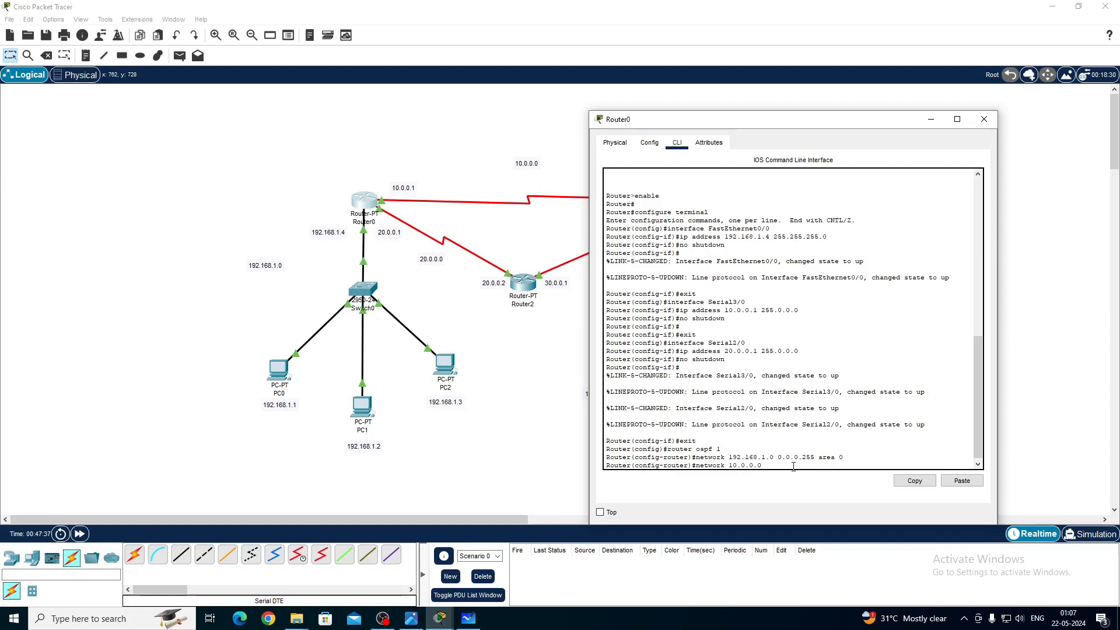
{"action": "key", "text": "BackSpace"}
{"action": "type", "text": "0.255.255.255 area 0"}
{"action": "key", "text": "Return"}
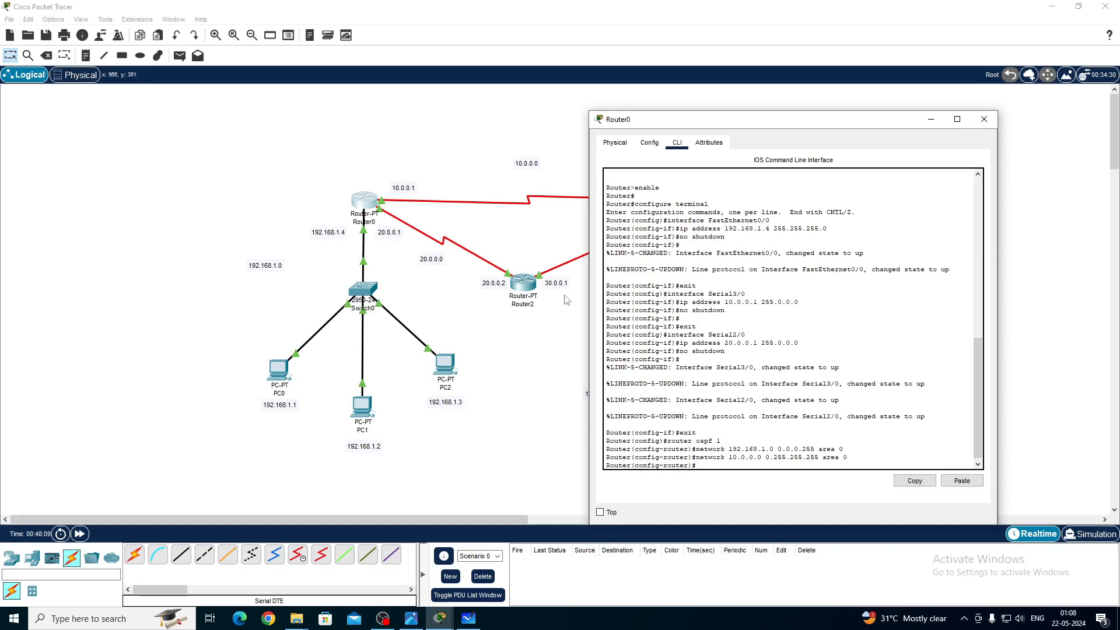
Add "network 20.0.0.0 0.255.255.255 area 0" to Router0's OSPF process and exit router configuration mode
{"action": "type", "text": "network 20.0.0.0 0.255.255.255 area 0"}
{"action": "key", "text": "Return"}
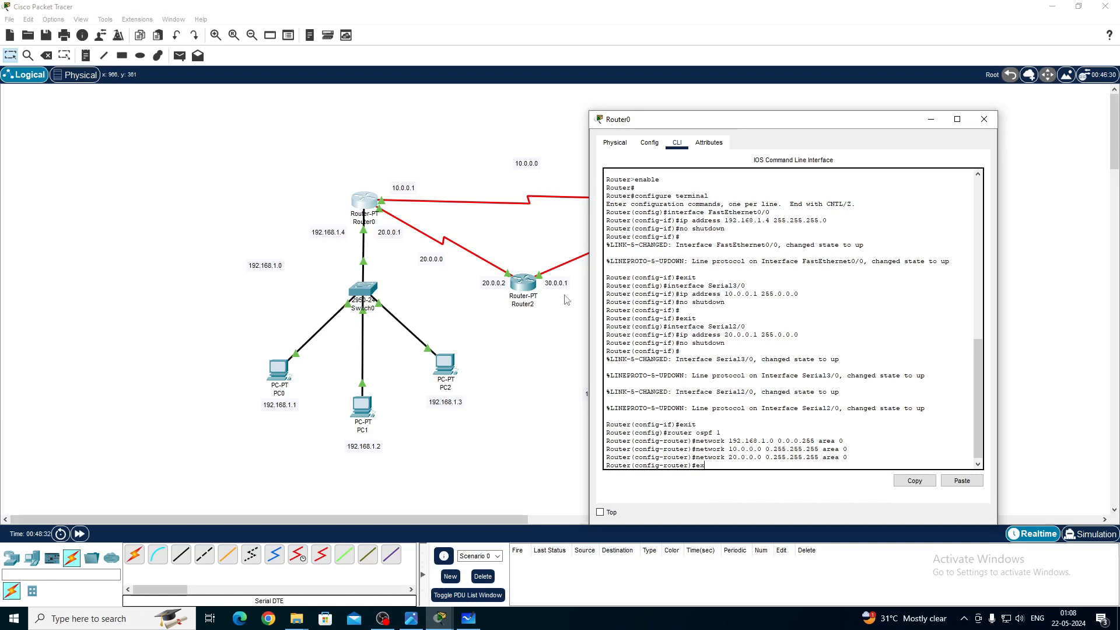
{"action": "type", "text": "exit"}
{"action": "key", "text": "Return"}
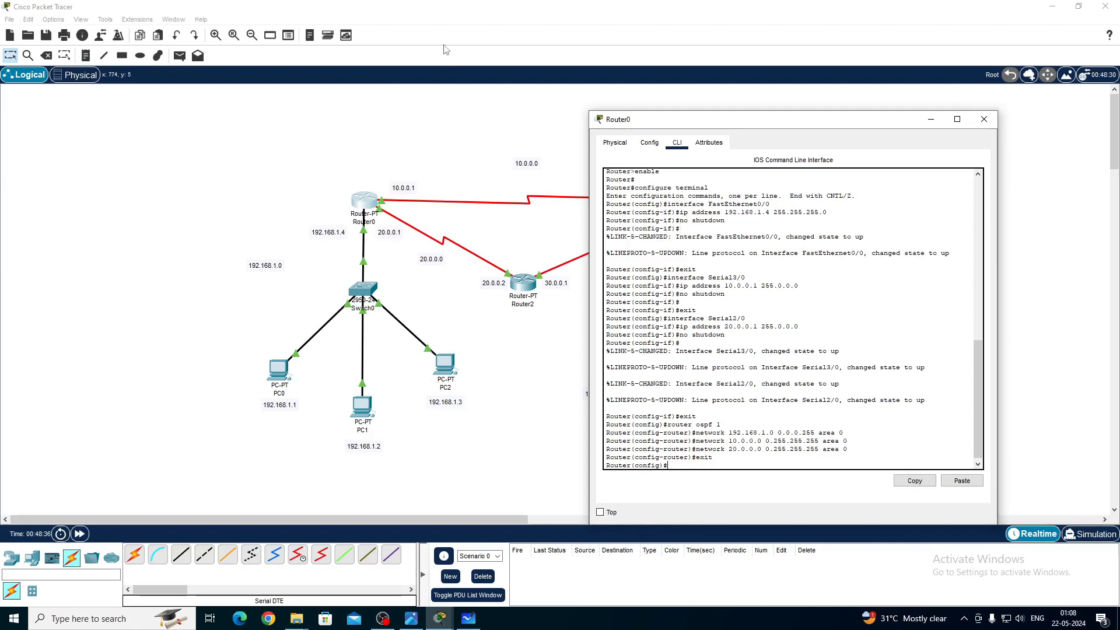
Save Router0's running configuration to NVRAM and close its window
{"action": "left_click", "coordinate": [648, 143]}
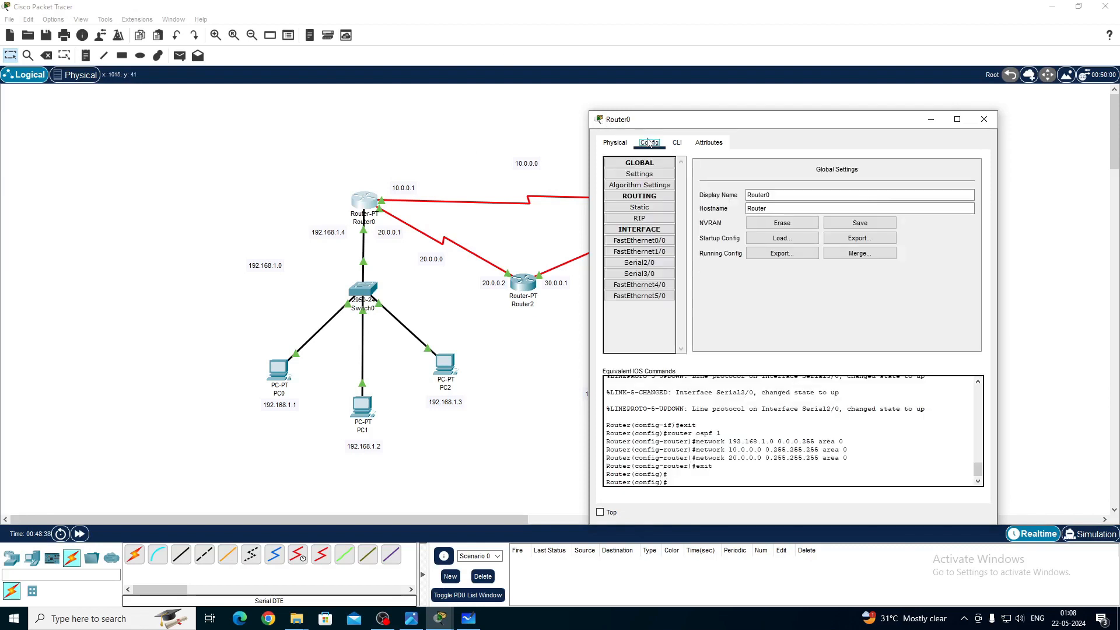
{"action": "left_click", "coordinate": [857, 224]}
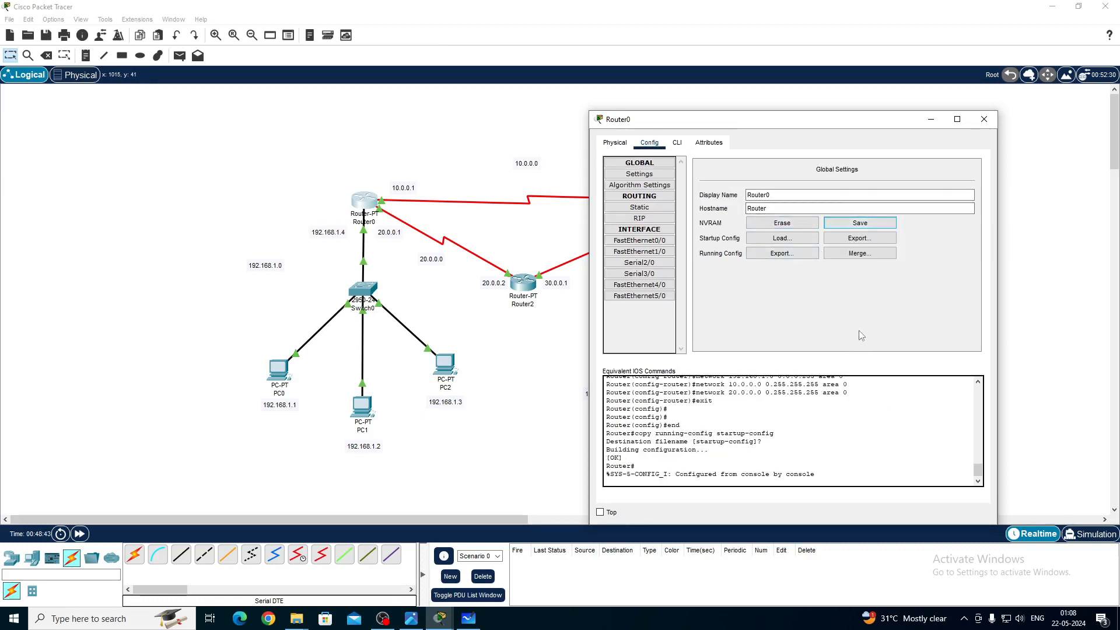
{"action": "left_click", "coordinate": [984, 119]}
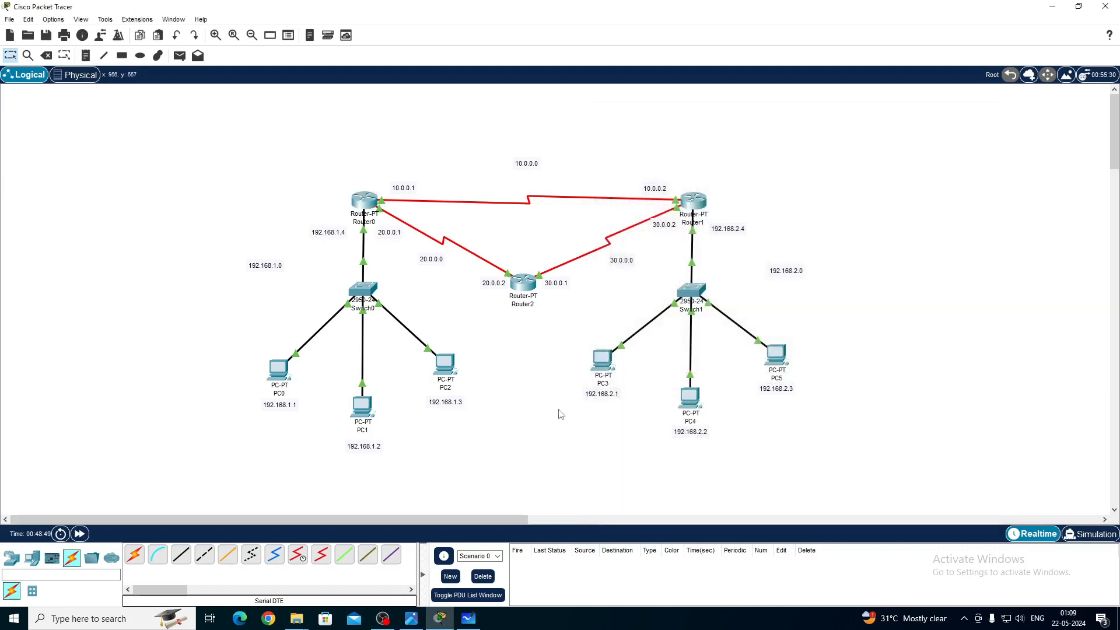
Open Router1's command line beside the topology and enter global configuration mode with "en" and "config terminal"
{"action": "left_click", "coordinate": [697, 202]}
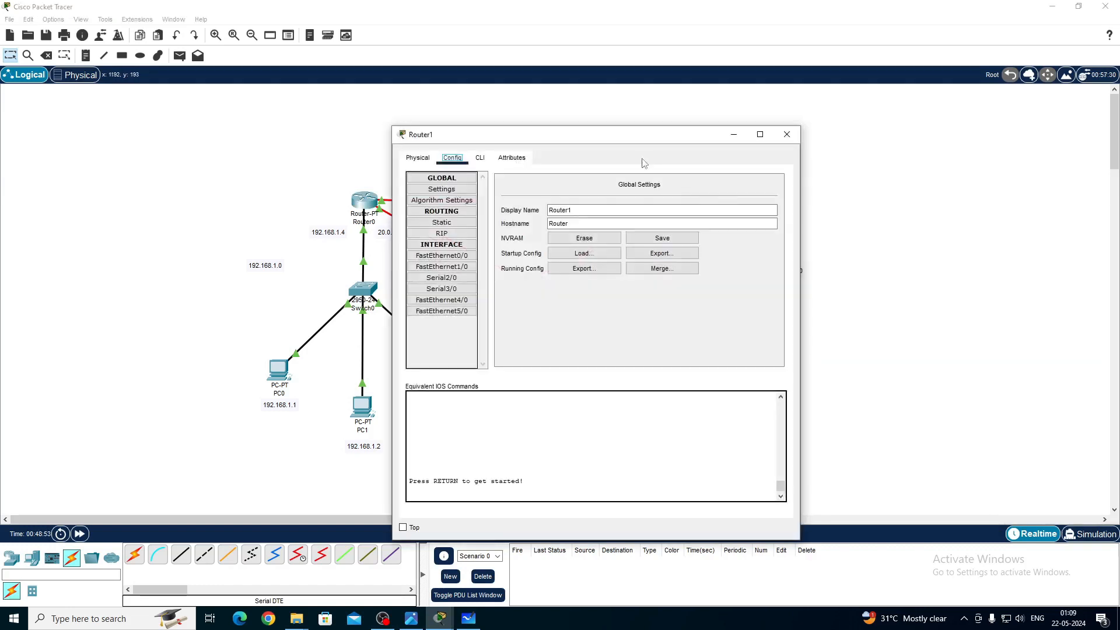
{"action": "left_click_drag", "start_coordinate": [623, 136], "coordinate": [917, 109]}
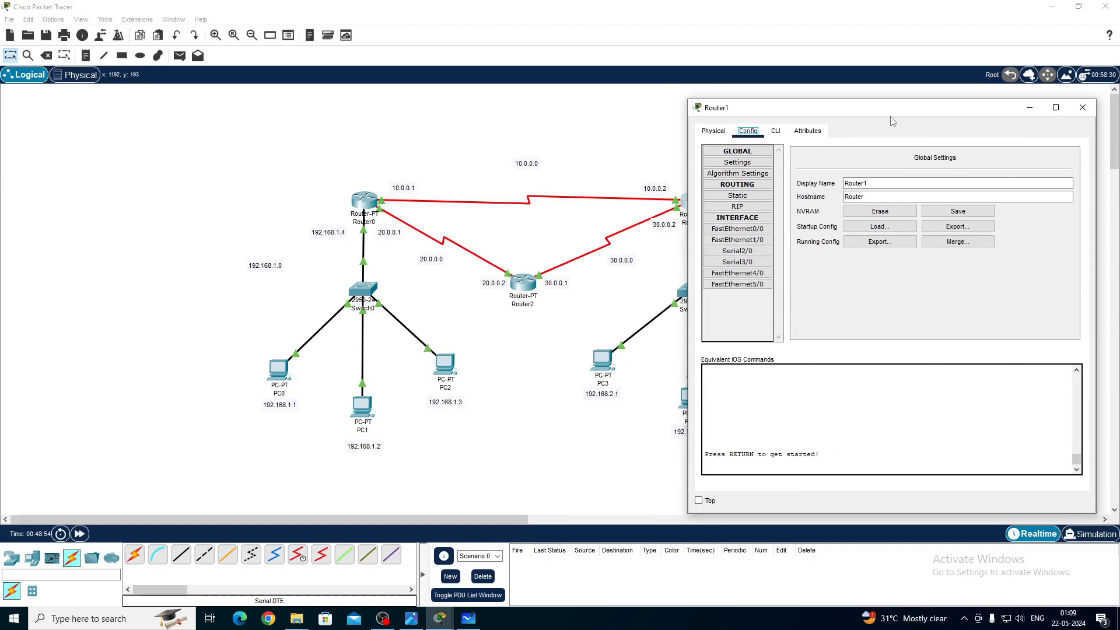
{"action": "left_click", "coordinate": [776, 132]}
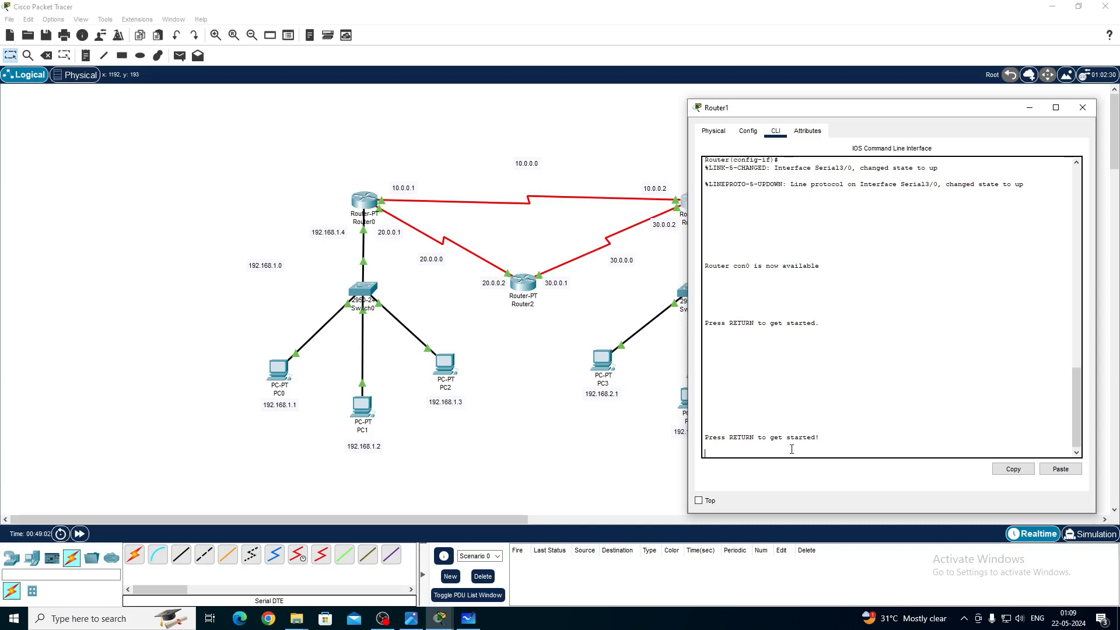
{"action": "key", "text": "Return"}
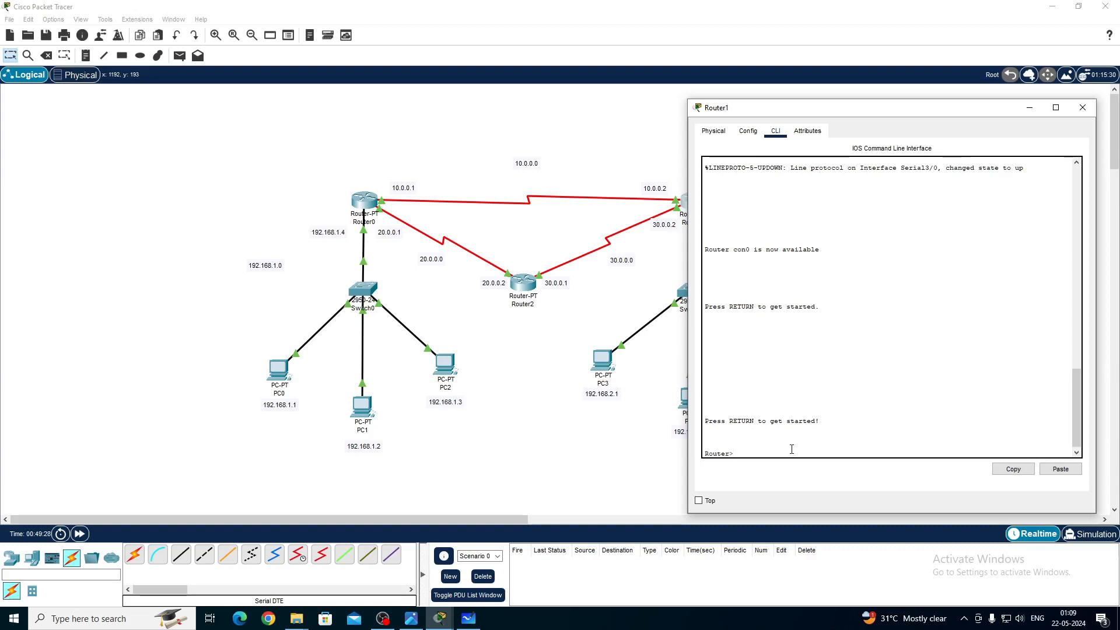
{"action": "type", "text": "en"}
{"action": "key", "text": "Return"}
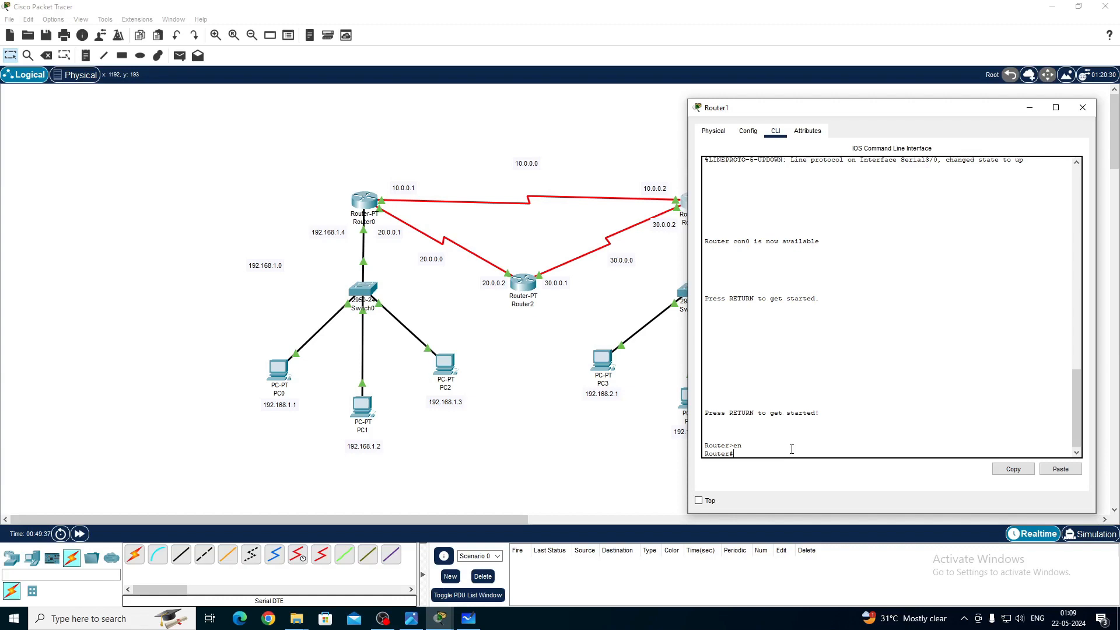
{"action": "type", "text": "config"}
{"action": "type", "text": "terminal"}
{"action": "key", "text": "Return"}
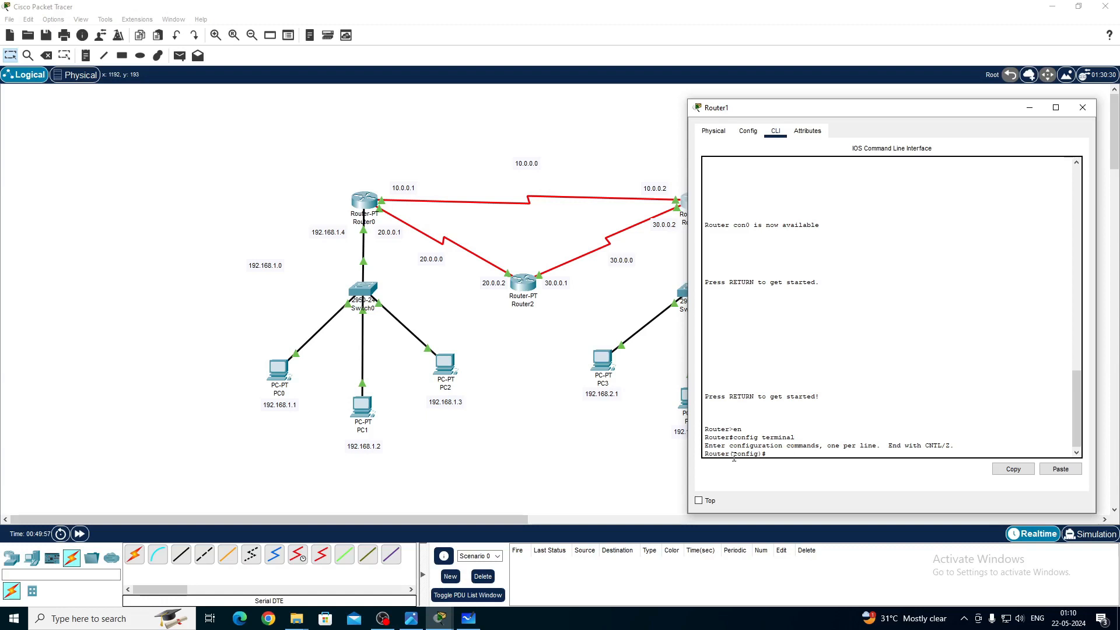
Start OSPF process 1 on Router1 with "router ospf 1"
{"action": "left_click_drag", "start_coordinate": [734, 454], "coordinate": [759, 452]}
{"action": "left_click", "coordinate": [771, 450]}
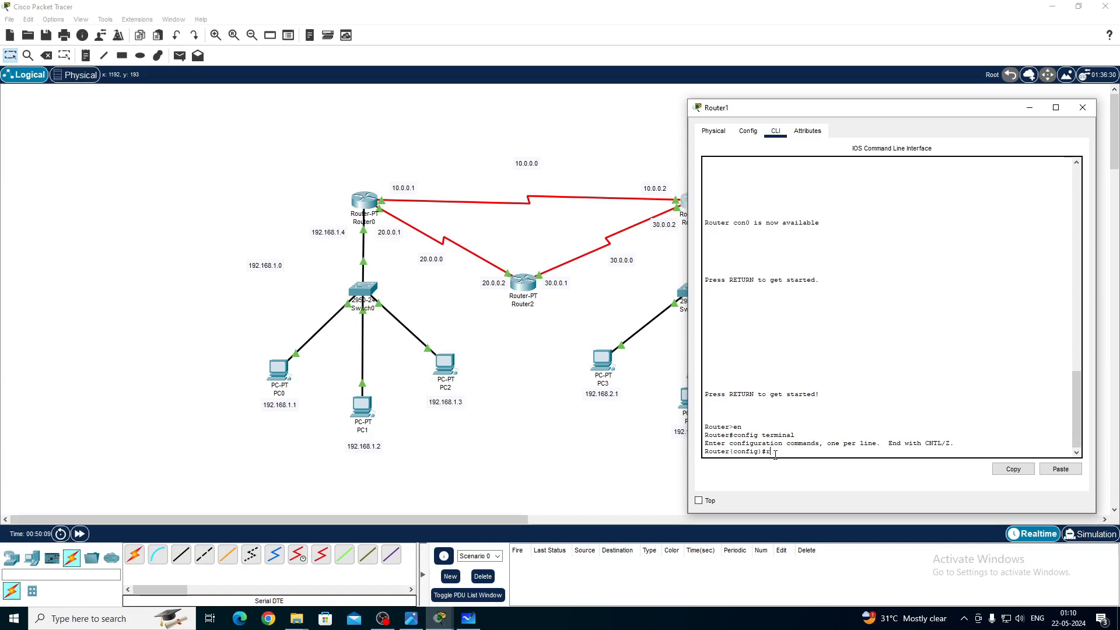
{"action": "type", "text": "ter oispf"}
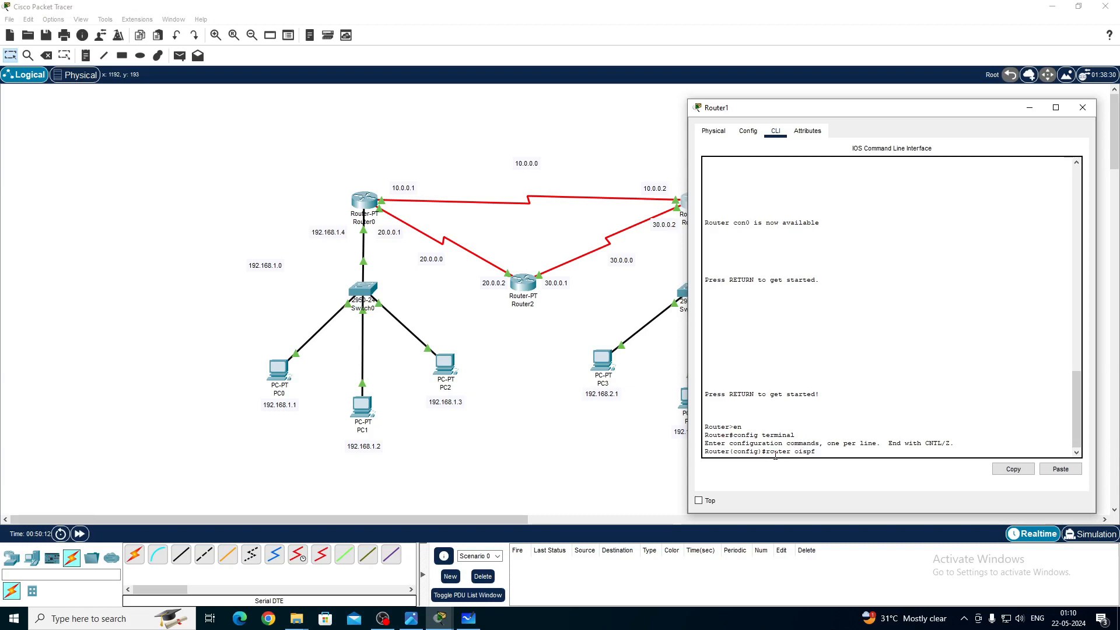
{"action": "key", "text": "BackSpace"}
{"action": "key", "text": "BackSpace"}
{"action": "key", "text": "BackSpace"}
{"action": "key", "text": "Return"}
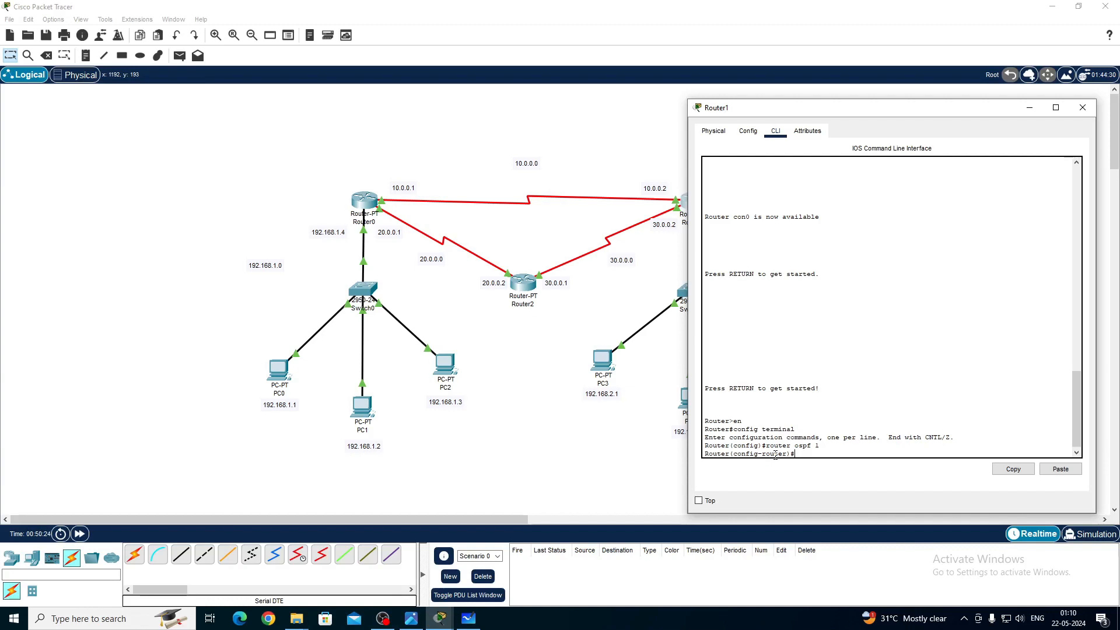
Arrange Router1's window clear of the topology and submit "network 192.168.2.0 0.255.255.255 area 0" in its OSPF process
{"action": "left_click_drag", "start_coordinate": [760, 111], "coordinate": [831, 115]}
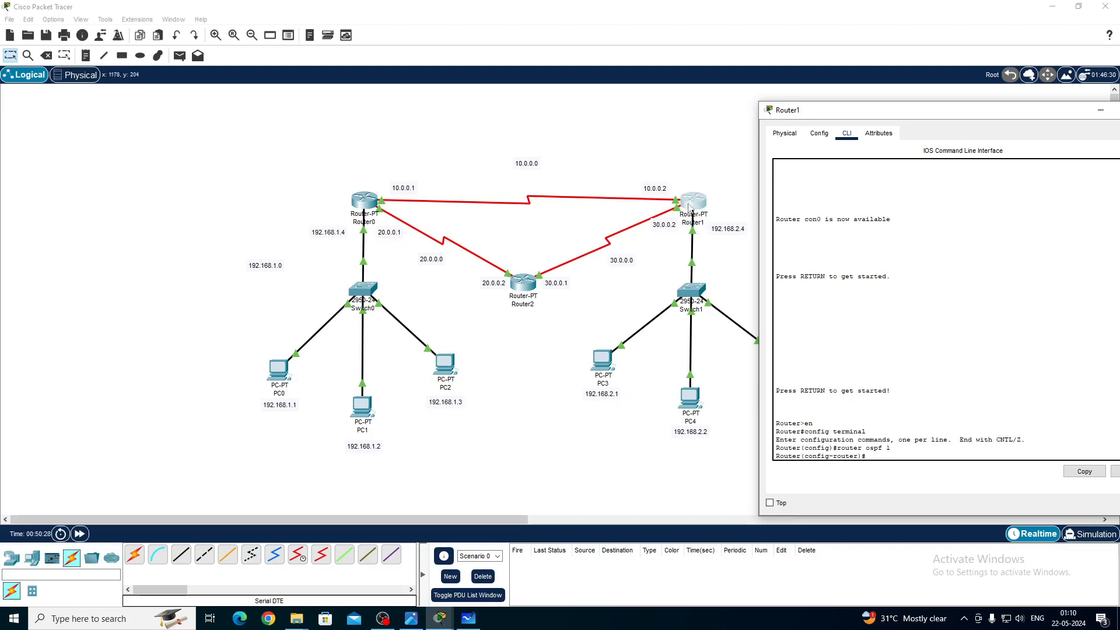
{"action": "left_click_drag", "start_coordinate": [387, 518], "coordinate": [513, 519]}
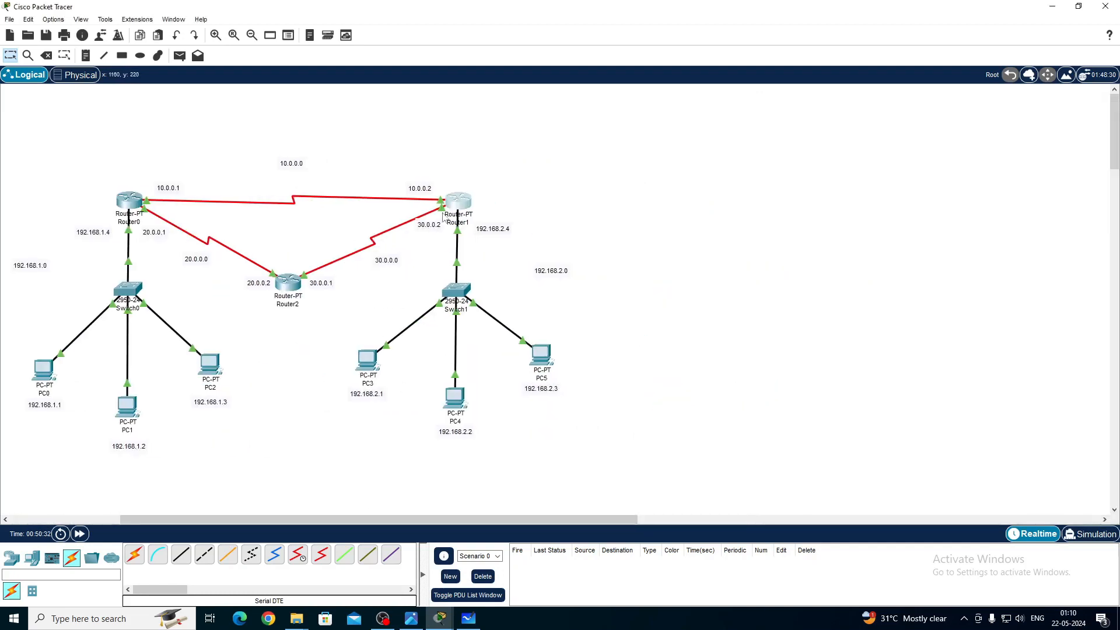
{"action": "left_click", "coordinate": [456, 205]}
{"action": "left_click_drag", "start_coordinate": [900, 117], "coordinate": [761, 116]}
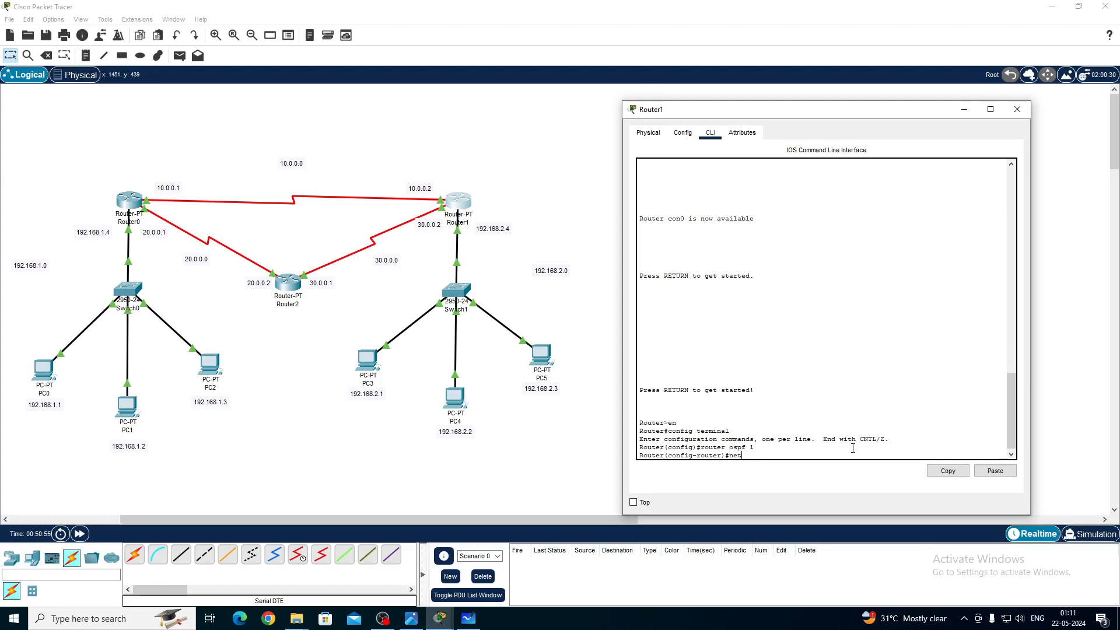
{"action": "type", "text": "work"}
{"action": "type", "text": "192.168.2.0"}
{"action": "type", "text": "0.255.255.255 are"}
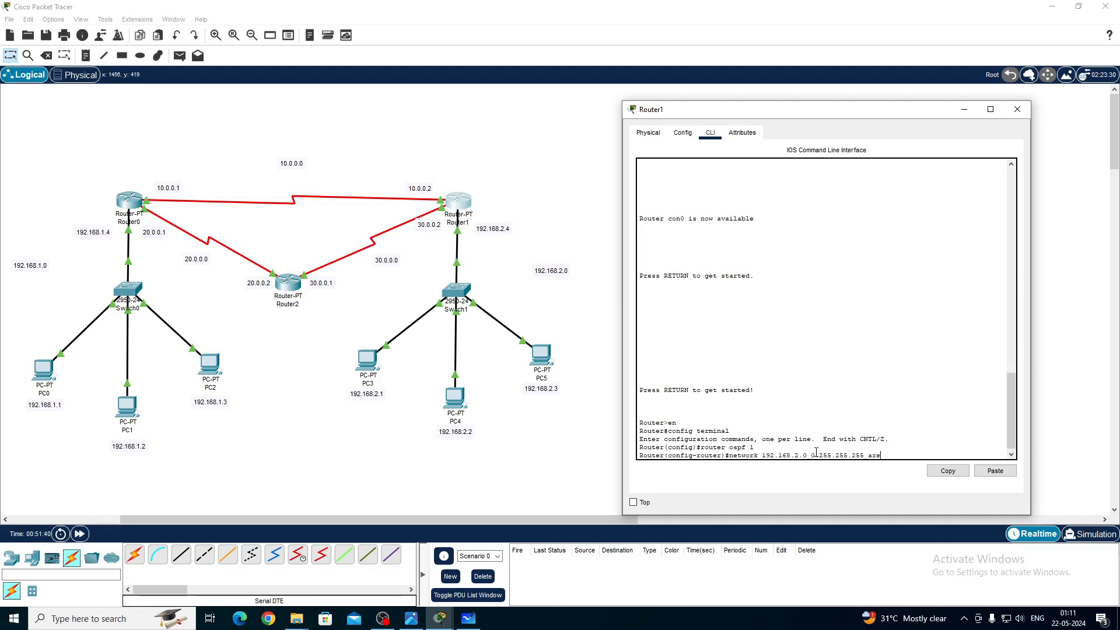
{"action": "type", "text": "a 0"}
{"action": "key", "text": "Return"}
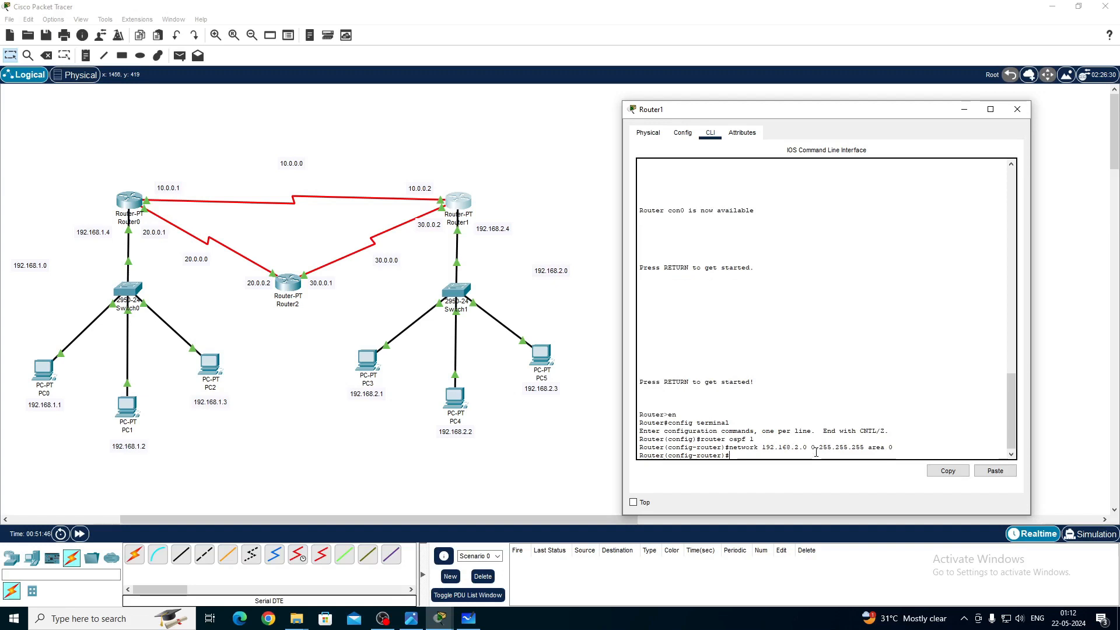
Review the network address and wildcard mask in Router1's submitted 192.168.2.0 statement
{"action": "left_click_drag", "start_coordinate": [811, 447], "coordinate": [761, 449]}
{"action": "left_click", "coordinate": [811, 452]}
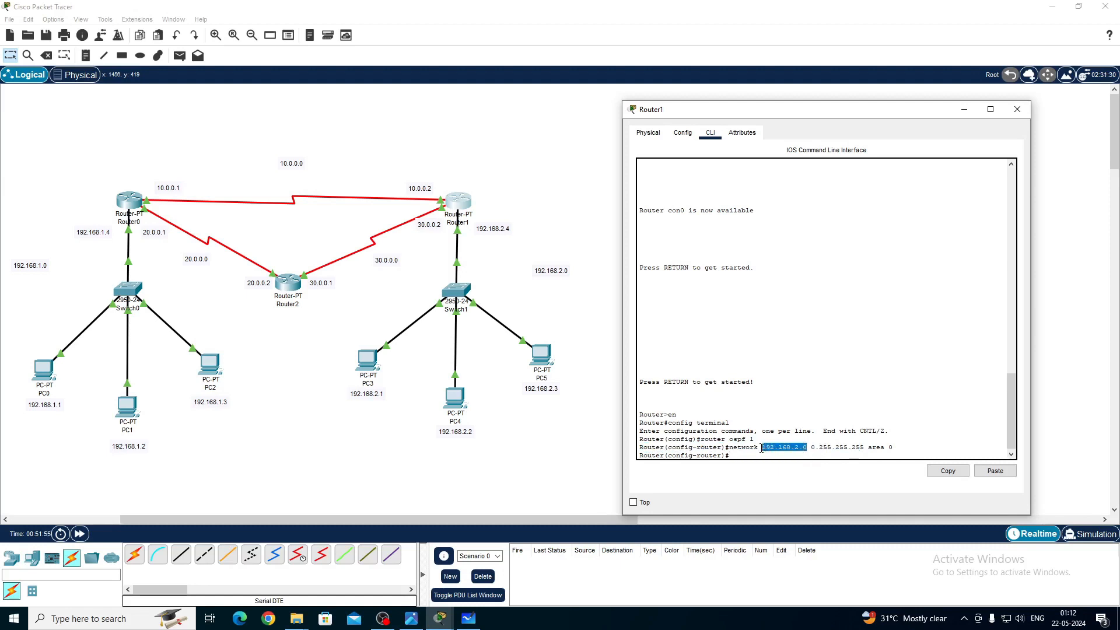
{"action": "left_click", "coordinate": [760, 451]}
{"action": "left_click", "coordinate": [864, 442]}
{"action": "left_click_drag", "start_coordinate": [864, 442], "coordinate": [818, 445]}
{"action": "left_click", "coordinate": [868, 447]}
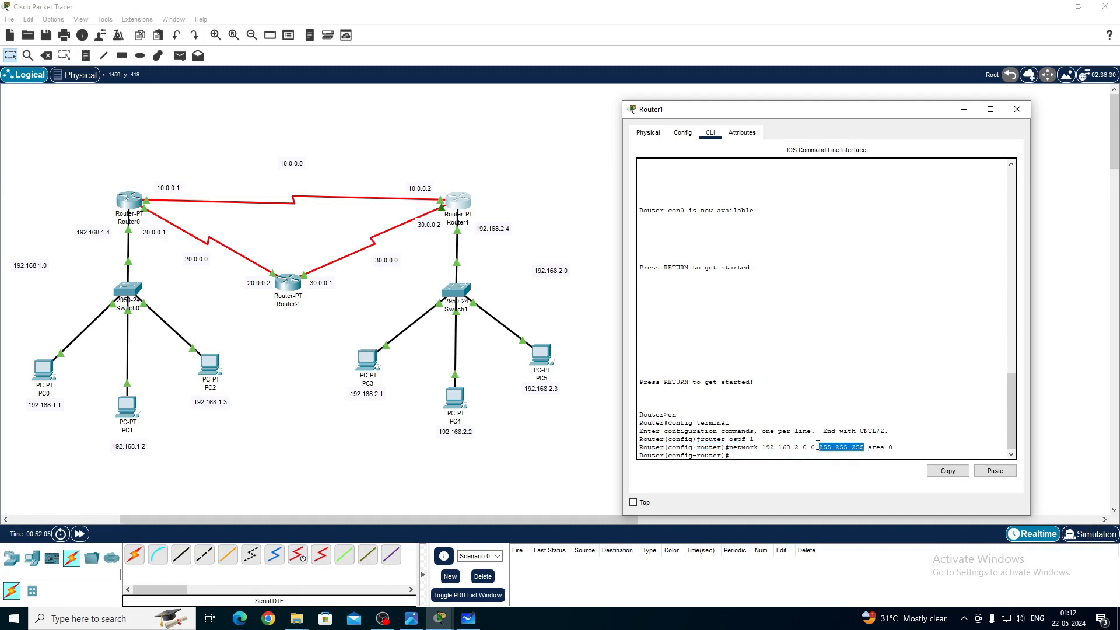
{"action": "left_click", "coordinate": [794, 455]}
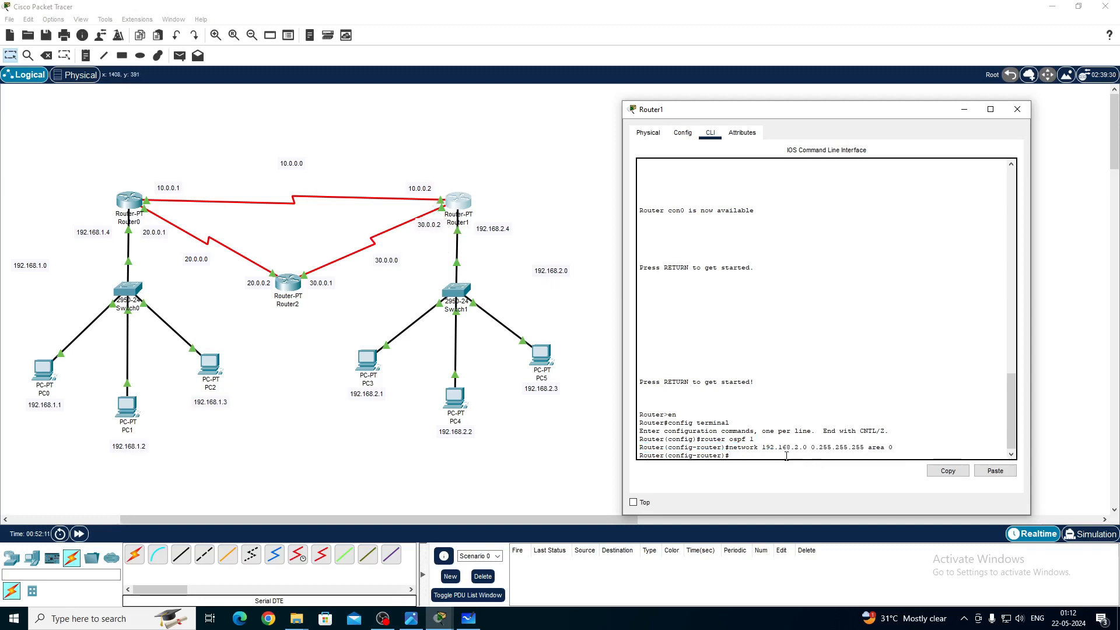
{"action": "type", "text": "network 10.0.0.0 0."}
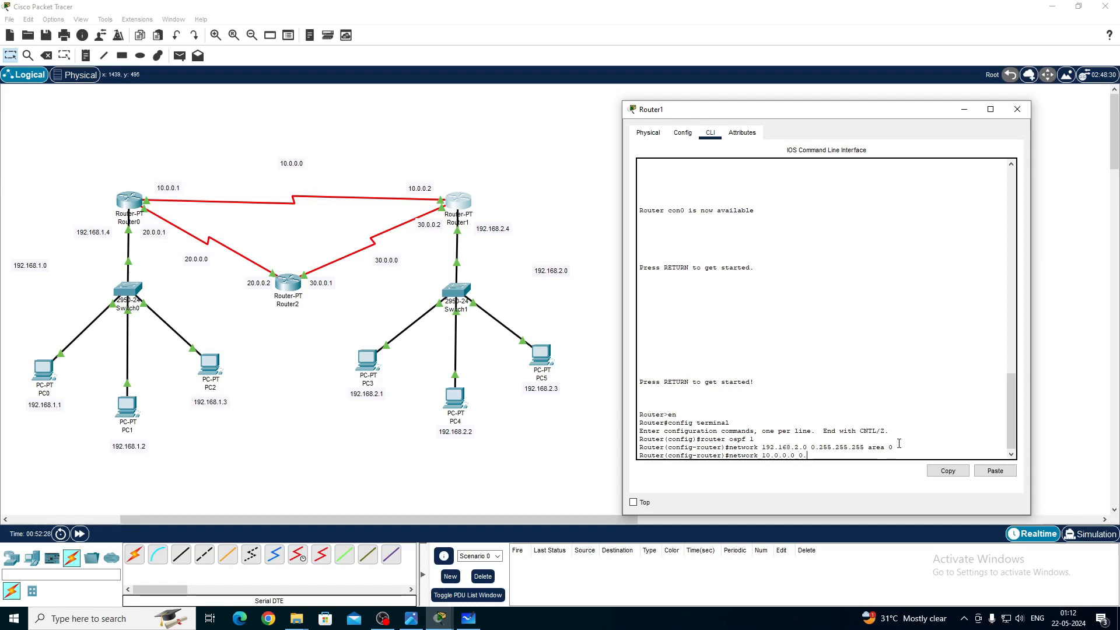
{"action": "type", "text": "0.0.255"}
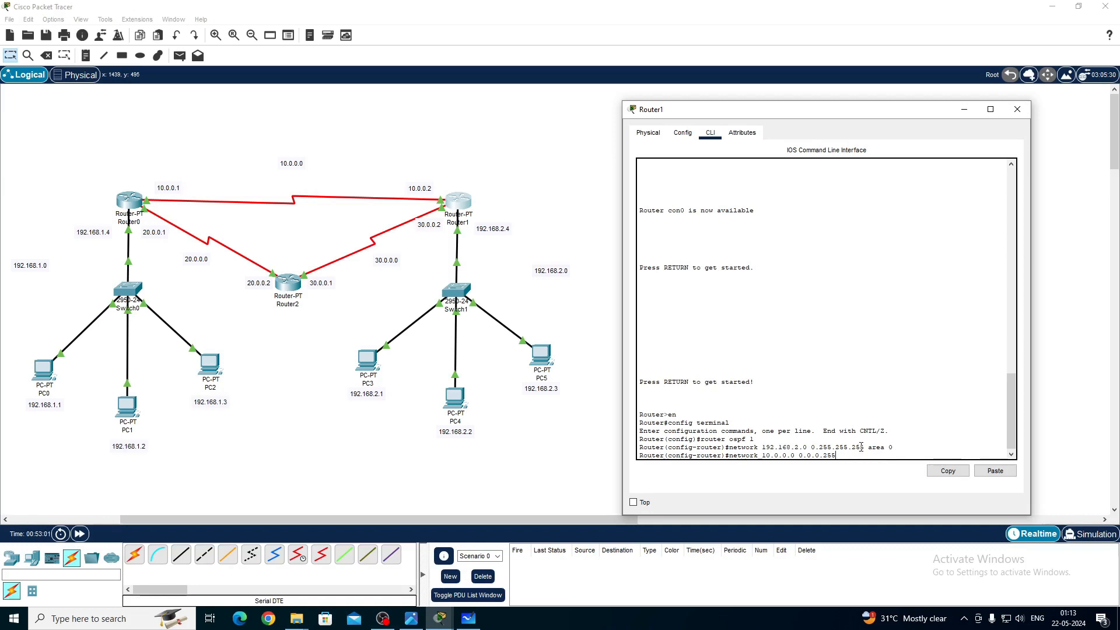
{"action": "left_click_drag", "start_coordinate": [861, 447], "coordinate": [762, 456]}
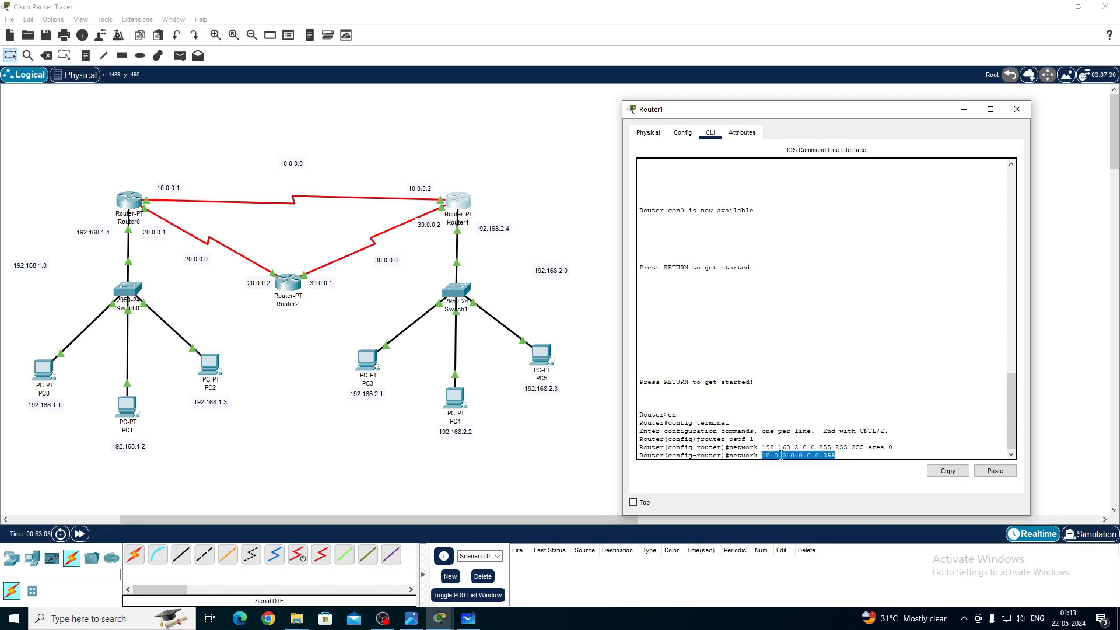
{"action": "key", "text": "BackSpace"}
{"action": "key", "text": "BackSpace"}
{"action": "key", "text": "BackSpace"}
{"action": "key", "text": "BackSpace"}
{"action": "key", "text": "BackSpace"}
{"action": "key", "text": "BackSpace"}
{"action": "key", "text": "BackSpace"}
{"action": "key", "text": "BackSpace"}
{"action": "key", "text": "BackSpace"}
{"action": "key", "text": "BackSpace"}
{"action": "key", "text": "BackSpace"}
{"action": "key", "text": "BackSpace"}
{"action": "key", "text": "BackSpace"}
{"action": "key", "text": "BackSpace"}
{"action": "key", "text": "BackSpace"}
{"action": "key", "text": "BackSpace"}
{"action": "key", "text": "BackSpace"}
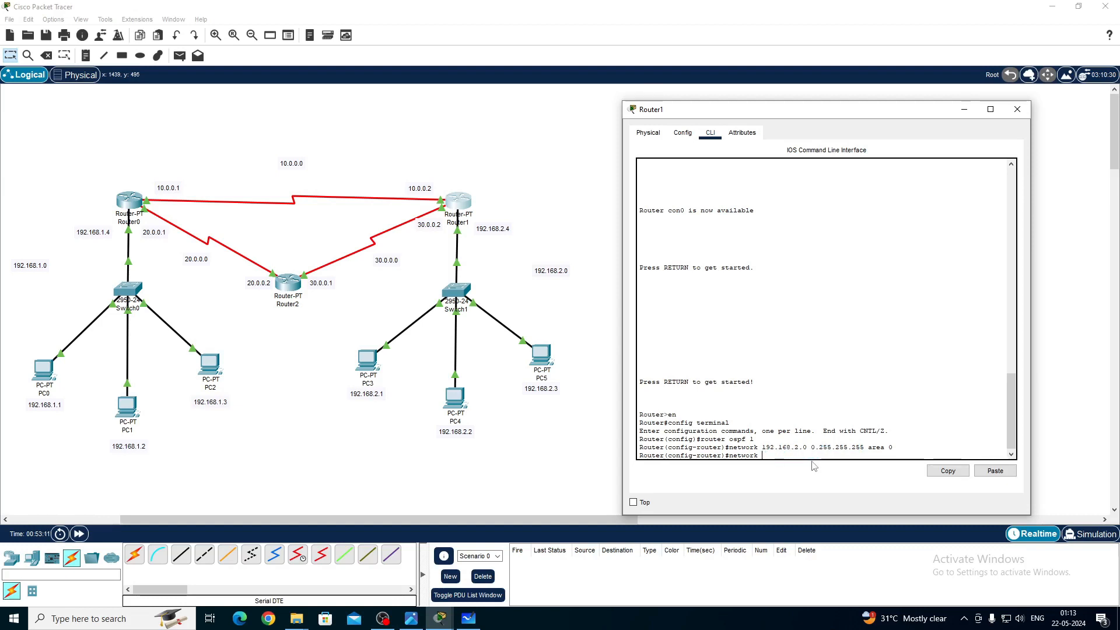
Submit "network 192.168.2.0 0.0.0.255 area 0" on Router1, consulting Router0's OSPF statements for the wildcard mask
{"action": "type", "text": "92."}
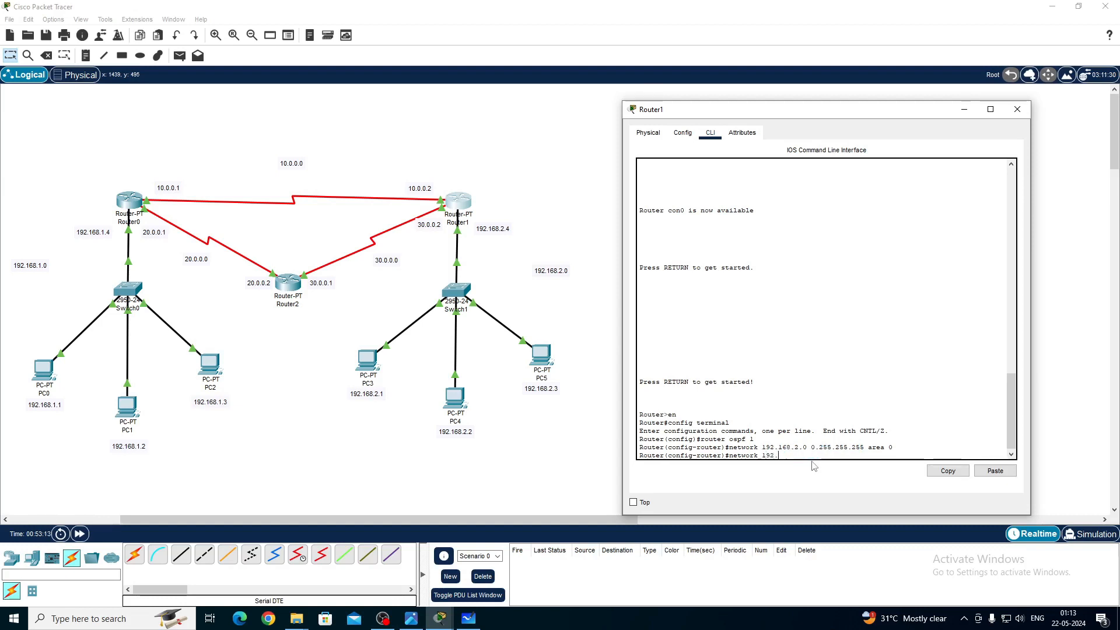
{"action": "type", "text": "16"}
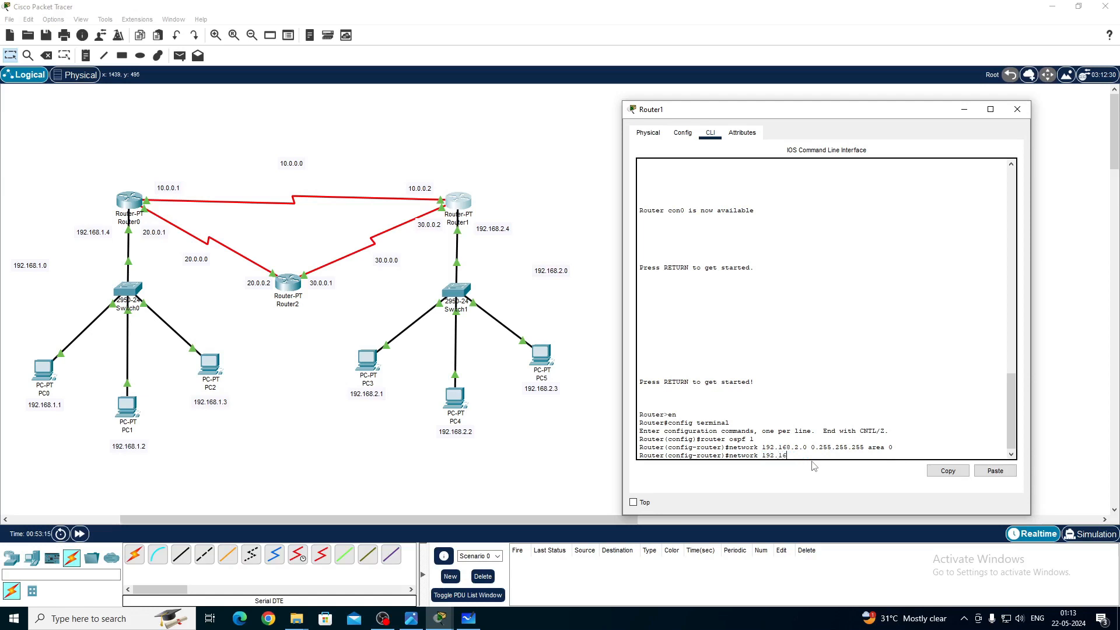
{"action": "type", "text": "8"}
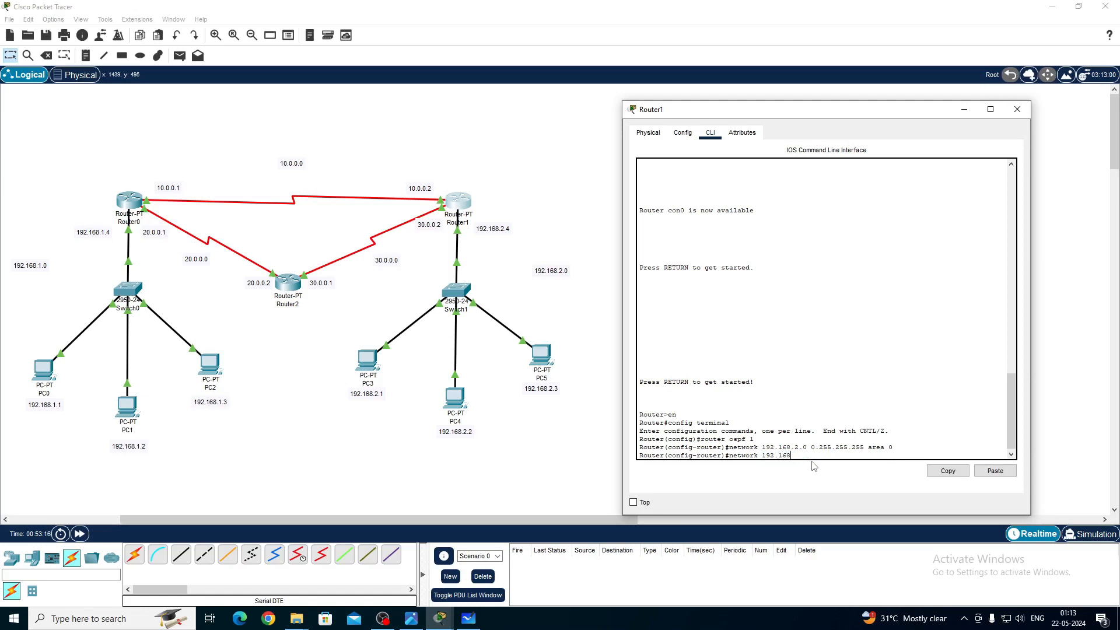
{"action": "left_click", "coordinate": [141, 211]}
{"action": "left_click", "coordinate": [131, 205]}
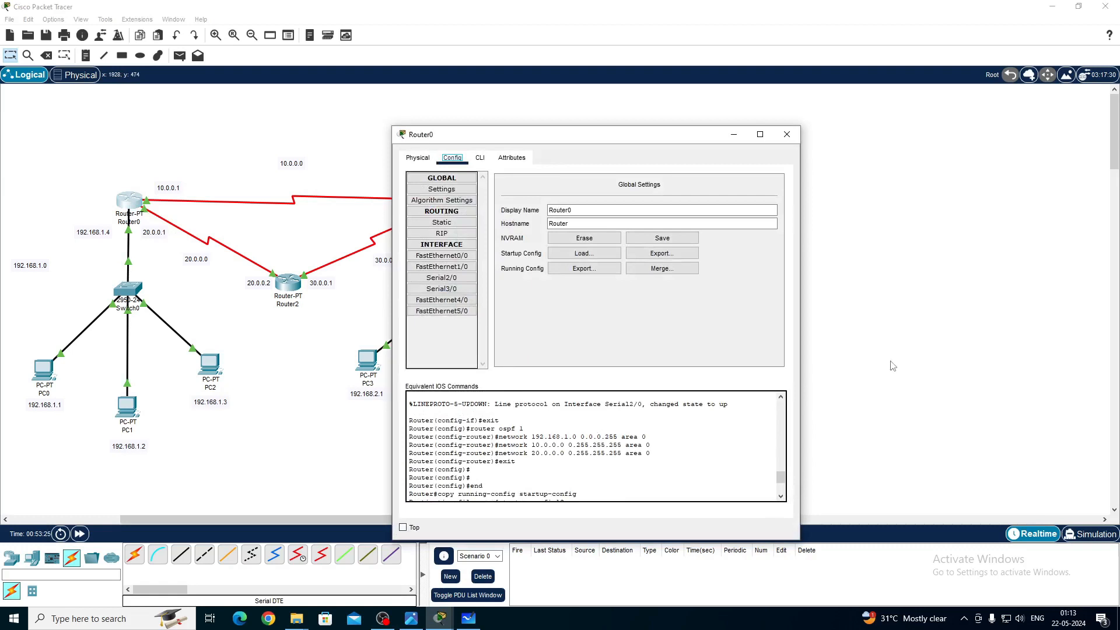
{"action": "left_click", "coordinate": [787, 134]}
{"action": "left_click", "coordinate": [458, 204]}
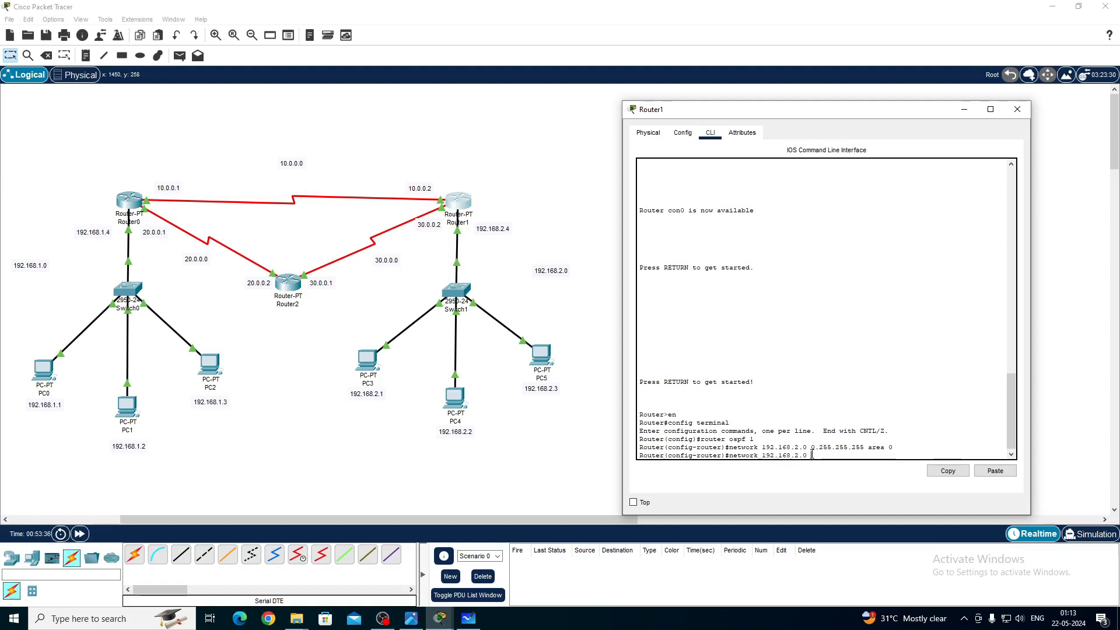
{"action": "type", "text": "0.0.0.255 area 0"}
{"action": "key", "text": "Return"}
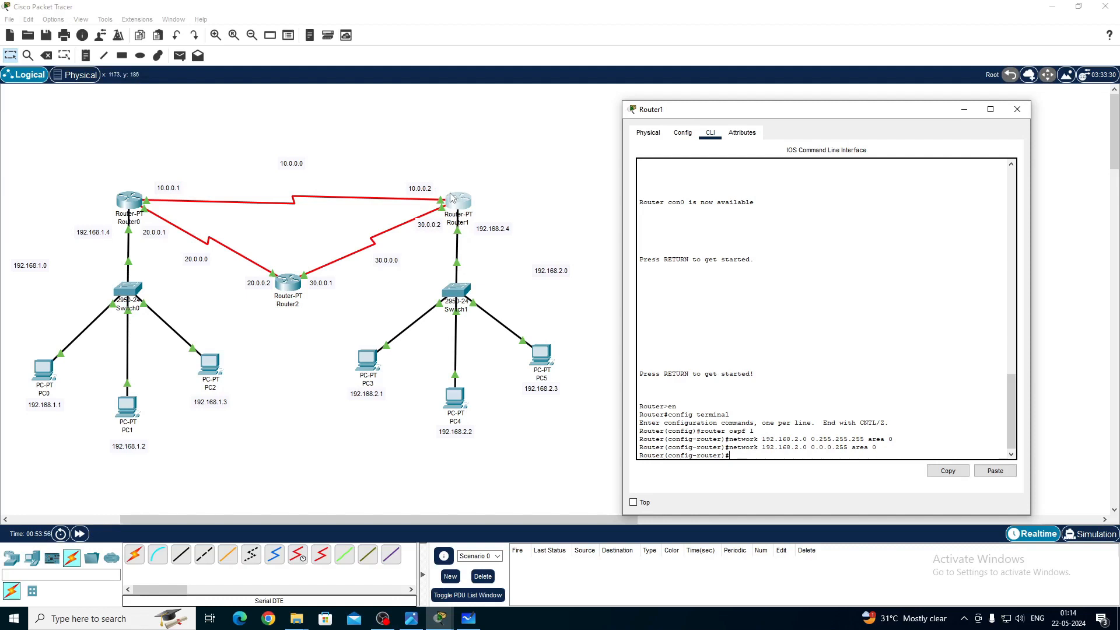
Add "network 10.0.0.0 0.255.255.255 area 0" to Router1's OSPF process and return to a clean prompt
{"action": "type", "text": "network"}
{"action": "type", "text": "10.0.0.0"}
{"action": "type", "text": "0.255.255.255 area 0"}
{"action": "key", "text": "Return"}
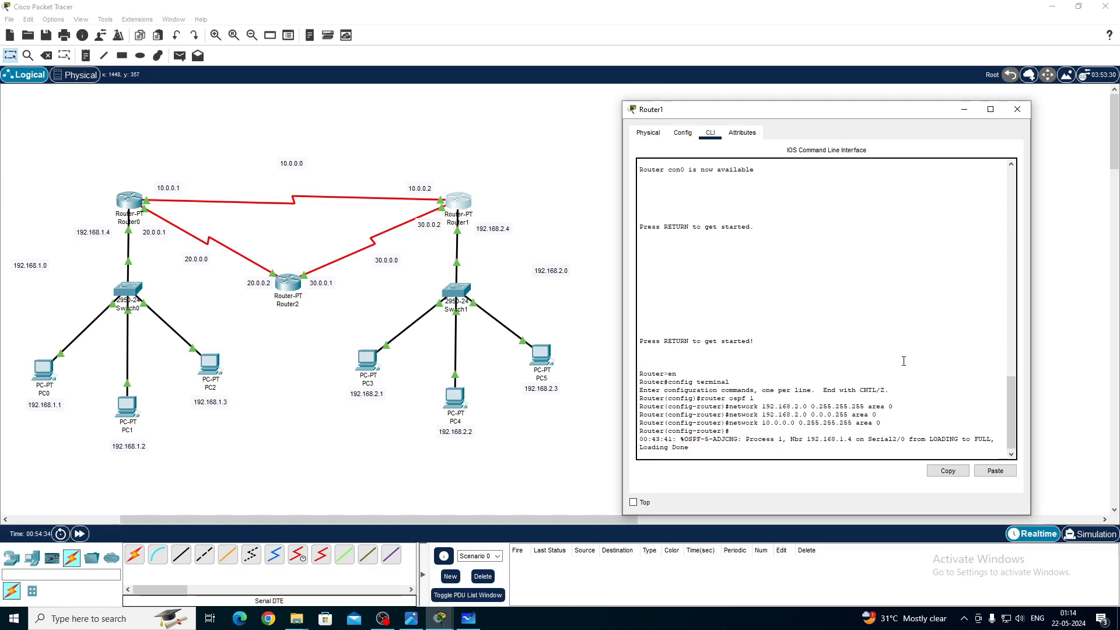
{"action": "key", "text": "Return"}
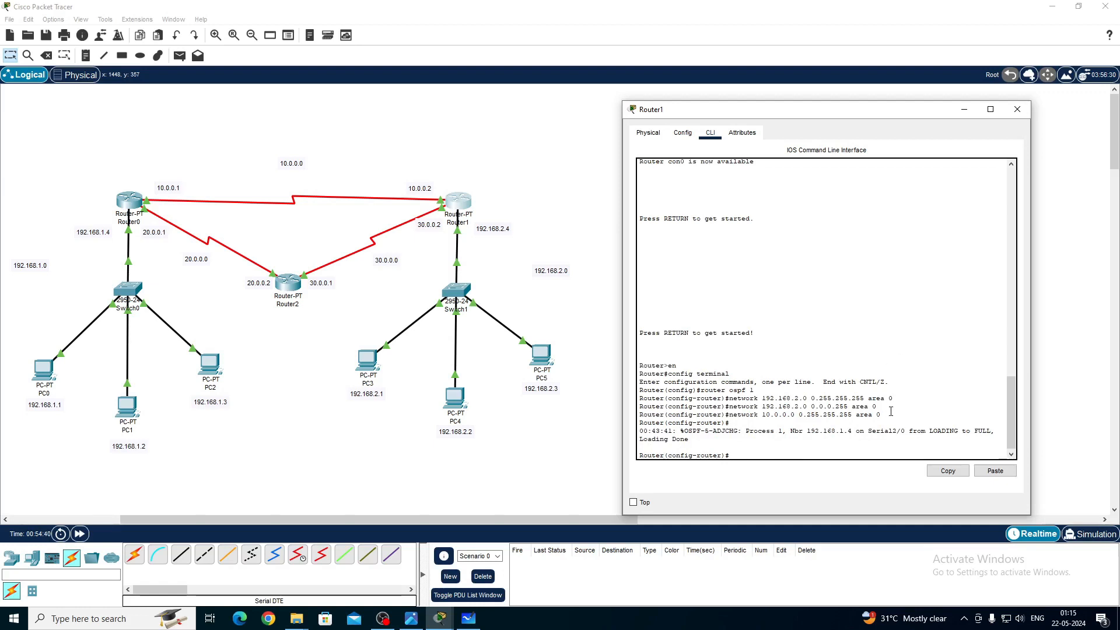
Add "network 30.0.0.0 0.255.255.255 area 0" to Router1's OSPF process
{"action": "left_click_drag", "start_coordinate": [894, 398], "coordinate": [764, 408]}
{"action": "left_click", "coordinate": [778, 397]}
{"action": "left_click", "coordinate": [750, 453]}
{"action": "type", "text": "network 30.0.0.0"}
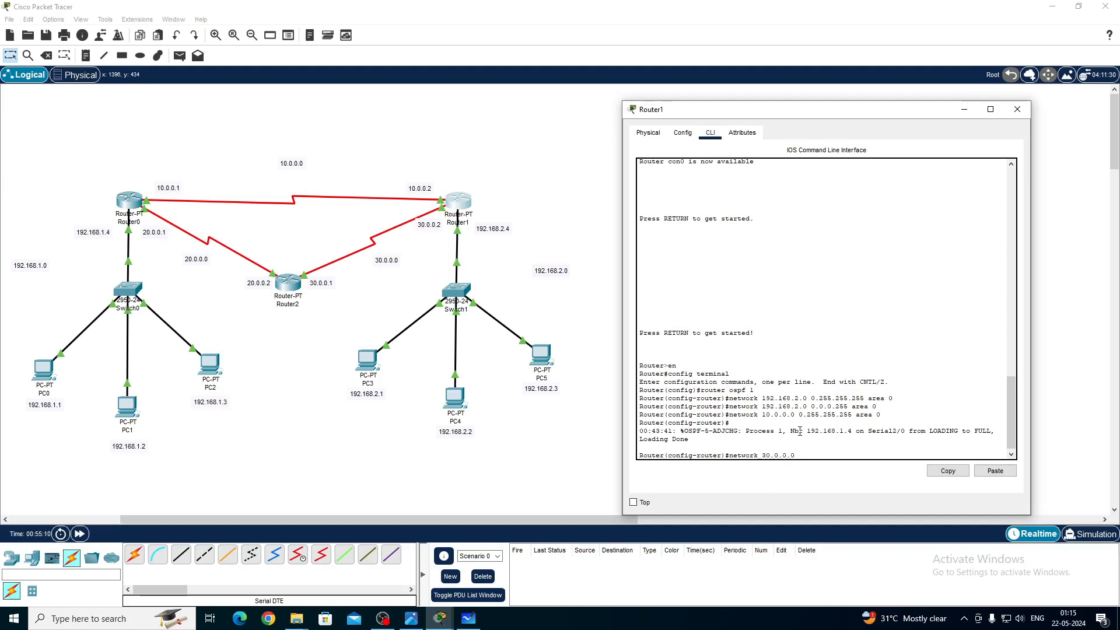
{"action": "type", "text": "  0"}
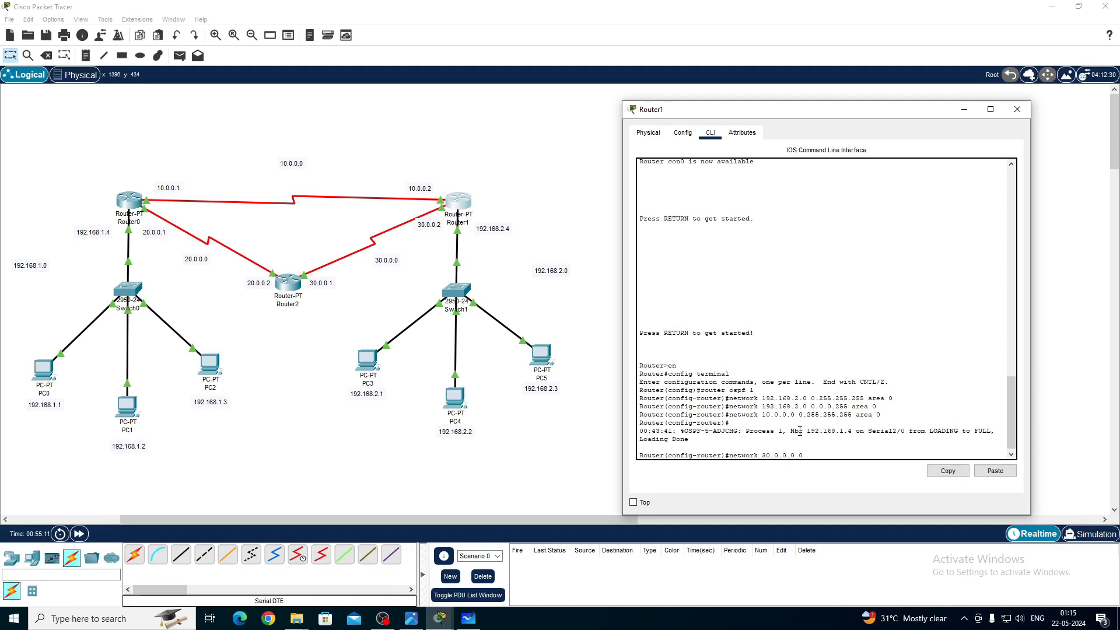
{"action": "type", "text": ".255.255.255 area 0"}
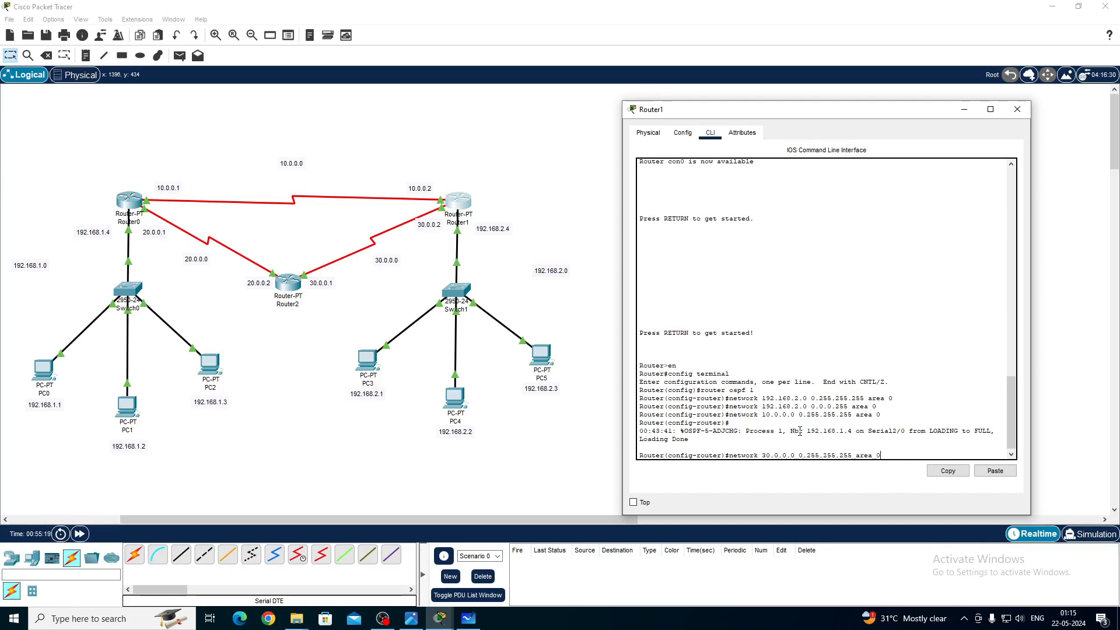
{"action": "key", "text": "Return"}
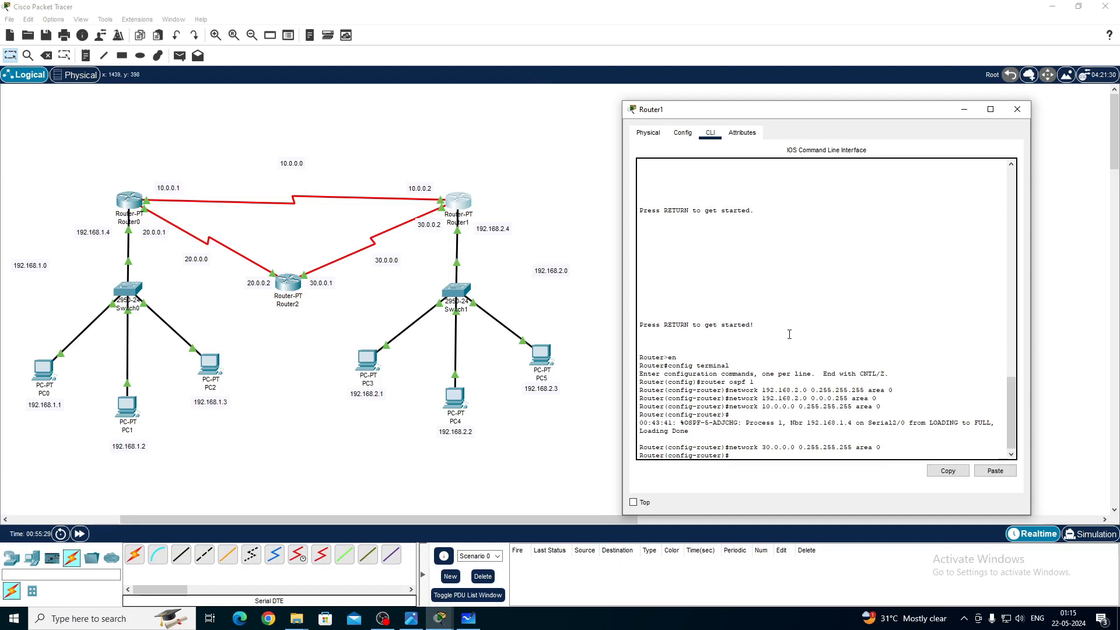
Exit Router1's OSPF configuration mode, save its running configuration to NVRAM and close its window
{"action": "type", "text": "exit"}
{"action": "key", "text": "Return"}
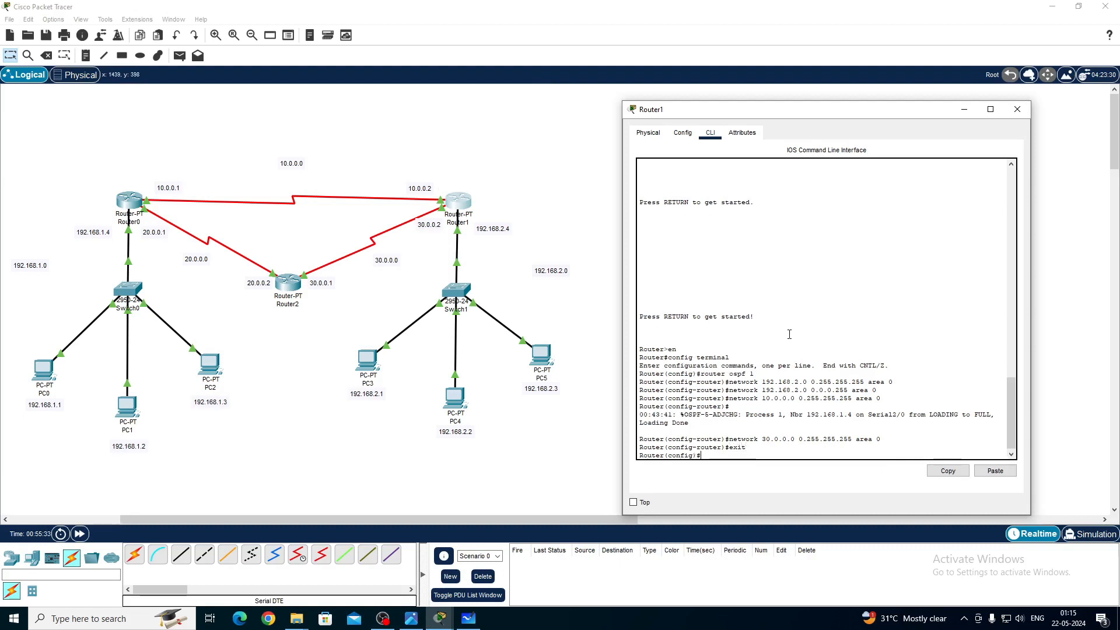
{"action": "left_click", "coordinate": [682, 133]}
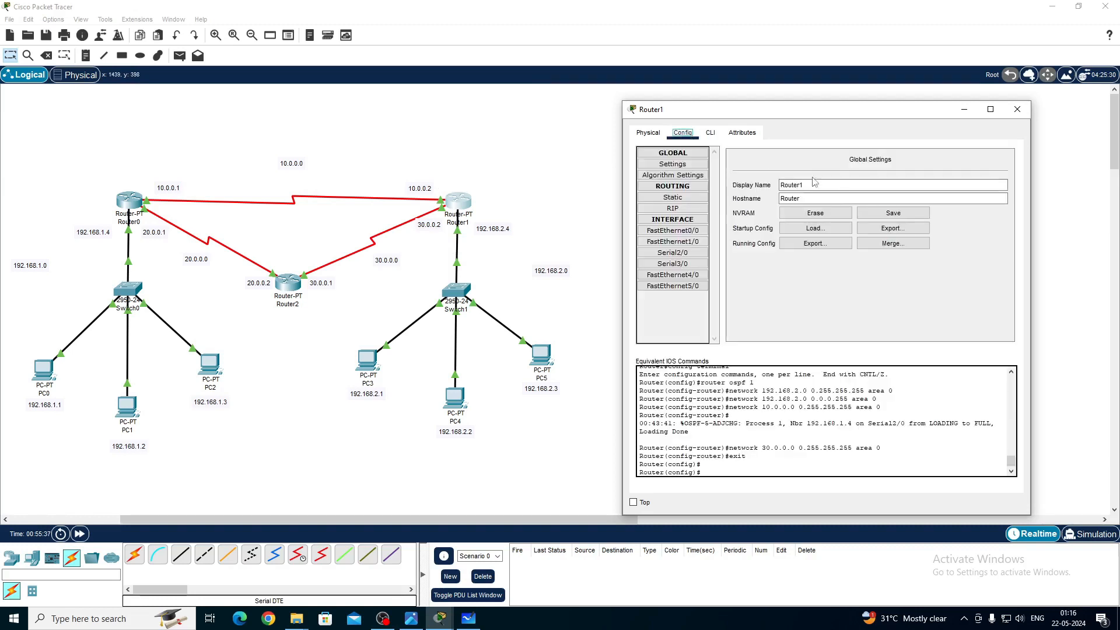
{"action": "left_click", "coordinate": [888, 215]}
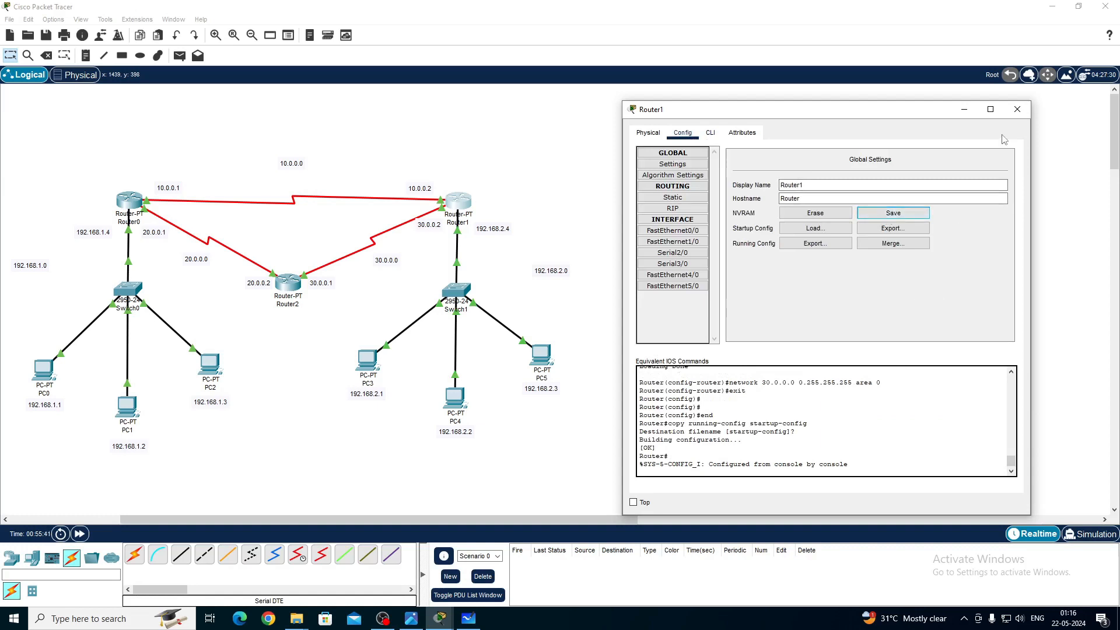
{"action": "left_click", "coordinate": [1020, 111]}
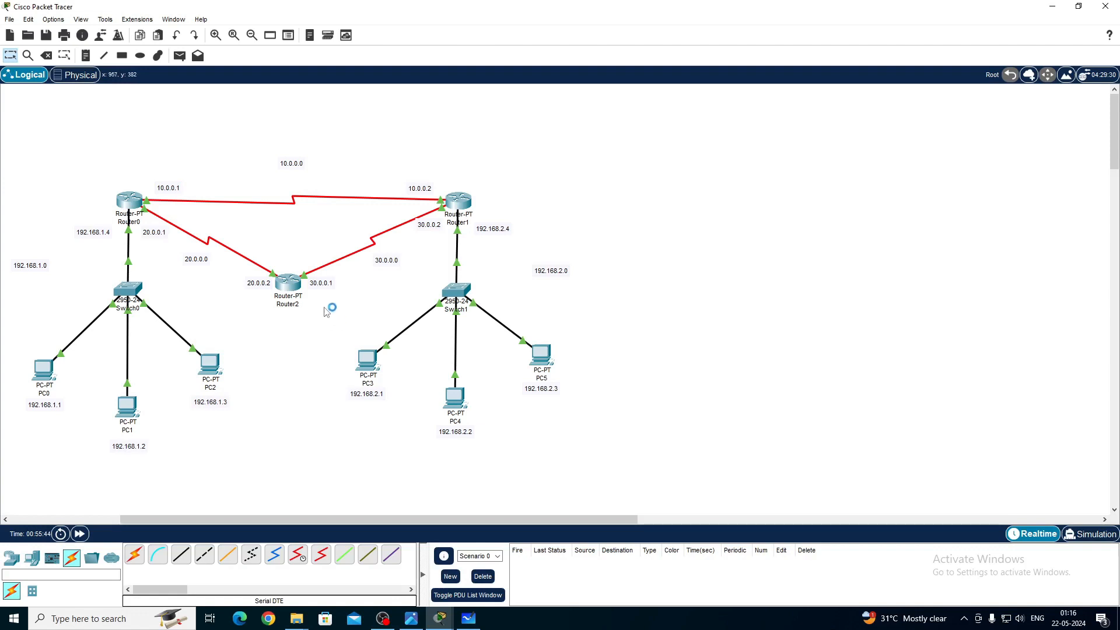
Open Router2's command line clear of the topology and start OSPF process 1 with "en", "config terminal" and "router ospf 1"
{"action": "left_click", "coordinate": [296, 288]}
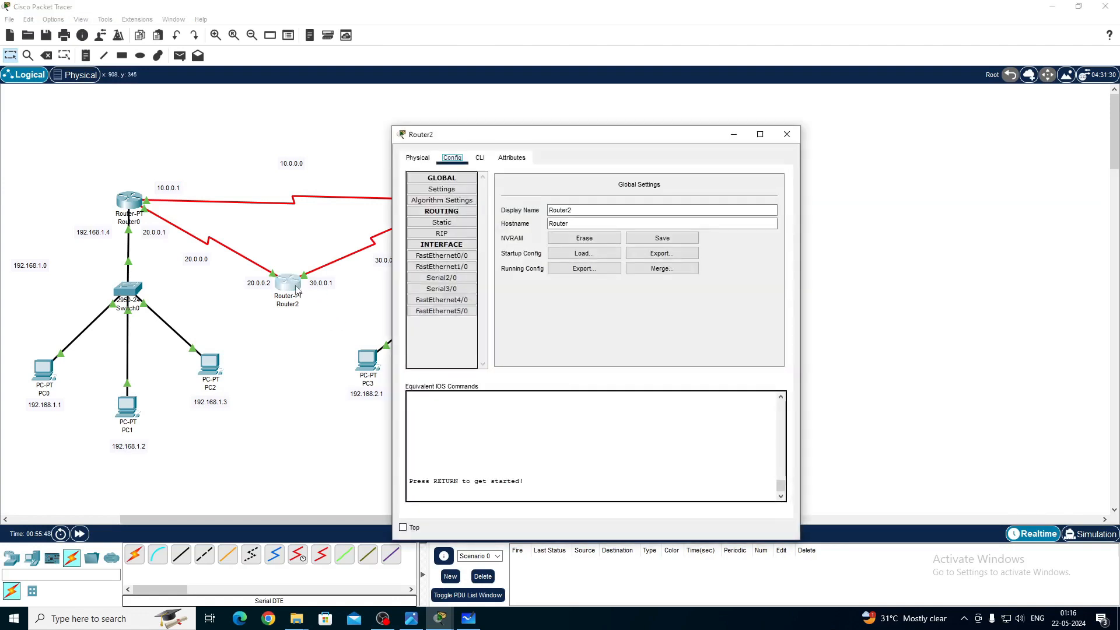
{"action": "left_click_drag", "start_coordinate": [596, 138], "coordinate": [753, 139]}
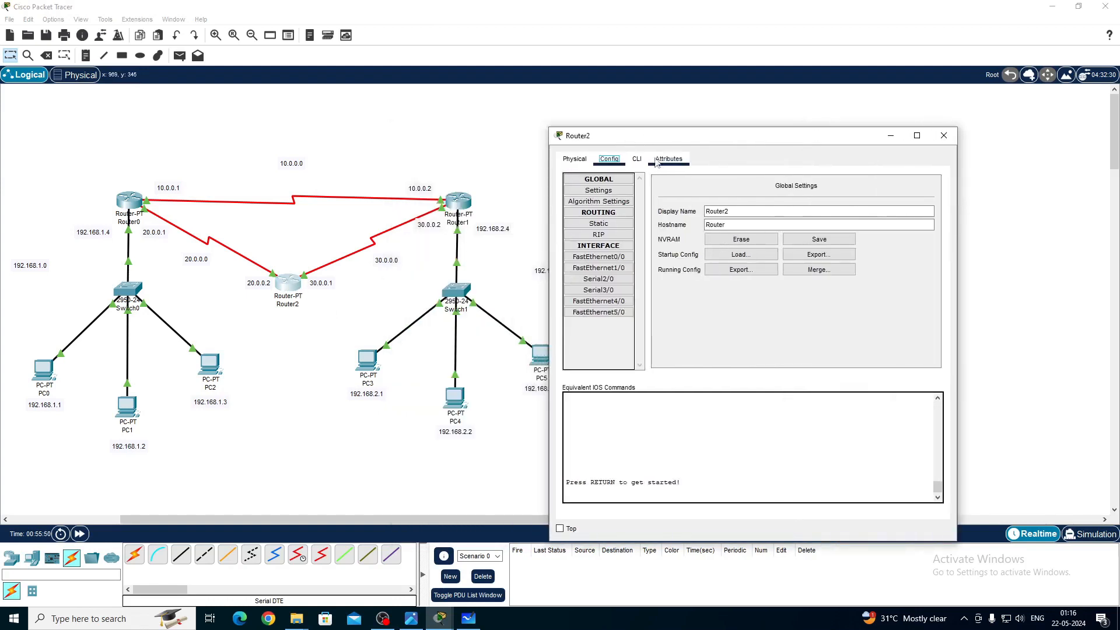
{"action": "left_click", "coordinate": [637, 159]}
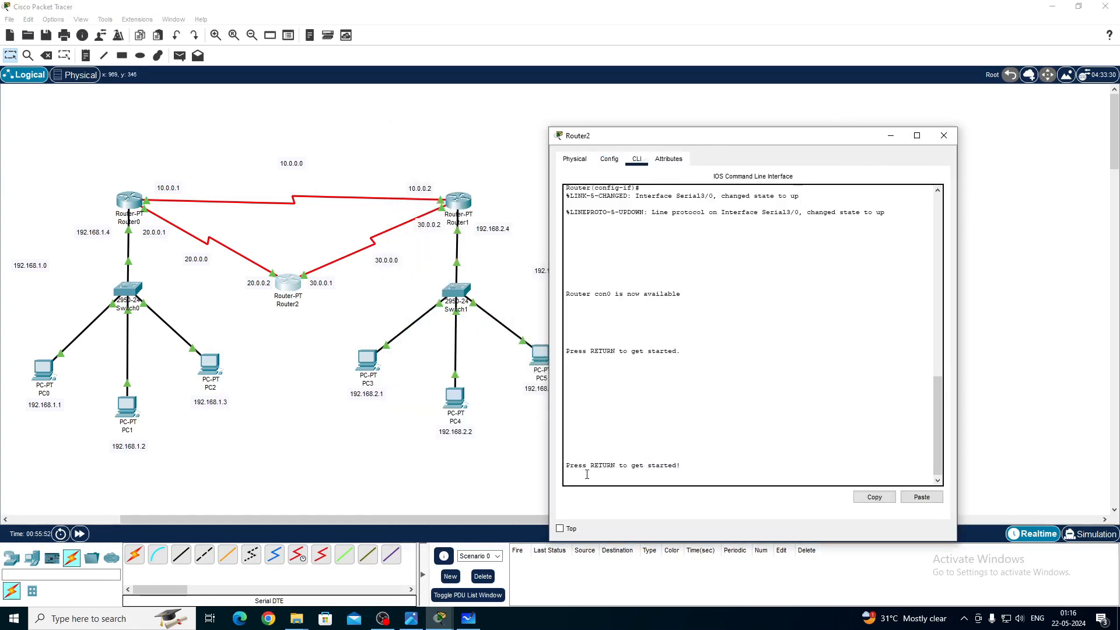
{"action": "key", "text": "Return"}
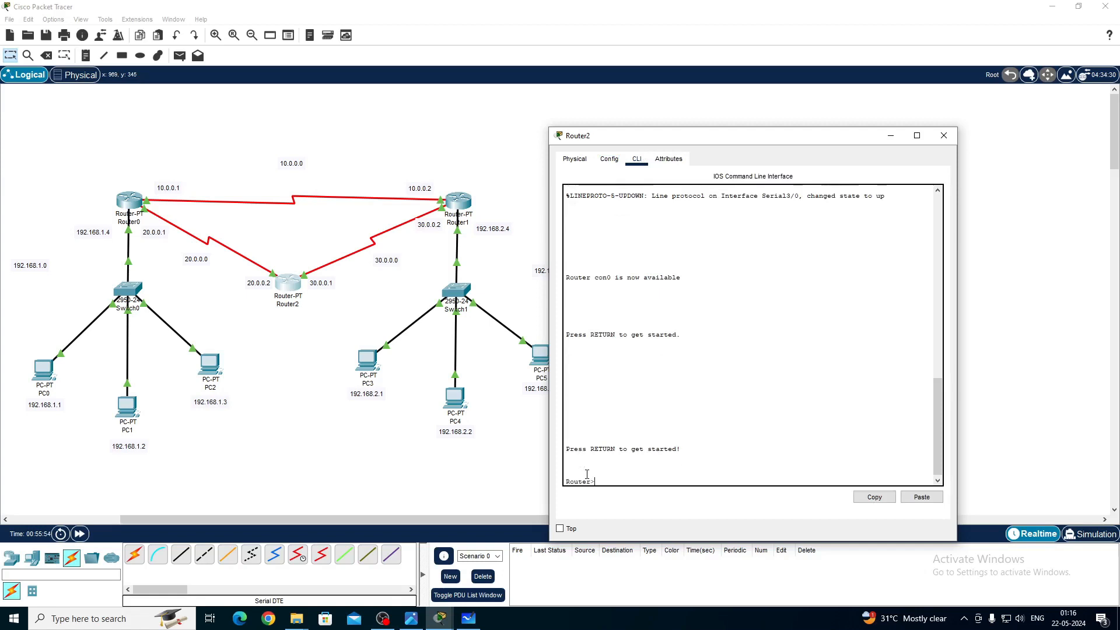
{"action": "type", "text": "en"}
{"action": "key", "text": "Return"}
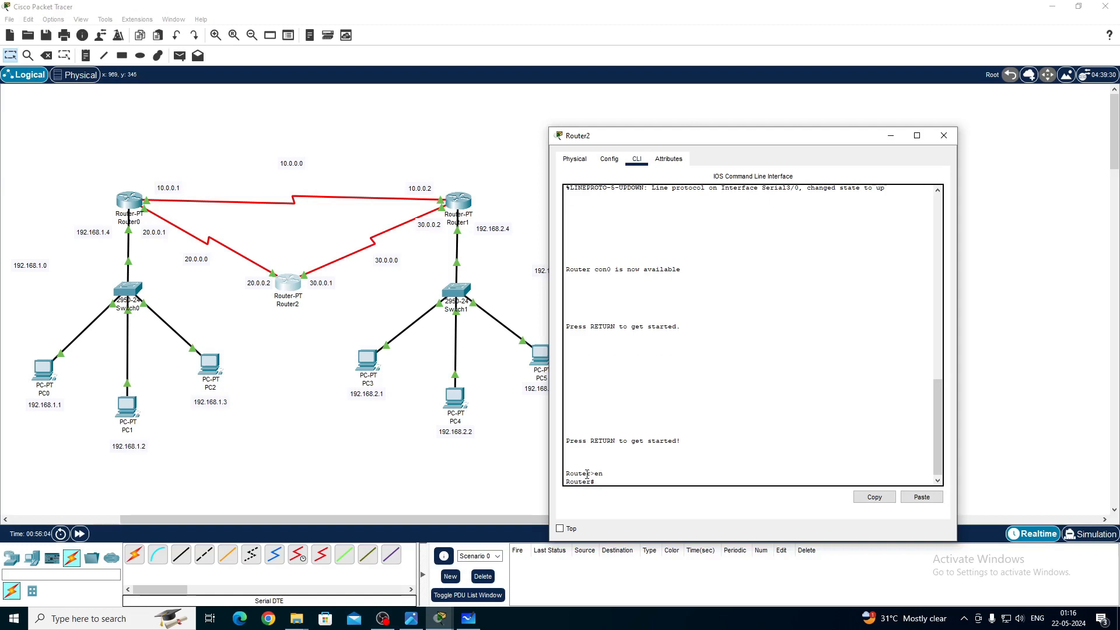
{"action": "type", "text": "config terminal"}
{"action": "key", "text": "Return"}
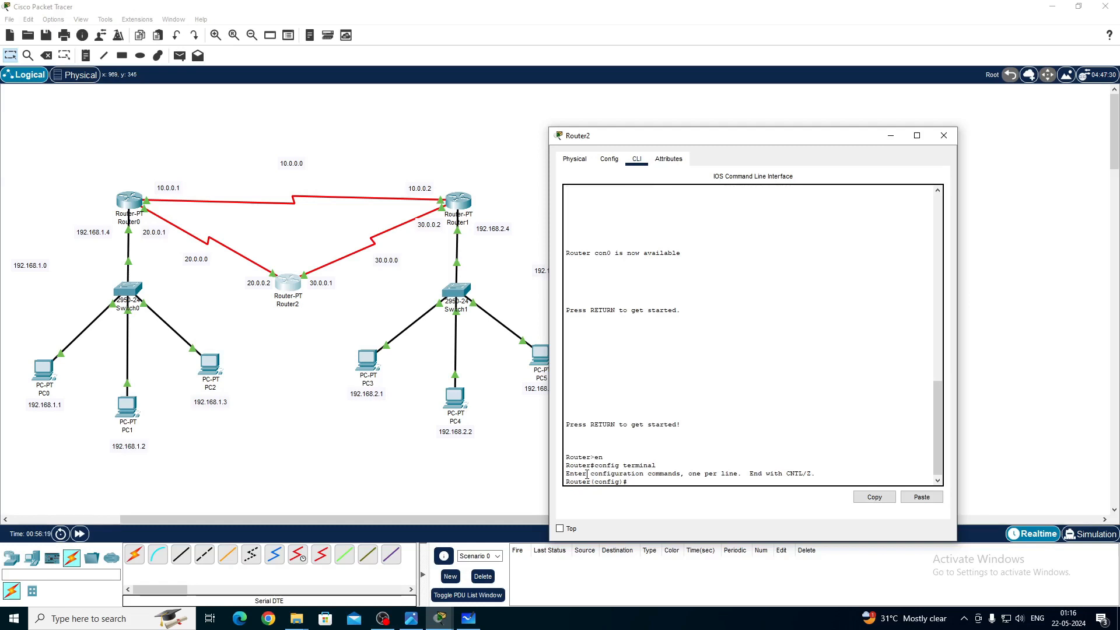
{"action": "type", "text": "router ospf 1"}
{"action": "key", "text": "Return"}
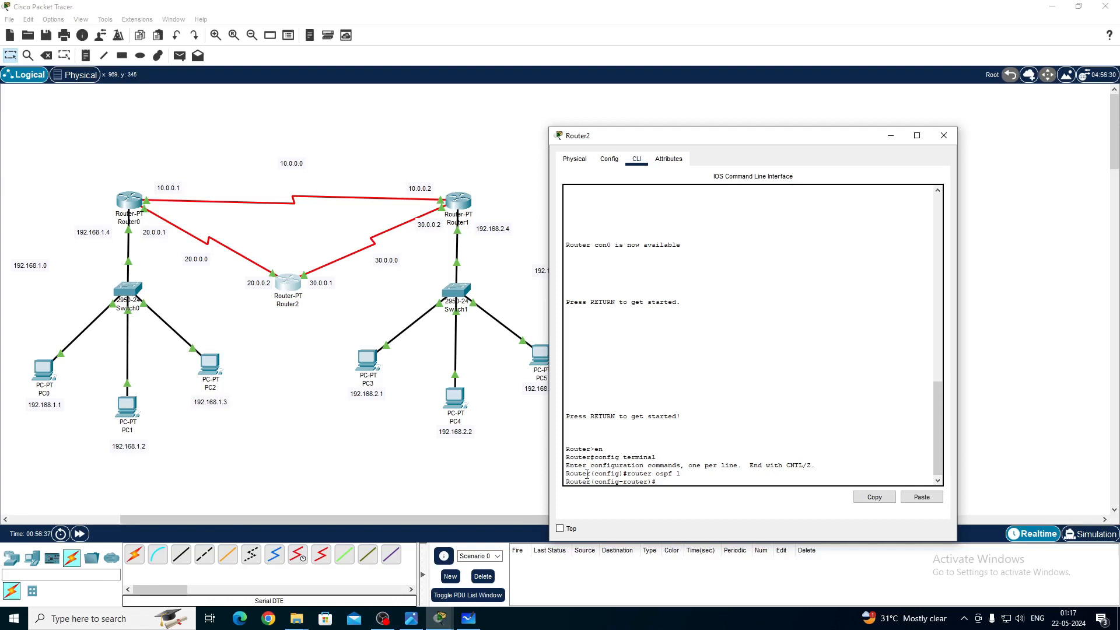
Check Router2's connected networks in the topology and submit "network 20.0.0.0 0.255.255.255 area 0" in its OSPF process
{"action": "left_click", "coordinate": [295, 335]}
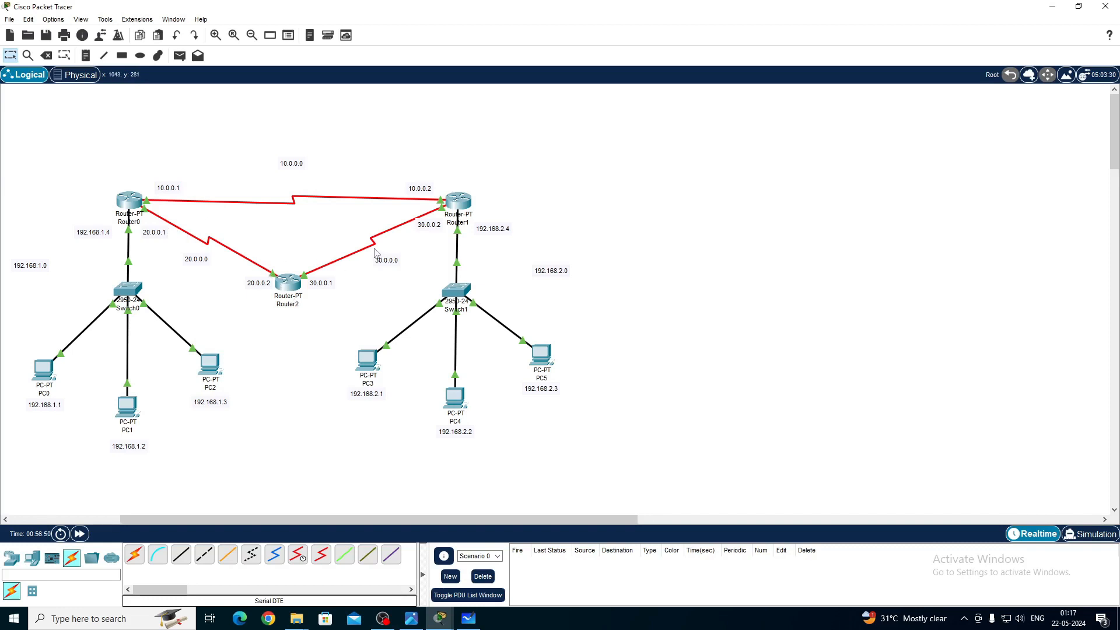
{"action": "left_click", "coordinate": [289, 292]}
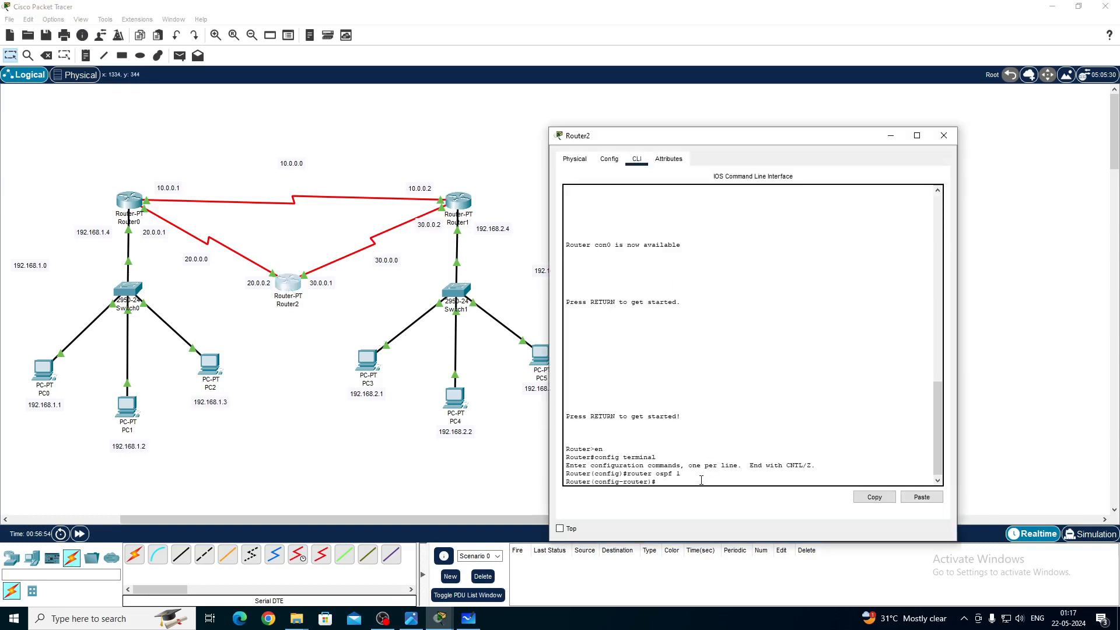
{"action": "type", "text": "network 20.0.0.0 0"}
{"action": "type", "text": ".255.255.255"}
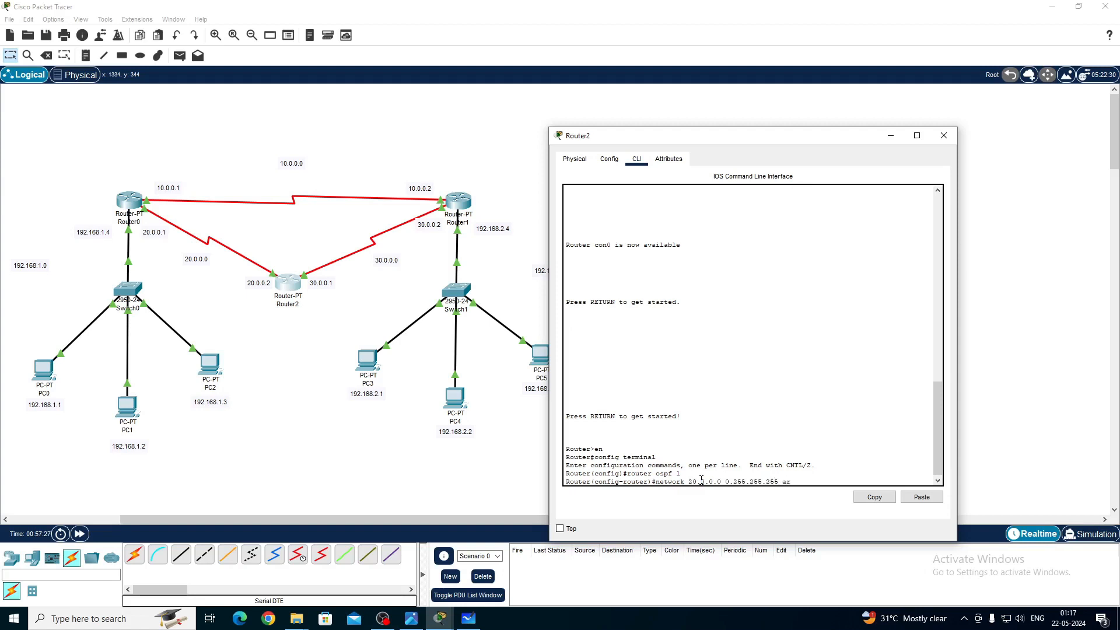
{"action": "type", "text": "area 0"}
{"action": "key", "text": "Return"}
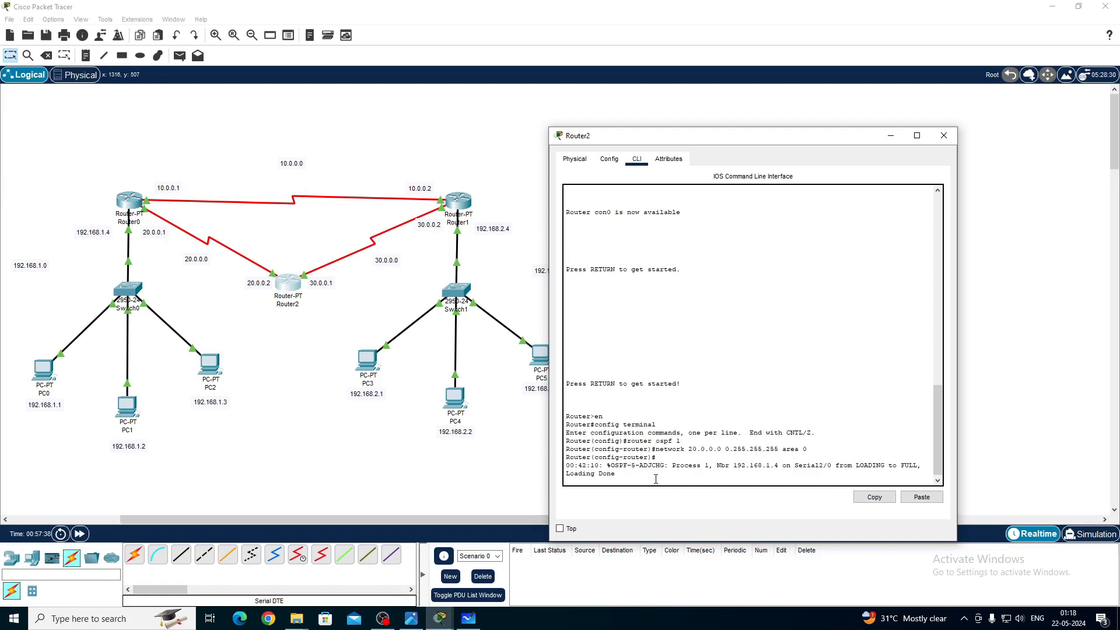
{"action": "key", "text": "Return"}
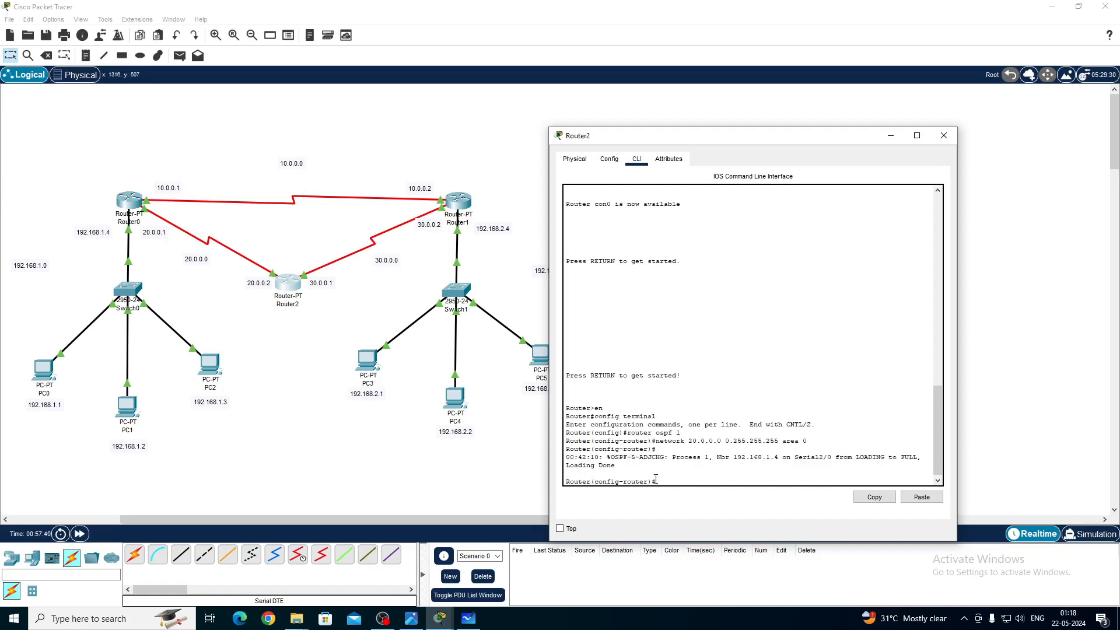
Add "network 30.0.0.0 0.255.255.255 area 0" to Router2's OSPF process and return to a clean prompt
{"action": "type", "text": "network"}
{"action": "type", "text": "30.0.0.0"}
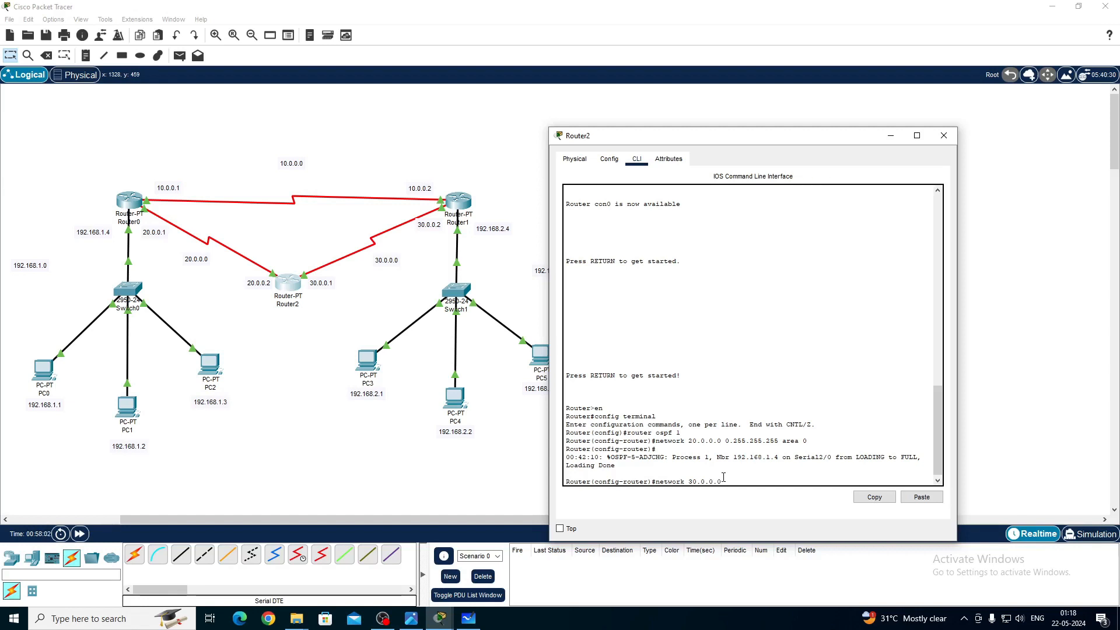
{"action": "left_click_drag", "start_coordinate": [721, 477], "coordinate": [691, 485]}
{"action": "left_click", "coordinate": [727, 482]}
{"action": "left_click", "coordinate": [735, 481]}
{"action": "type", "text": ".255.255.255 area 0"}
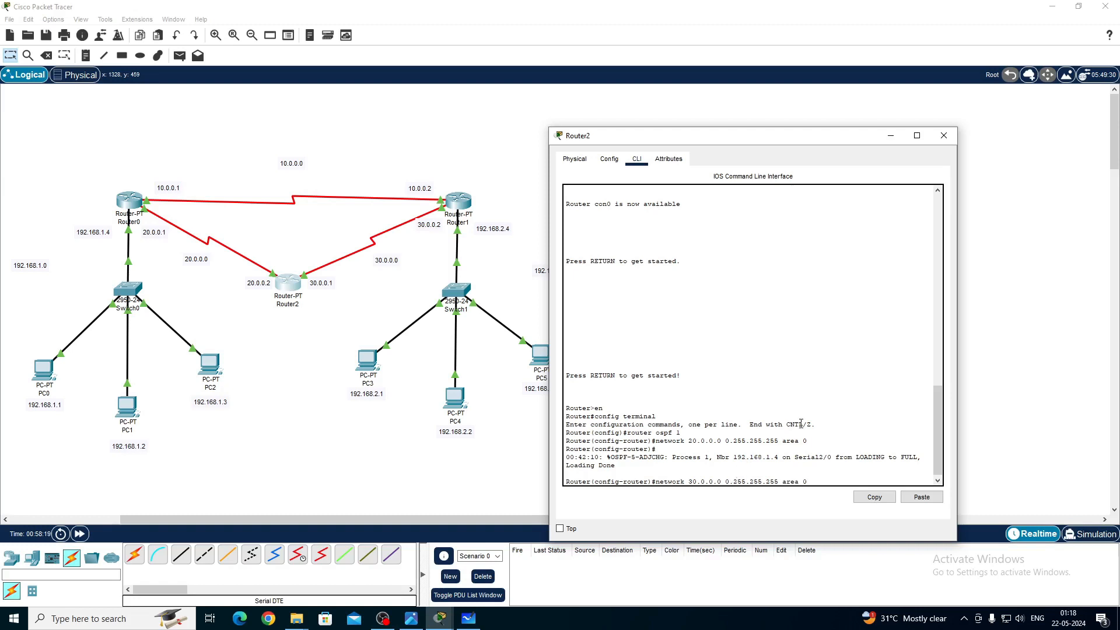
{"action": "key", "text": "Return"}
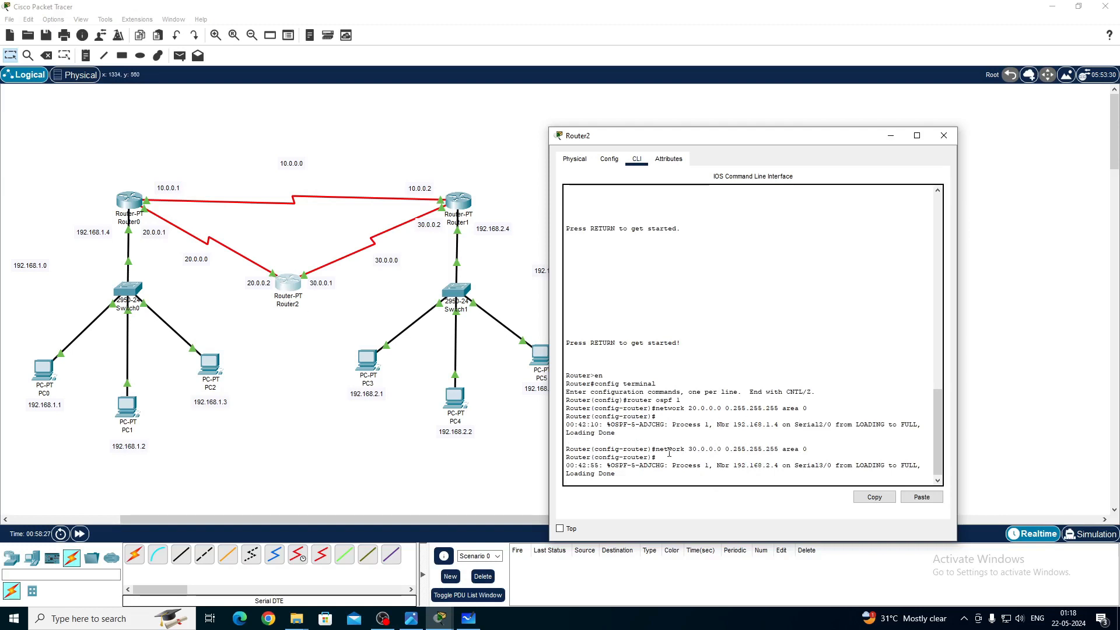
{"action": "key", "text": "Return"}
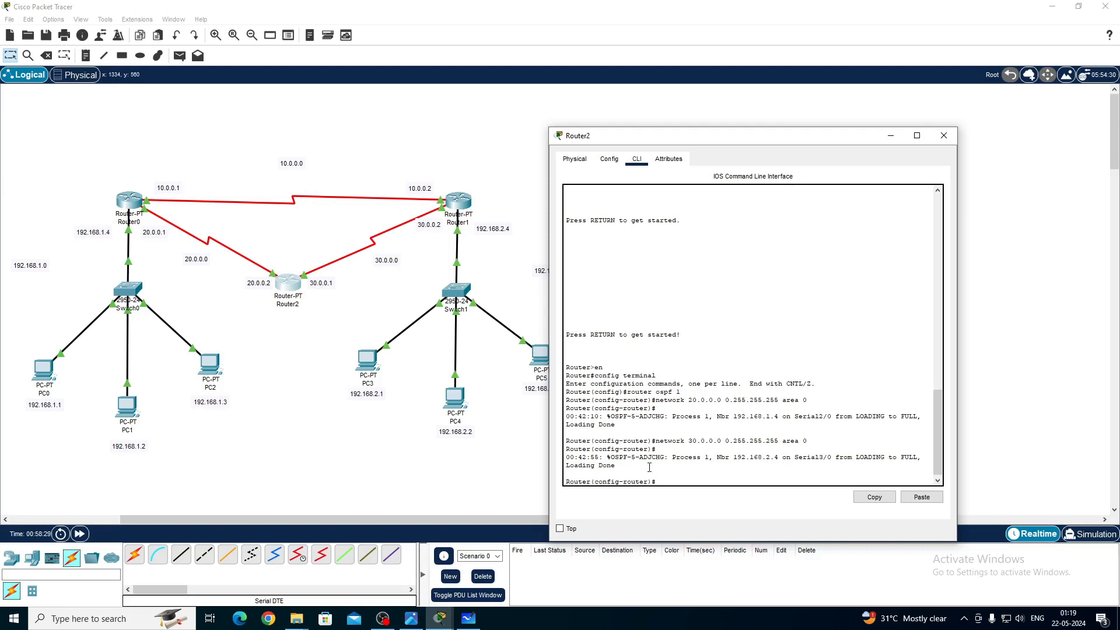
Exit Router2's OSPF configuration mode, save its running configuration to NVRAM and close its window
{"action": "type", "text": "exit"}
{"action": "key", "text": "Return"}
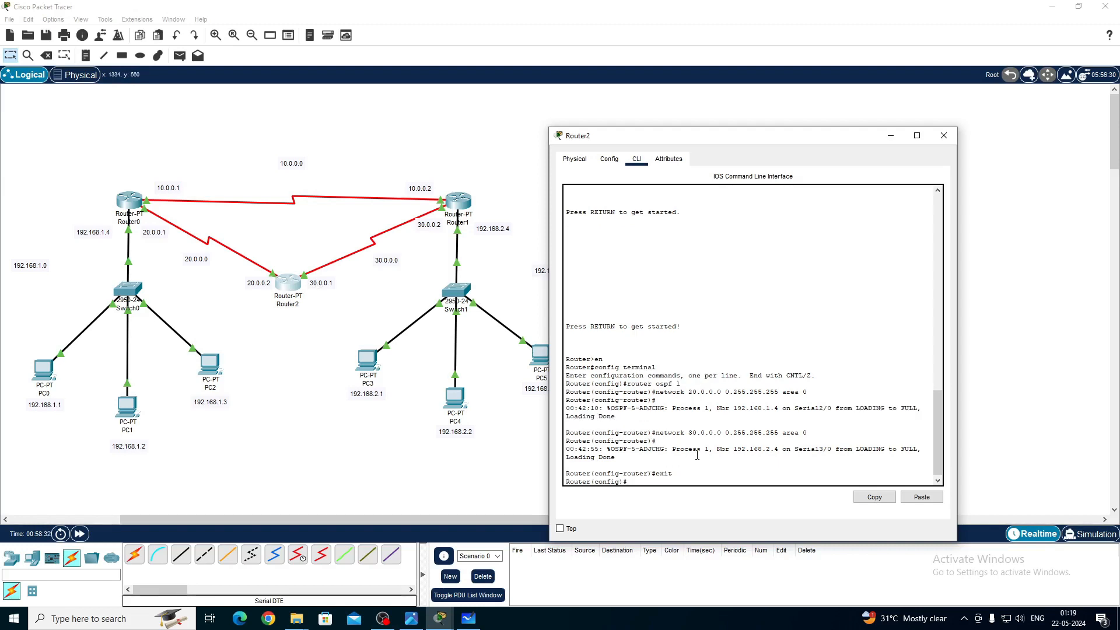
{"action": "left_click_drag", "start_coordinate": [630, 484], "coordinate": [567, 483]}
{"action": "left_click", "coordinate": [641, 482]}
{"action": "left_click", "coordinate": [632, 466]}
{"action": "left_click_drag", "start_coordinate": [631, 481], "coordinate": [566, 482]}
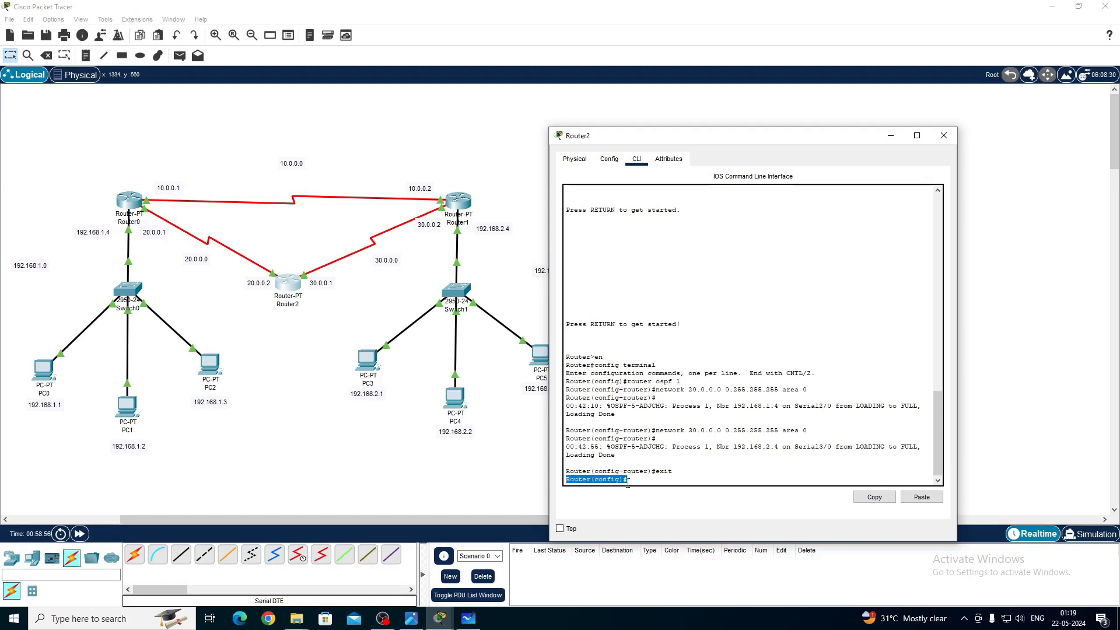
{"action": "left_click", "coordinate": [653, 479]}
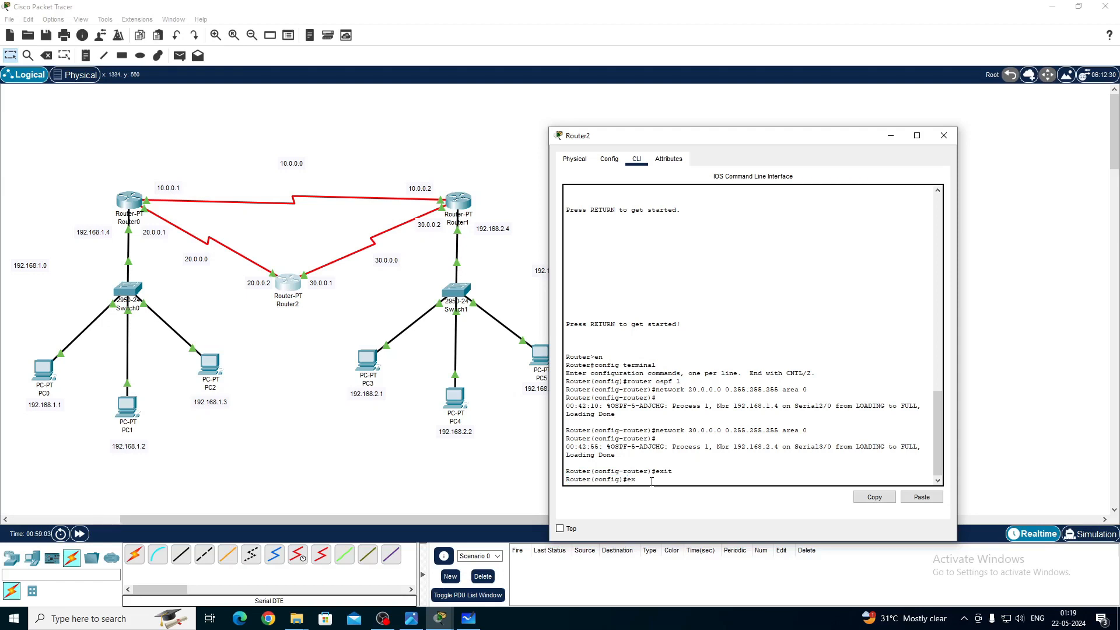
{"action": "type", "text": "it"}
{"action": "left_click", "coordinate": [614, 164]}
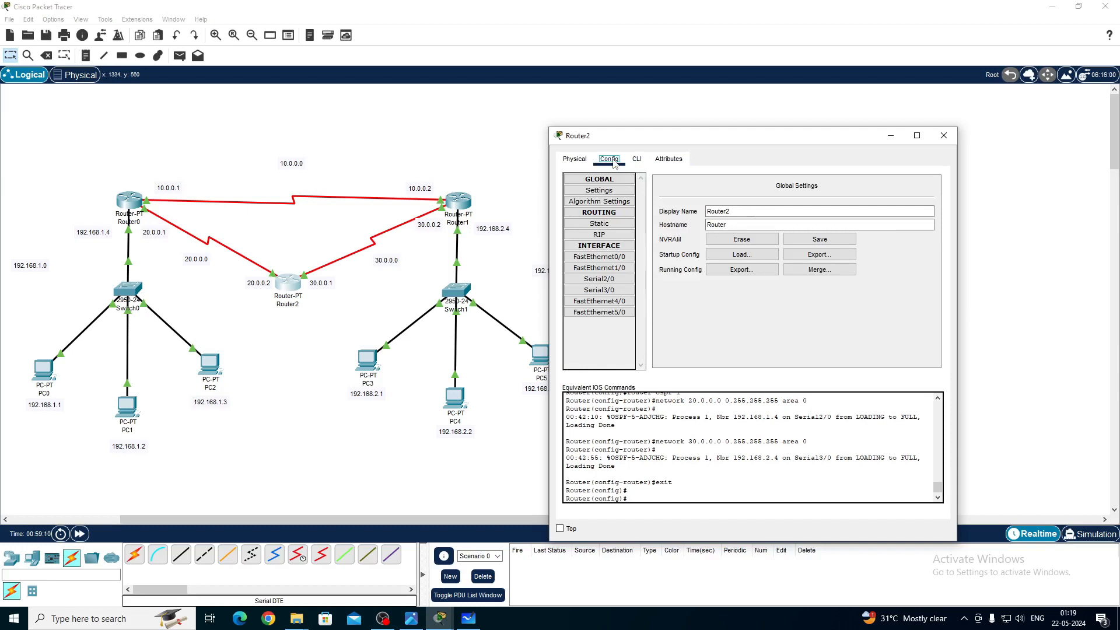
{"action": "left_click", "coordinate": [811, 244]}
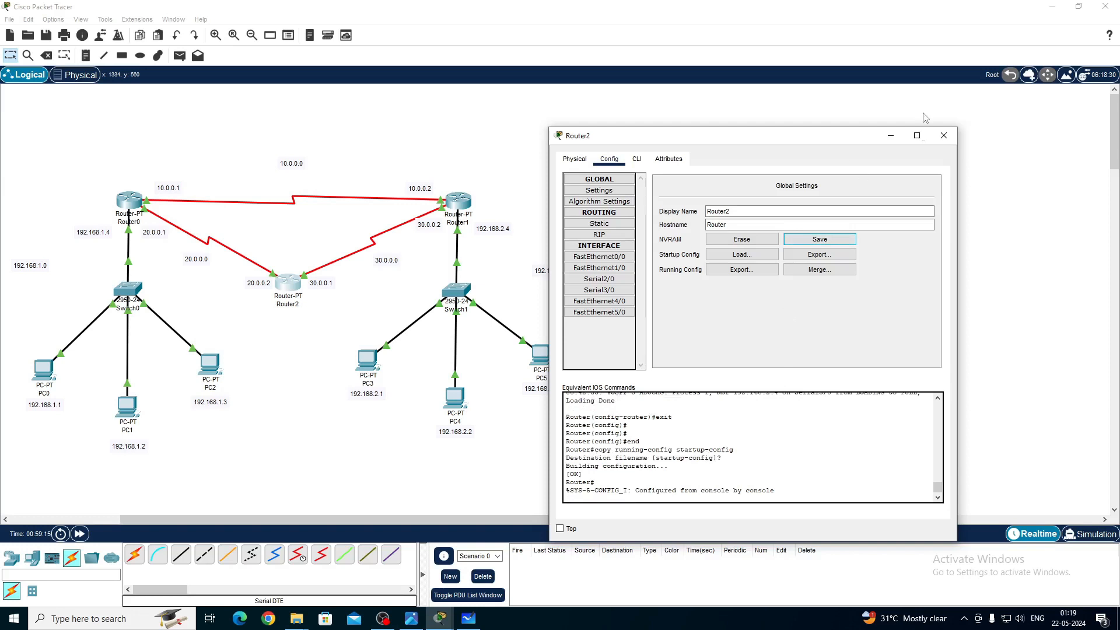
{"action": "left_click", "coordinate": [938, 136]}
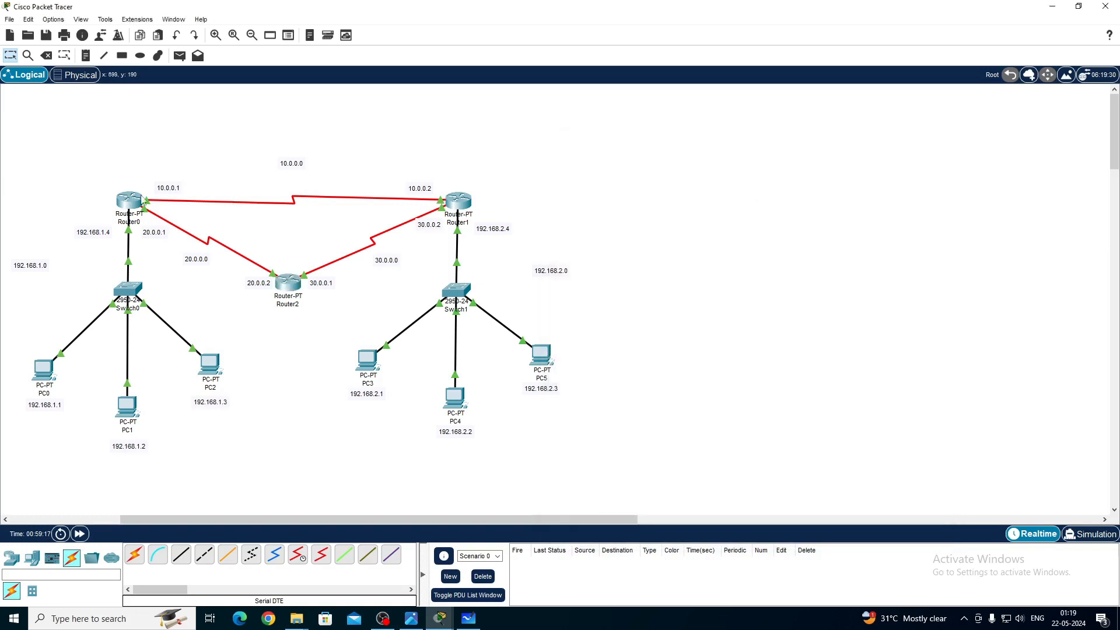
Review the OSPF network statements in the command-line histories of Router0 and Router1
{"action": "left_click", "coordinate": [134, 204]}
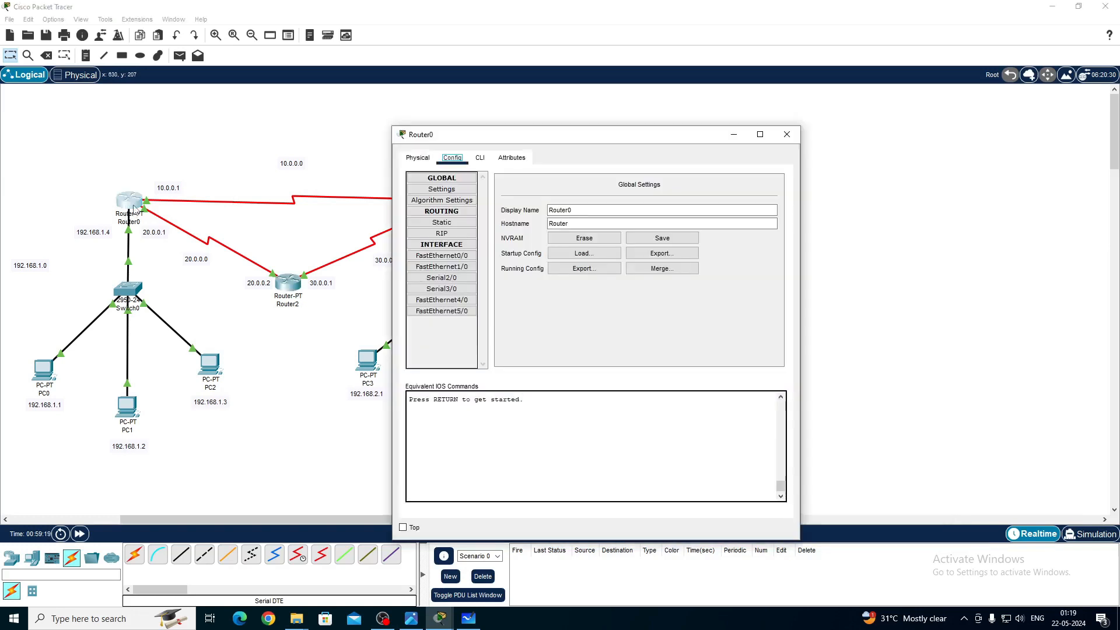
{"action": "left_click", "coordinate": [479, 157]}
{"action": "scroll", "coordinate": [569, 286], "scroll_direction": "up", "scroll_amount": 5}
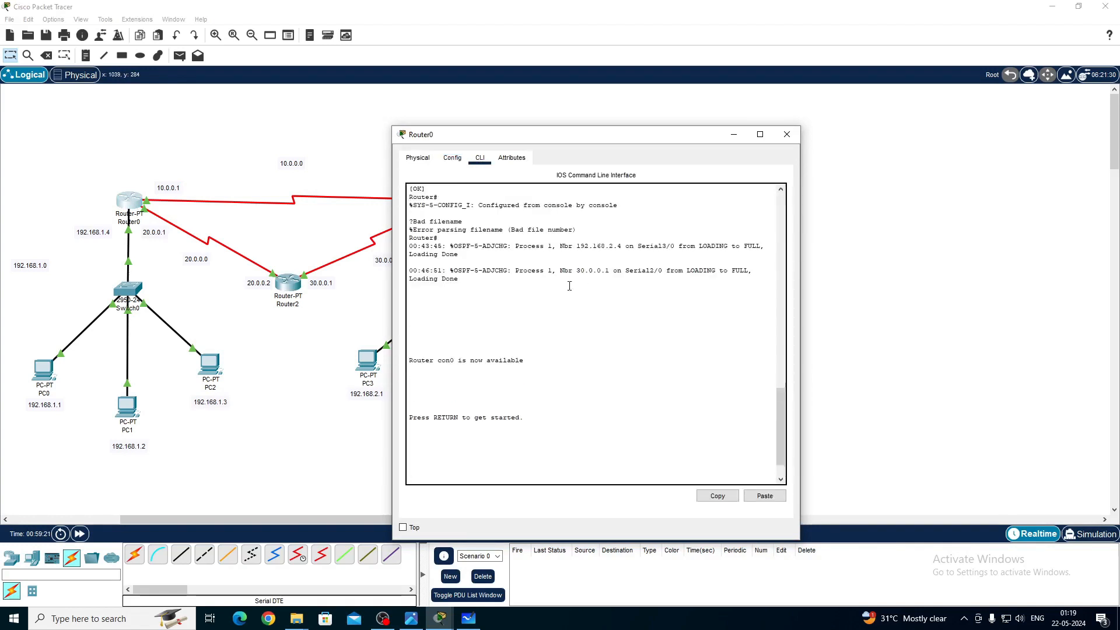
{"action": "scroll", "coordinate": [570, 286], "scroll_direction": "up", "scroll_amount": 3}
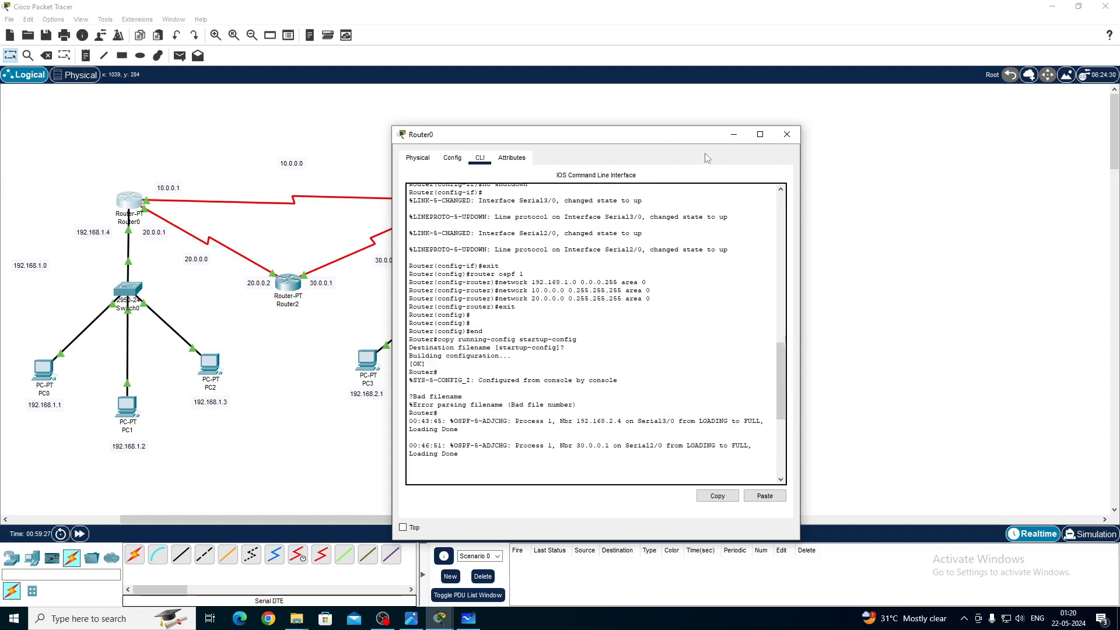
{"action": "left_click", "coordinate": [787, 134]}
{"action": "double_click", "coordinate": [458, 200]}
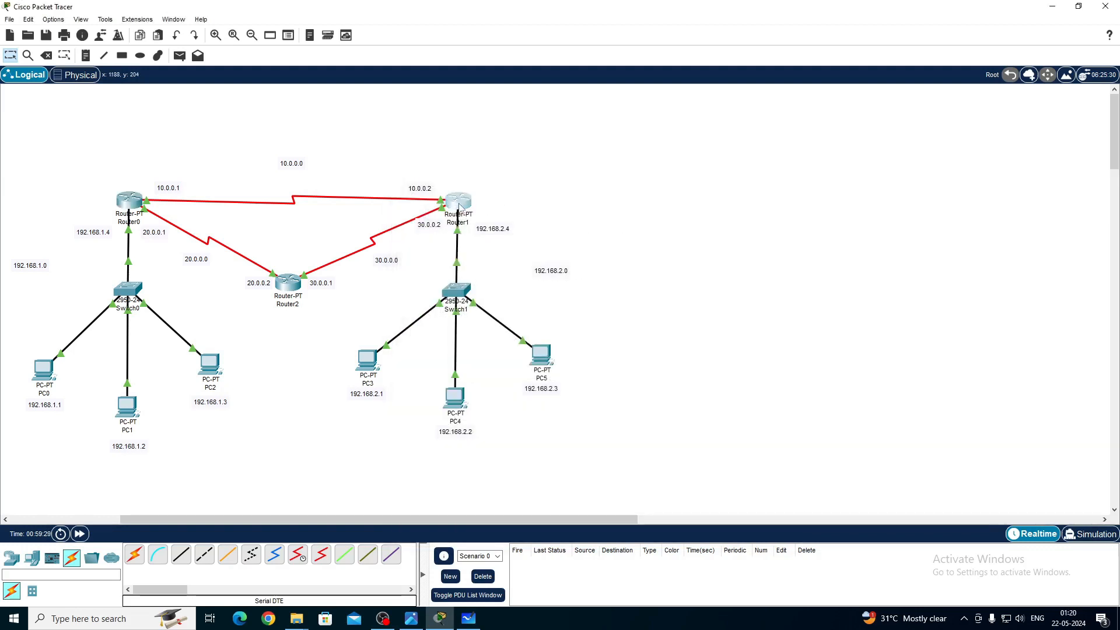
{"action": "left_click", "coordinate": [480, 157]}
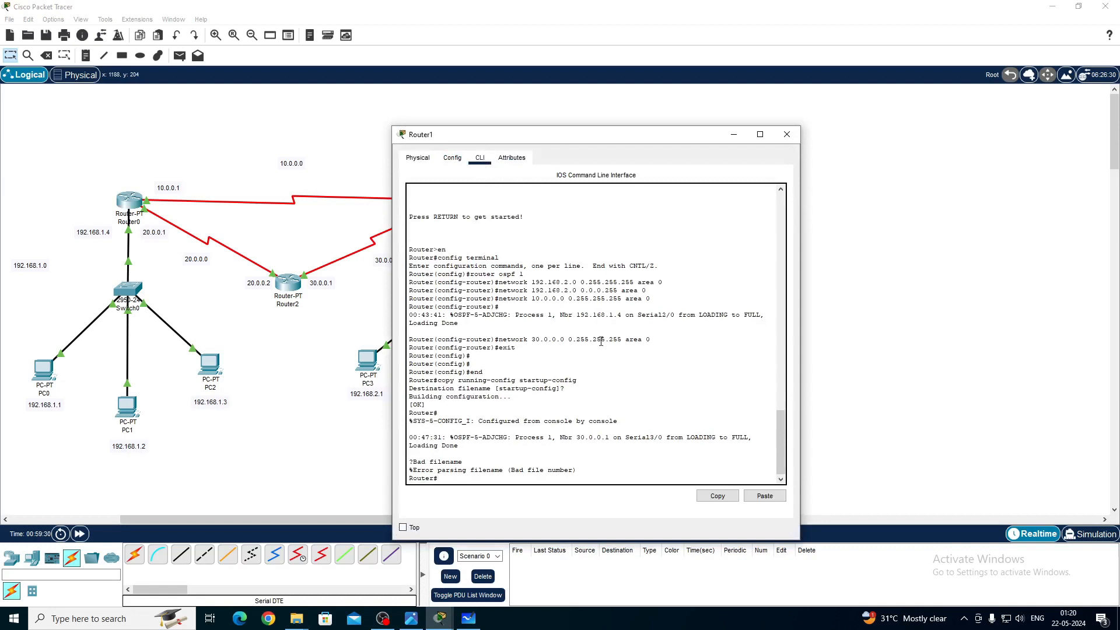
Review Router1's OSPF network statements, then examine the OSPF commands in Router2's command-line history and close its window
{"action": "left_click_drag", "start_coordinate": [666, 302], "coordinate": [512, 274]}
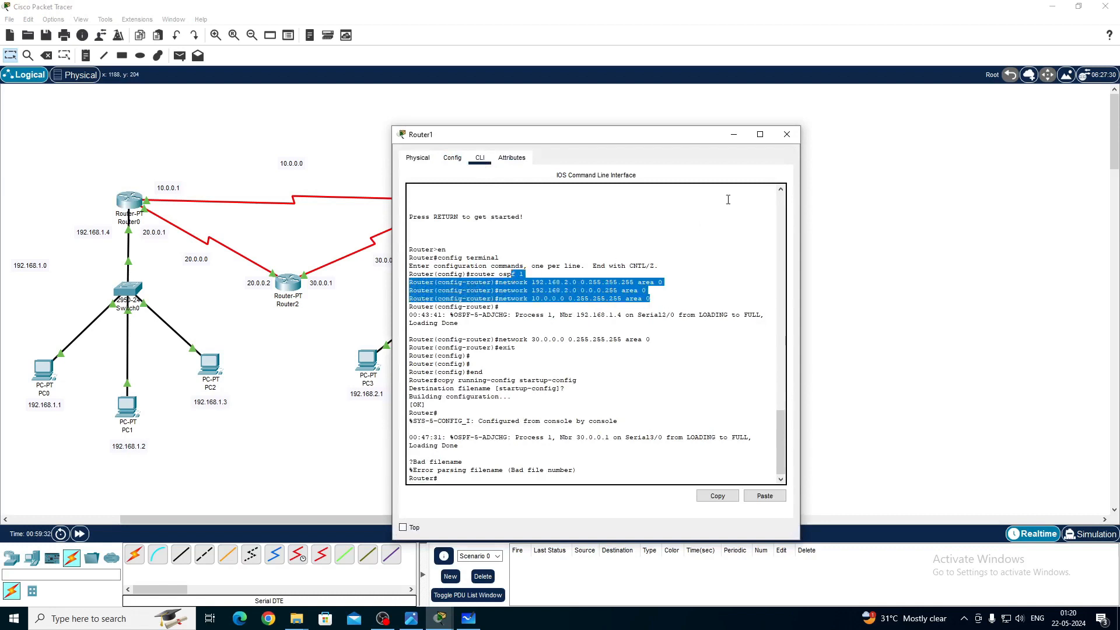
{"action": "left_click", "coordinate": [786, 135]}
{"action": "double_click", "coordinate": [288, 283]}
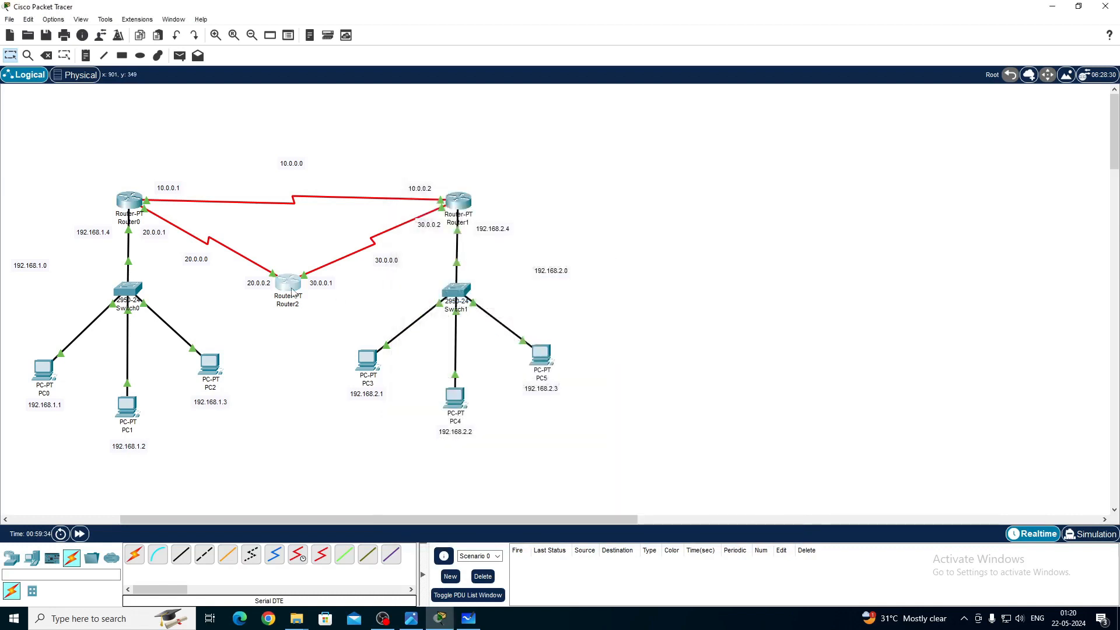
{"action": "left_click", "coordinate": [480, 158]}
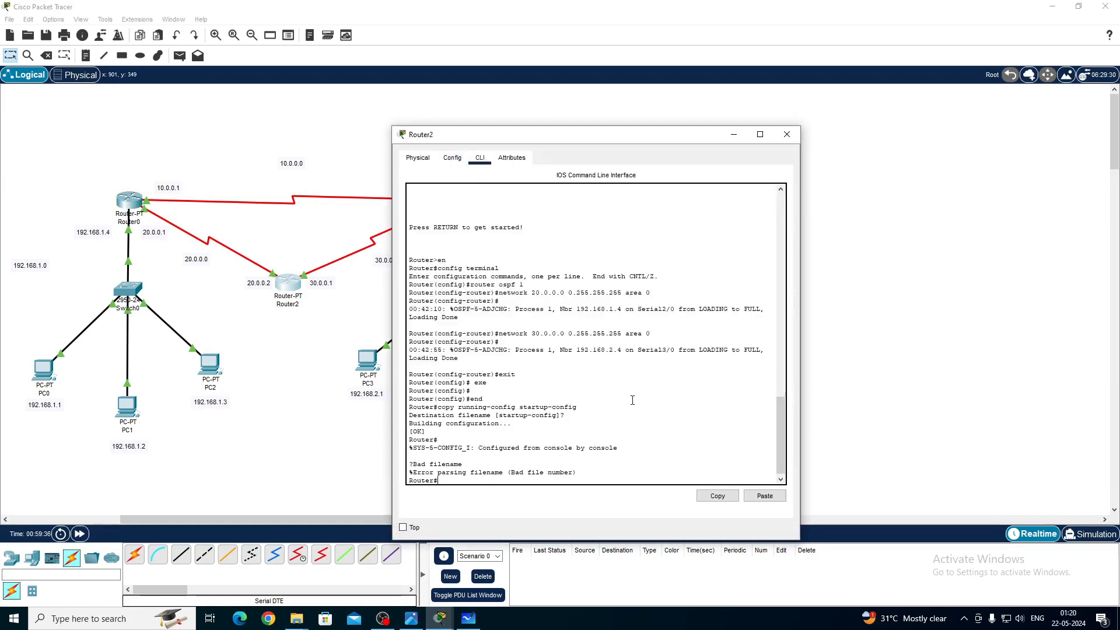
{"action": "left_click_drag", "start_coordinate": [636, 391], "coordinate": [435, 279]}
{"action": "left_click", "coordinate": [656, 420]}
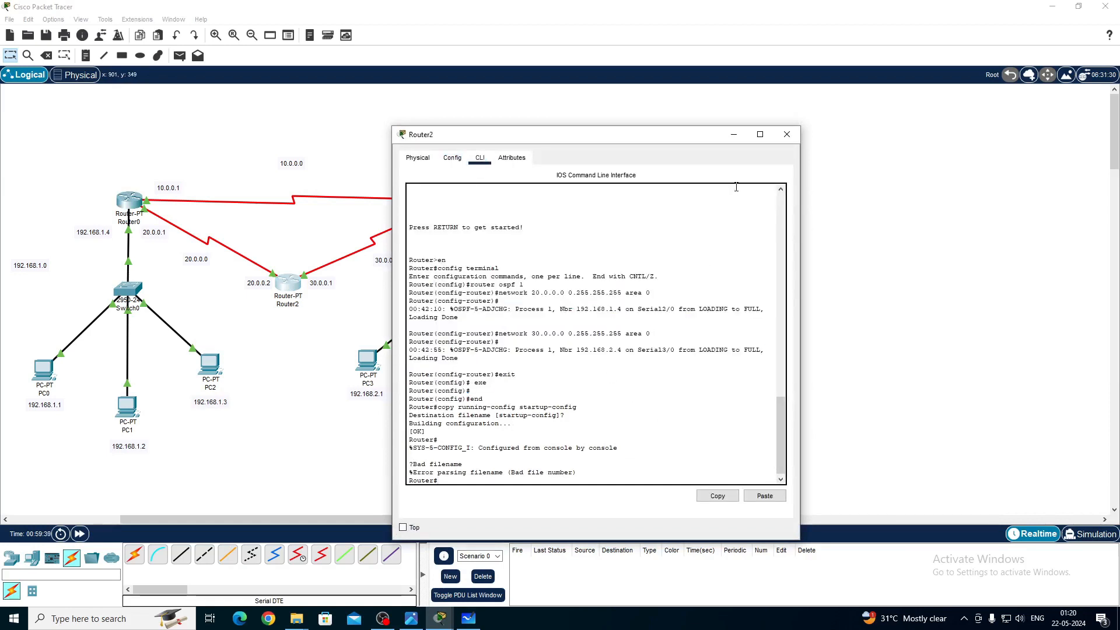
{"action": "left_click", "coordinate": [786, 135]}
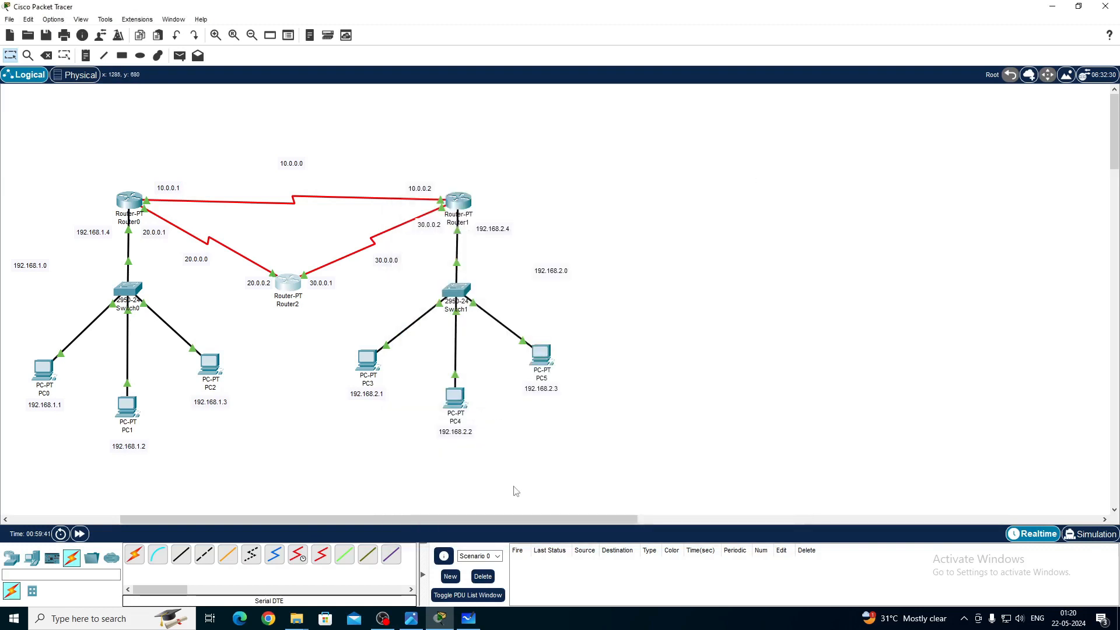
Send a simple PDU from PC0 to PC1 to test connectivity within the 192.168.1.0 LAN
{"action": "left_click_drag", "start_coordinate": [440, 521], "coordinate": [333, 522]}
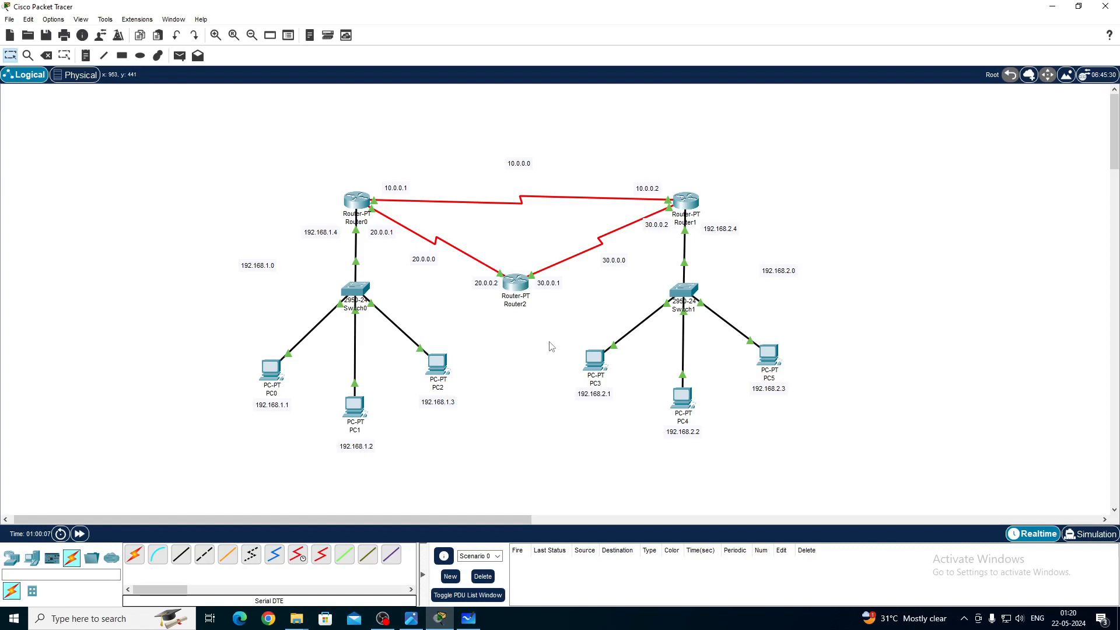
{"action": "left_click_drag", "start_coordinate": [216, 143], "coordinate": [853, 475]}
{"action": "left_click", "coordinate": [180, 55]}
{"action": "mouse_move", "coordinate": [271, 373]}
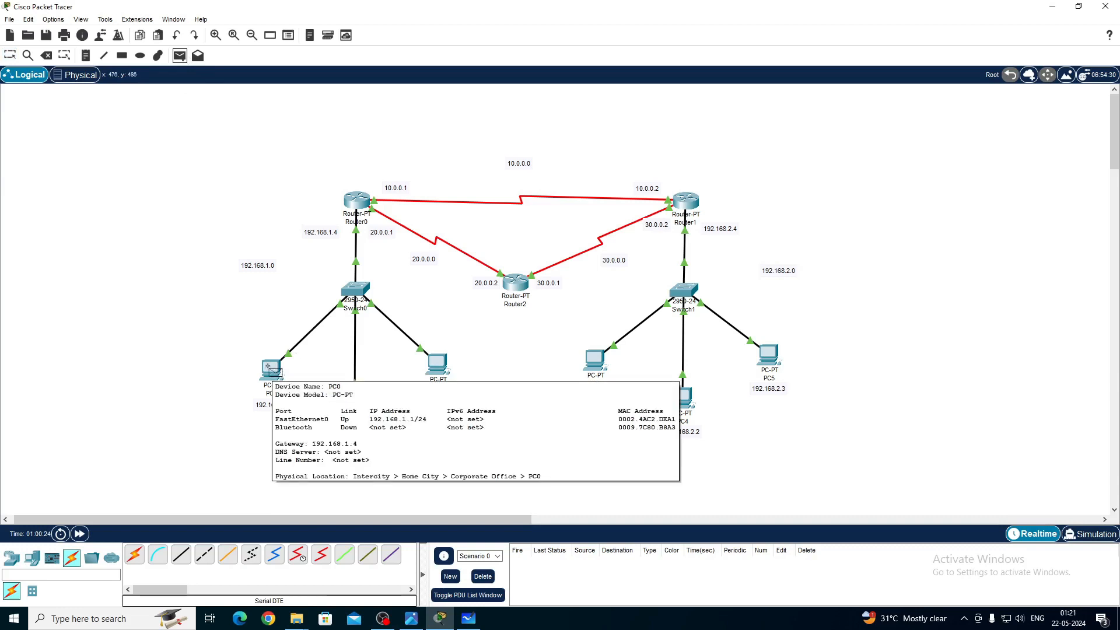
{"action": "left_click", "coordinate": [269, 369]}
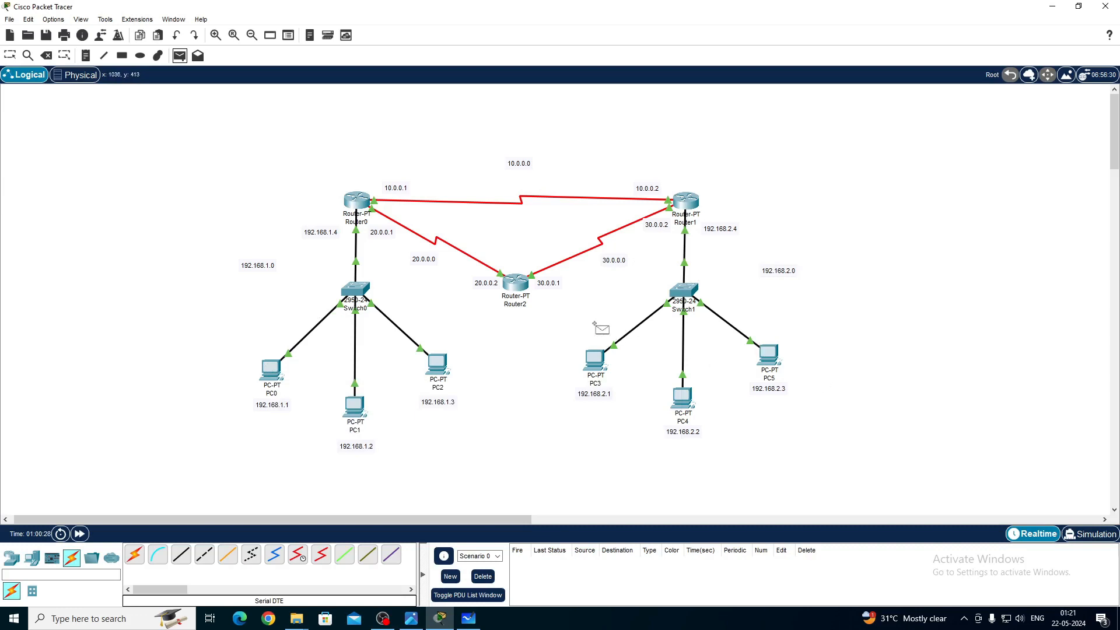
{"action": "mouse_move", "coordinate": [767, 359]}
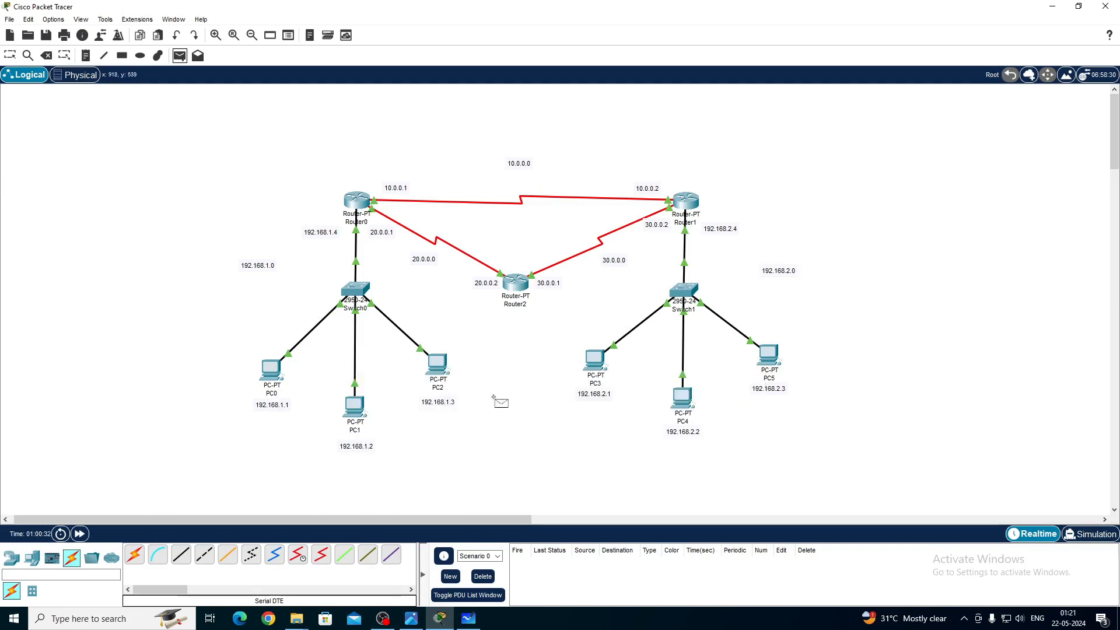
{"action": "left_click", "coordinate": [272, 375]}
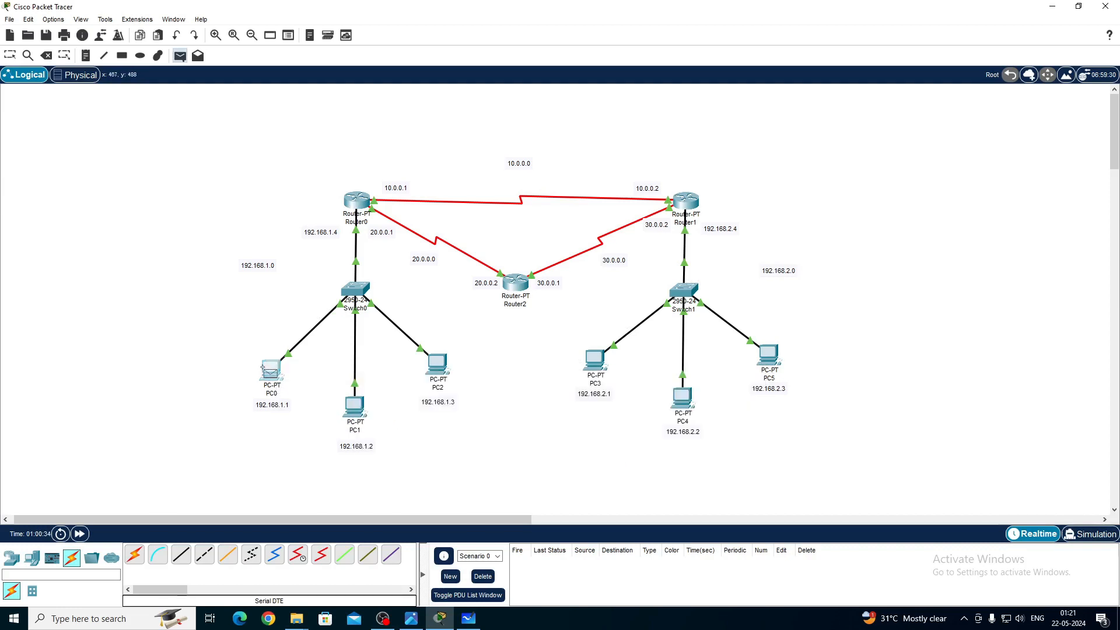
{"action": "left_click", "coordinate": [352, 412]}
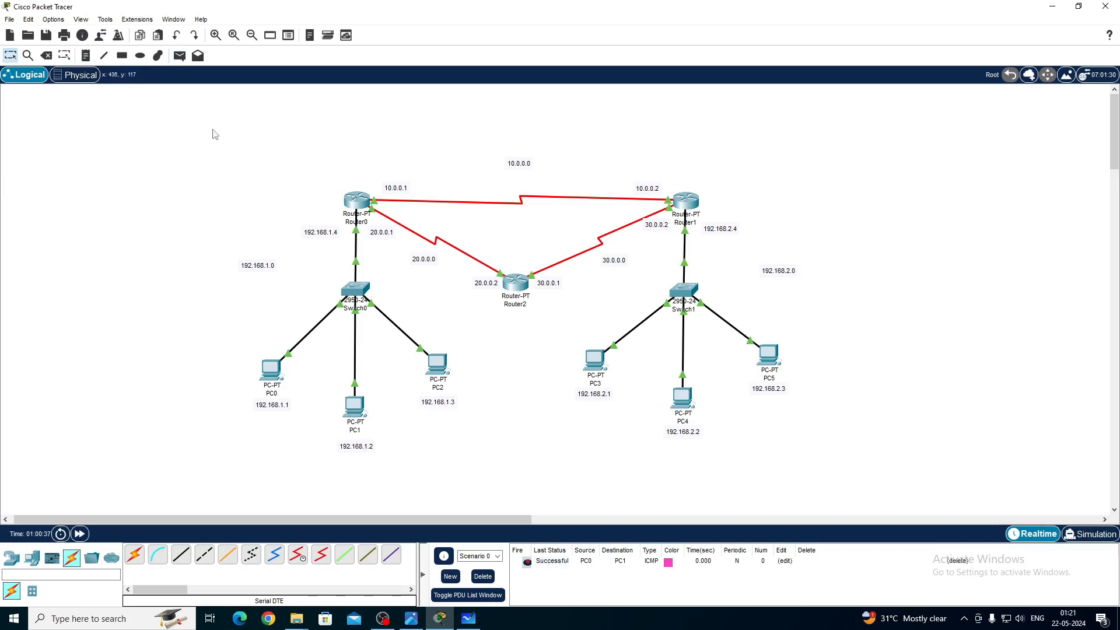
Send a simple PDU from PC3 to PC5 to test the 192.168.2.0 LAN and delete the test scenario
{"action": "left_click", "coordinate": [179, 57]}
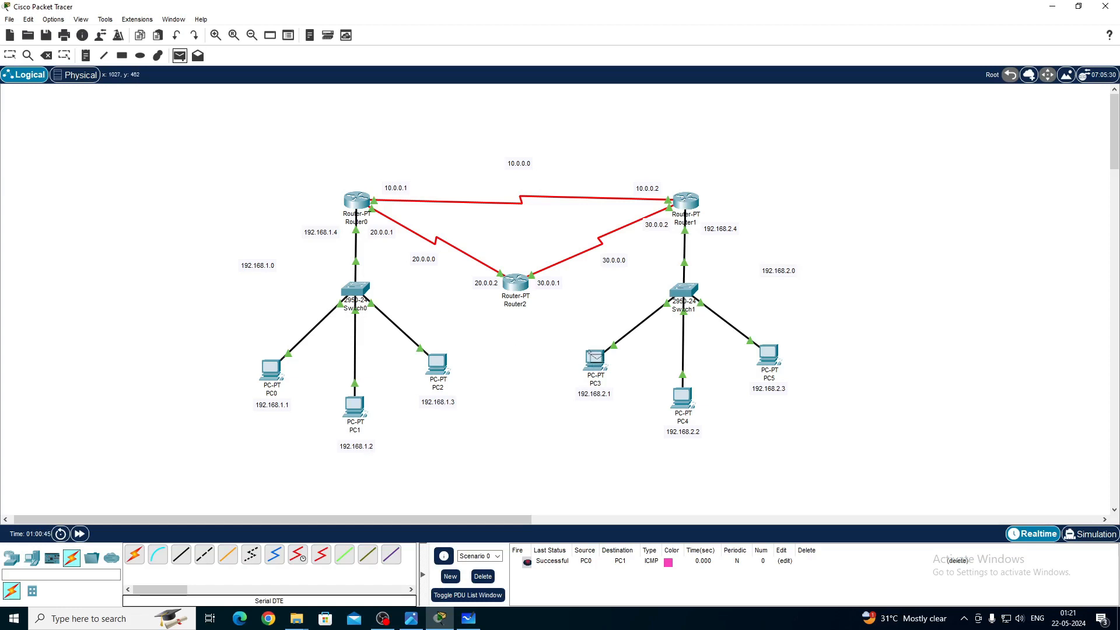
{"action": "left_click", "coordinate": [598, 360]}
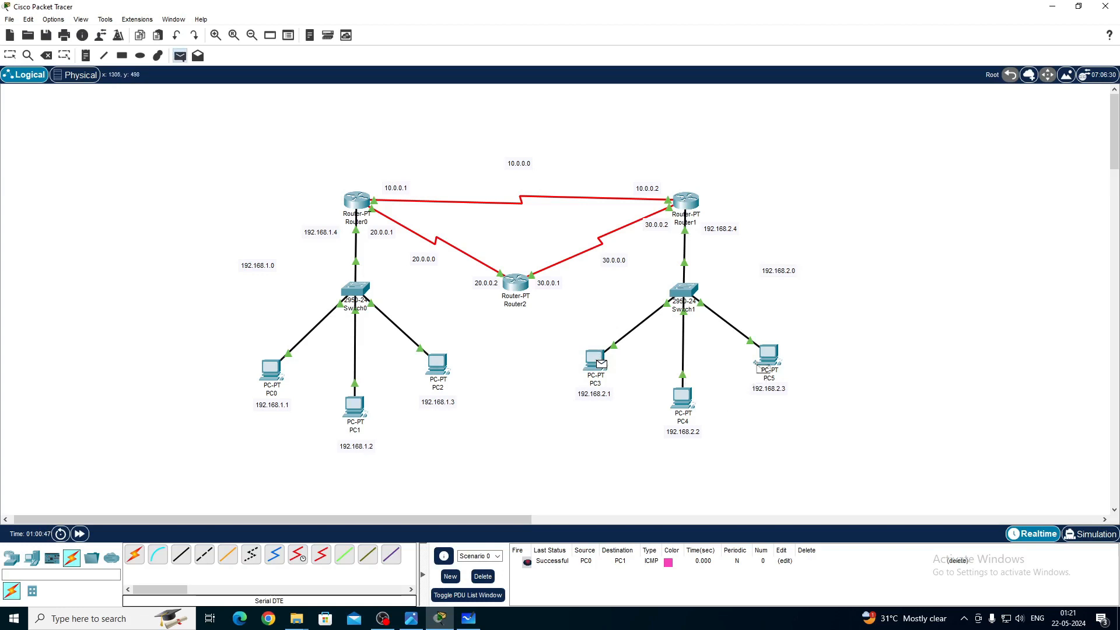
{"action": "left_click", "coordinate": [767, 357]}
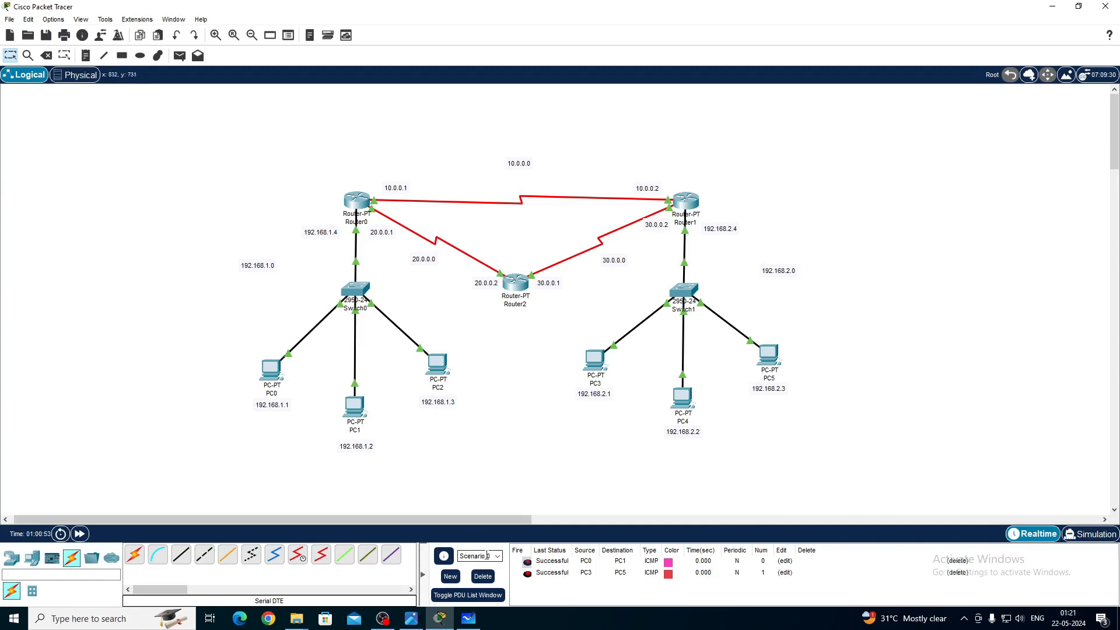
{"action": "left_click", "coordinate": [482, 577]}
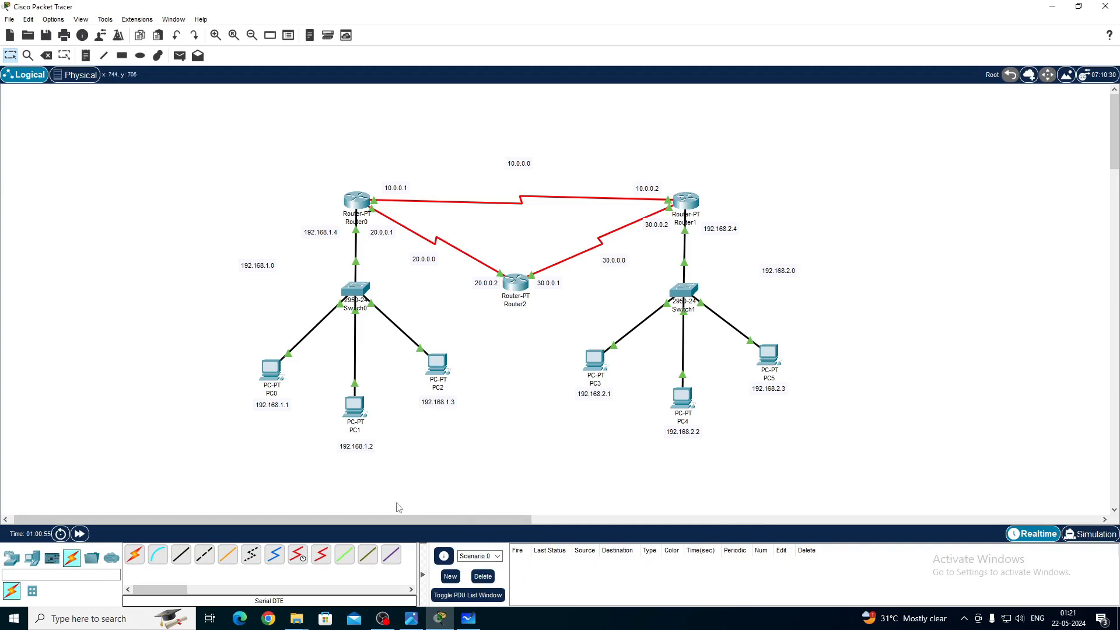
Send a simple PDU from PC0 to PC5 across the routers and fire the same PDU again
{"action": "left_click_drag", "start_coordinate": [399, 518], "coordinate": [479, 518]}
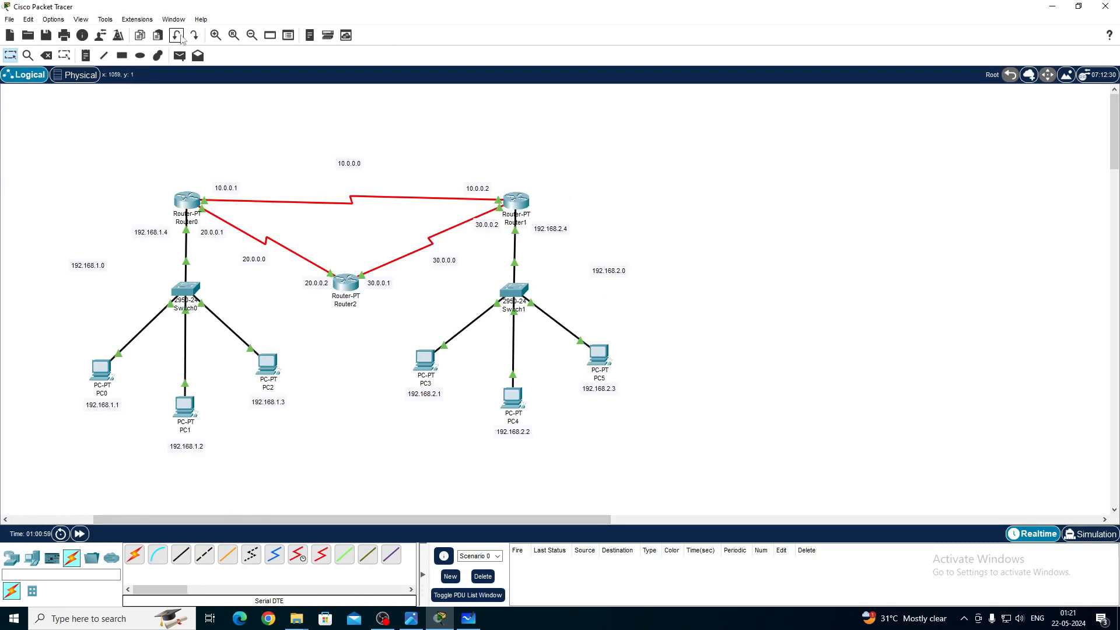
{"action": "left_click", "coordinate": [179, 56]}
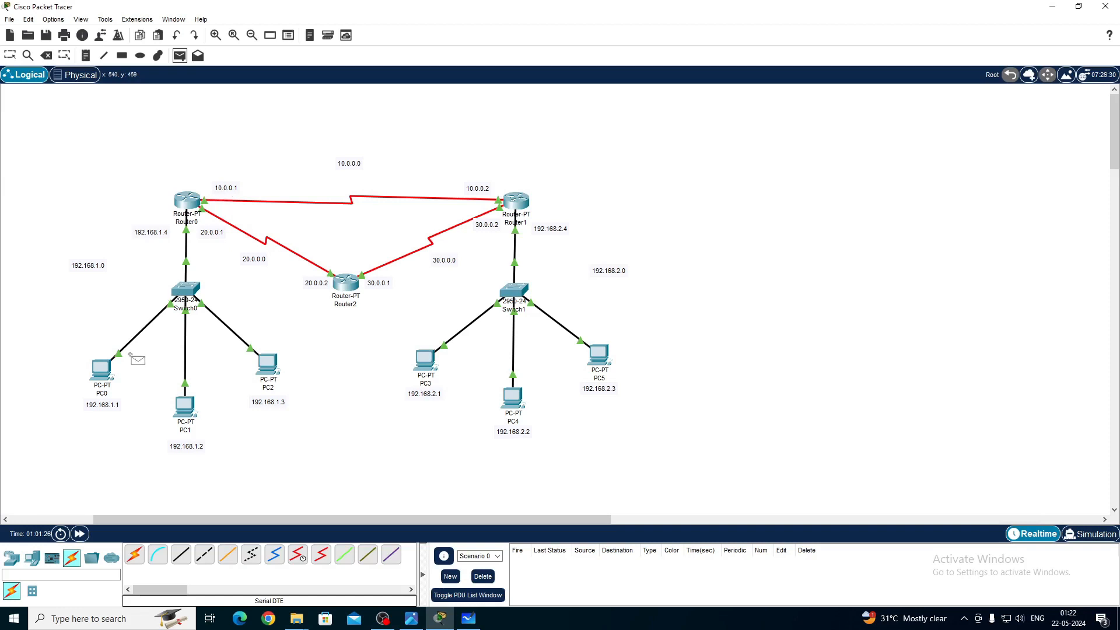
{"action": "left_click", "coordinate": [93, 364]}
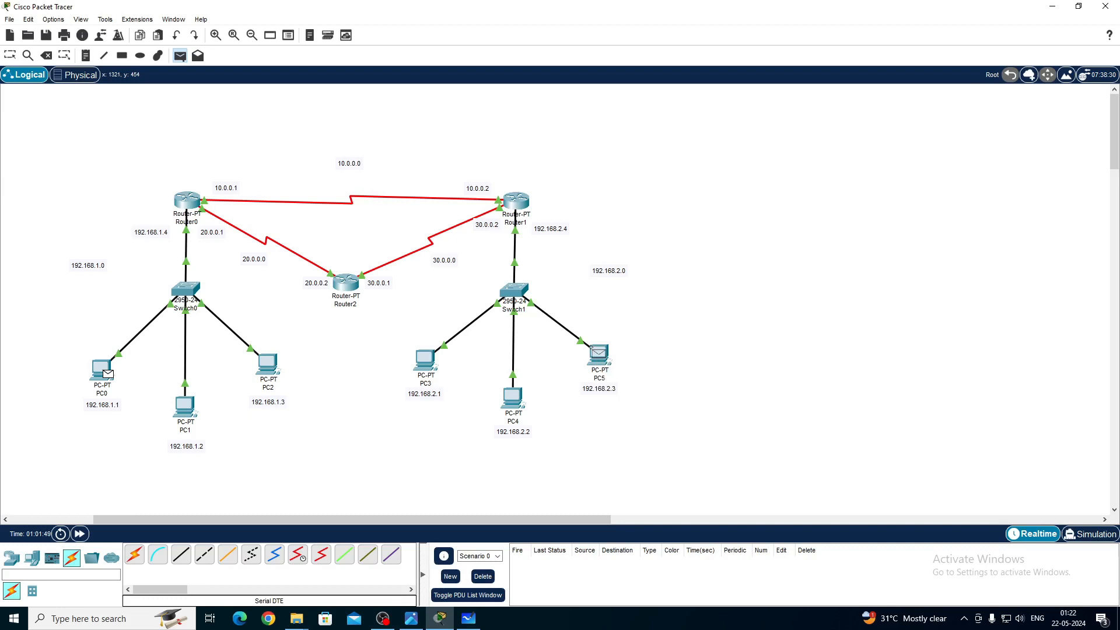
{"action": "left_click", "coordinate": [597, 352]}
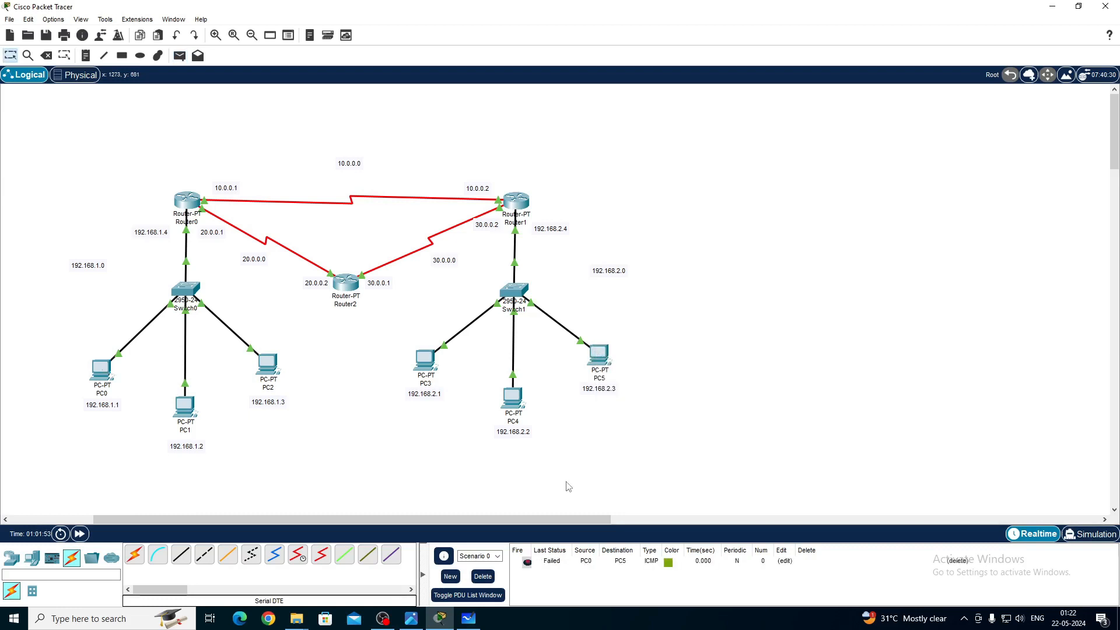
{"action": "left_click", "coordinate": [529, 563]}
{"action": "mouse_move", "coordinate": [103, 380]}
{"action": "mouse_move", "coordinate": [195, 199]}
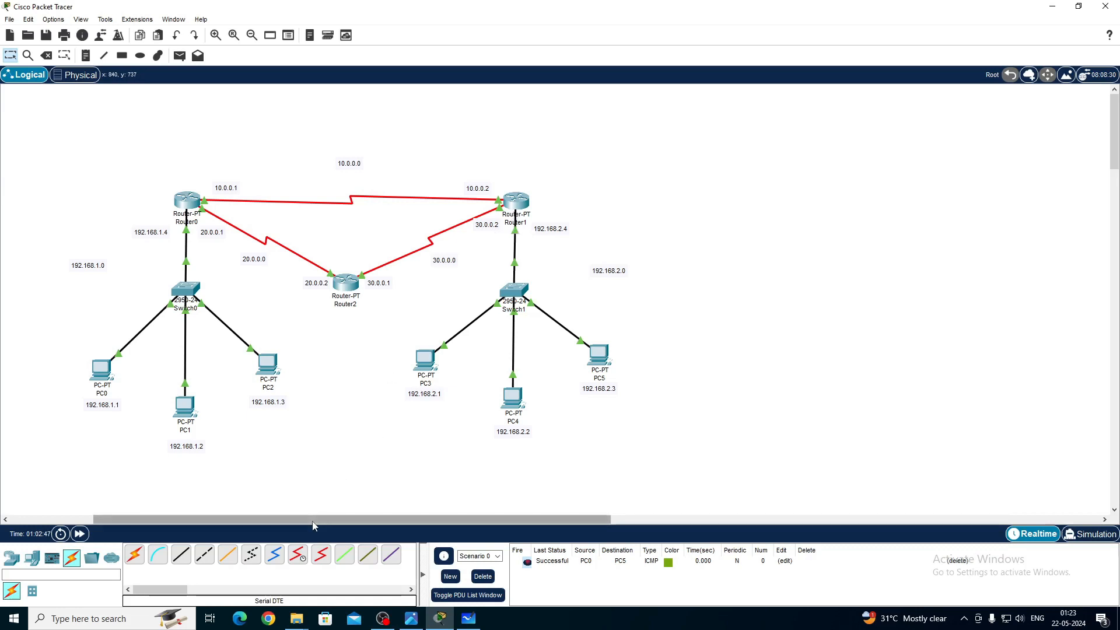
Switch to Simulation mode, widen the event list to show all its columns and play the simulation
{"action": "left_click_drag", "start_coordinate": [318, 519], "coordinate": [335, 519]}
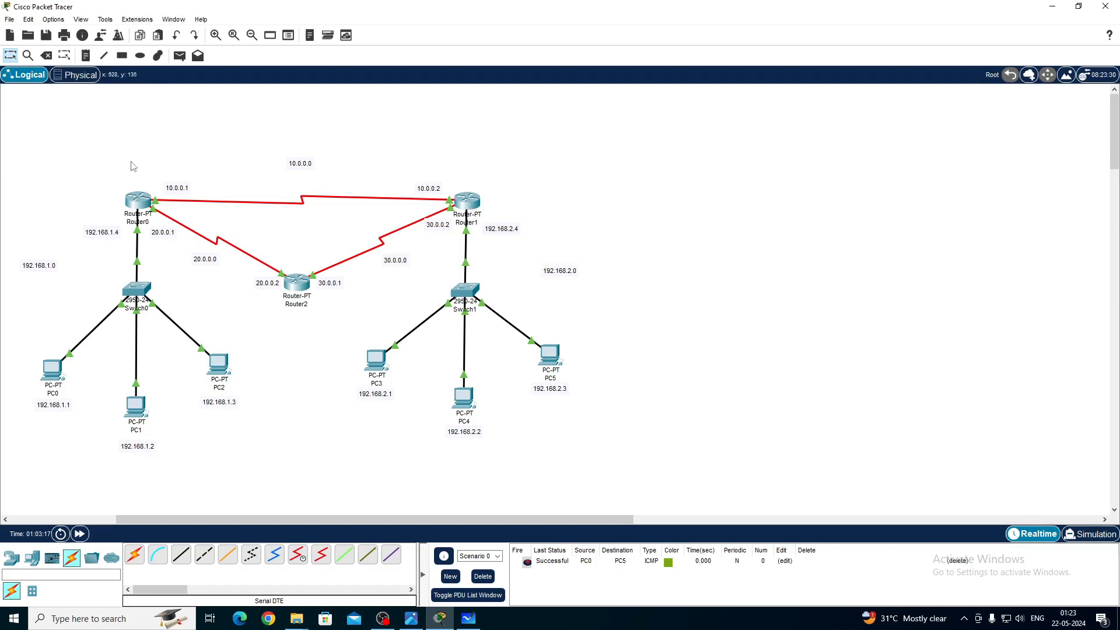
{"action": "left_click", "coordinate": [1088, 536]}
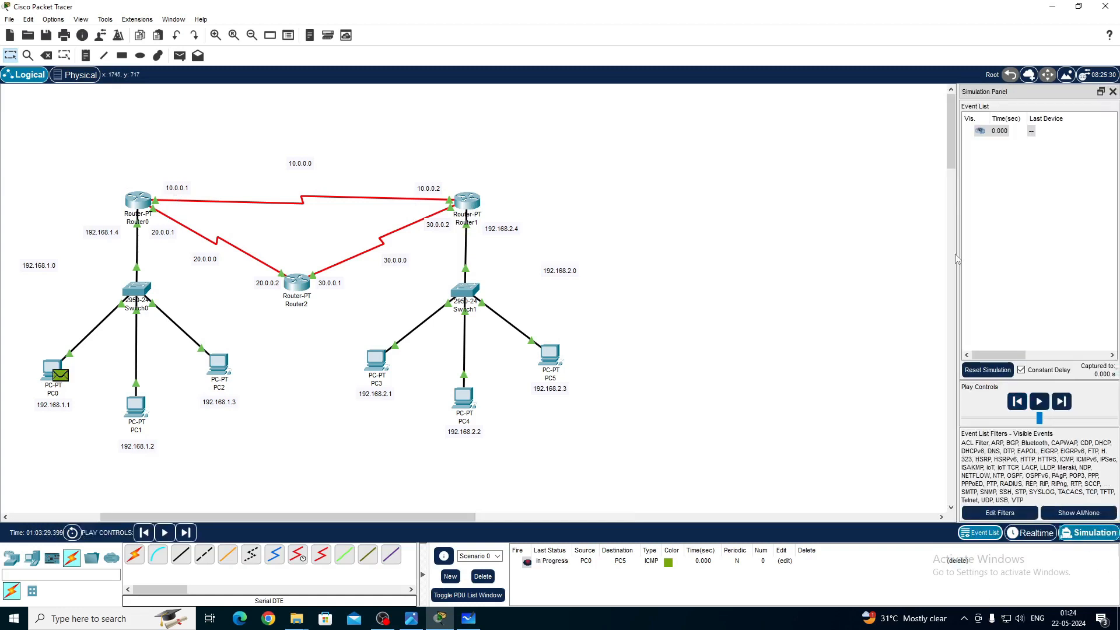
{"action": "left_click_drag", "start_coordinate": [959, 257], "coordinate": [641, 265]}
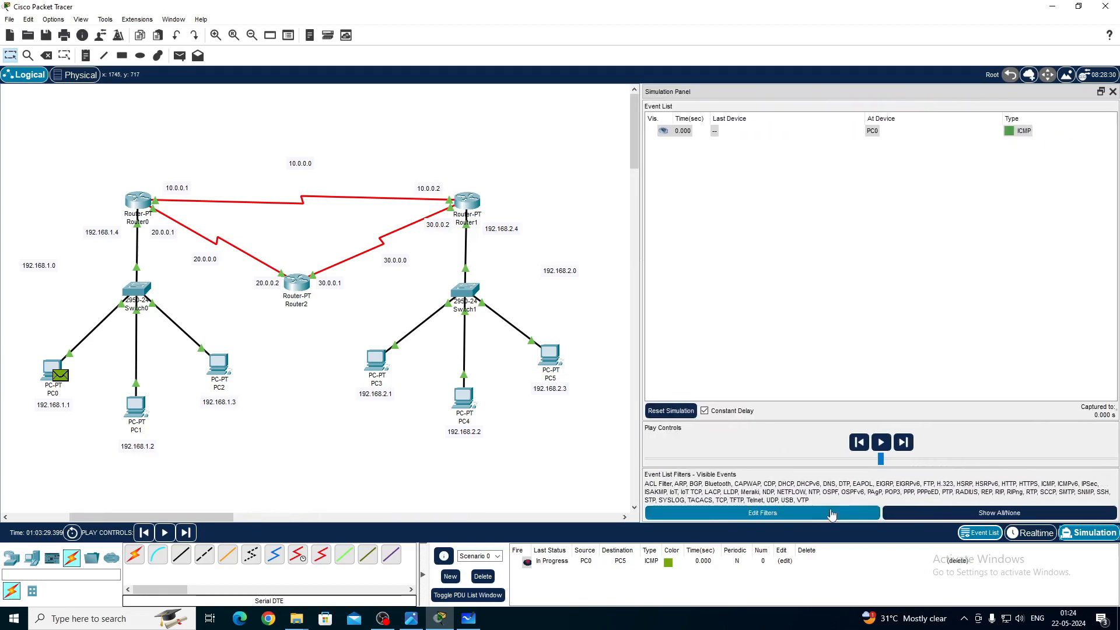
{"action": "left_click", "coordinate": [882, 443]}
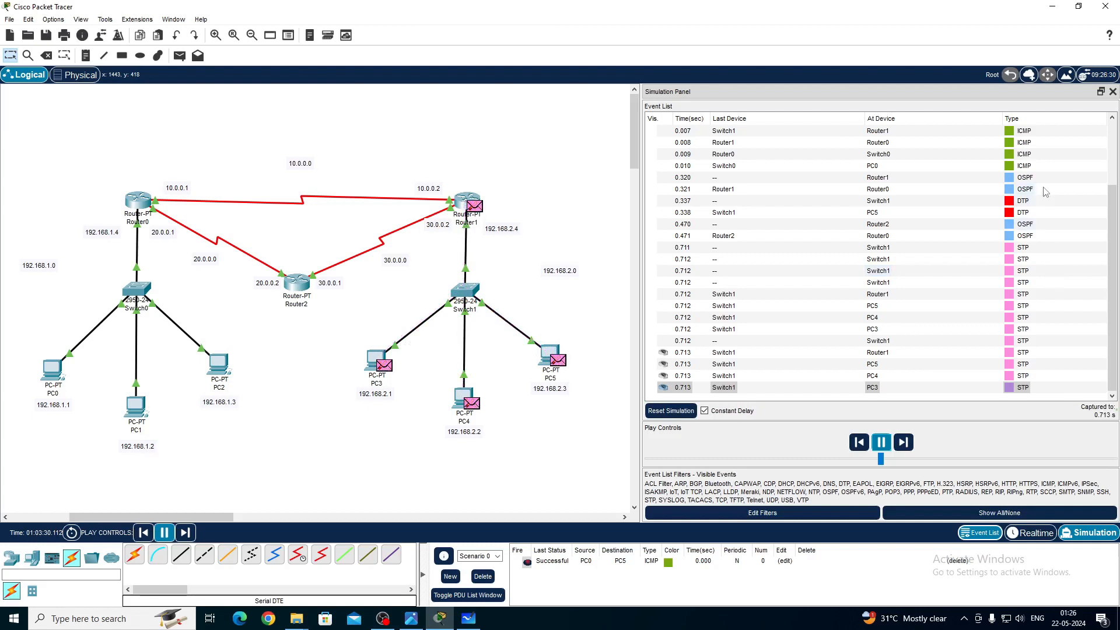
Inspect the PDU information of the OSPF event from Router1 at Router0, close it, and locate Router1 in the topology
{"action": "left_click", "coordinate": [965, 174]}
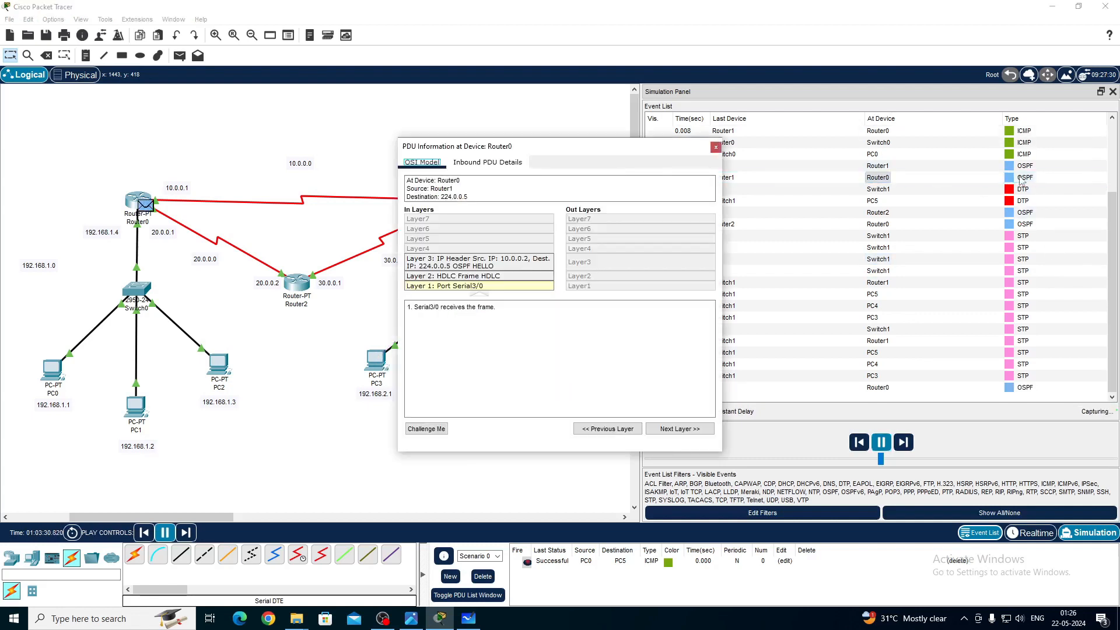
{"action": "left_click", "coordinate": [963, 168]}
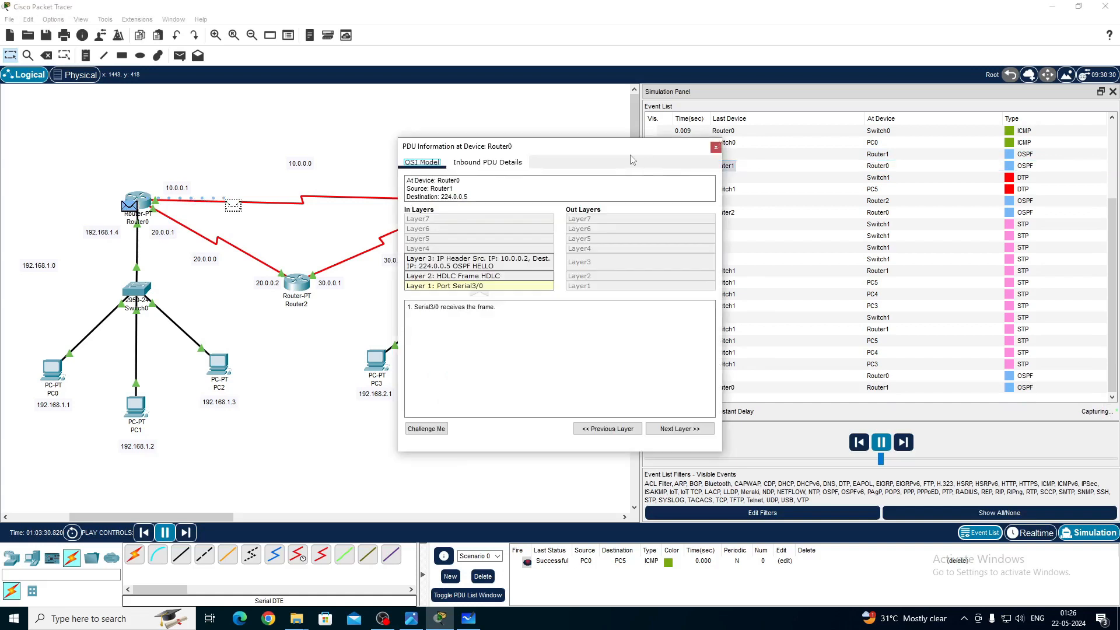
{"action": "left_click", "coordinate": [716, 147]}
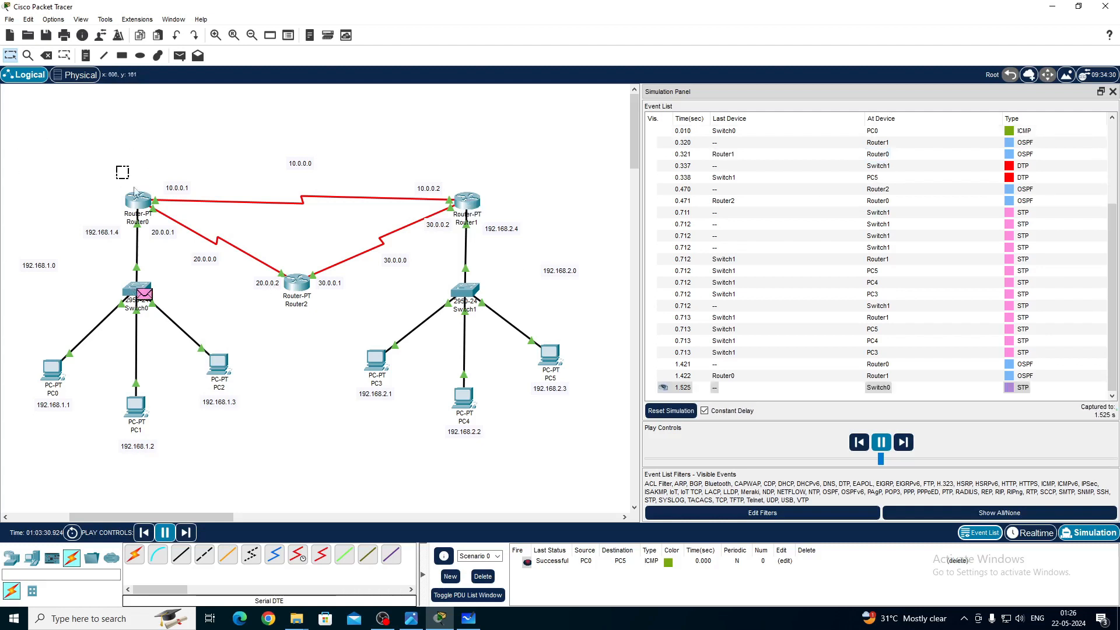
{"action": "left_click_drag", "start_coordinate": [500, 174], "coordinate": [413, 240]}
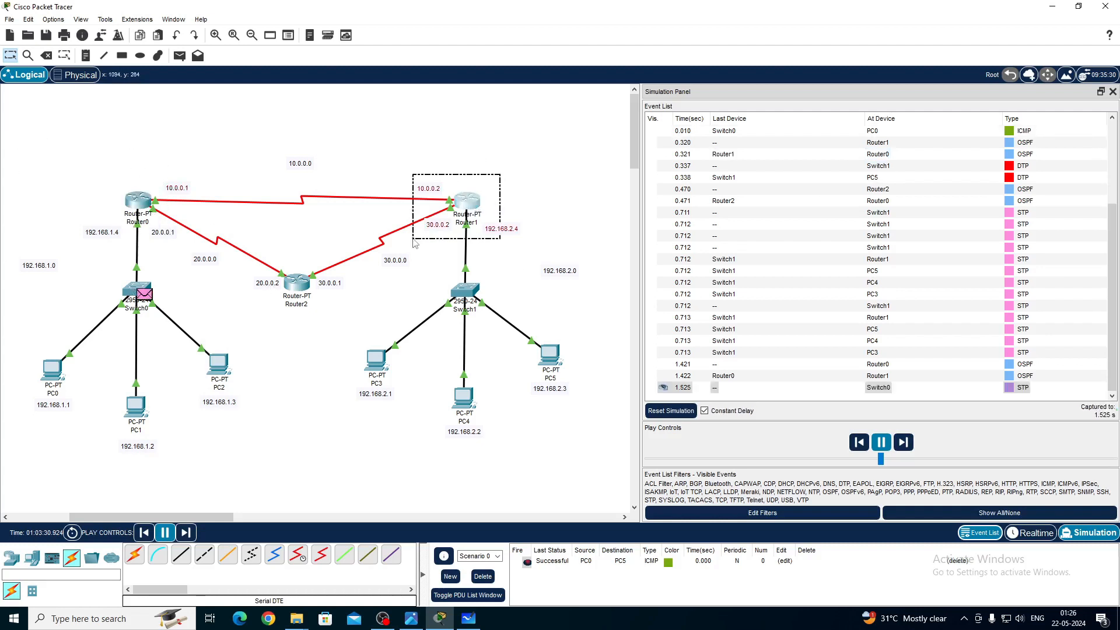
{"action": "left_click", "coordinate": [414, 244]}
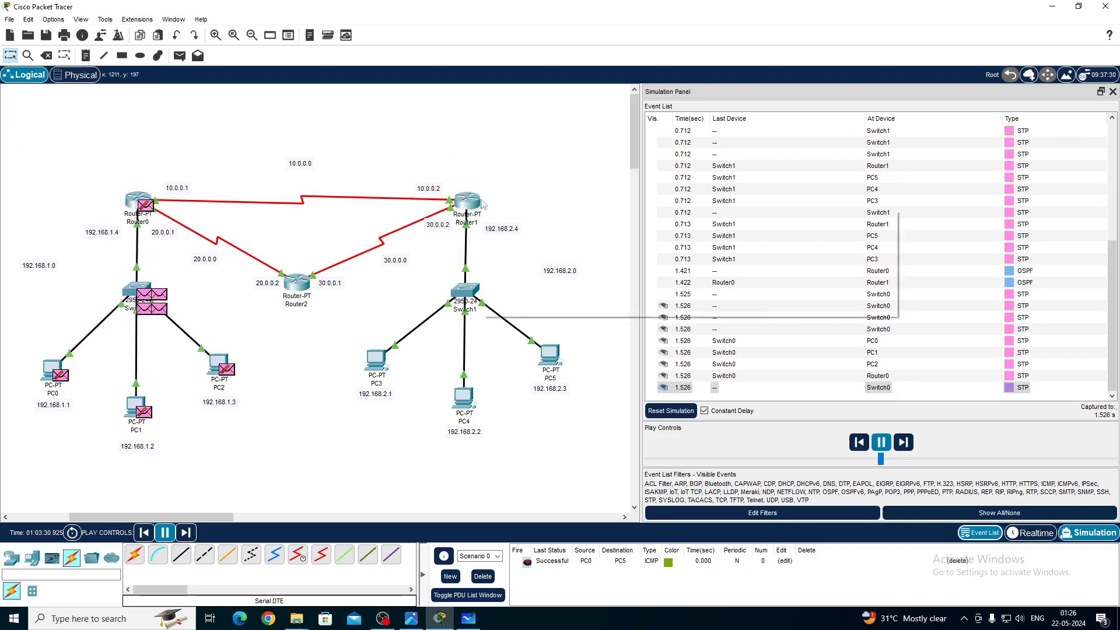
{"action": "mouse_move", "coordinate": [482, 203]}
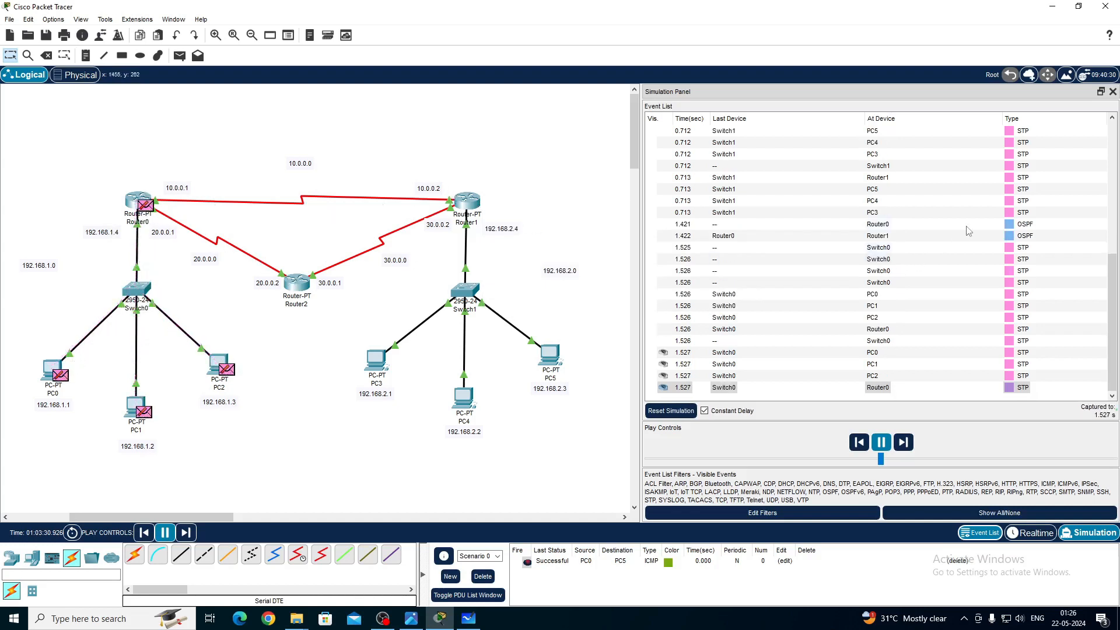
Review the OSPF events between the routers back to the start of the event list and pause the simulation
{"action": "scroll", "coordinate": [967, 231], "scroll_direction": "up", "scroll_amount": 3}
{"action": "scroll", "coordinate": [967, 231], "scroll_direction": "up", "scroll_amount": 1}
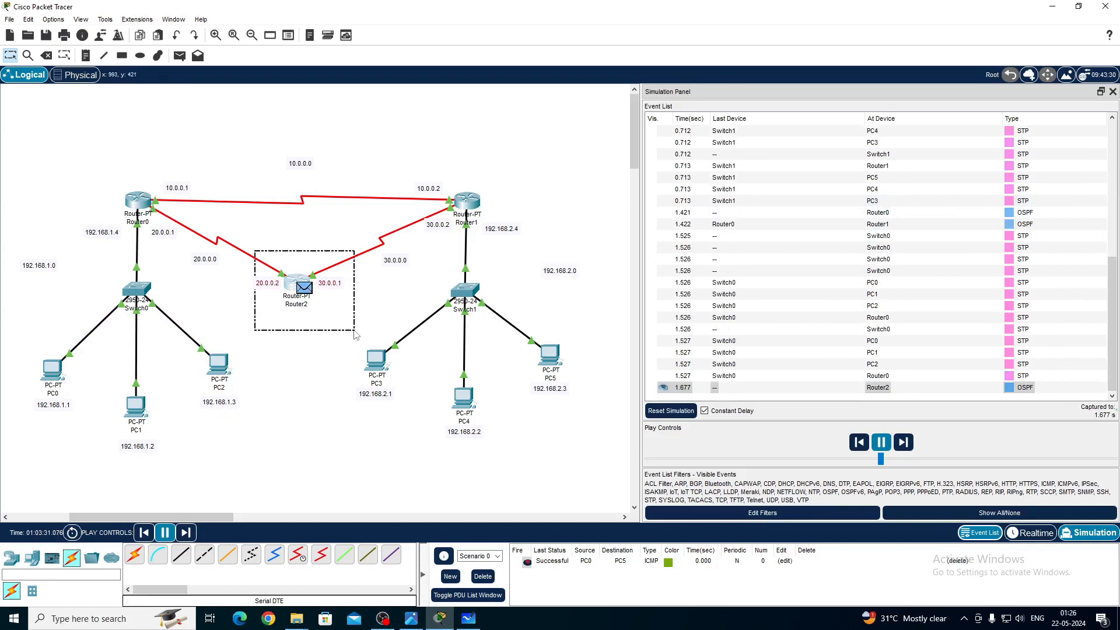
{"action": "left_click_drag", "start_coordinate": [106, 170], "coordinate": [187, 225]}
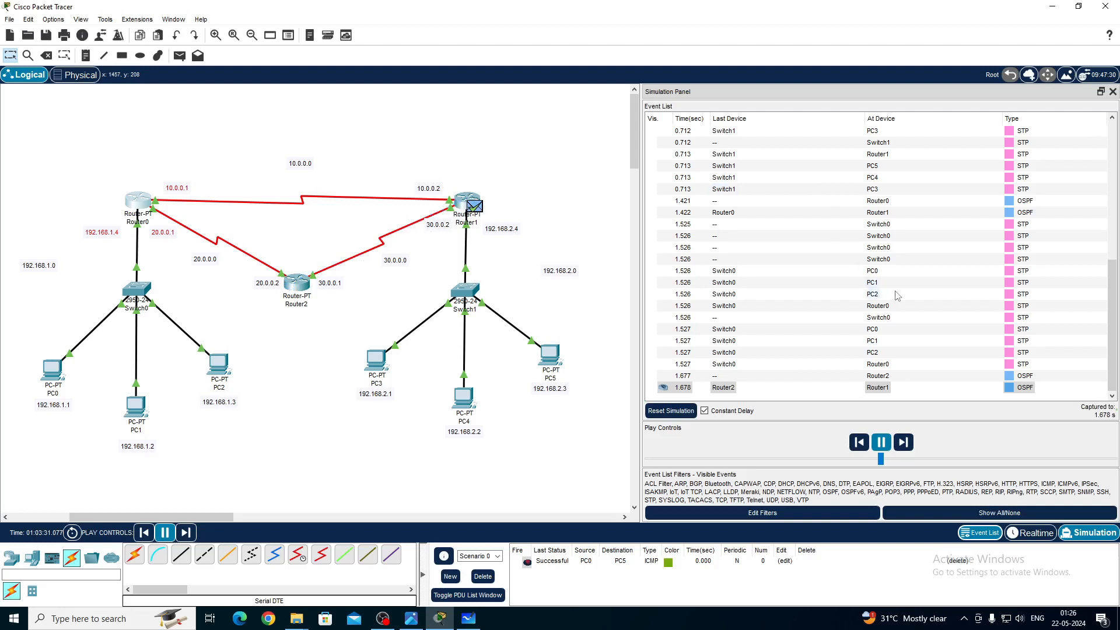
{"action": "scroll", "coordinate": [910, 287], "scroll_direction": "up", "scroll_amount": 4}
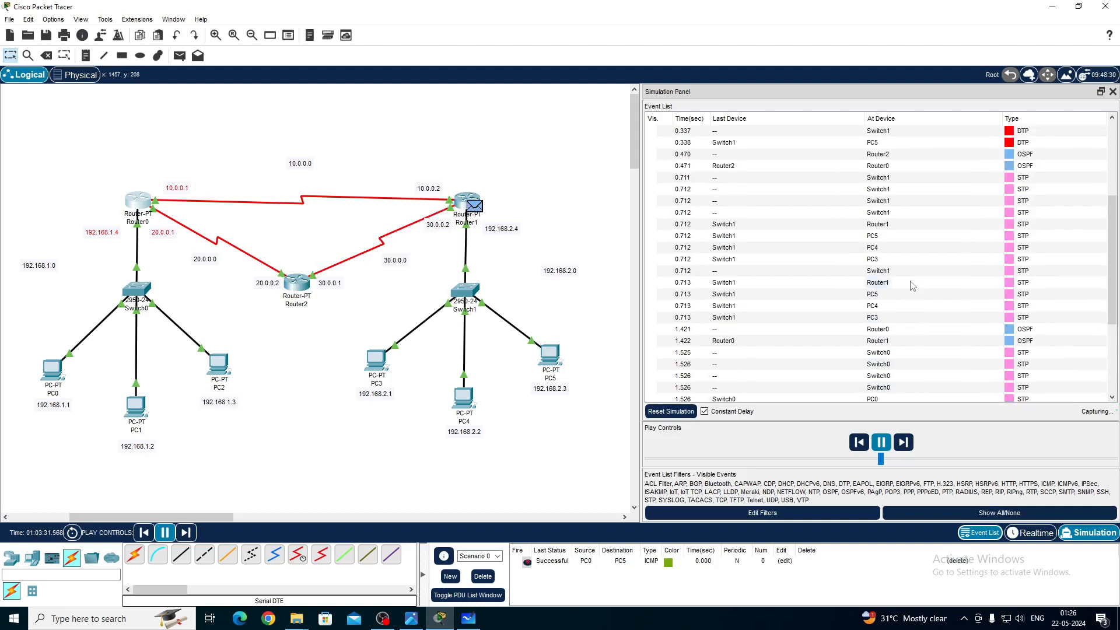
{"action": "scroll", "coordinate": [913, 286], "scroll_direction": "up", "scroll_amount": 4}
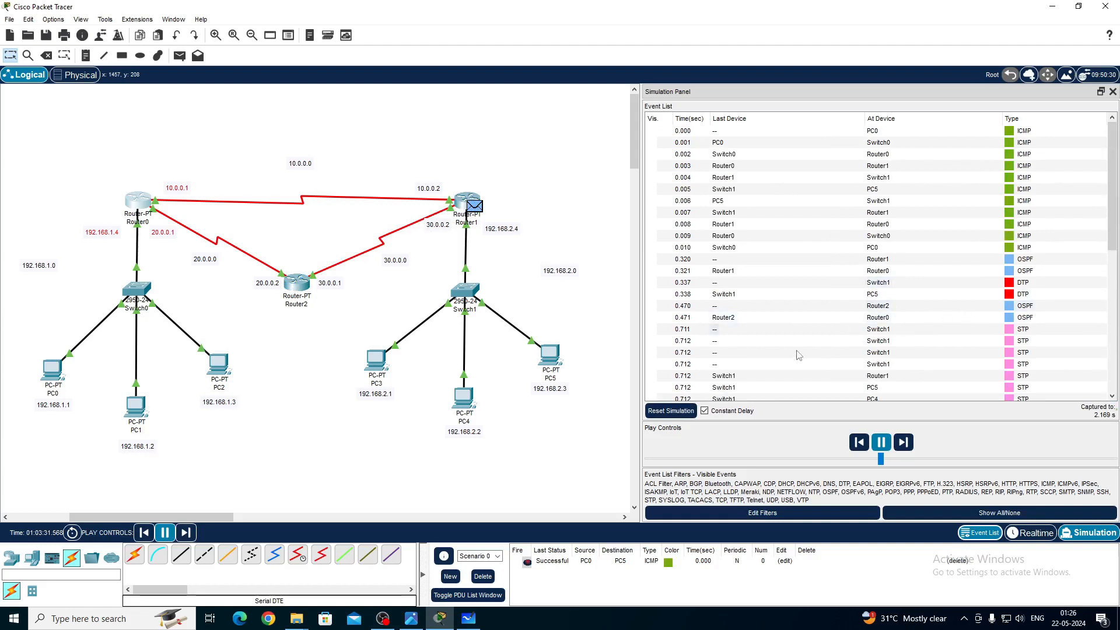
{"action": "left_click", "coordinate": [885, 444]}
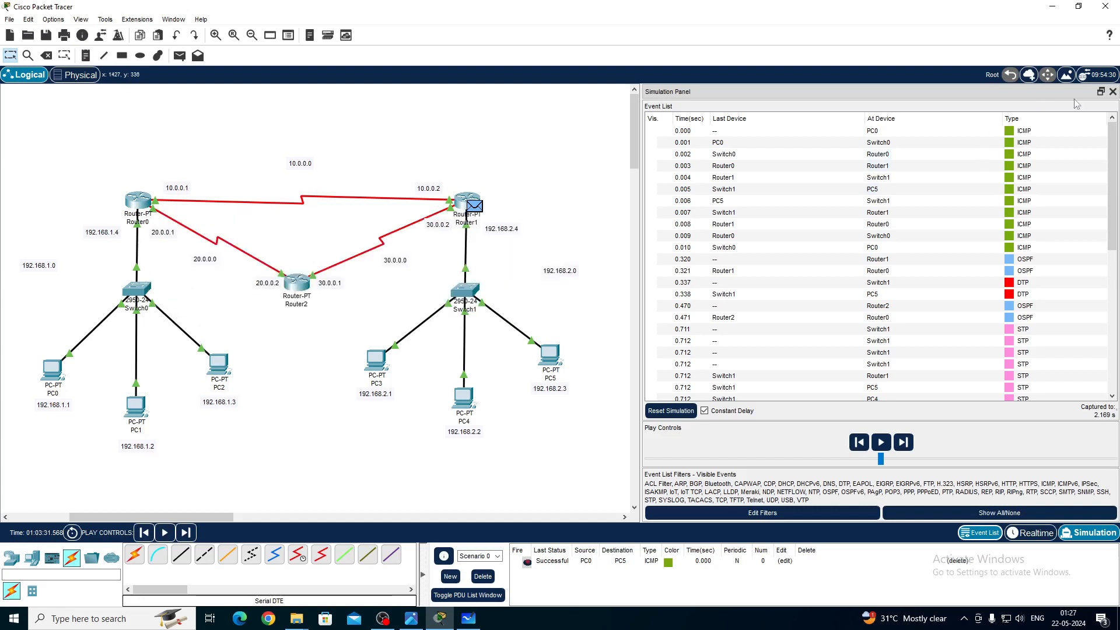
Close the Simulation Panel and delete Scenario 0 to clear the PC0-to-PC5 PDU from the list
{"action": "left_click", "coordinate": [1113, 91]}
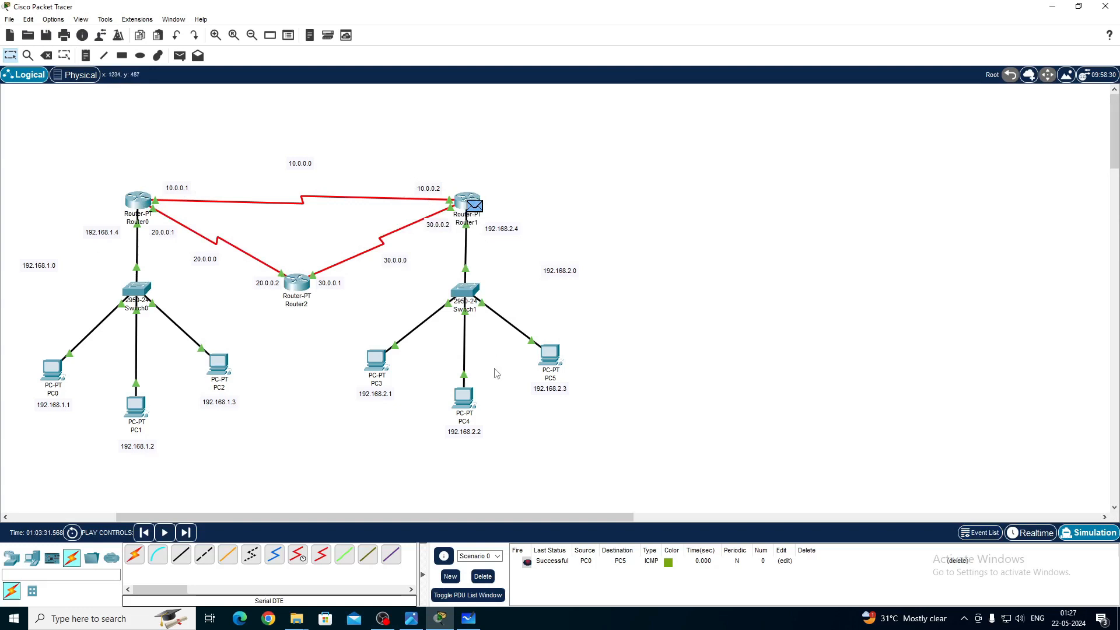
{"action": "left_click", "coordinate": [484, 577]}
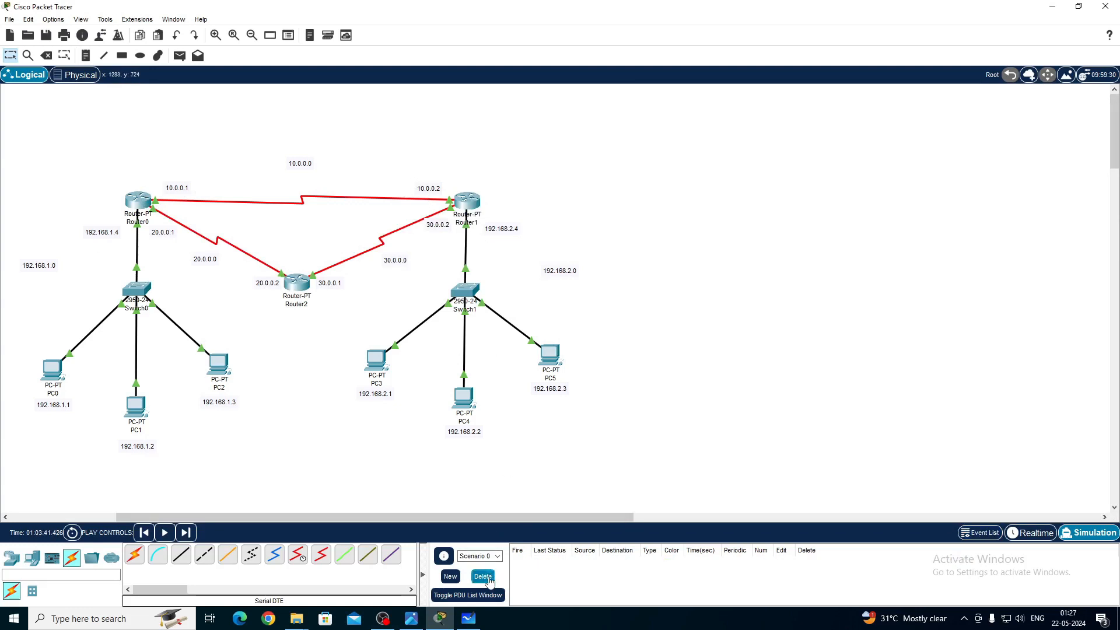
{"action": "left_click_drag", "start_coordinate": [435, 516], "coordinate": [329, 517]}
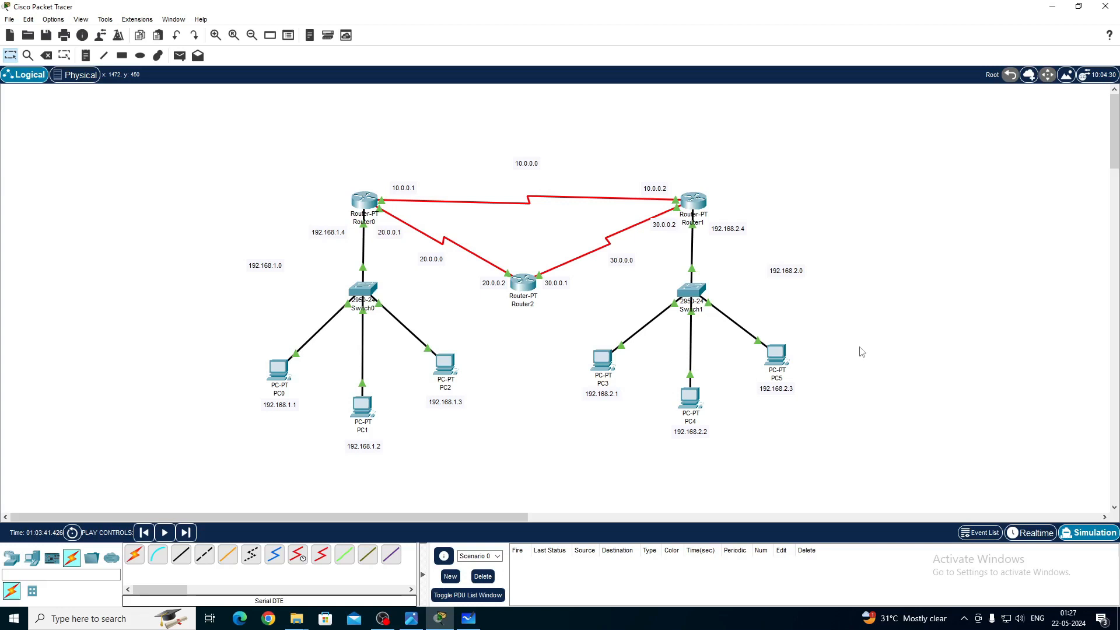
Open the Command Prompt on PC5, move its window clear of the left LAN and ping 192.168.1.1
{"action": "left_click", "coordinate": [768, 351]}
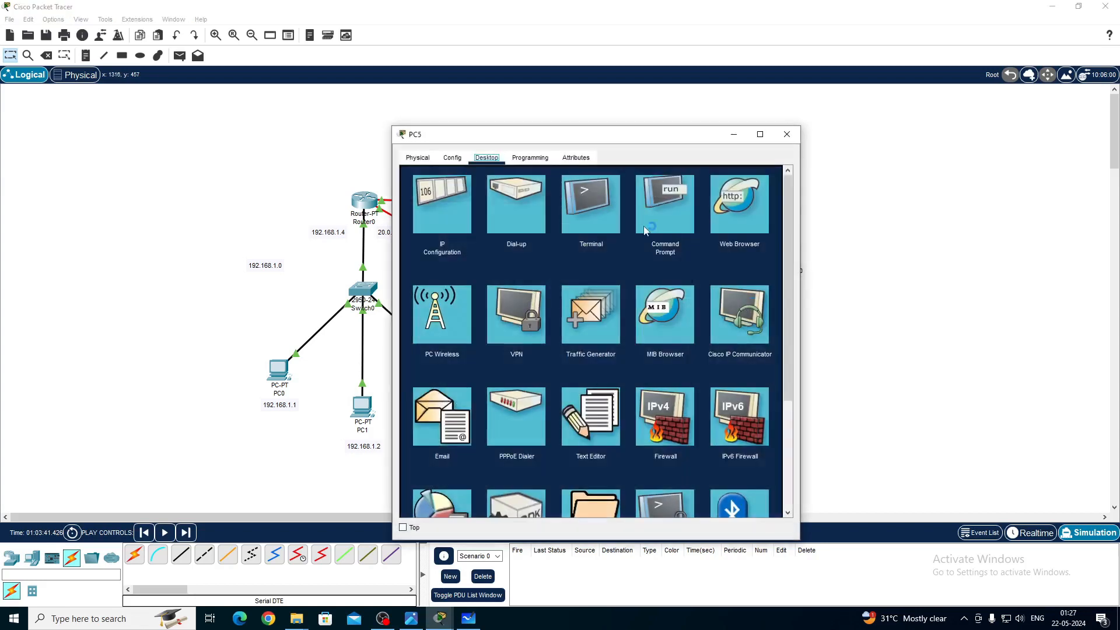
{"action": "left_click", "coordinate": [656, 197]}
{"action": "left_click_drag", "start_coordinate": [642, 137], "coordinate": [865, 129]}
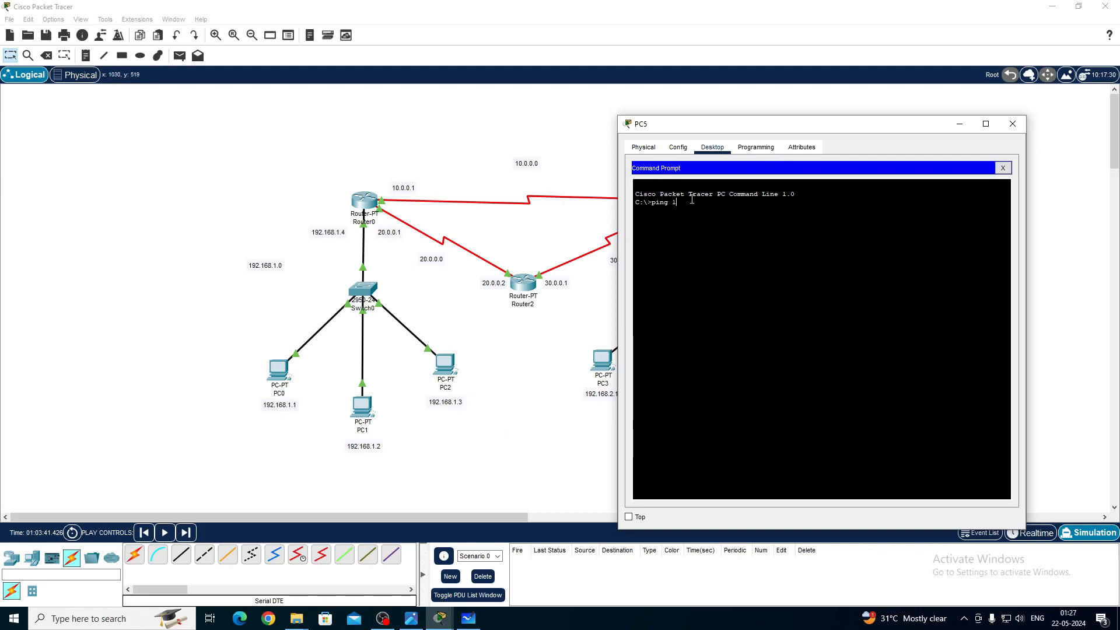
{"action": "type", "text": "168.1.1"}
{"action": "key", "text": "Return"}
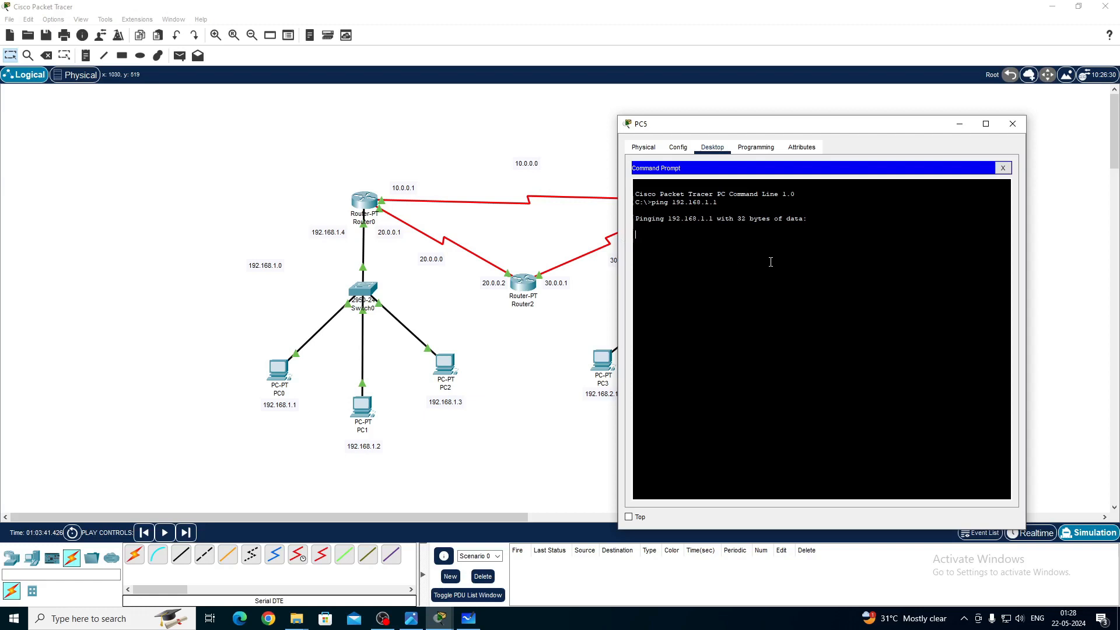
Close the PC5 window, reopen it to check the progress of the ping, and close it again
{"action": "left_click", "coordinate": [1012, 129]}
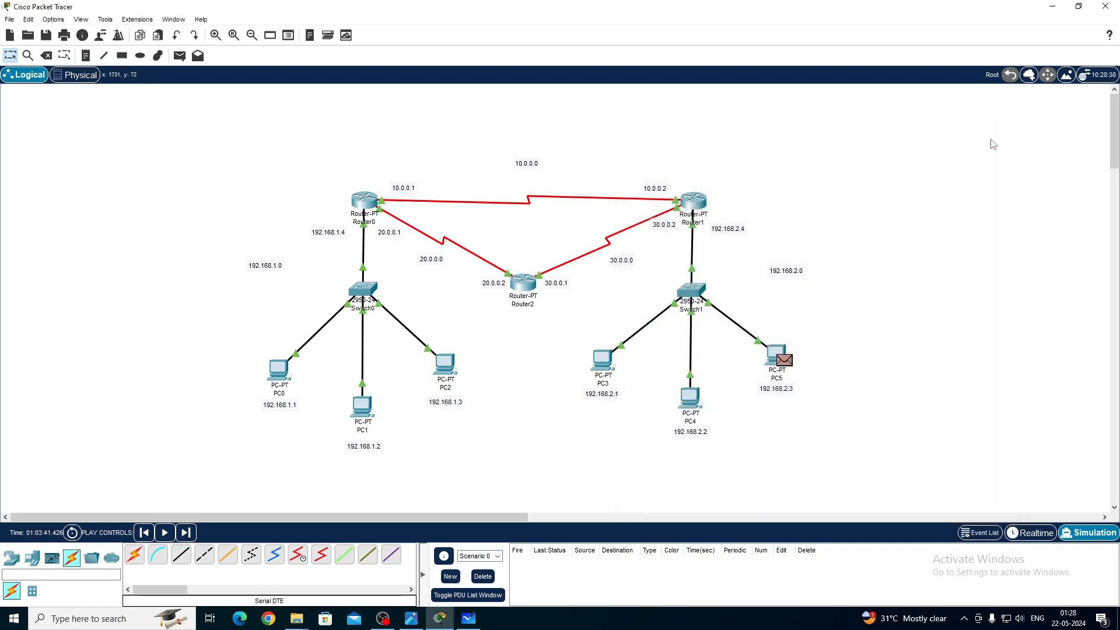
{"action": "left_click", "coordinate": [775, 354]}
{"action": "left_click", "coordinate": [668, 204]}
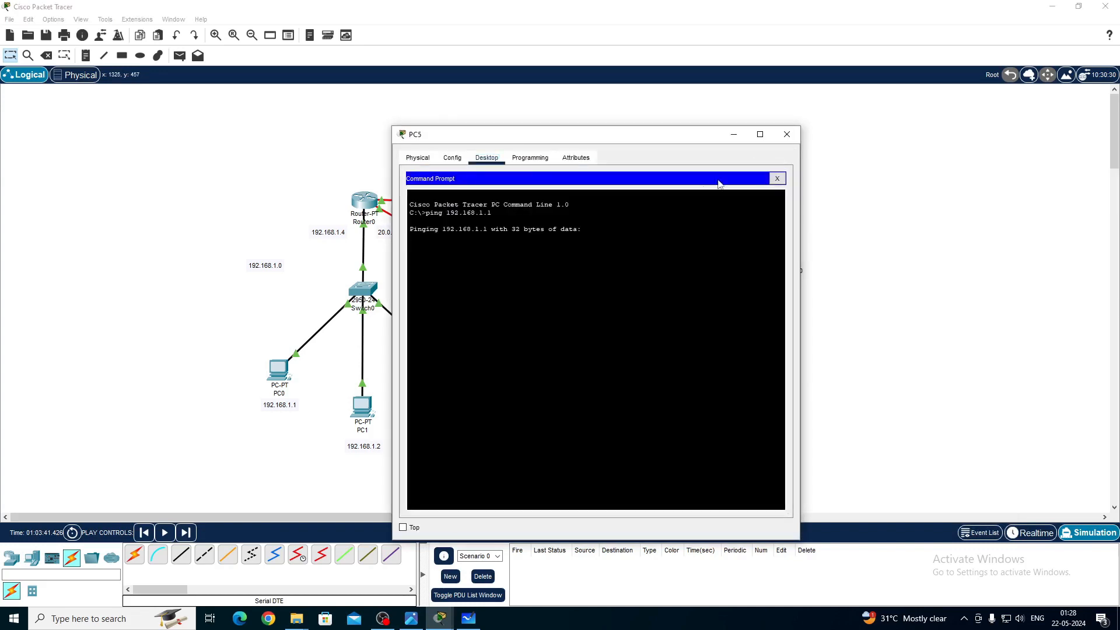
{"action": "left_click", "coordinate": [792, 140]}
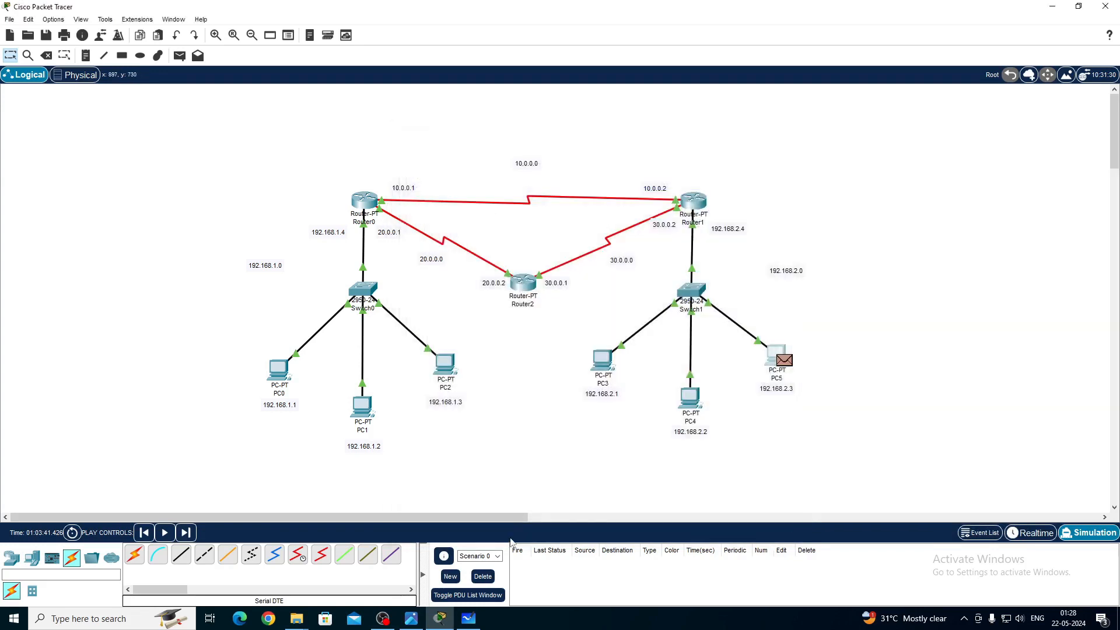
Delete Scenario 0 again, then review the ping output for 192.168.1.1 in PC5's Command Prompt and close the window
{"action": "left_click", "coordinate": [487, 577]}
{"action": "left_click", "coordinate": [783, 352]}
{"action": "left_click", "coordinate": [662, 216]}
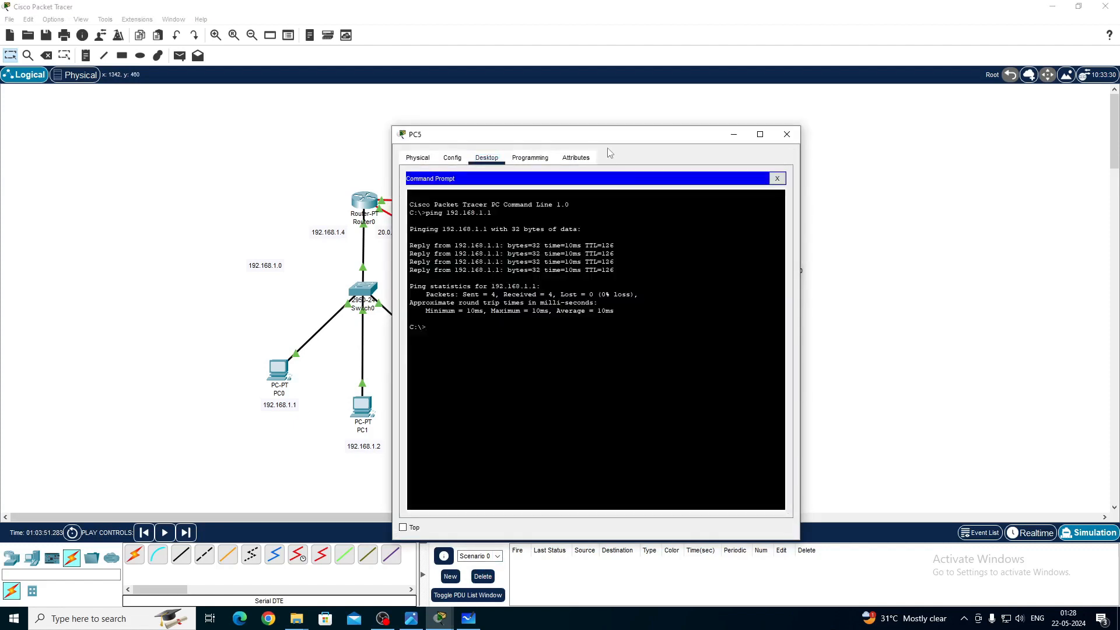
{"action": "left_click_drag", "start_coordinate": [613, 129], "coordinate": [847, 115]}
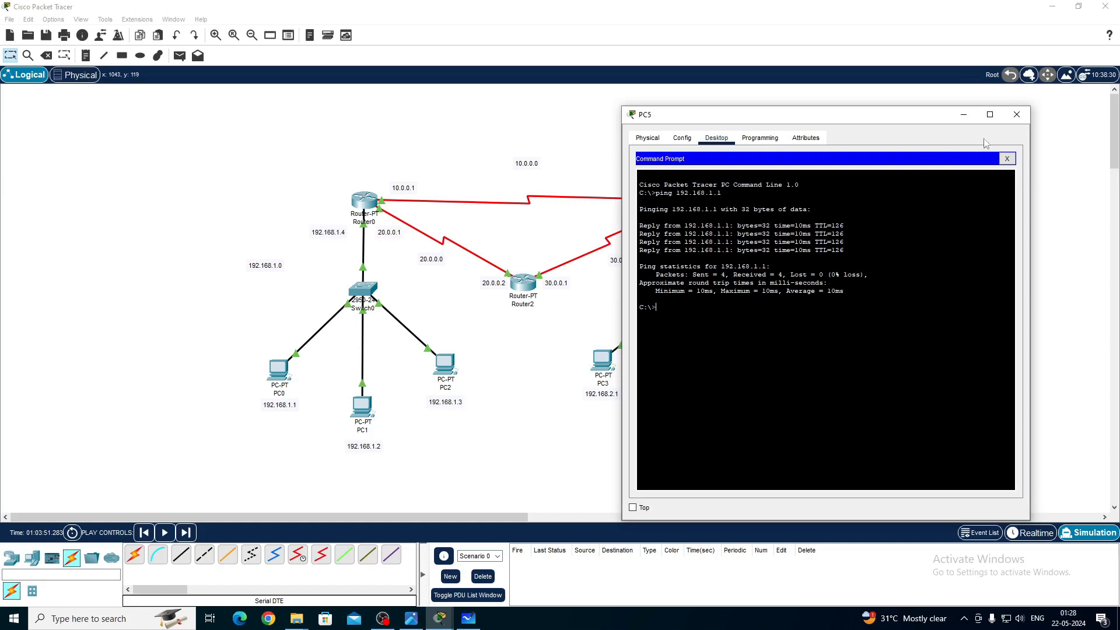
{"action": "left_click", "coordinate": [1015, 116]}
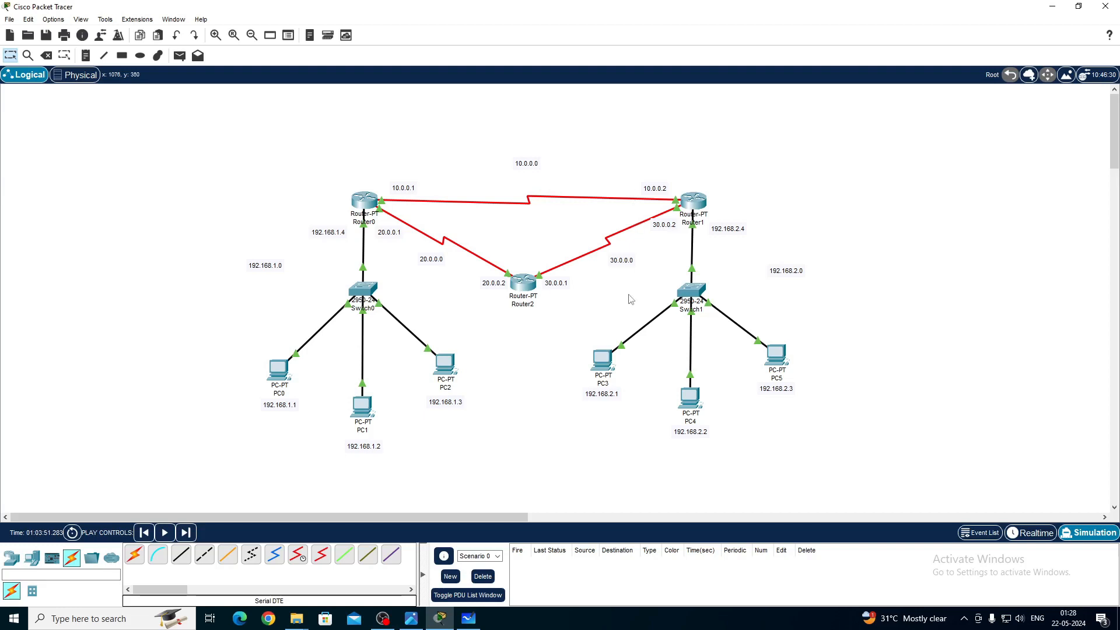
Highlight the whole topology with a selection box, clear the selection and minimize the program window
{"action": "left_click_drag", "start_coordinate": [183, 133], "coordinate": [881, 400]}
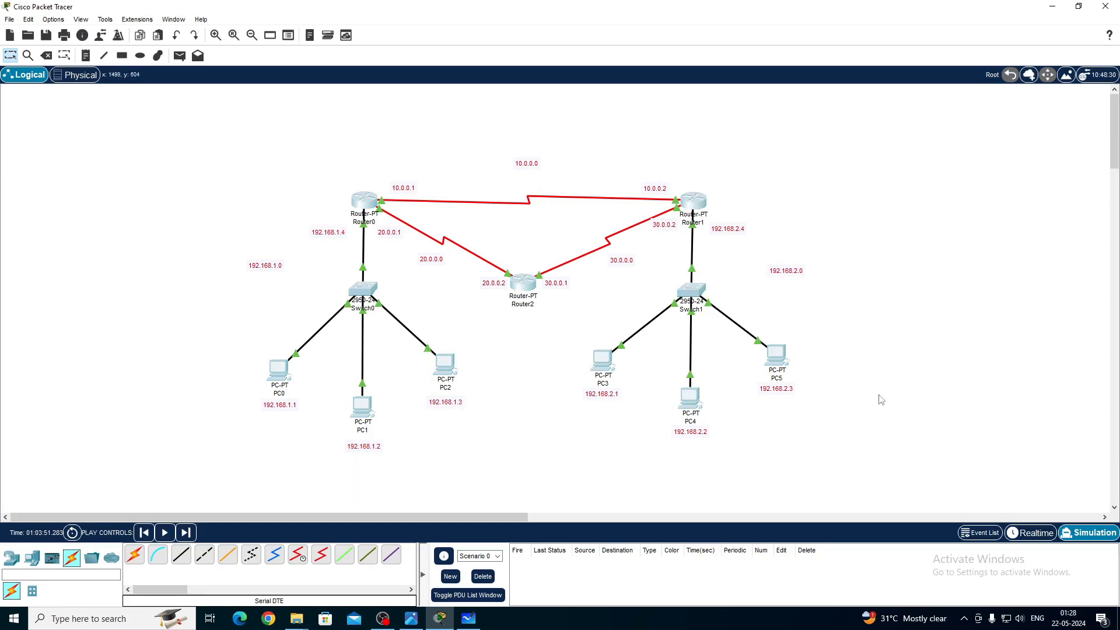
{"action": "left_click_drag", "start_coordinate": [841, 165], "coordinate": [233, 471]}
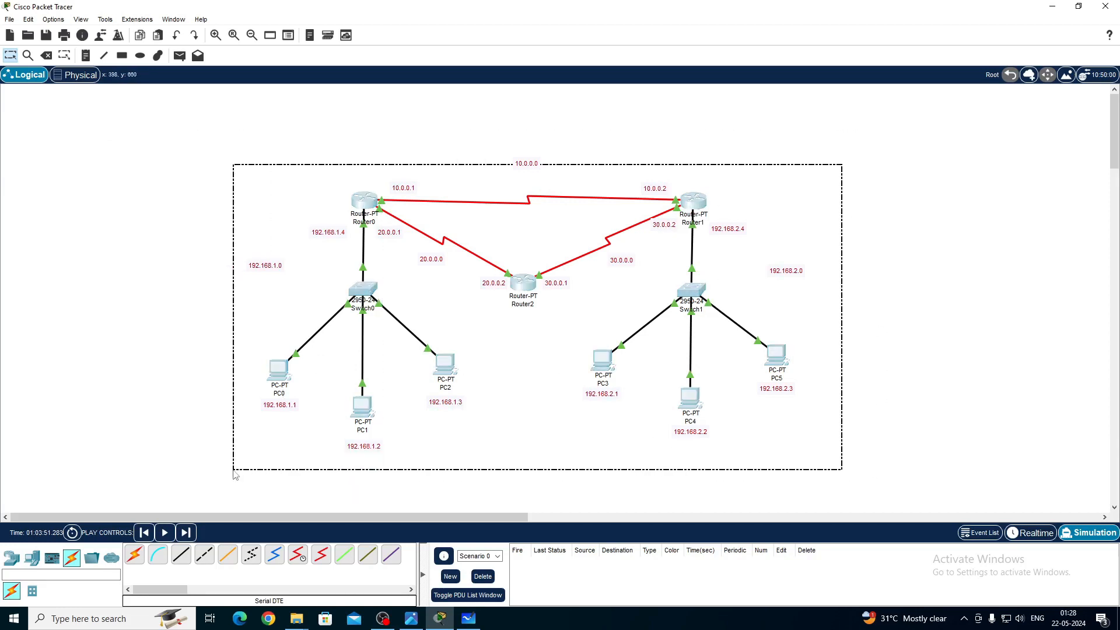
{"action": "left_click", "coordinate": [904, 252]}
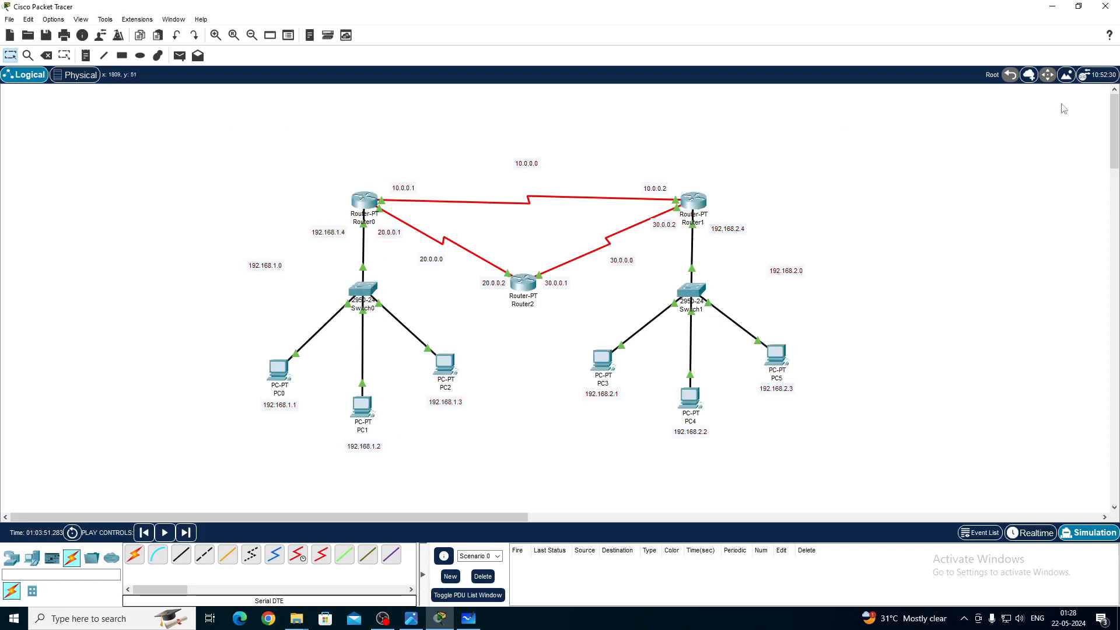
{"action": "left_click", "coordinate": [1052, 7]}
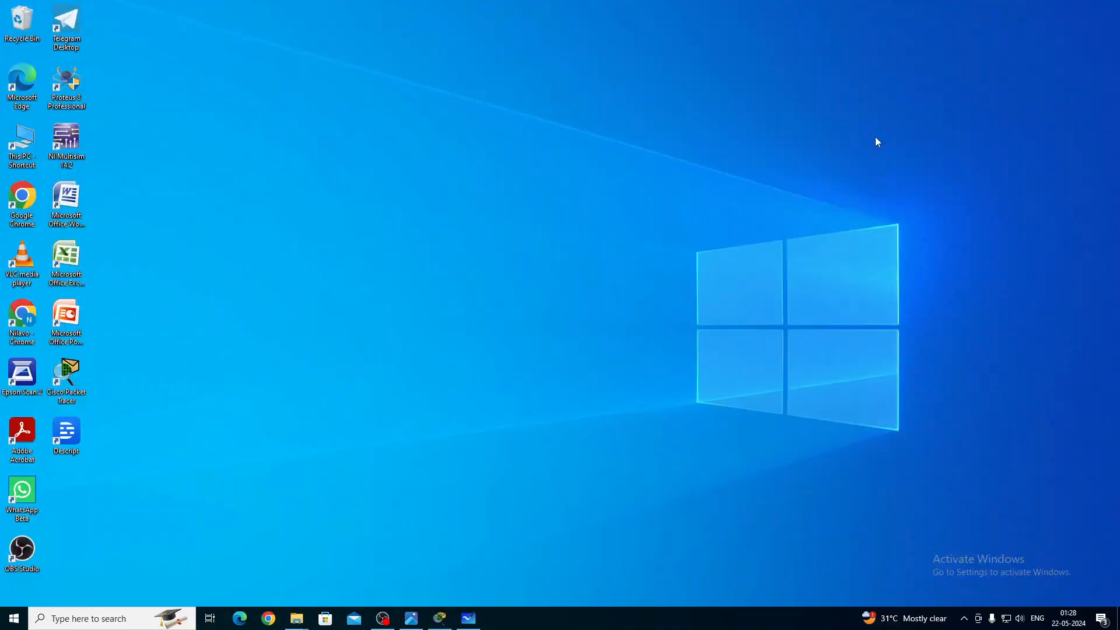